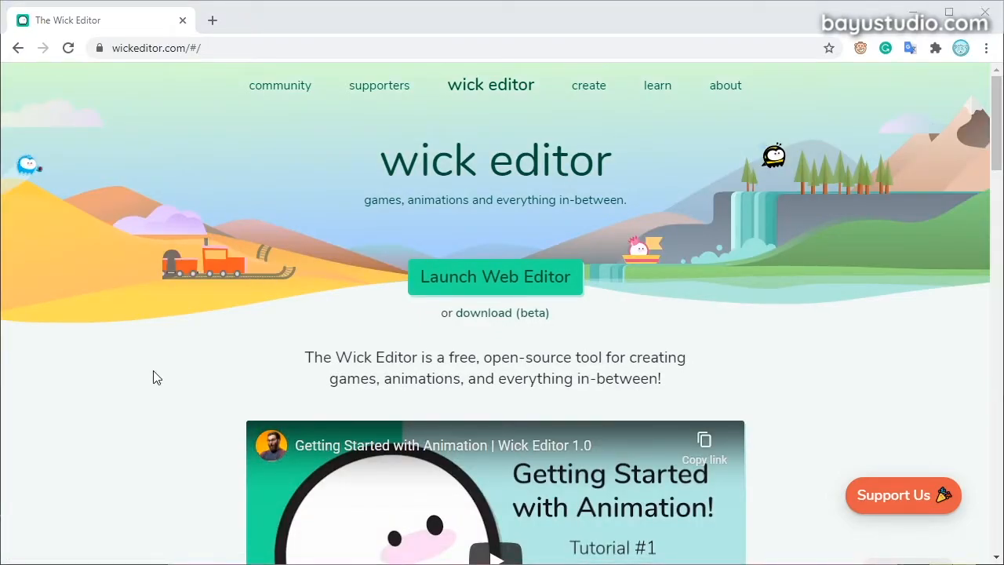
# Read the Wick Editor home page introduction and look through its tutorials, examples, news and support sections
pyautogui.moveTo(629, 358); pyautogui.dragTo(664, 382)
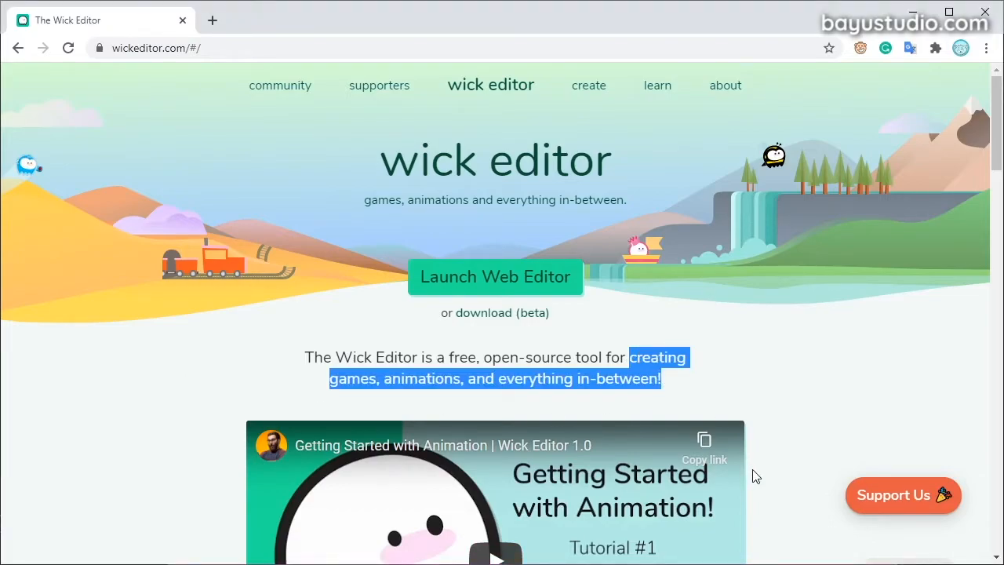
pyautogui.click(437, 354)
pyautogui.moveTo(437, 354); pyautogui.dragTo(606, 359)
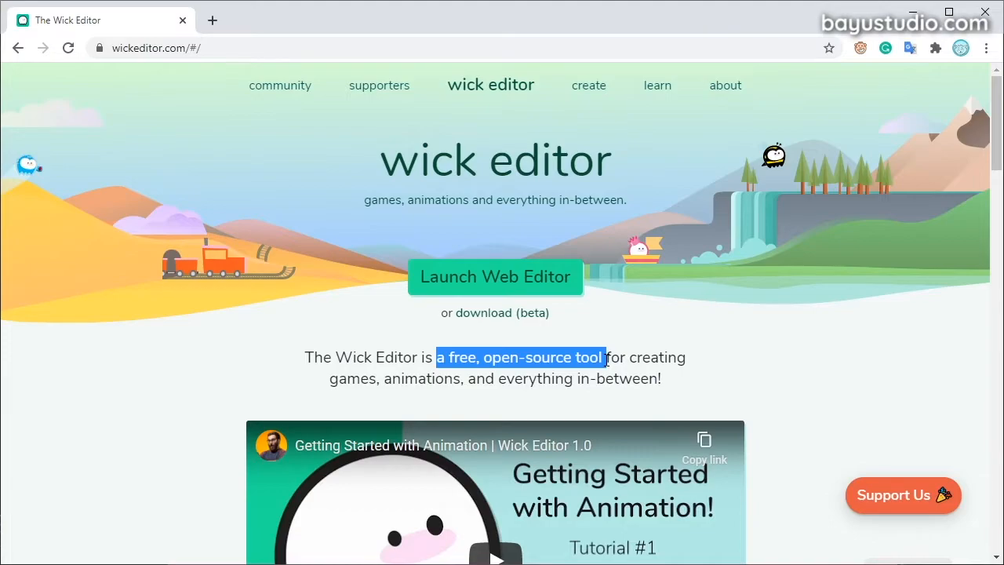
pyautogui.scroll(-9, 812, 275)
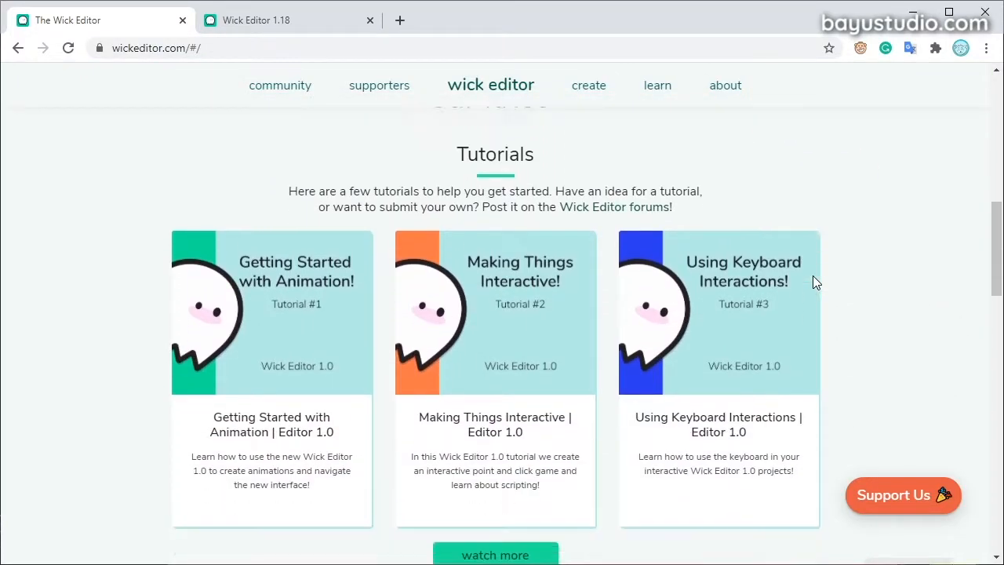
pyautogui.scroll(-12, 813, 282)
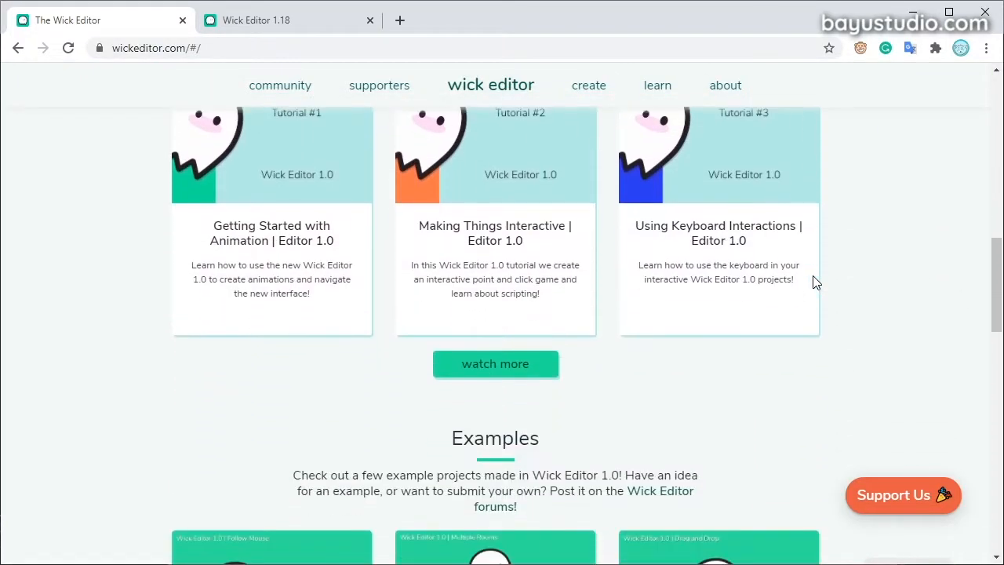
pyautogui.scroll(-3, 813, 283)
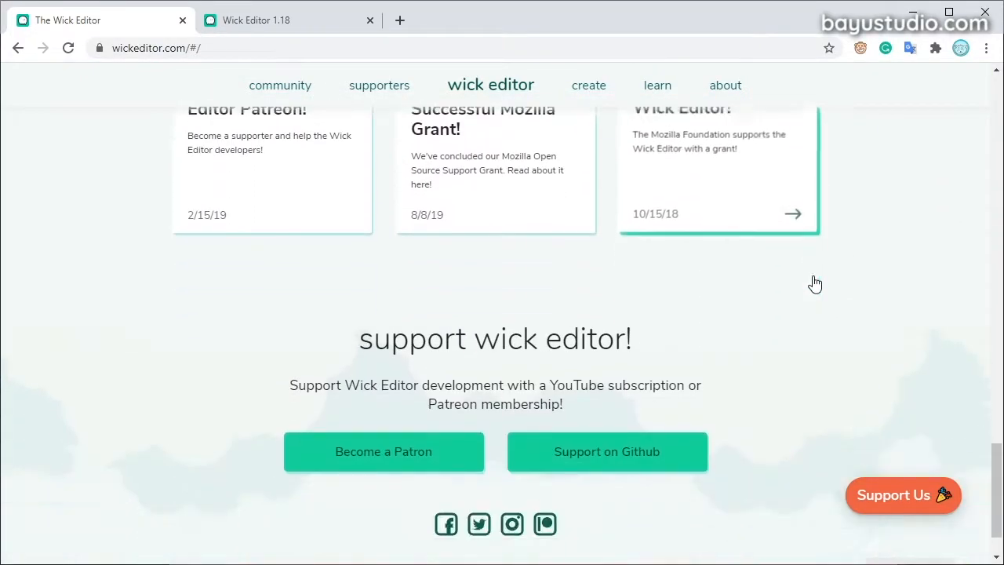
pyautogui.scroll(6, 813, 282)
pyautogui.scroll(15, 812, 283)
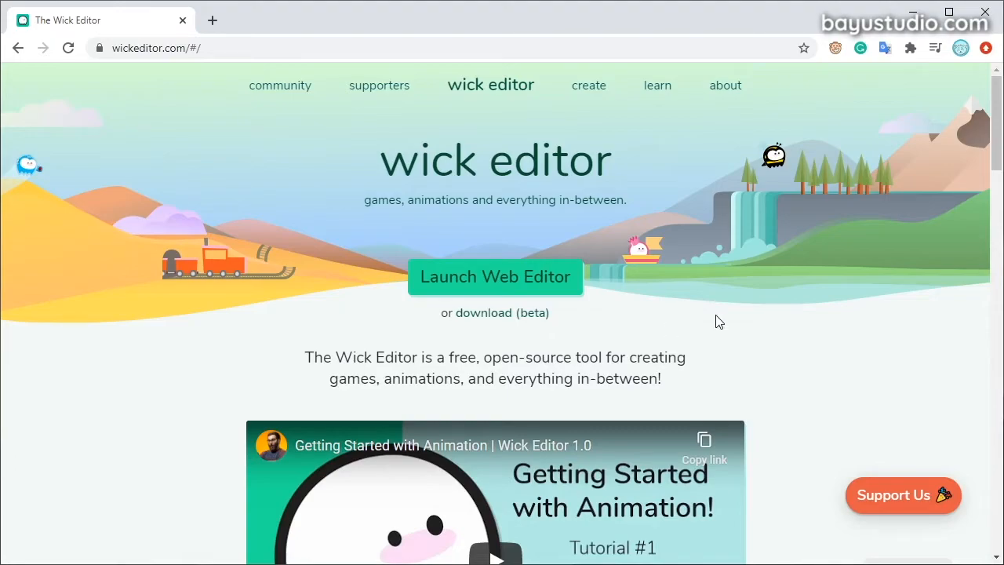
# Open the site's learn page and look over its tutorials and filter tags
pyautogui.click(666, 94)
pyautogui.scroll(-3, 661, 325)
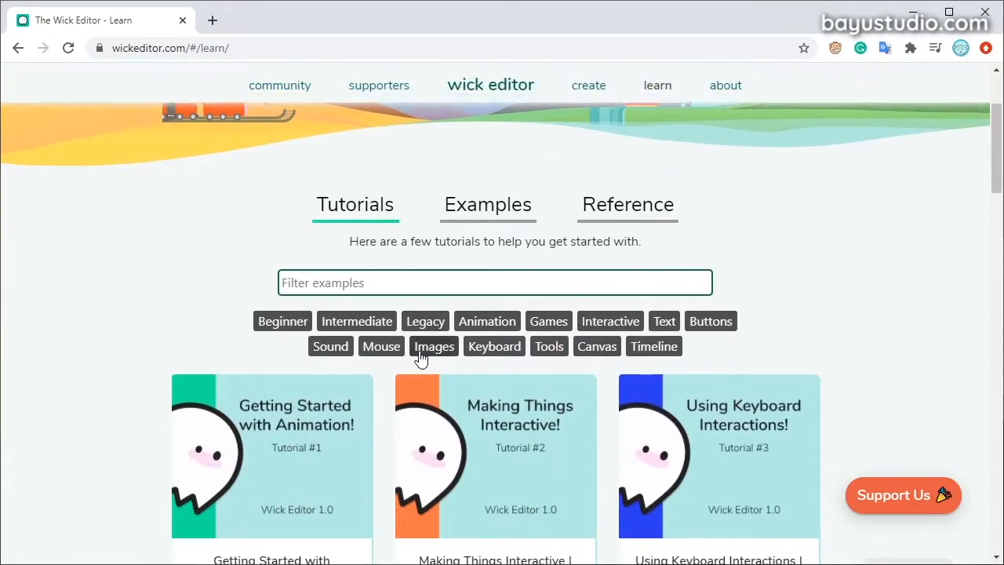
pyautogui.scroll(-2, 465, 357)
pyautogui.scroll(4, 466, 357)
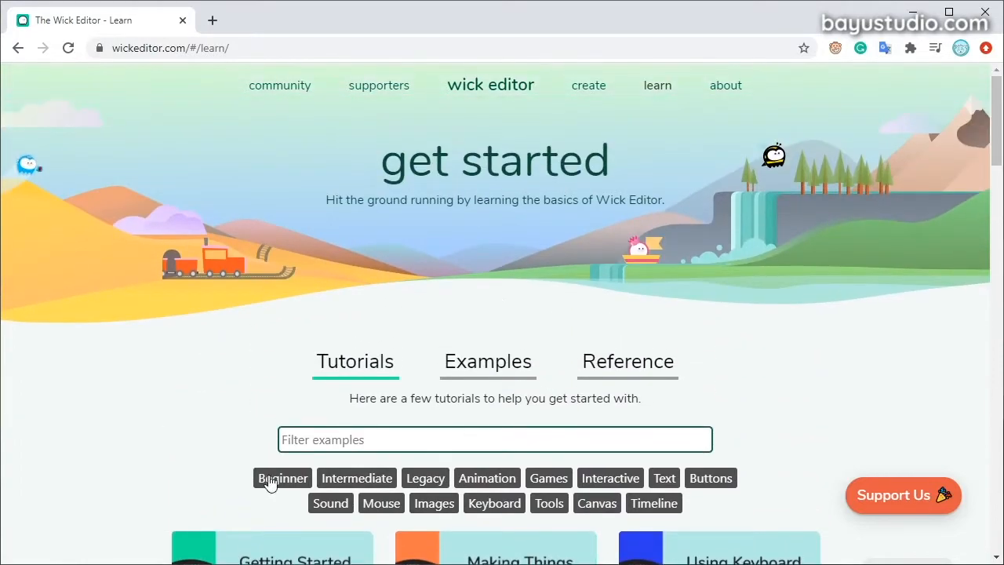
pyautogui.scroll(-3, 307, 477)
pyautogui.scroll(3, 255, 466)
# Look over the site's community page and return to the home page
pyautogui.click(253, 98)
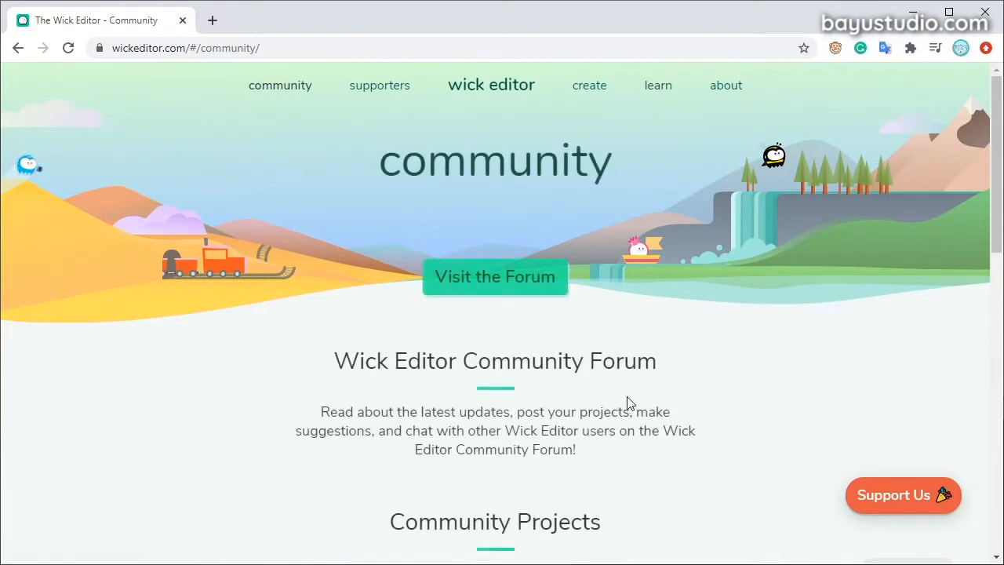
pyautogui.scroll(-2, 471, 372)
pyautogui.scroll(2, 539, 354)
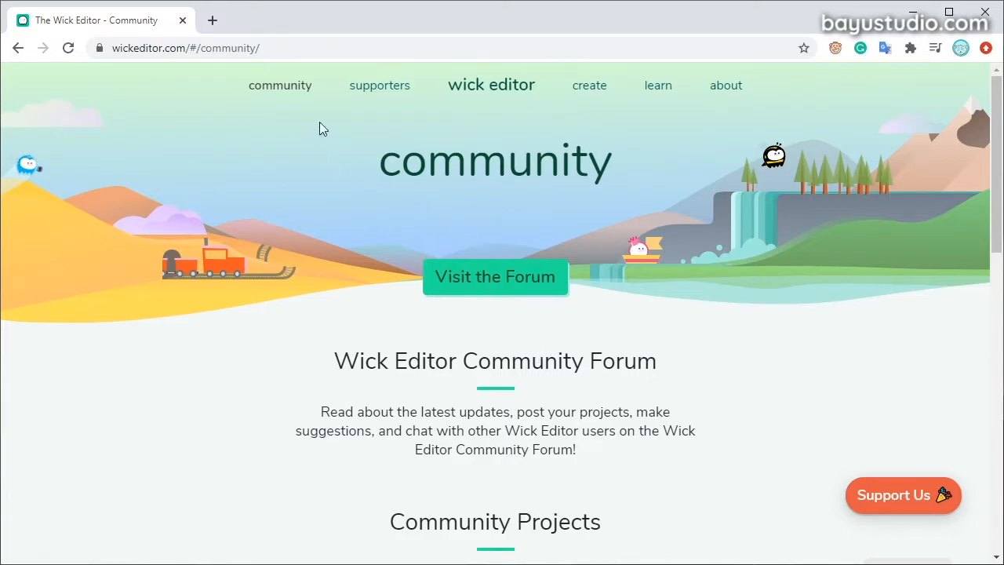
pyautogui.click(518, 90)
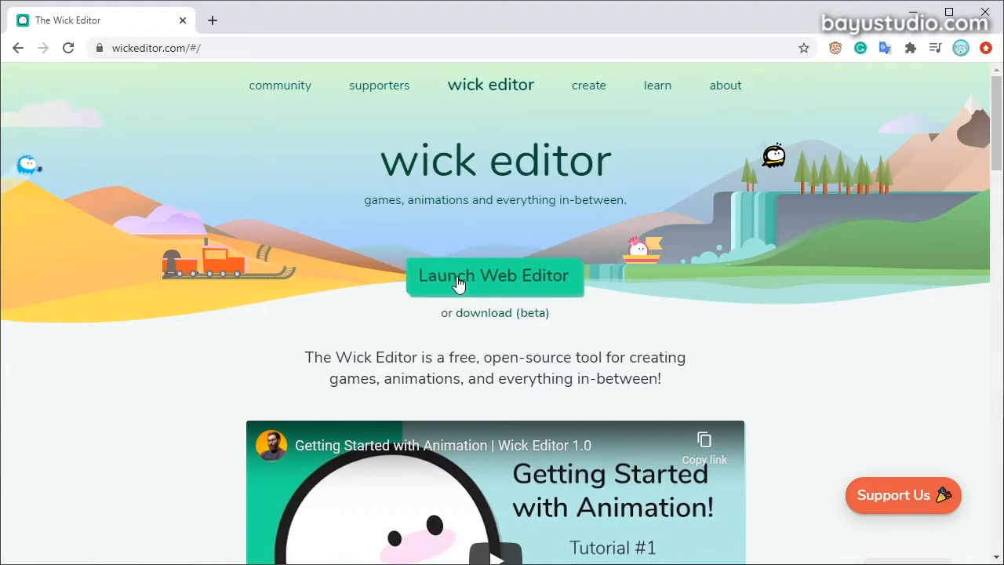
# Launch the web editor, dismiss the welcome dialog and delete the autosaved project
pyautogui.click(511, 282)
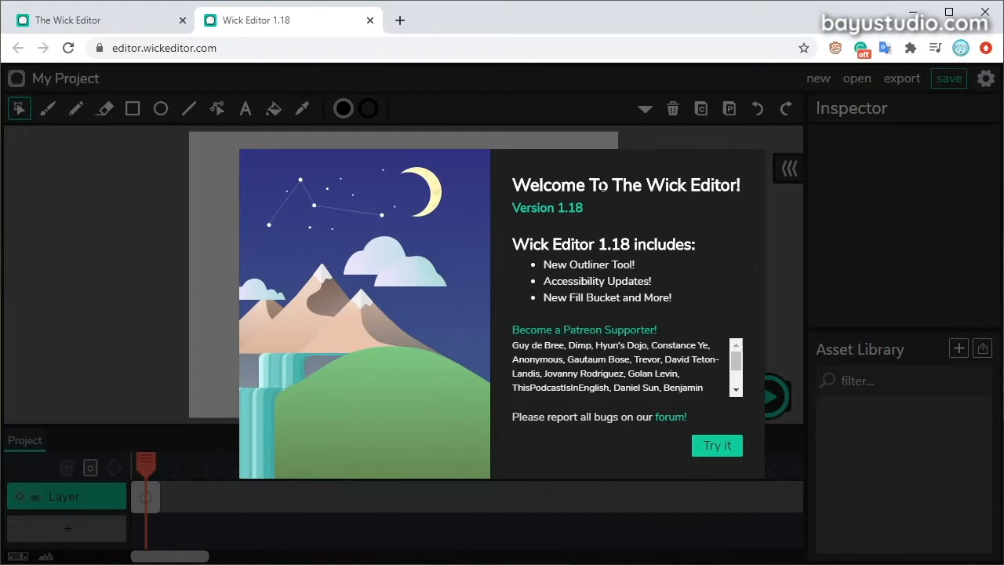
pyautogui.click(710, 446)
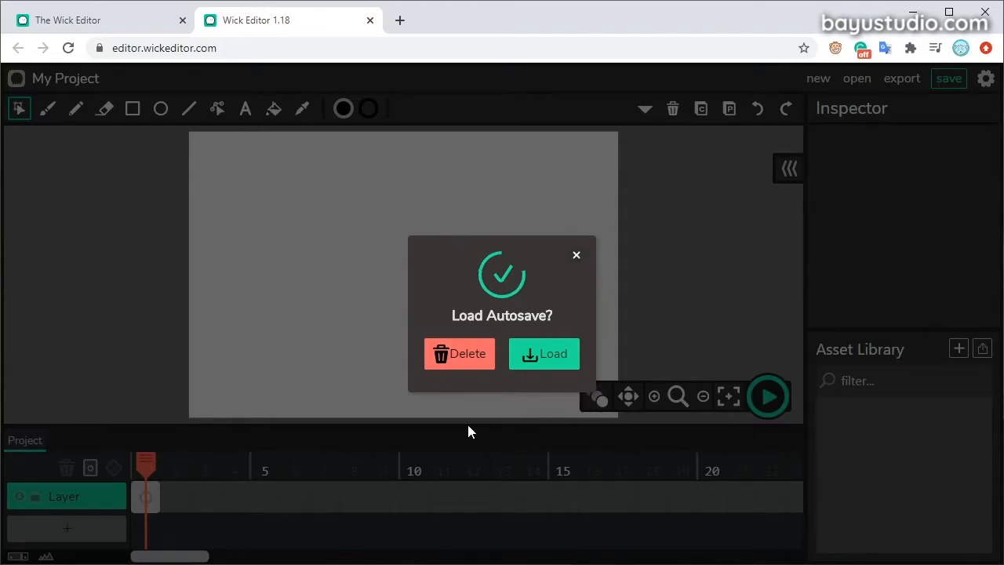
pyautogui.click(465, 357)
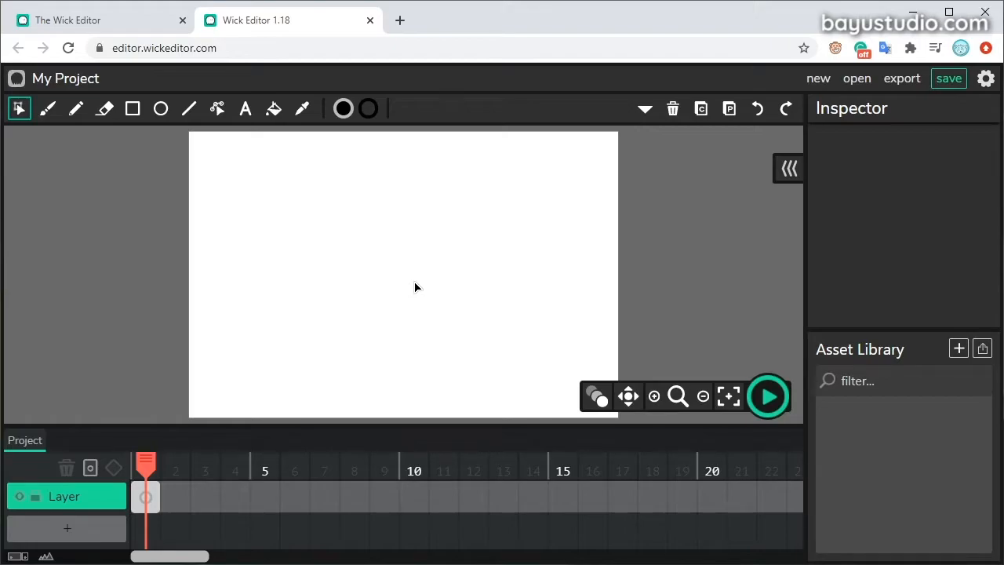
# View the editor's version and policy information and close it
pyautogui.click(18, 82)
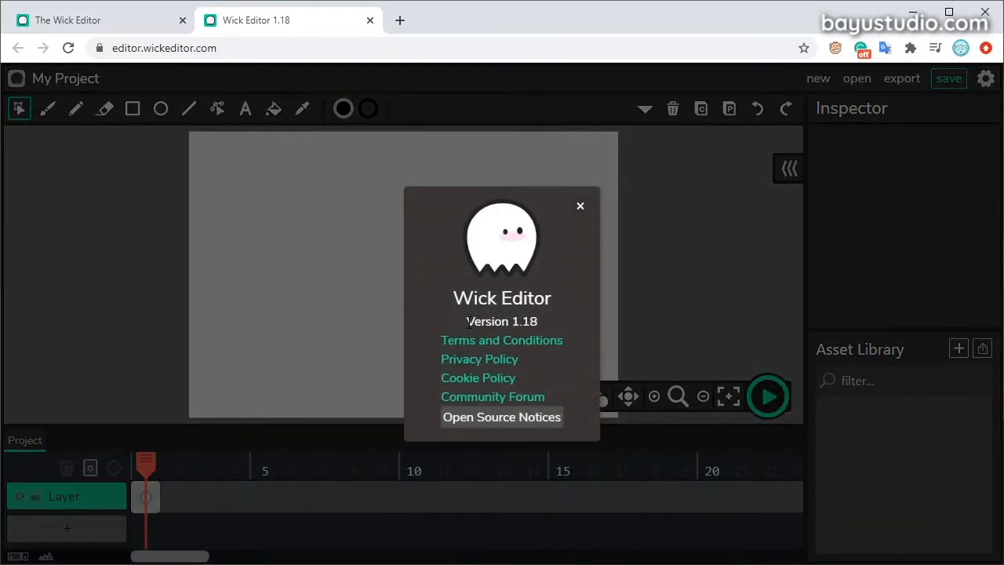
pyautogui.click(581, 206)
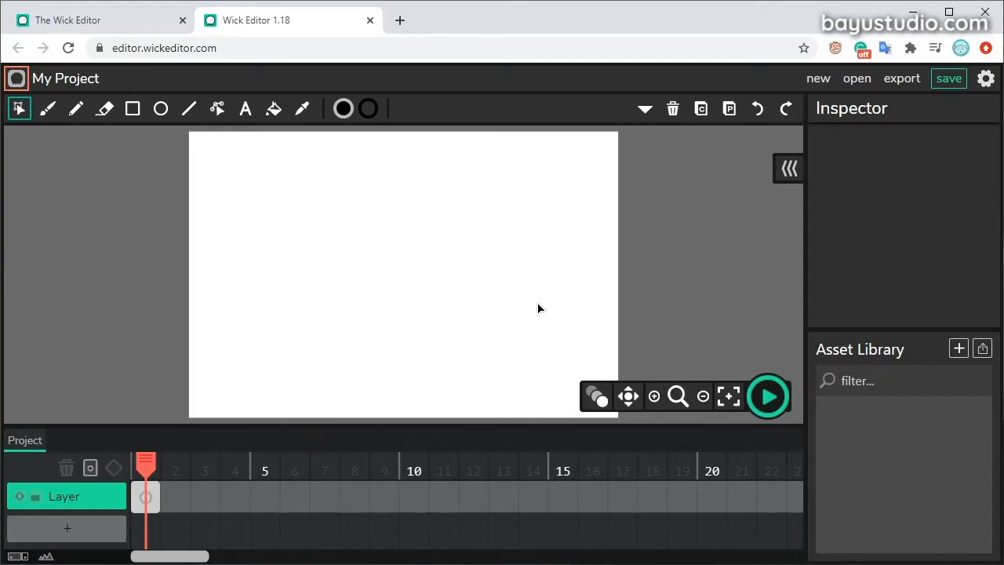
# Paint a curved black freehand stroke across the middle of the canvas with the Brush tool
pyautogui.scroll(-2, 447, 313)
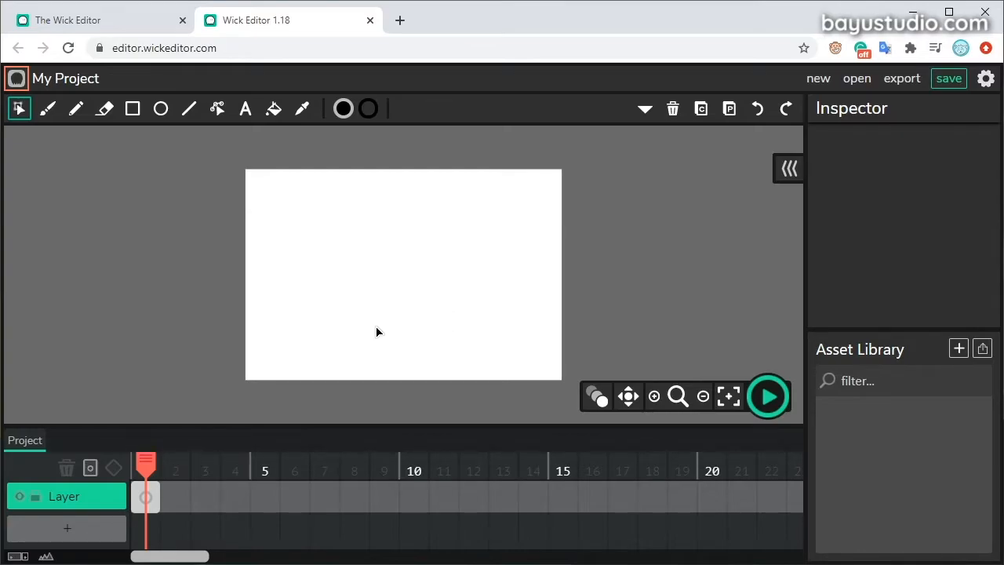
pyautogui.scroll(1, 383, 340)
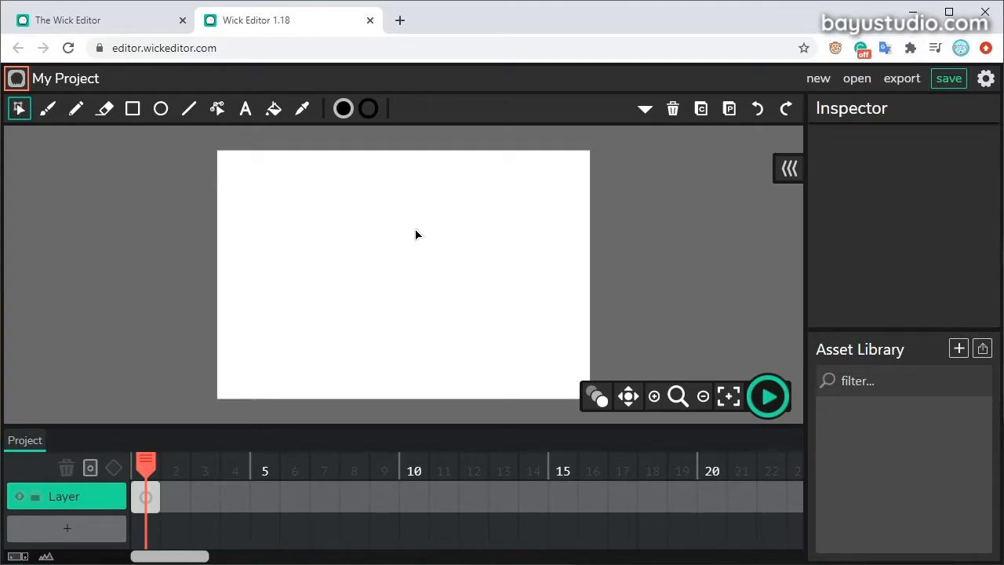
pyautogui.scroll(1, 372, 255)
pyautogui.click(48, 109)
pyautogui.moveTo(296, 222); pyautogui.dragTo(486, 276)
pyautogui.scroll(5, 393, 220)
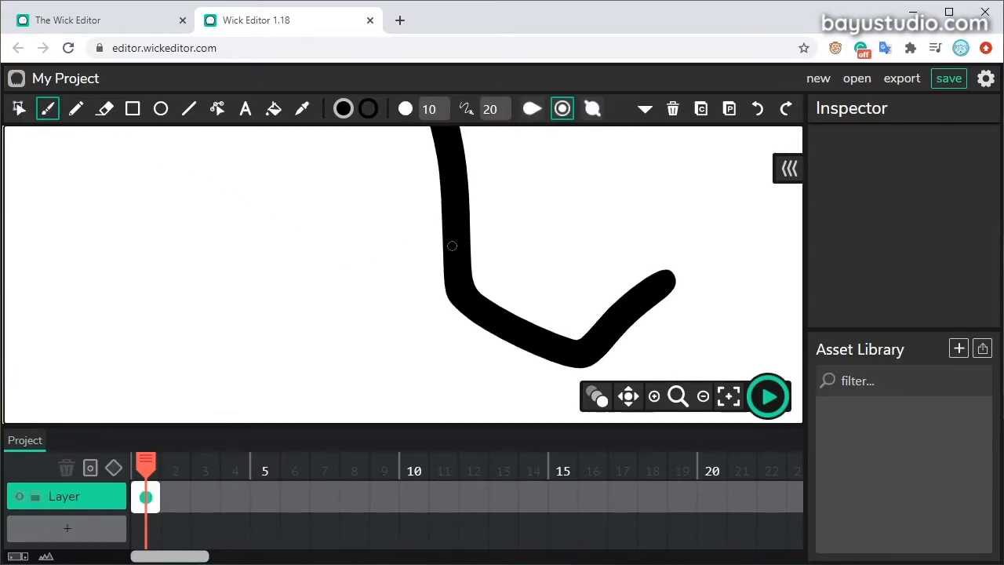
pyautogui.scroll(-5, 457, 249)
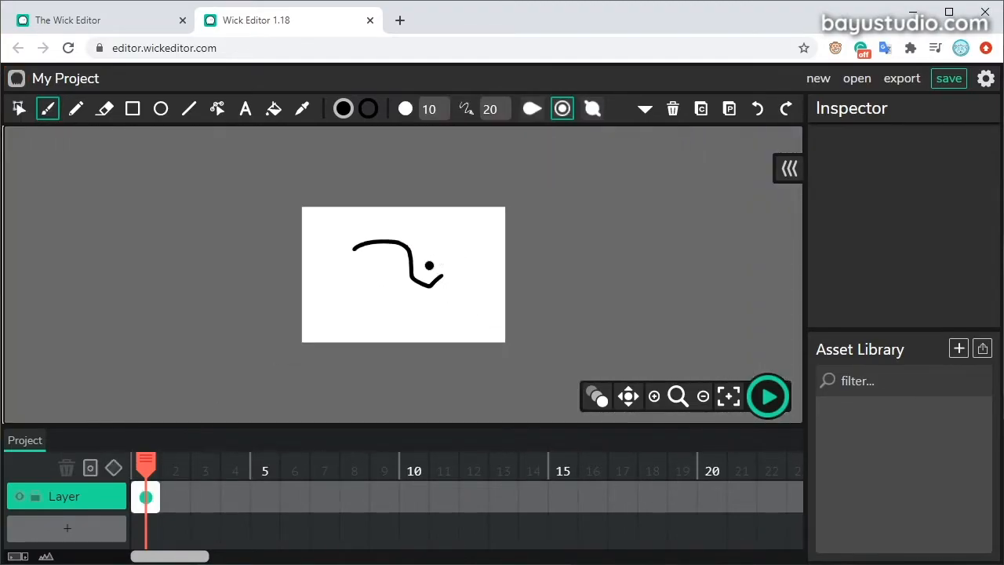
# Draw a black rectangle and a wide black ellipse overlapping above it, beside the brush stroke
pyautogui.click(133, 110)
pyautogui.moveTo(342, 288); pyautogui.dragTo(371, 255)
pyautogui.scroll(3, 381, 280)
pyautogui.click(160, 108)
pyautogui.moveTo(193, 258)
pyautogui.mouseDown()
pyautogui.moveTo(248, 207)
pyautogui.moveTo(333, 187)
pyautogui.mouseUp()
pyautogui.press('v')
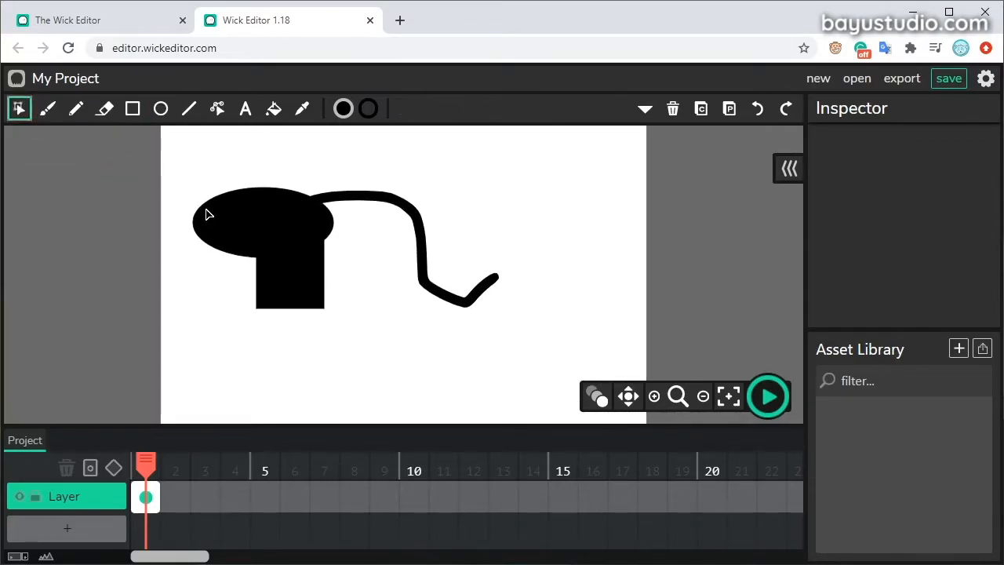
# Flatten the ellipse into a thin shape over the brush stroke and make the rectangle narrower
pyautogui.click(265, 190)
pyautogui.moveTo(265, 188); pyautogui.dragTo(370, 210)
pyautogui.scroll(5, 375, 240)
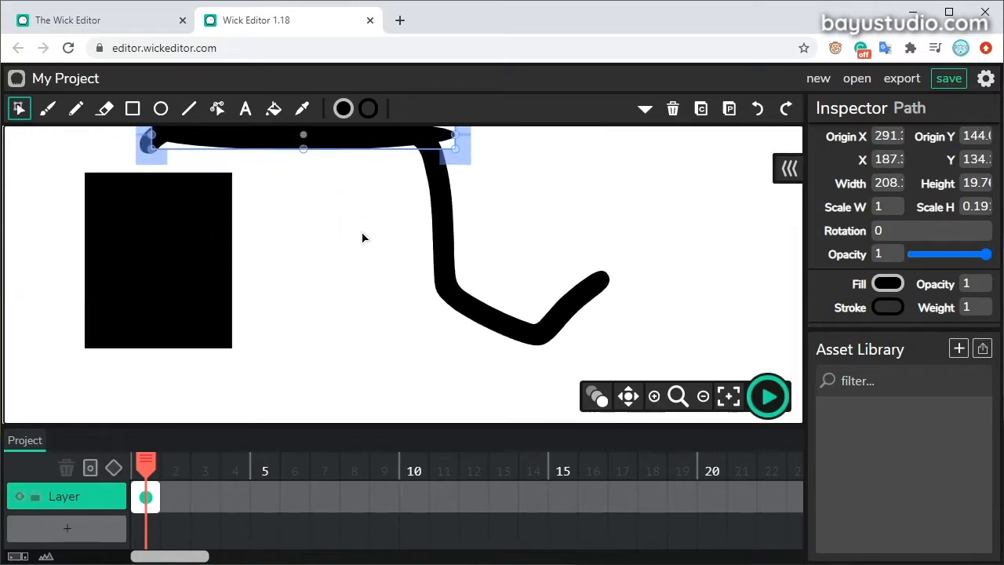
pyautogui.click(200, 259)
pyautogui.moveTo(234, 262); pyautogui.dragTo(197, 269)
pyautogui.click(316, 289)
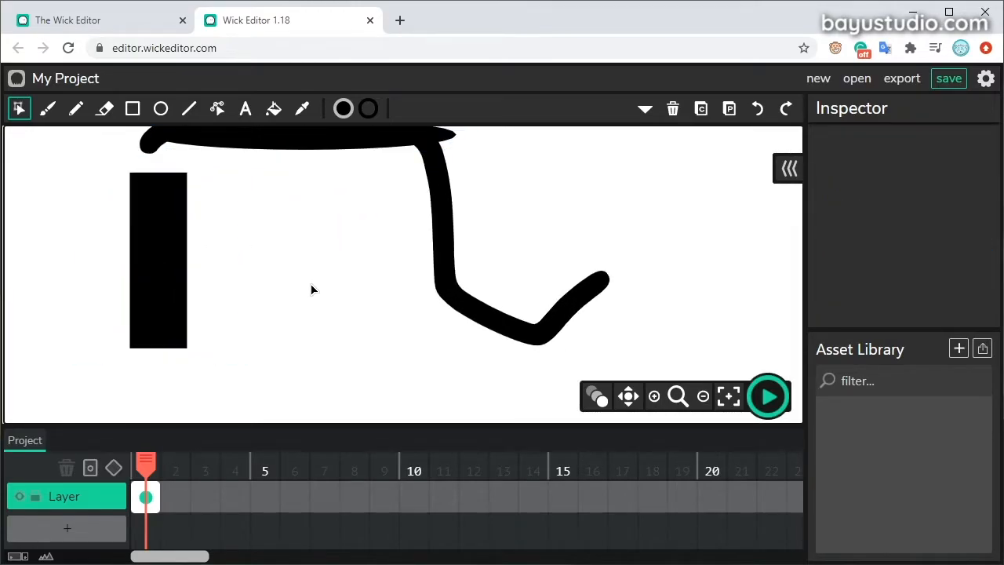
# Select the brush stroke, ellipse and rectangle together and delete them from the canvas
pyautogui.scroll(-2, 311, 290)
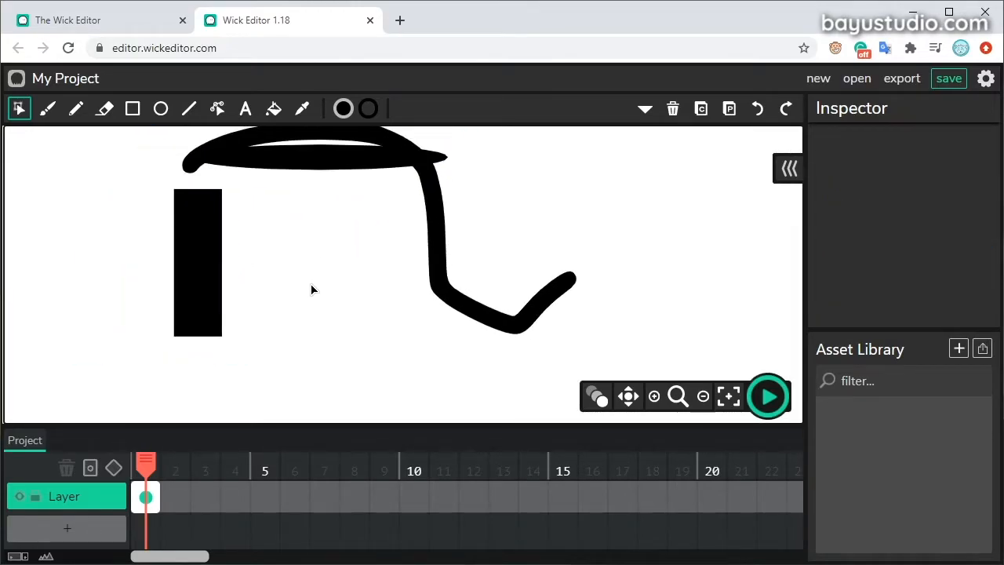
pyautogui.scroll(-4, 341, 275)
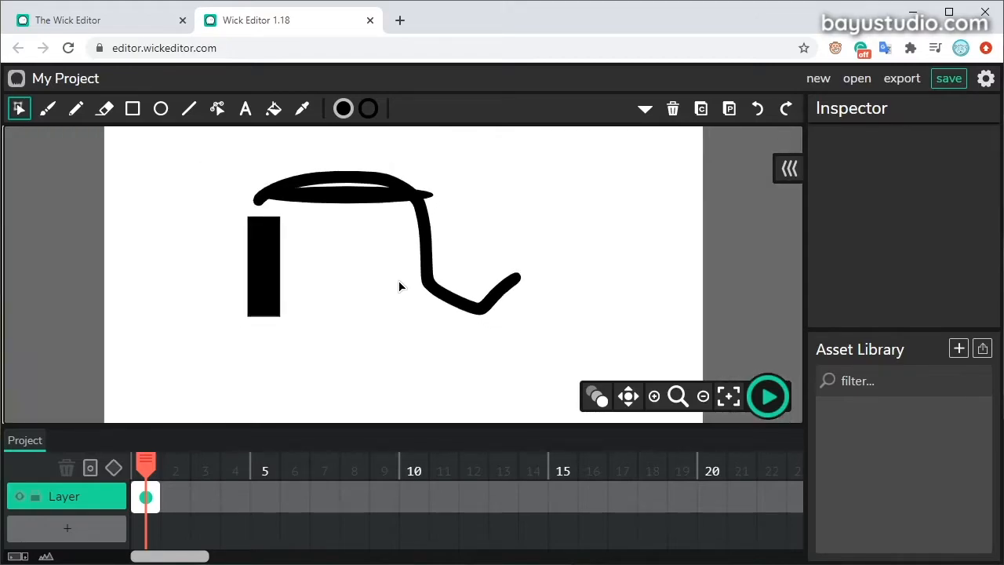
pyautogui.moveTo(197, 381)
pyautogui.mouseDown()
pyautogui.moveTo(616, 146)
pyautogui.moveTo(610, 159)
pyautogui.mouseUp()
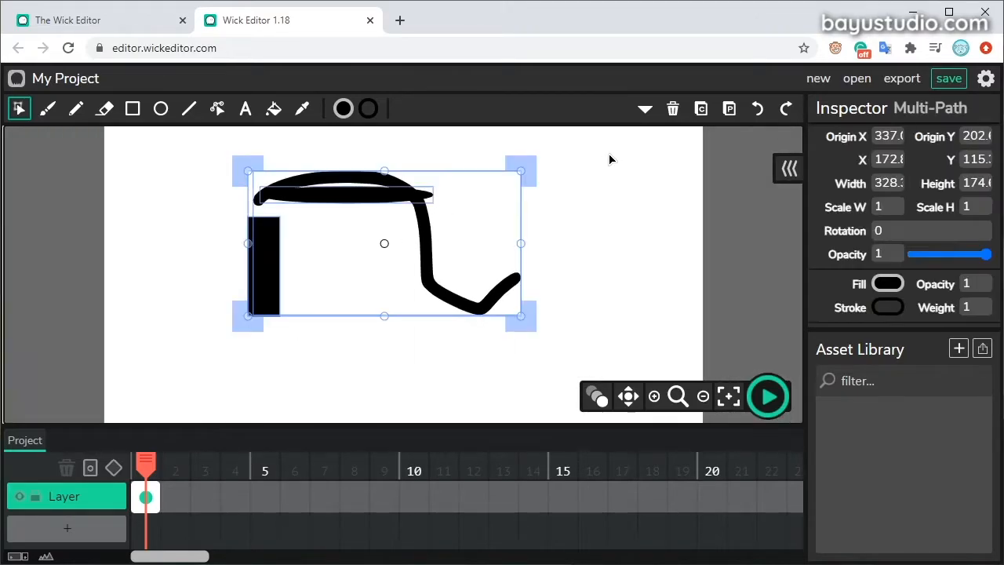
pyautogui.press('Delete')
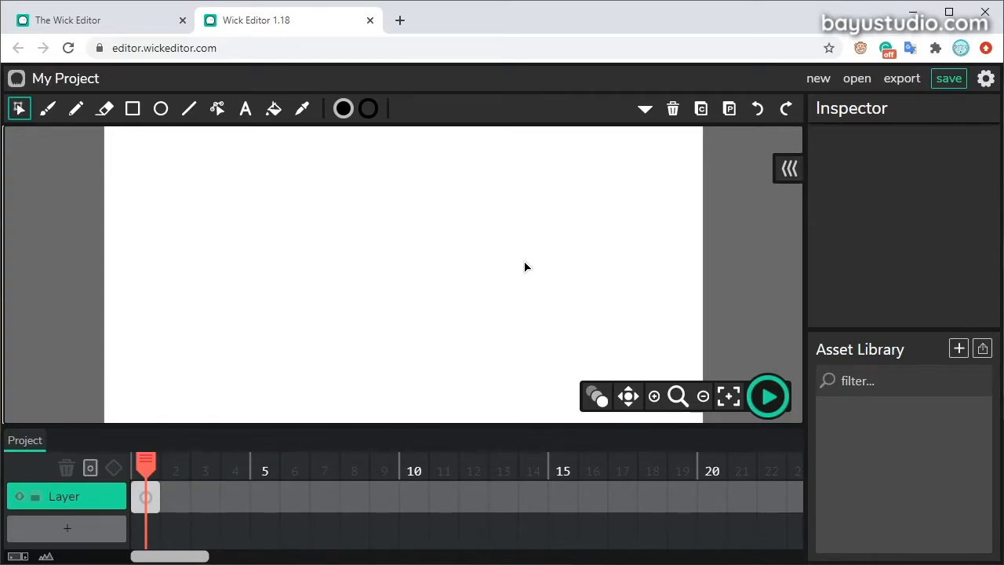
# In Paint, draw a cat head outline in black and add two curved closed eyes and a smiling mouth
pyautogui.moveTo(240, 284)
pyautogui.mouseDown()
pyautogui.moveTo(269, 198)
pyautogui.moveTo(378, 228)
pyautogui.moveTo(239, 281)
pyautogui.mouseUp()
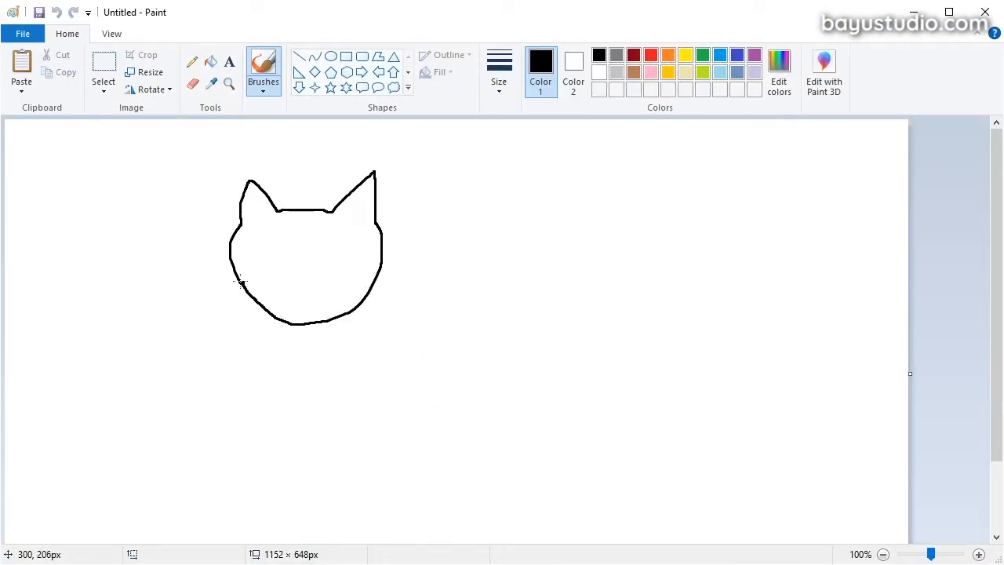
pyautogui.moveTo(289, 247)
pyautogui.mouseDown()
pyautogui.moveTo(274, 253)
pyautogui.moveTo(302, 255)
pyautogui.mouseUp()
pyautogui.moveTo(329, 256); pyautogui.dragTo(361, 256)
pyautogui.moveTo(295, 285); pyautogui.dragTo(332, 284)
# Fill the cat's face with yellow
pyautogui.click(210, 62)
pyautogui.click(667, 55)
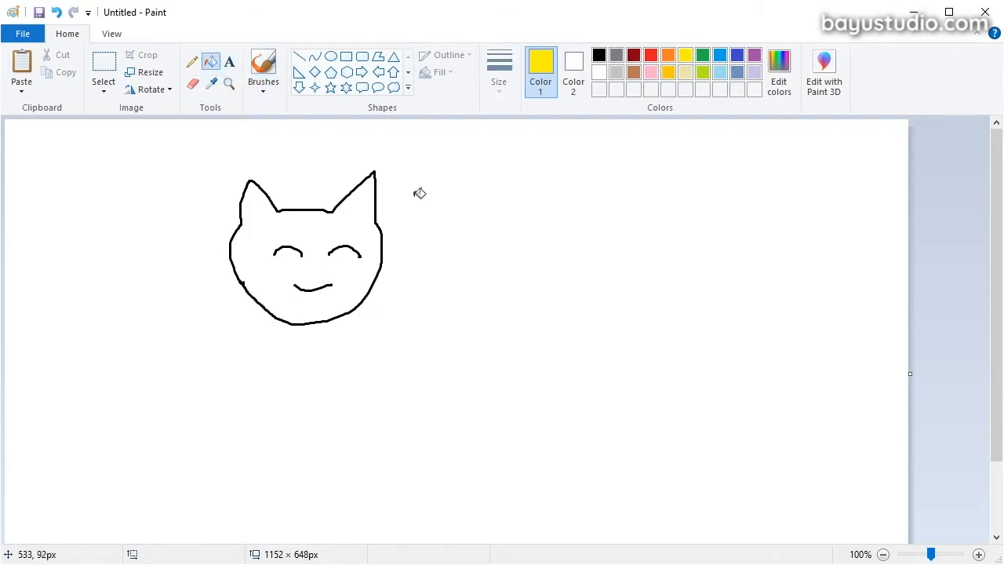
pyautogui.click(357, 225)
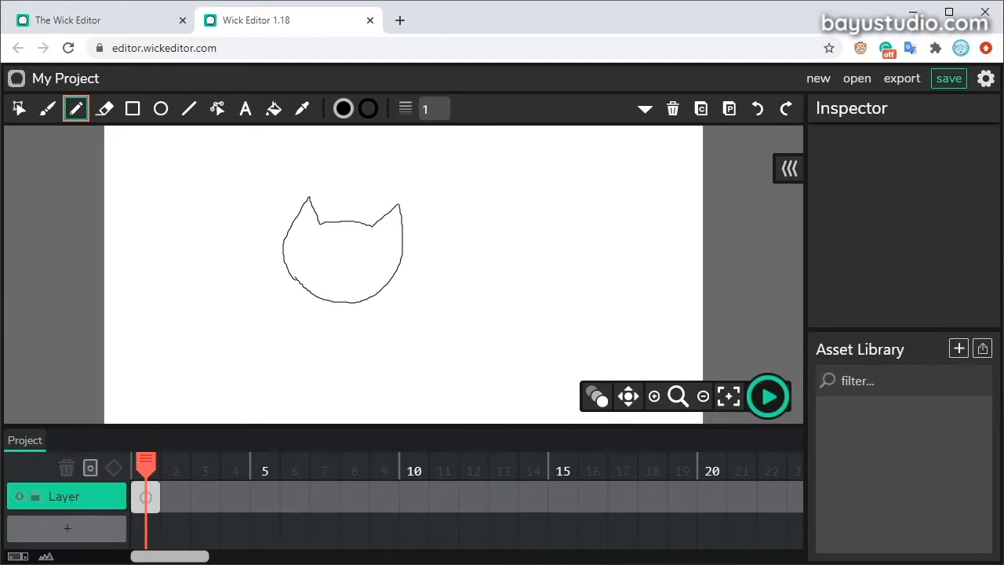
# In Wick Editor, draw a cat head outline with the Pencil and fill it with yellow
pyautogui.moveTo(296, 278); pyautogui.dragTo(295, 276)
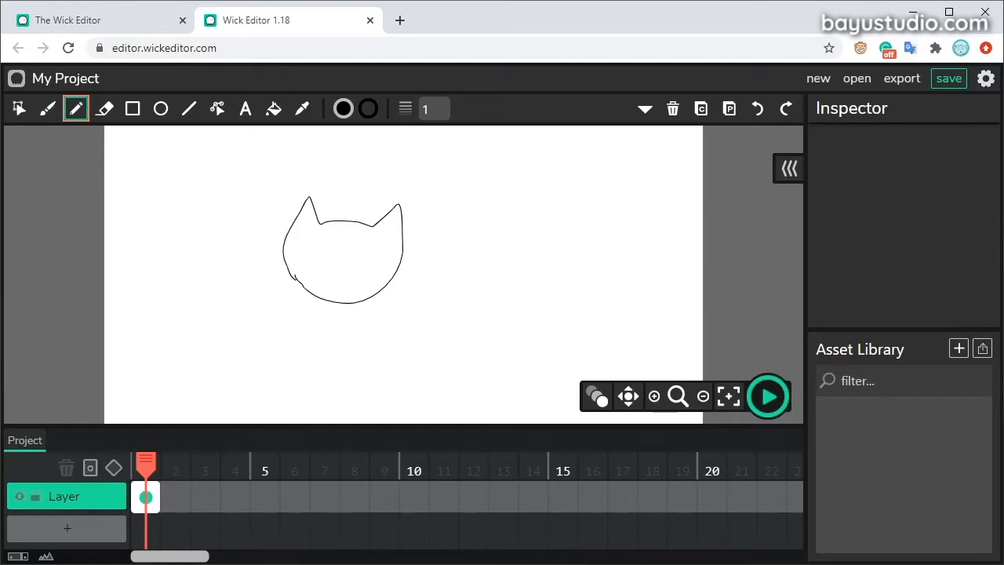
pyautogui.click(274, 108)
pyautogui.click(343, 109)
pyautogui.click(330, 217)
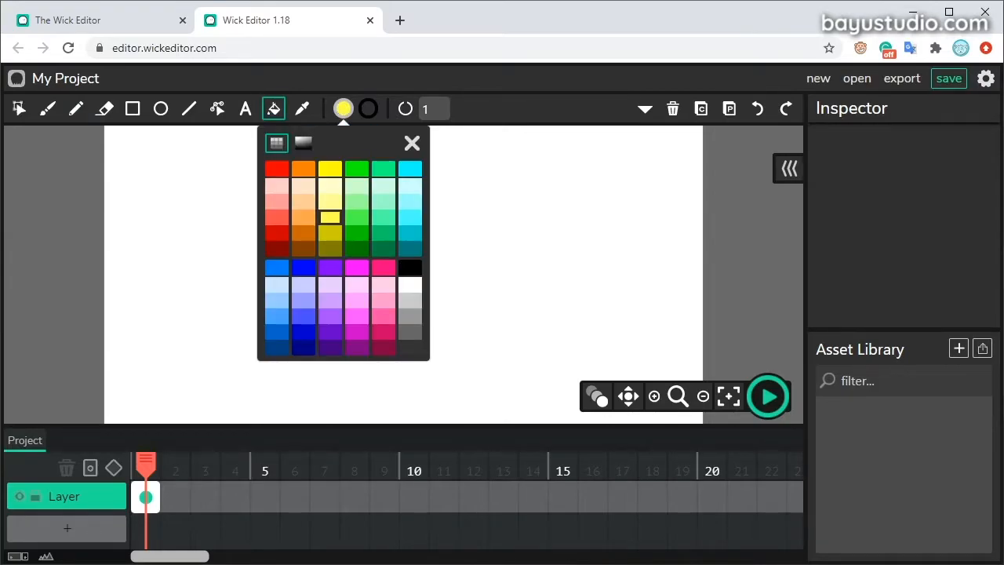
pyautogui.click(411, 143)
pyautogui.click(345, 240)
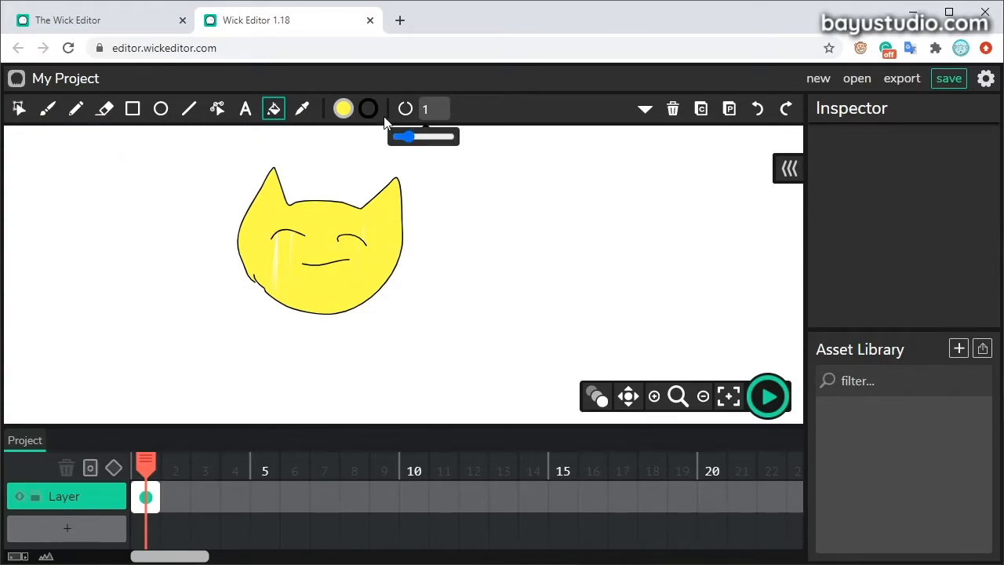
# Review the options offered by the Fill Bucket, Brush, Pencil and Eraser tools
pyautogui.moveTo(444, 117)
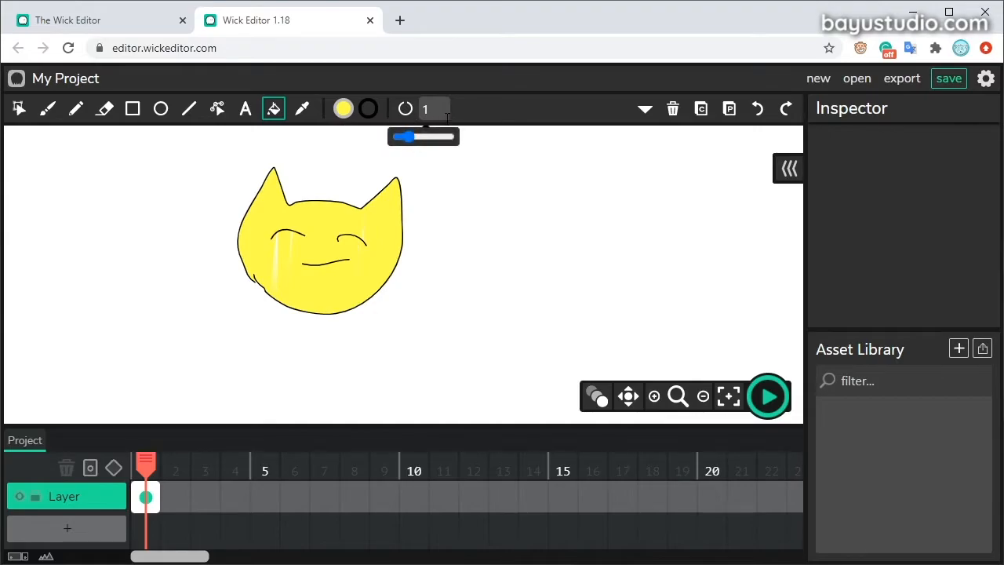
pyautogui.click(42, 106)
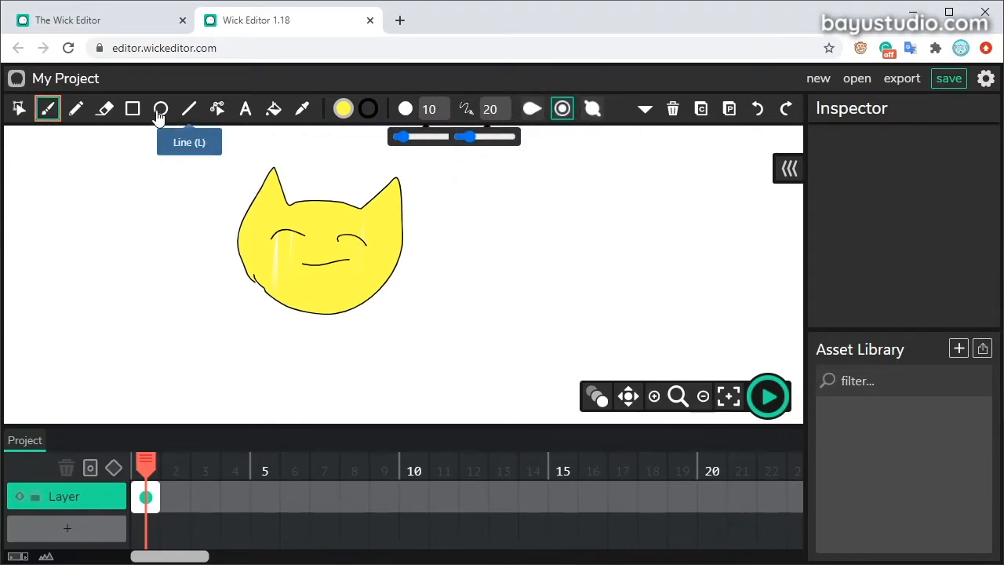
pyautogui.click(82, 114)
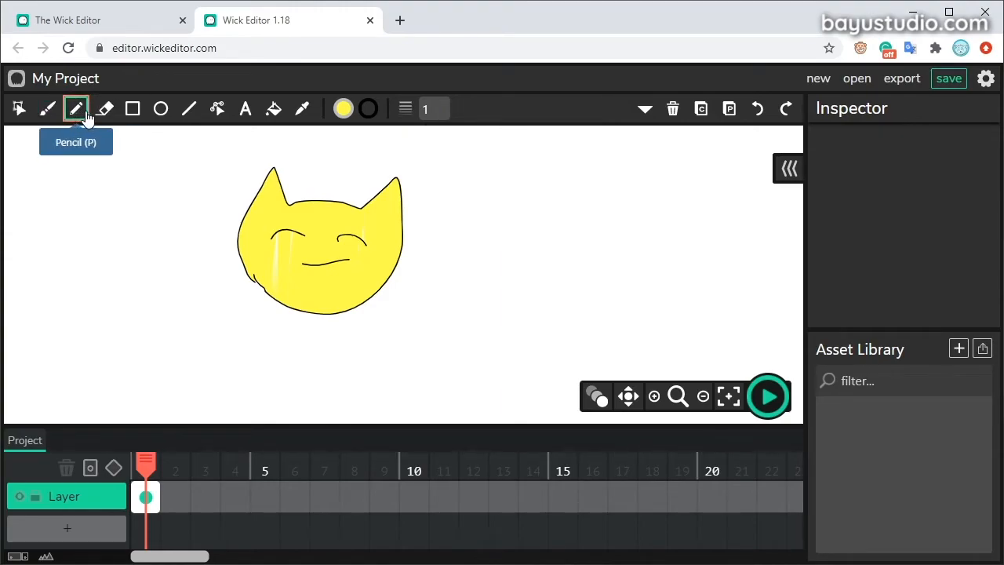
pyautogui.click(105, 110)
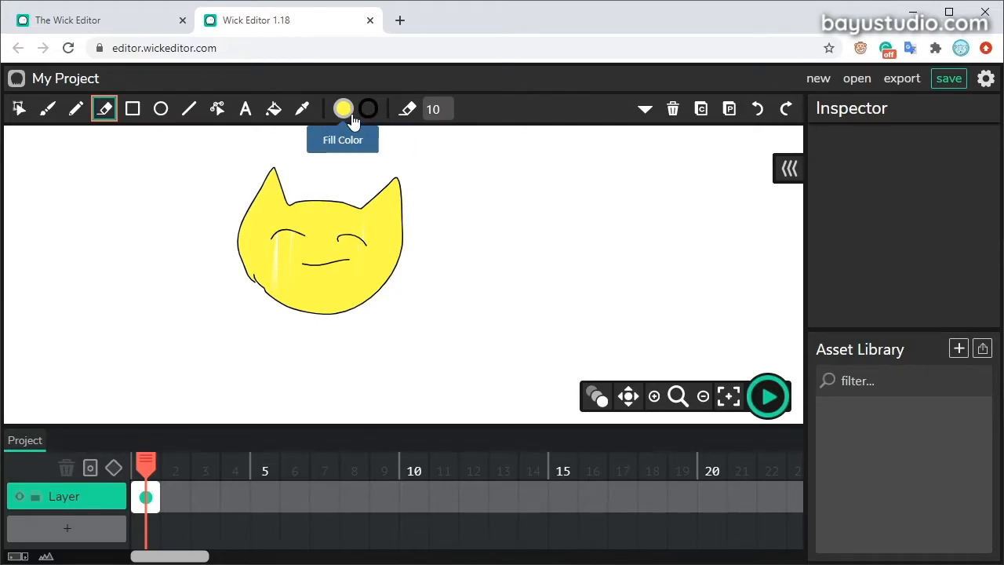
# Select the entire cat drawing and delete it from the canvas
pyautogui.hotkey('ctrl', 'a')
pyautogui.press('Delete')
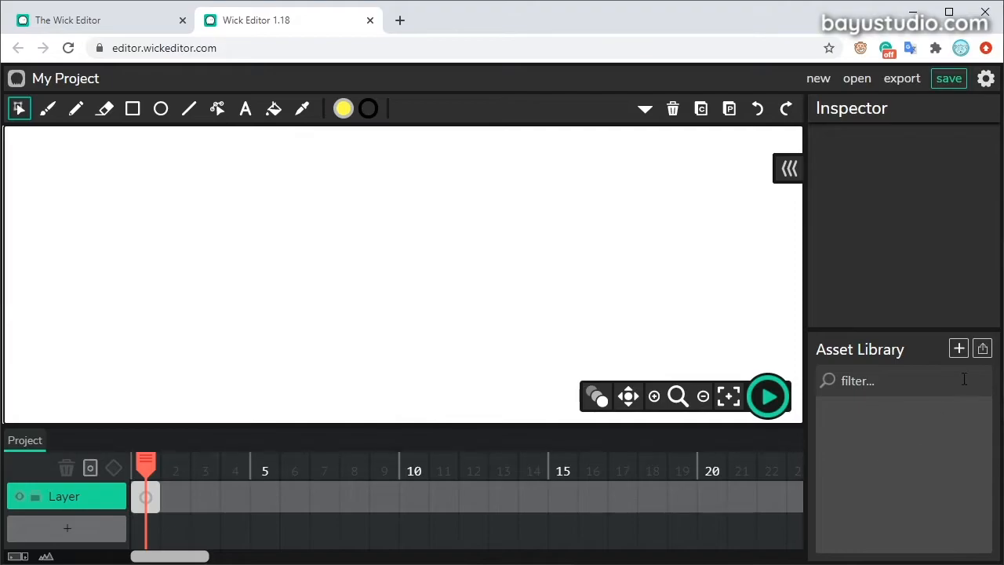
# Browse the clips and sounds of the Asset Library's Builtin Library, and close it without adding anything
pyautogui.click(958, 349)
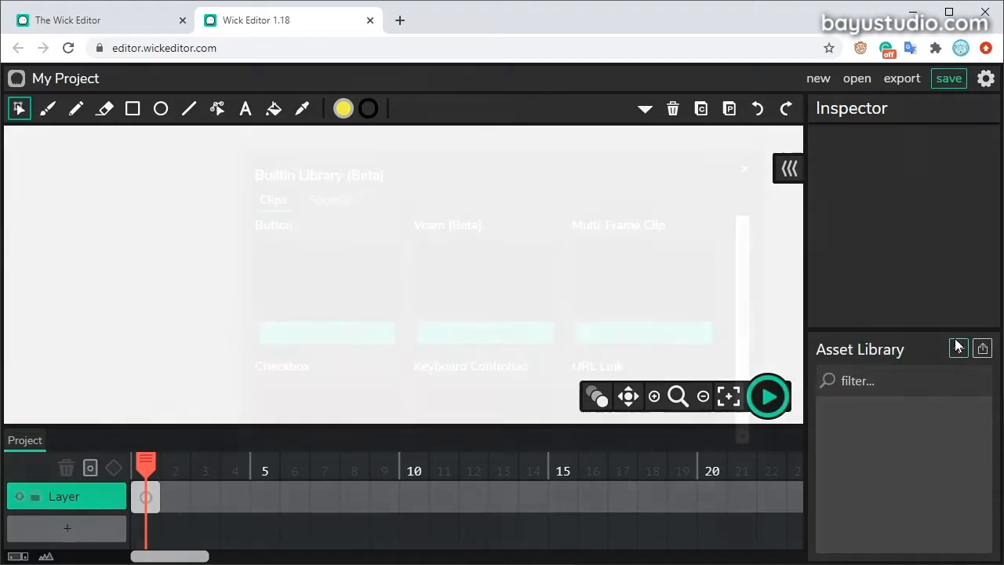
pyautogui.moveTo(742, 285); pyautogui.dragTo(750, 245)
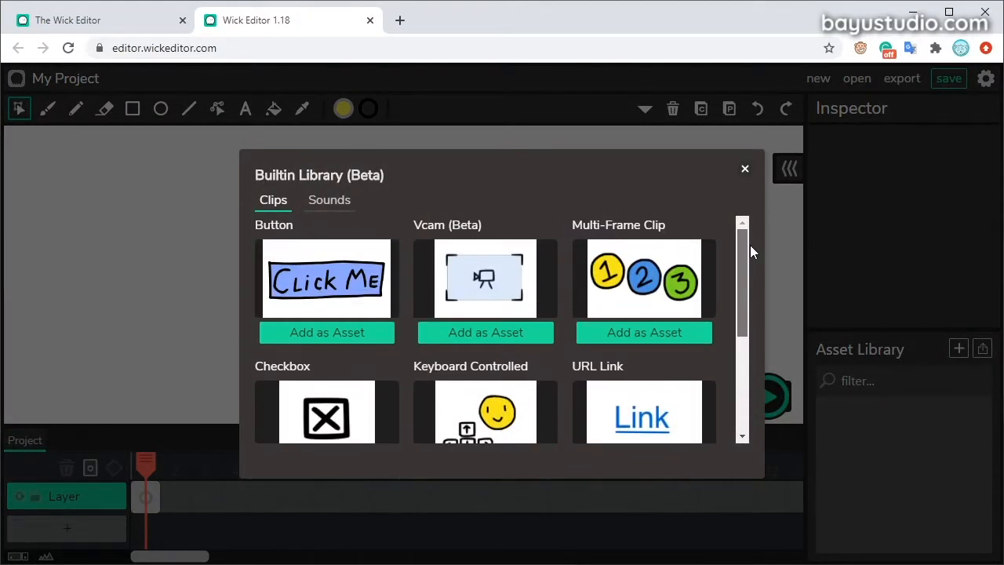
pyautogui.click(316, 203)
pyautogui.click(271, 202)
pyautogui.click(745, 169)
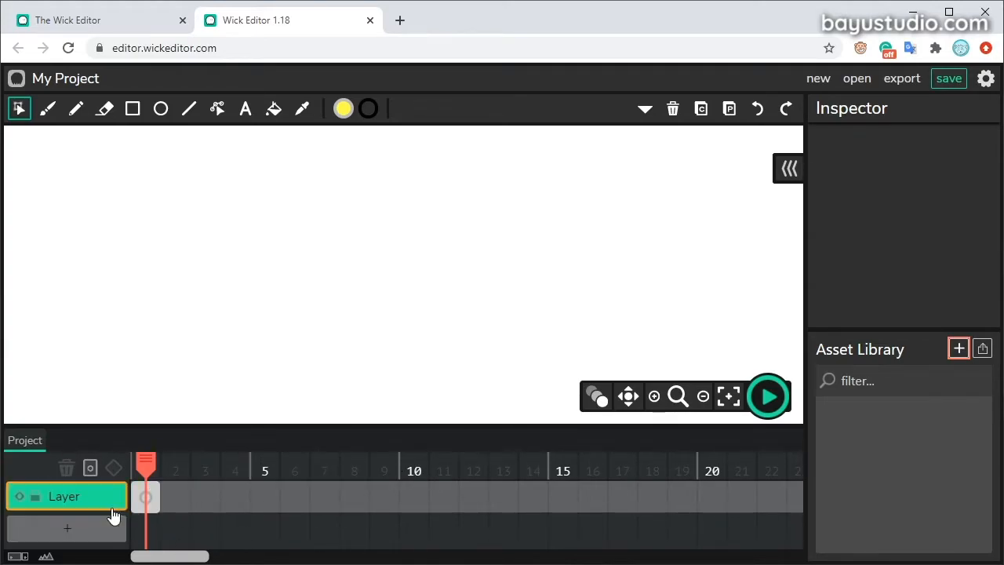
# Start a preview of the project and stop it
pyautogui.click(768, 398)
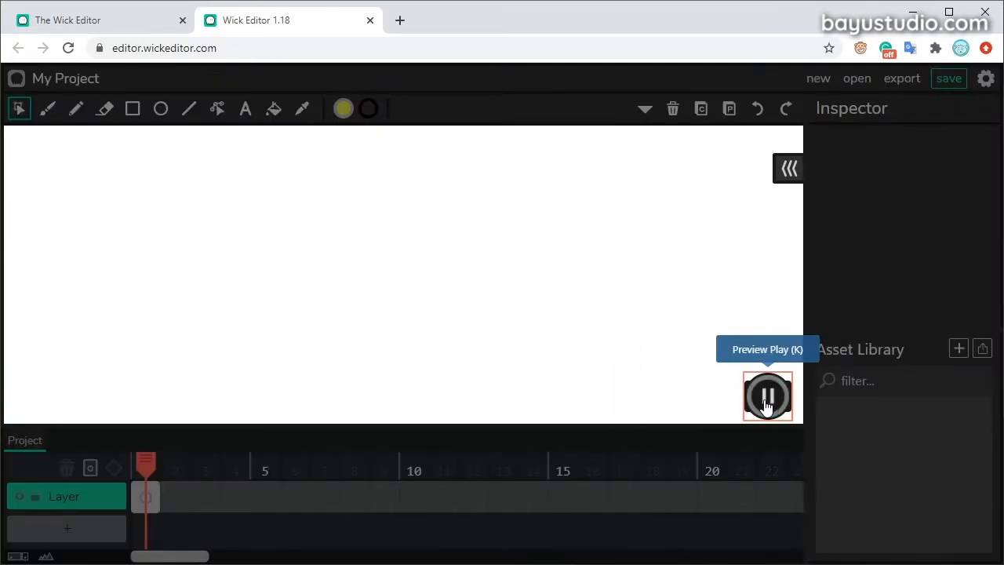
pyautogui.click(768, 400)
# Try panning the canvas and zooming out, and recenter the canvas in the view
pyautogui.click(627, 397)
pyautogui.moveTo(507, 338); pyautogui.dragTo(430, 439)
pyautogui.moveTo(428, 268); pyautogui.dragTo(486, 273)
pyautogui.click(704, 397)
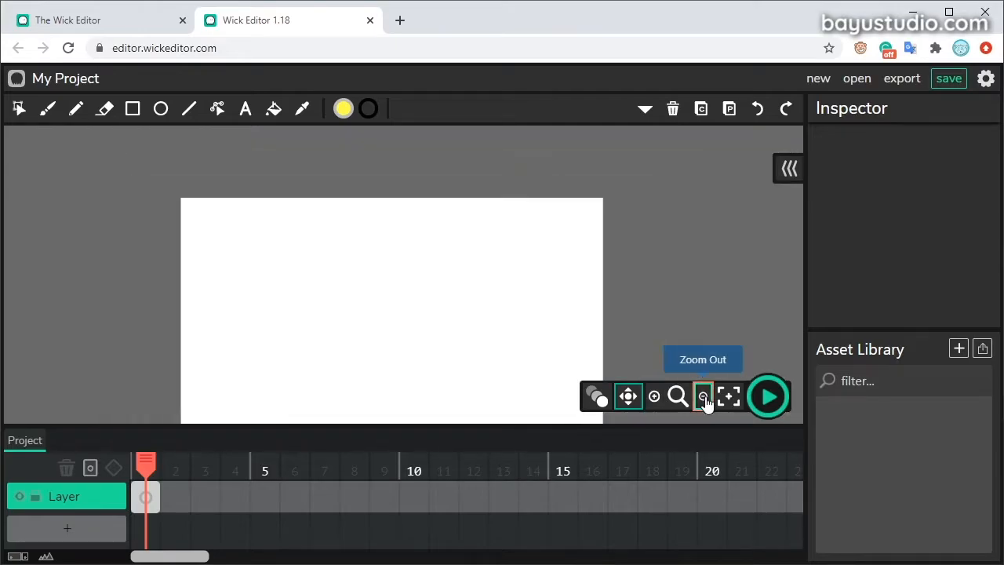
pyautogui.click(596, 399)
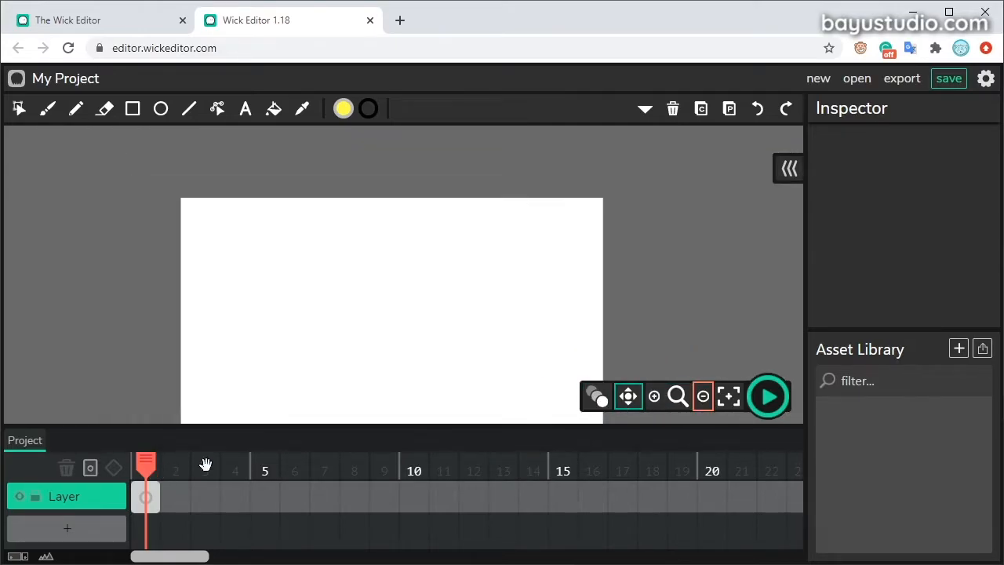
pyautogui.click(727, 398)
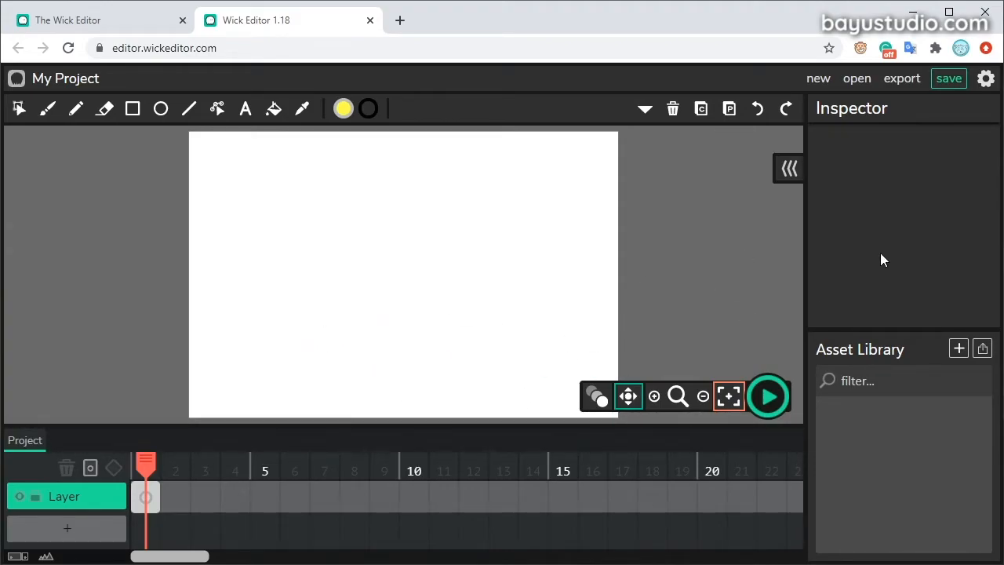
# Widen the Inspector and Asset Library area slightly and reduce the timeline's height a little
pyautogui.moveTo(804, 260)
pyautogui.mouseDown()
pyautogui.moveTo(762, 264)
pyautogui.moveTo(795, 269)
pyautogui.mouseUp()
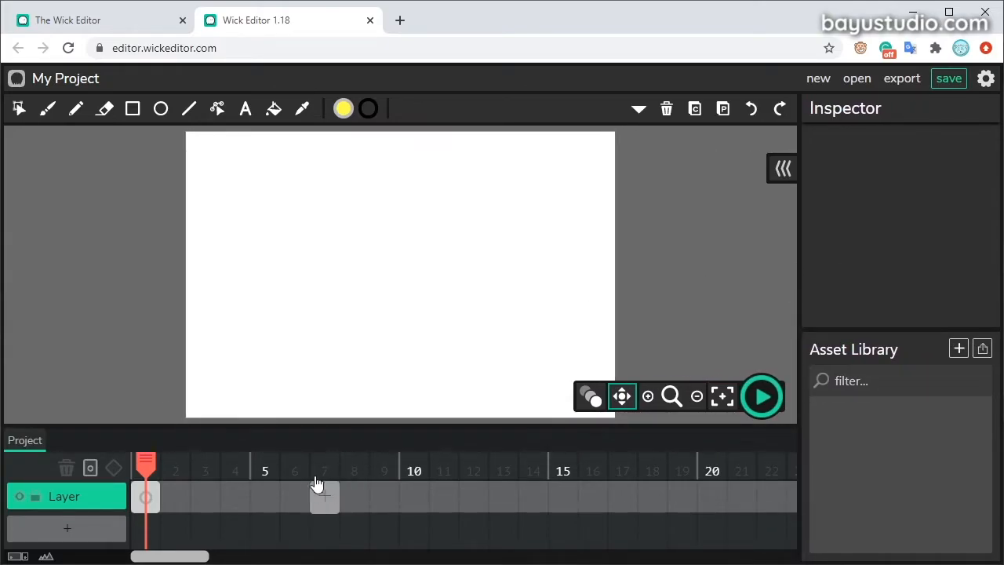
pyautogui.moveTo(367, 424); pyautogui.dragTo(387, 433)
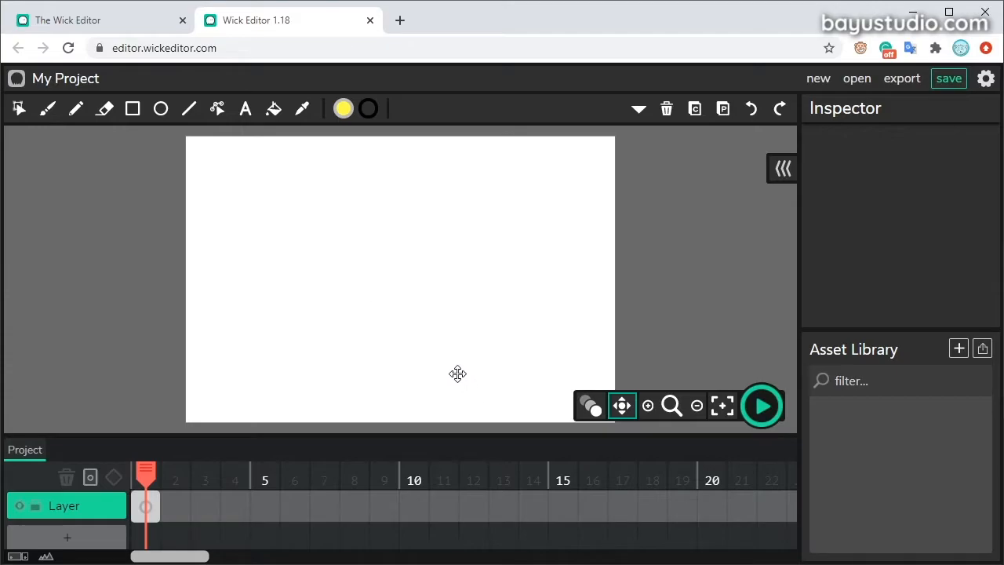
# Check the width, height and framerate in the project settings and apply them unchanged
pyautogui.click(83, 86)
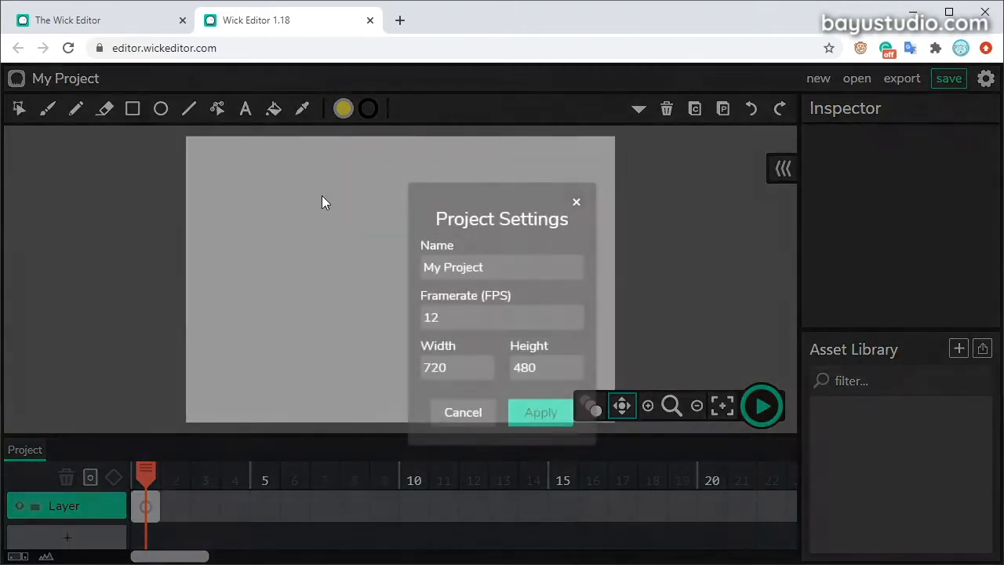
pyautogui.click(446, 369)
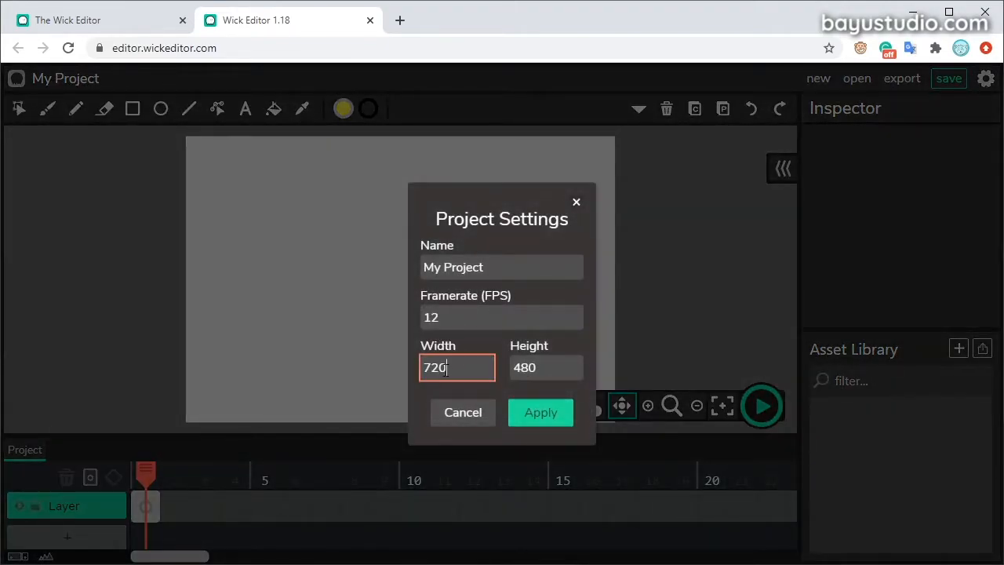
pyautogui.click(523, 369)
pyautogui.click(441, 367)
pyautogui.doubleClick(434, 318)
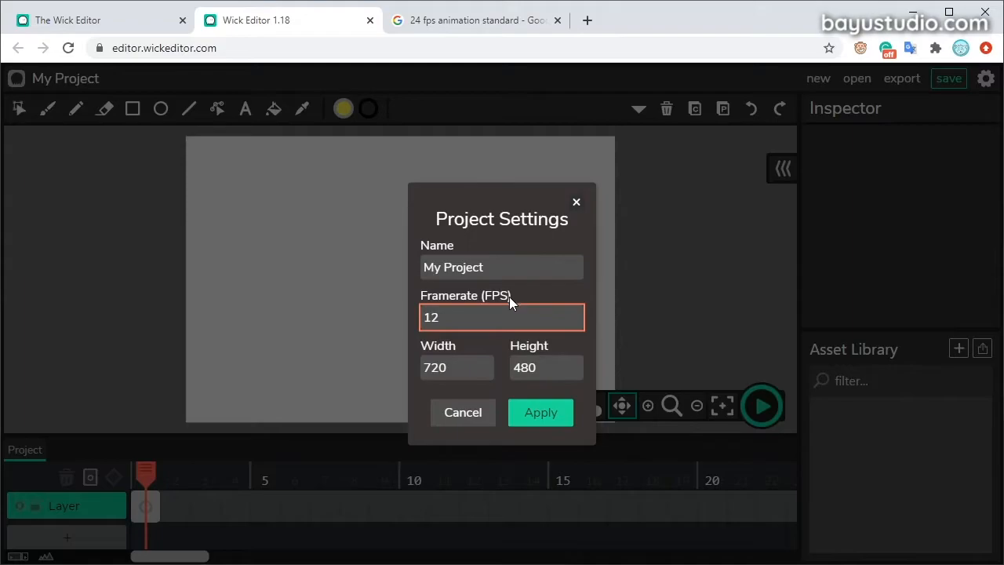
pyautogui.click(534, 413)
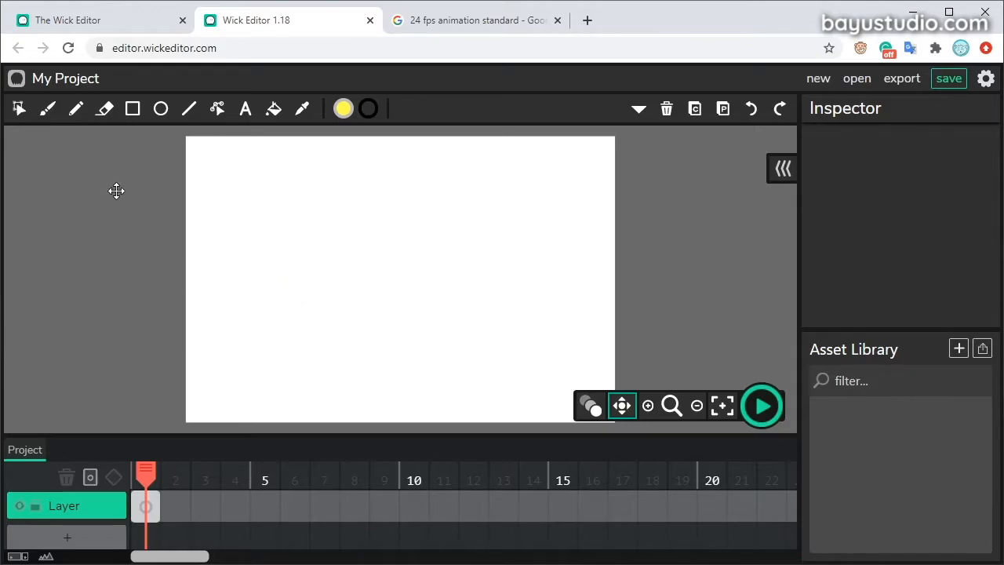
# Draw a thin black arc with the Pencil in the upper-left part of the canvas
pyautogui.click(19, 112)
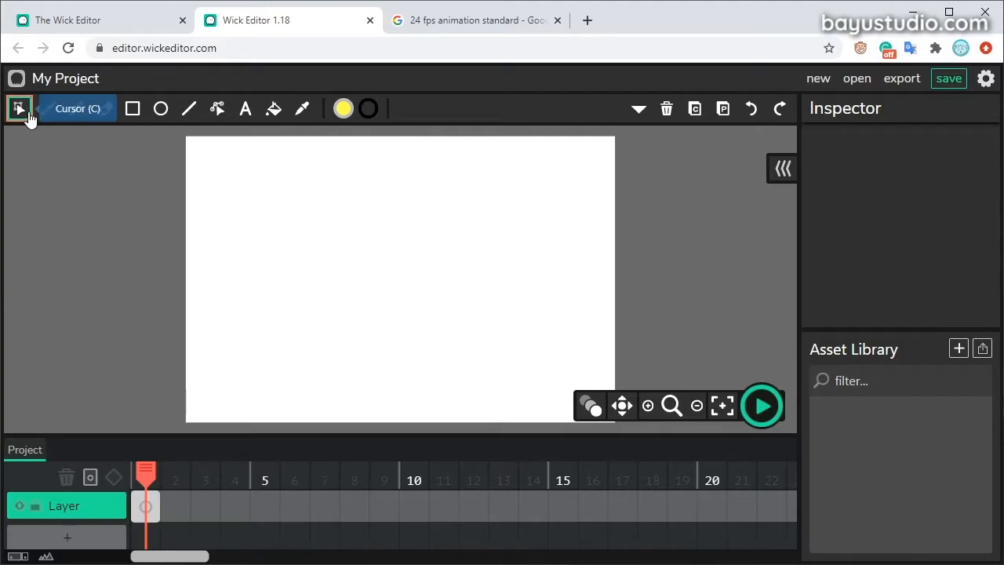
pyautogui.click(48, 111)
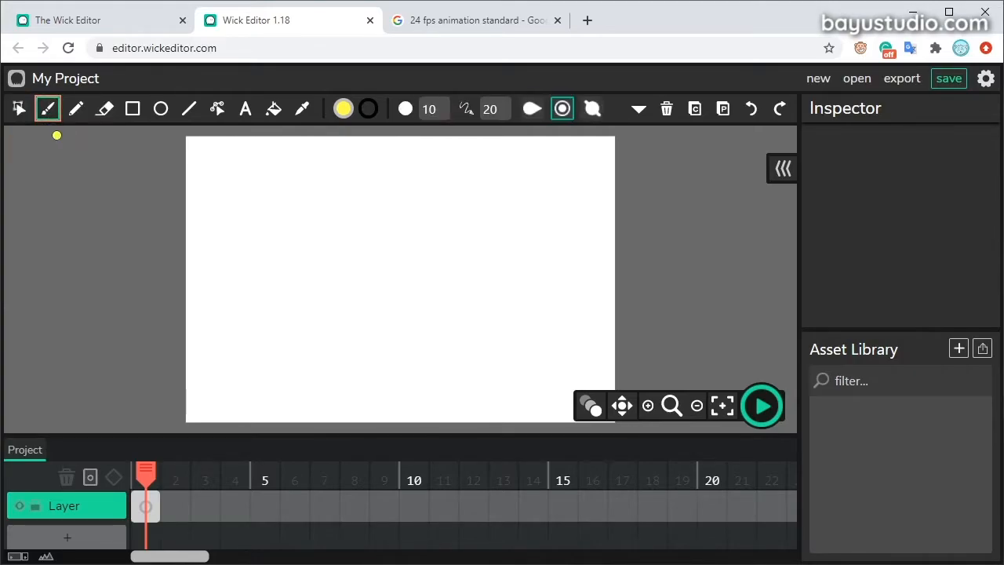
pyautogui.click(75, 113)
pyautogui.click(47, 112)
pyautogui.click(75, 114)
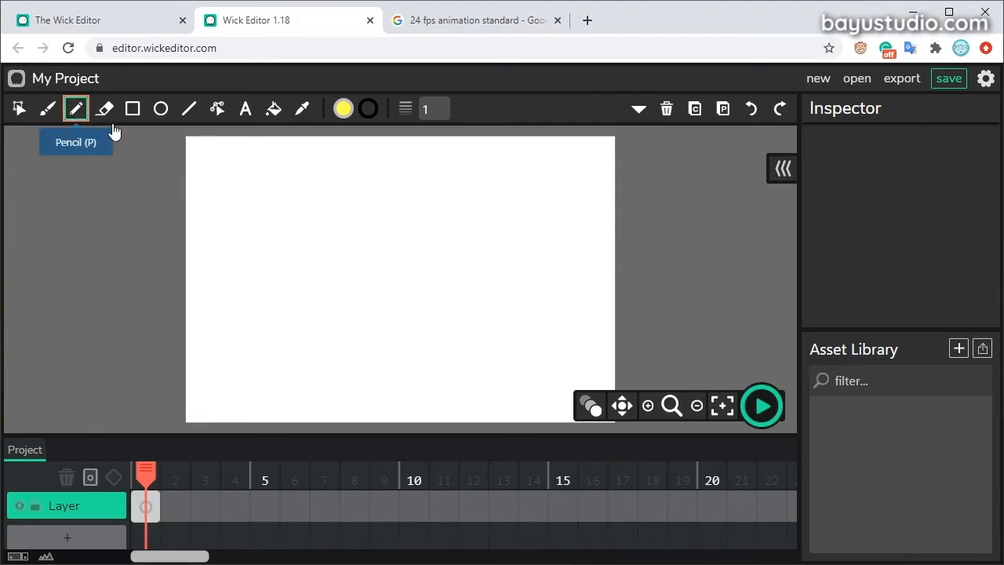
pyautogui.scroll(1, 322, 221)
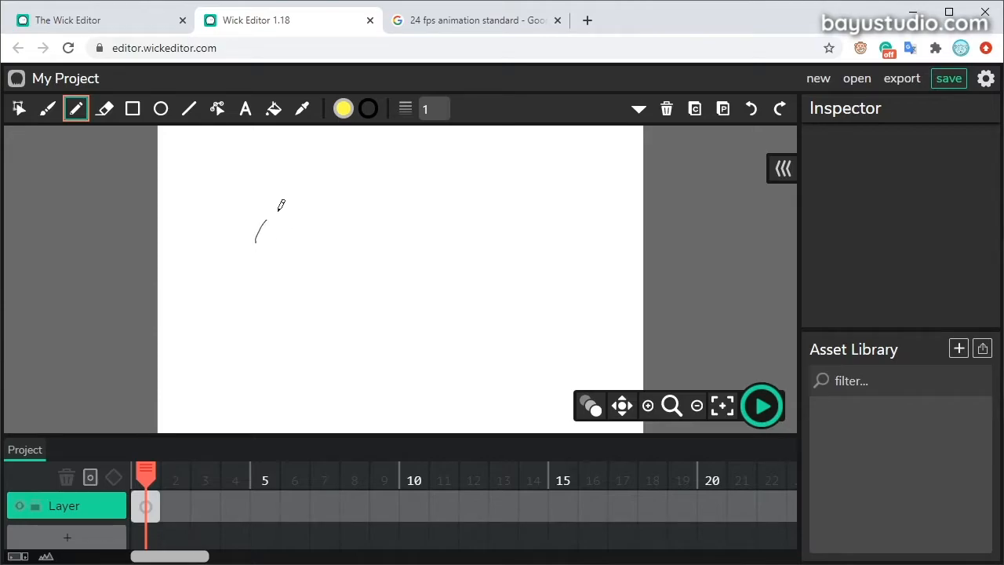
pyautogui.moveTo(274, 210); pyautogui.dragTo(358, 210)
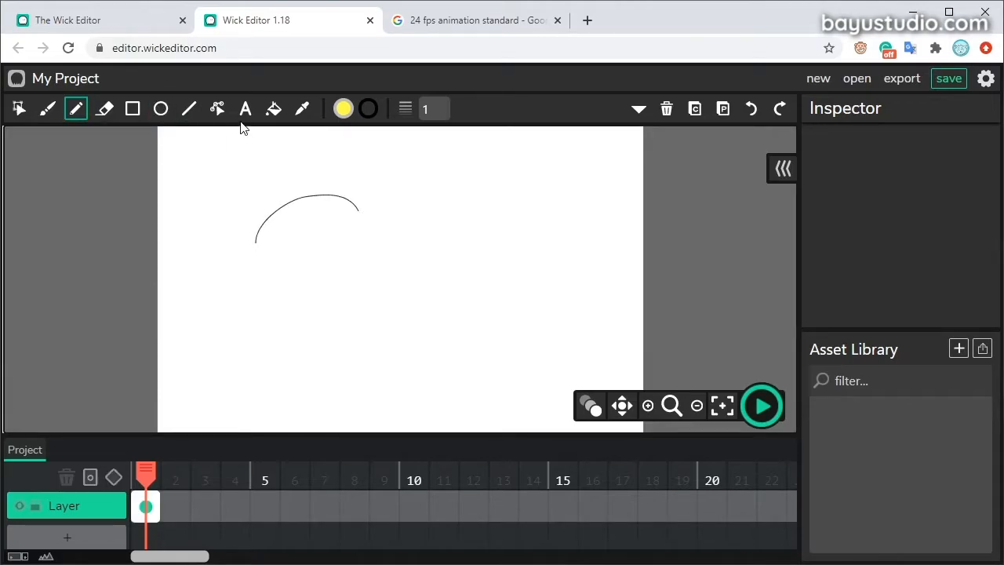
# Set the fill color to black and paint a thick curved Brush stroke above the pencil arc
pyautogui.click(47, 109)
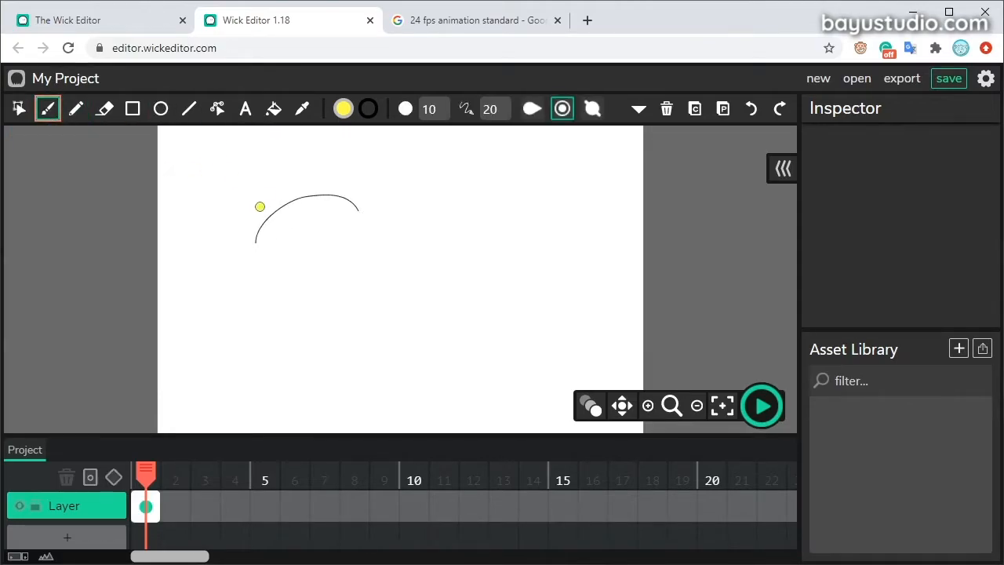
pyautogui.click(343, 109)
pyautogui.click(412, 268)
pyautogui.click(342, 108)
pyautogui.moveTo(208, 214)
pyautogui.mouseDown()
pyautogui.moveTo(229, 180)
pyautogui.moveTo(305, 160)
pyautogui.mouseUp()
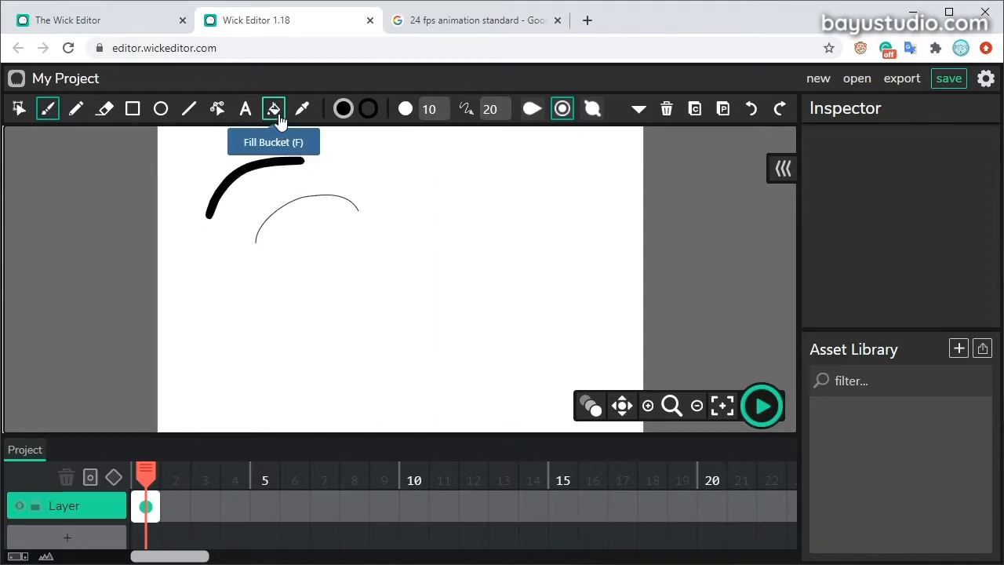
# Reshape the brush stroke and pencil arc with the Path Cursor, and erase a gap through both
pyautogui.click(218, 108)
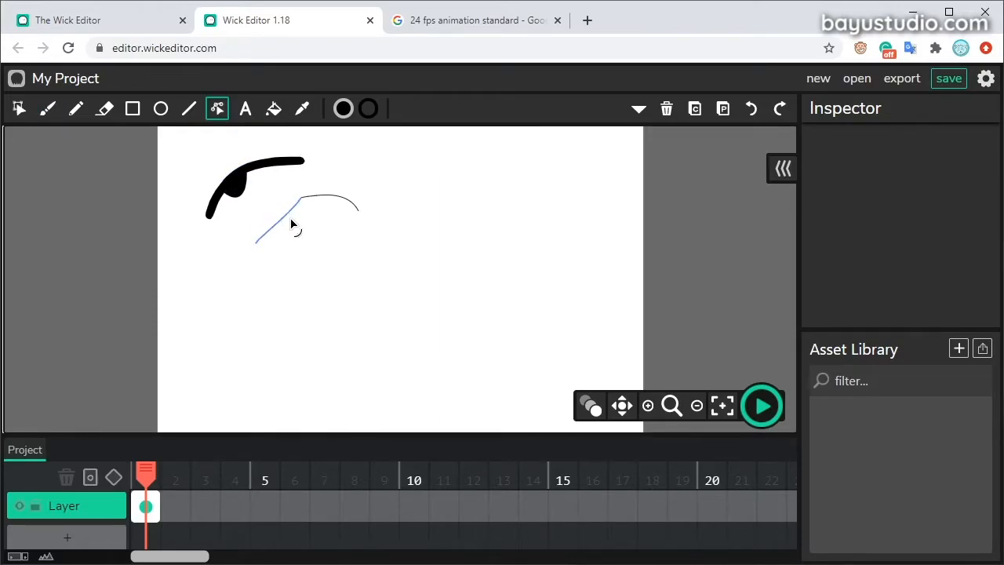
pyautogui.click(315, 197)
pyautogui.click(104, 108)
pyautogui.moveTo(206, 182); pyautogui.dragTo(237, 199)
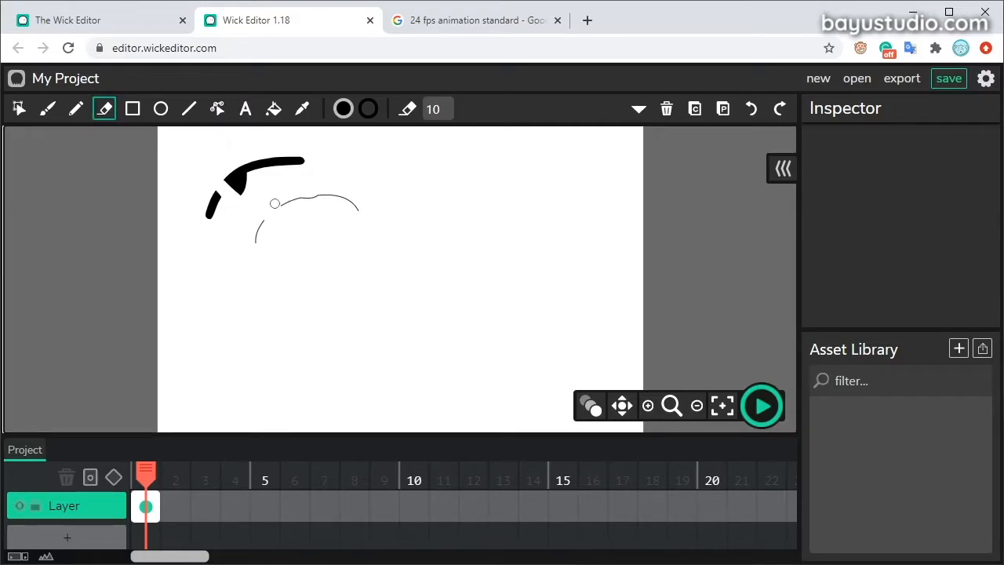
pyautogui.moveTo(218, 178); pyautogui.dragTo(243, 200)
# Draw a filled black rectangle near the middle of the canvas and a filled black ellipse beside it
pyautogui.click(133, 109)
pyautogui.moveTo(325, 296); pyautogui.dragTo(502, 193)
pyautogui.click(161, 109)
# Draw two zigzag paths of connected straight segments with the Line tool in the canvas's lower-left area
pyautogui.click(189, 109)
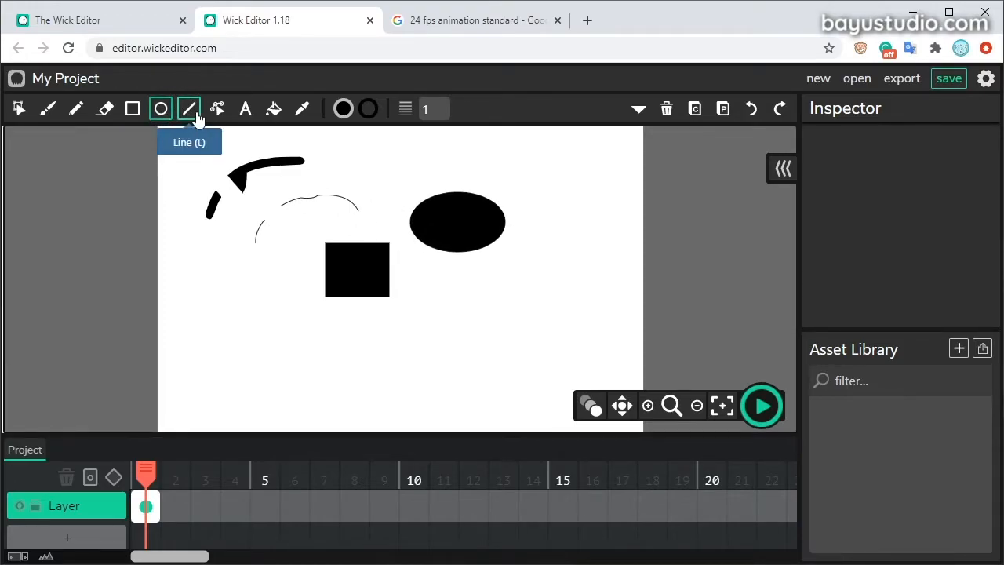
pyautogui.moveTo(222, 365)
pyautogui.mouseDown()
pyautogui.moveTo(242, 327)
pyautogui.moveTo(271, 319)
pyautogui.moveTo(277, 279)
pyautogui.mouseUp()
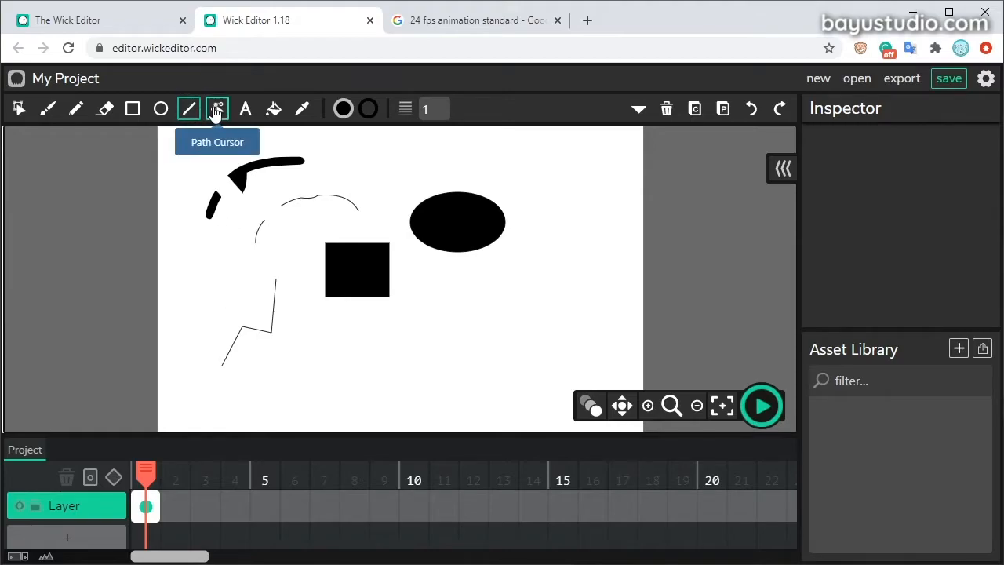
pyautogui.moveTo(191, 276); pyautogui.dragTo(222, 306)
pyautogui.moveTo(223, 306); pyautogui.dragTo(210, 351)
pyautogui.moveTo(210, 350); pyautogui.dragTo(184, 369)
pyautogui.moveTo(184, 369); pyautogui.dragTo(312, 398)
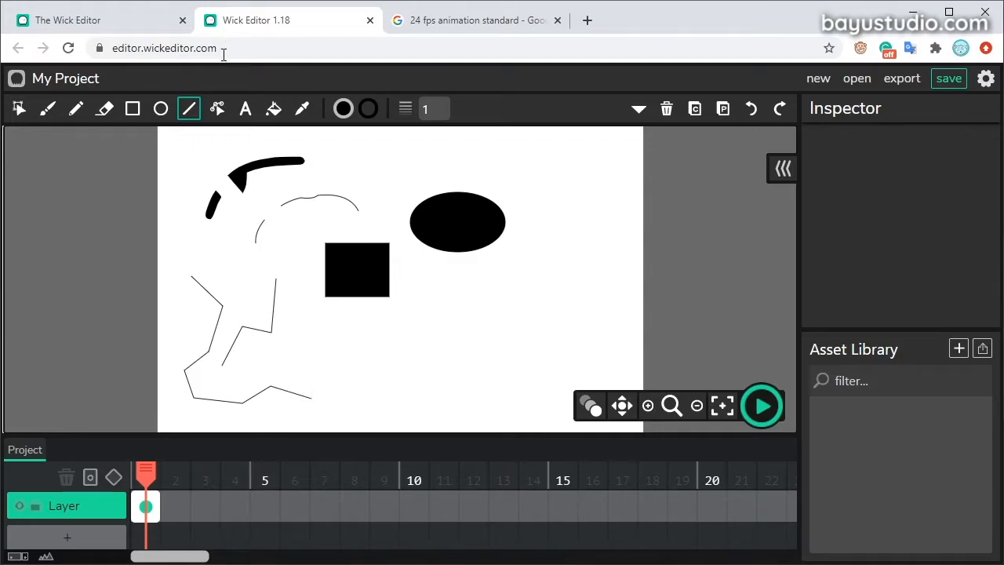
# Bend the thick brush stroke, segments of both zigzag paths and the small pencil arc with the Path Cursor
pyautogui.click(216, 111)
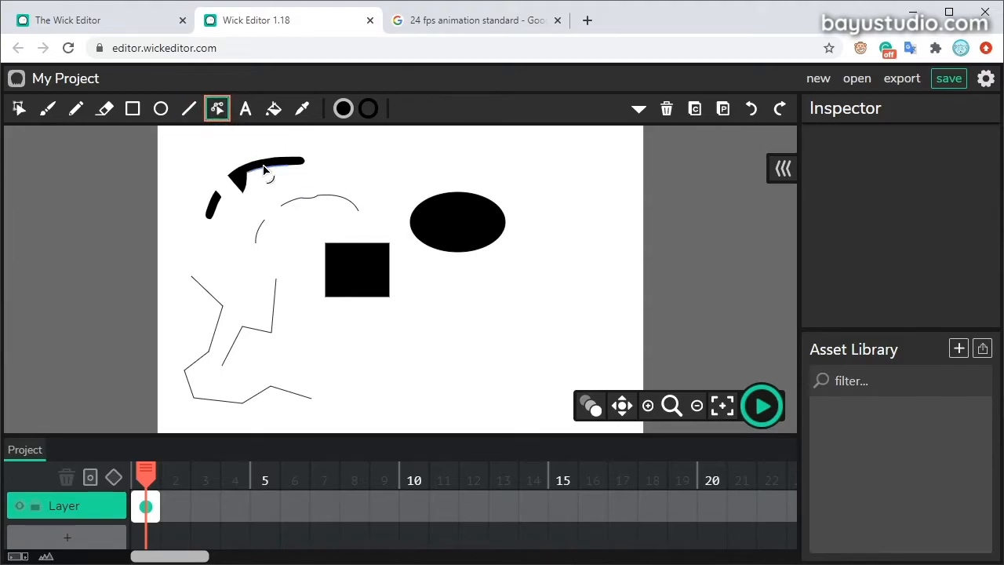
pyautogui.moveTo(261, 164); pyautogui.dragTo(260, 160)
pyautogui.moveTo(201, 291); pyautogui.dragTo(213, 284)
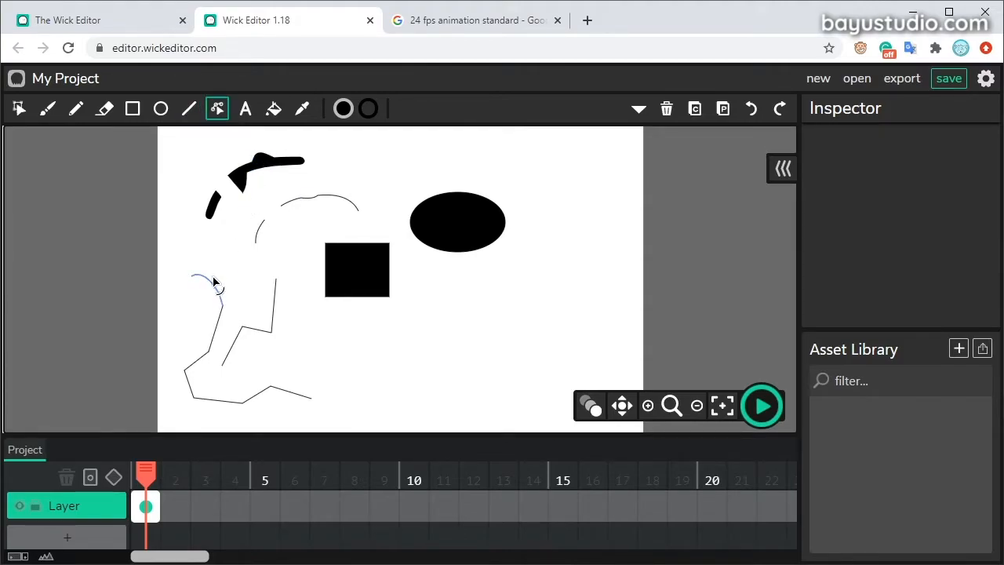
pyautogui.moveTo(276, 305); pyautogui.dragTo(287, 306)
pyautogui.moveTo(219, 330); pyautogui.dragTo(231, 336)
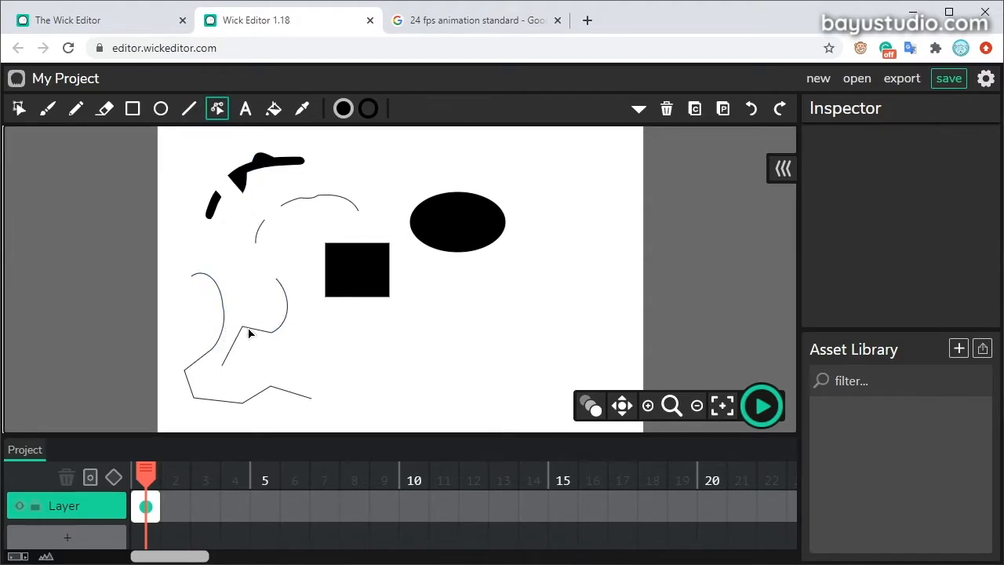
pyautogui.moveTo(262, 229); pyautogui.dragTo(254, 236)
# Pull all four sides of the black rectangle outward to form a rounded shape
pyautogui.moveTo(325, 273); pyautogui.dragTo(314, 270)
pyautogui.moveTo(357, 244); pyautogui.dragTo(358, 233)
pyautogui.moveTo(390, 270); pyautogui.dragTo(406, 274)
pyautogui.moveTo(357, 297); pyautogui.dragTo(357, 327)
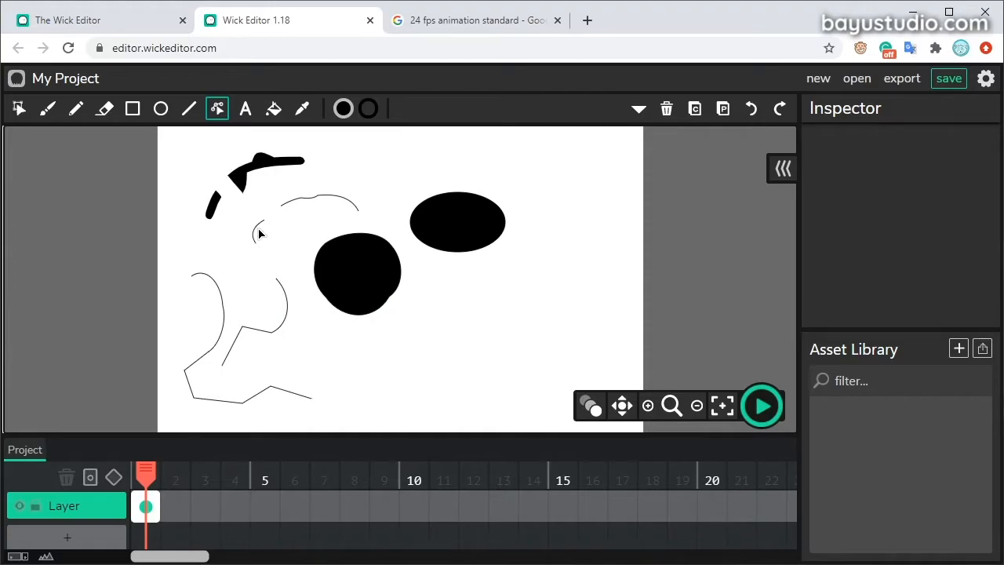
# Draw a self-crossing loop with the Pencil below the black ellipse
pyautogui.click(246, 110)
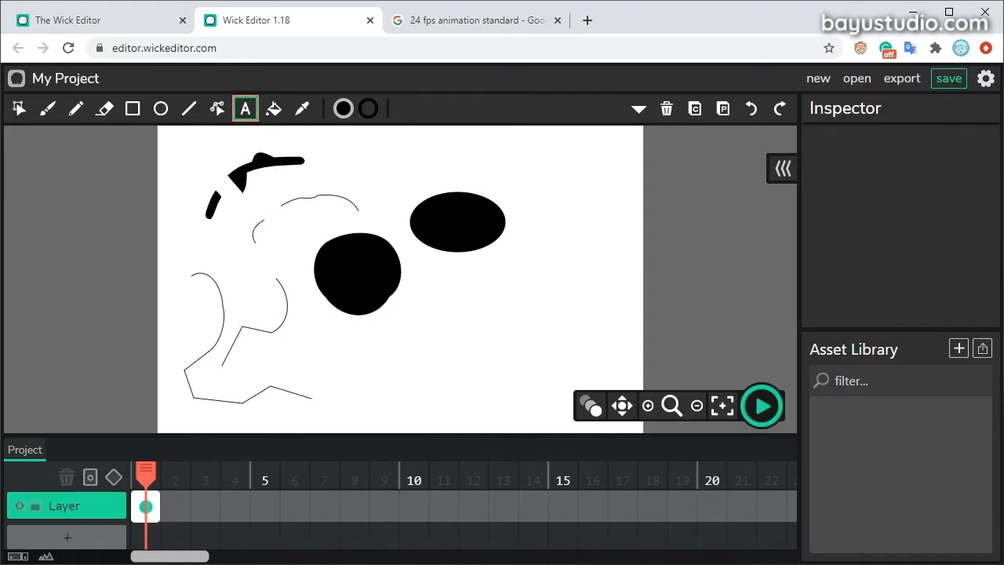
pyautogui.click(275, 113)
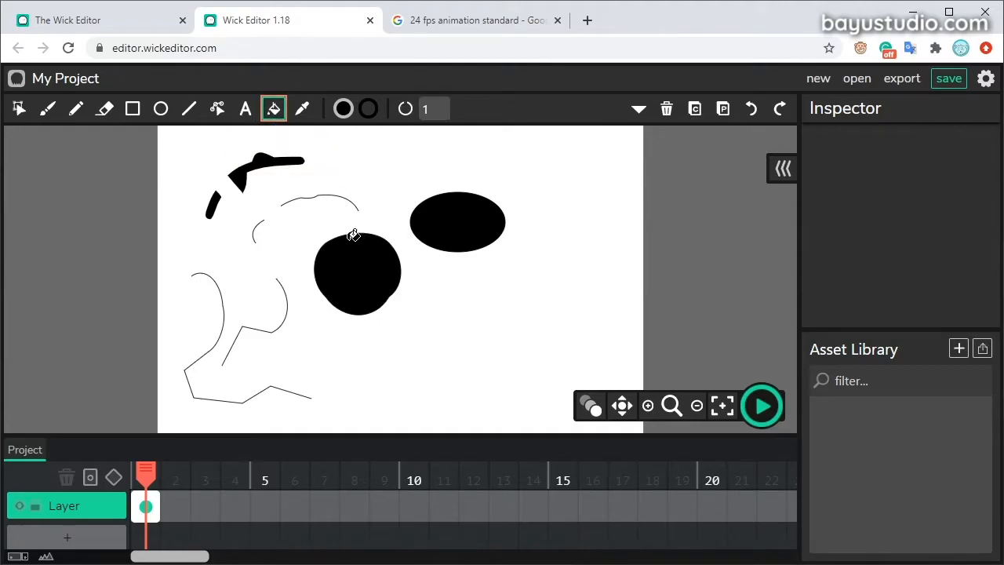
pyautogui.click(76, 113)
pyautogui.moveTo(472, 301)
pyautogui.mouseDown()
pyautogui.moveTo(455, 356)
pyautogui.moveTo(441, 289)
pyautogui.mouseUp()
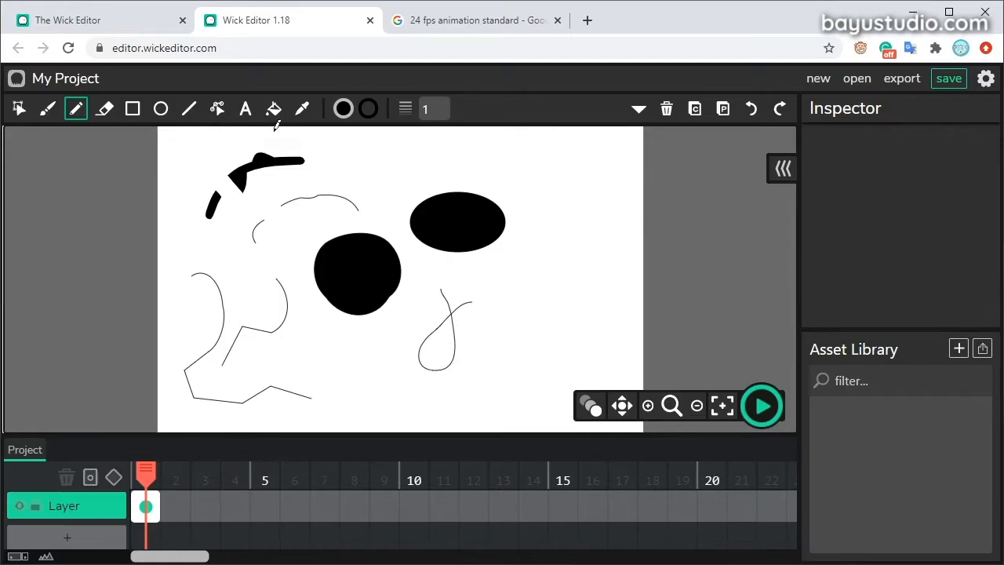
# Fill the enclosed part of the pencil loop with yellow using the Fill Bucket
pyautogui.click(273, 109)
pyautogui.click(343, 109)
pyautogui.click(330, 169)
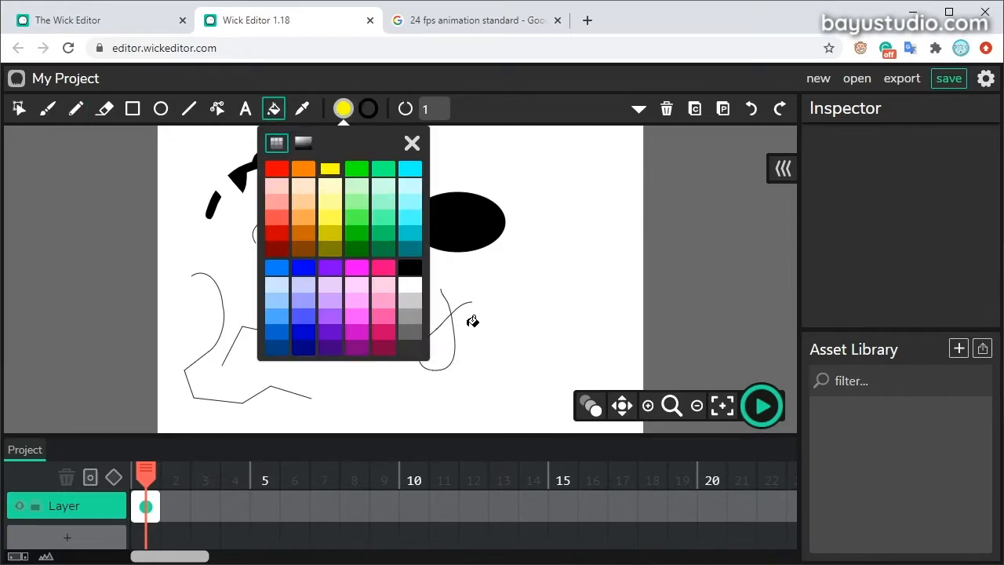
pyautogui.click(449, 339)
# Move the rounded black shape up and to the left, and nudge the yellow drop-shaped fill slightly with the Cursor
pyautogui.click(18, 110)
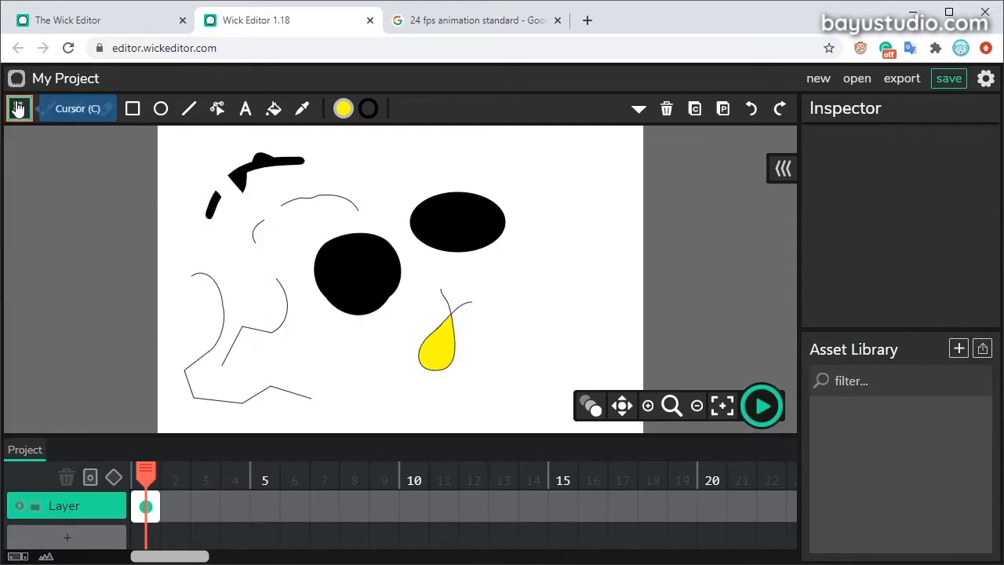
pyautogui.click(422, 243)
pyautogui.click(342, 266)
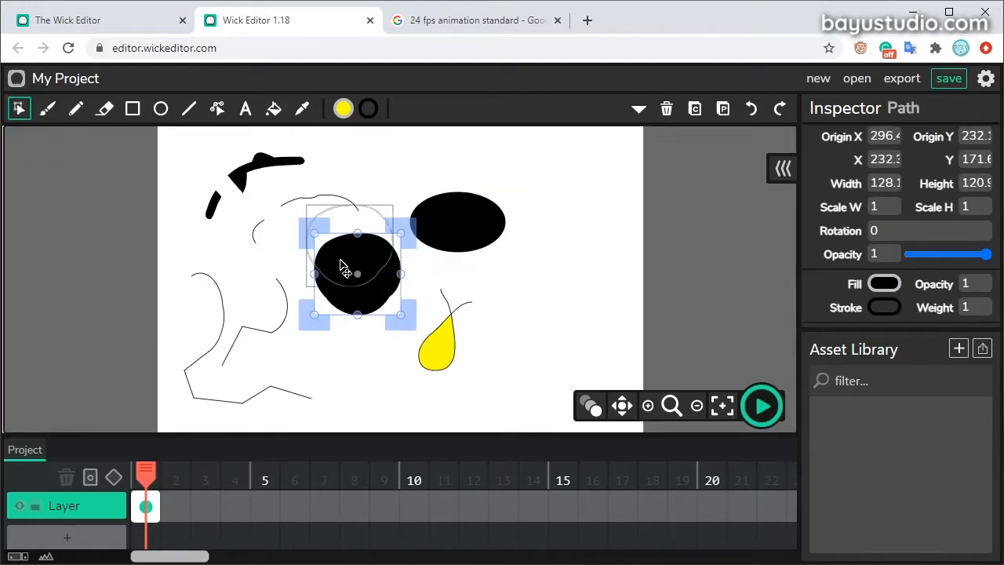
pyautogui.moveTo(342, 267); pyautogui.dragTo(325, 239)
pyautogui.click(460, 227)
pyautogui.click(437, 338)
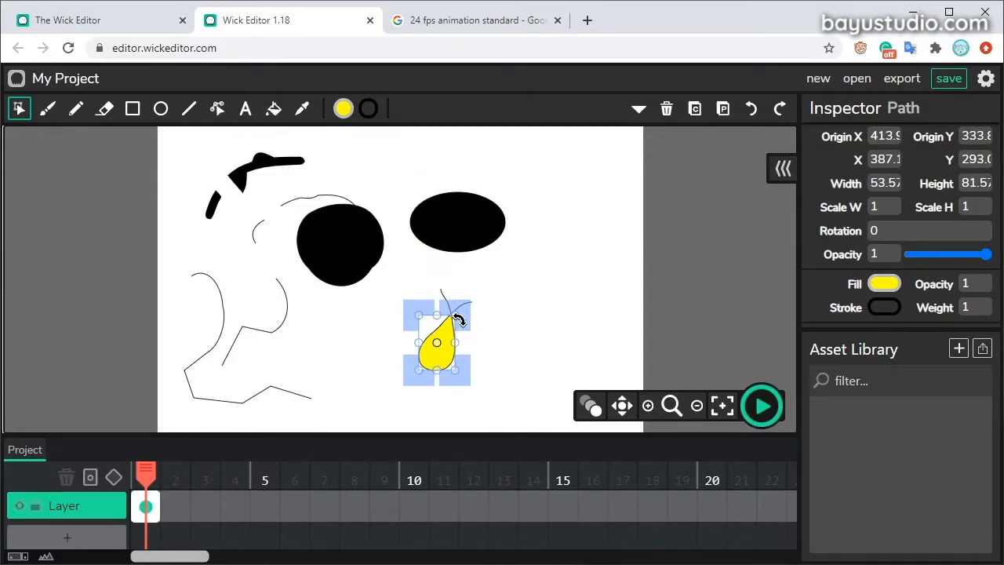
pyautogui.moveTo(445, 363)
pyautogui.mouseDown()
pyautogui.moveTo(504, 353)
pyautogui.moveTo(491, 341)
pyautogui.moveTo(439, 356)
pyautogui.mouseUp()
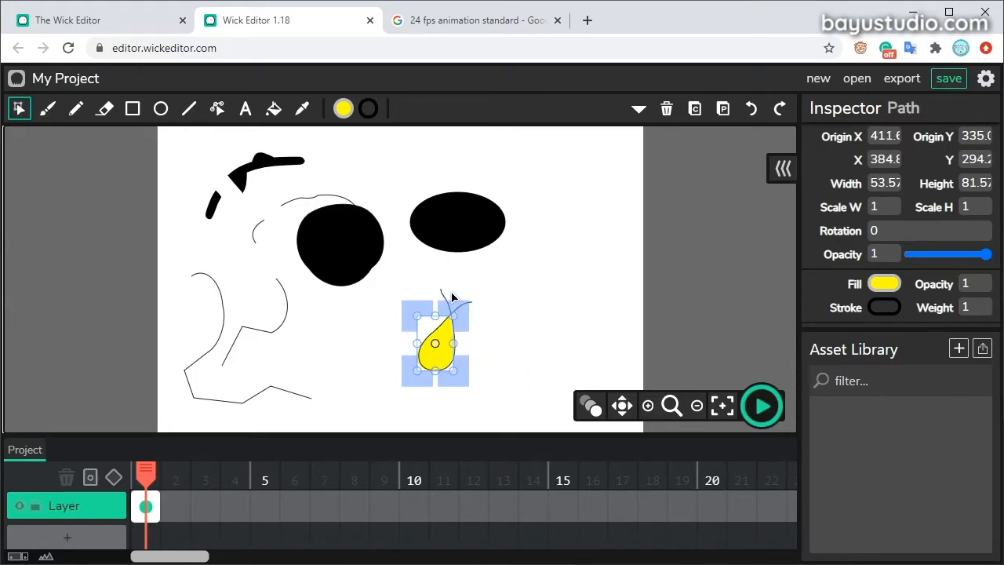
# Draw a large pencil loop with a smaller loop inside it, to the right of the yellow drop
pyautogui.click(75, 108)
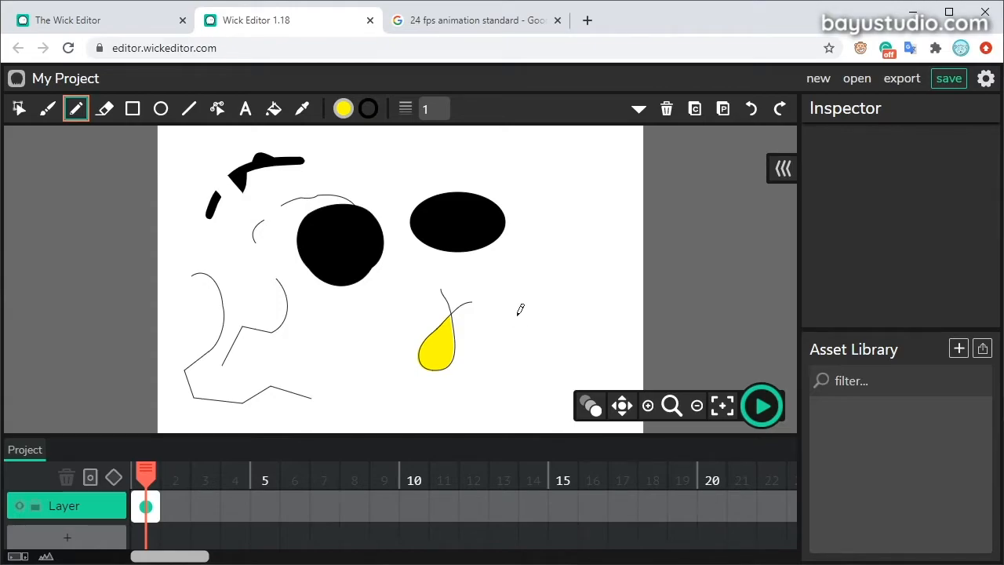
pyautogui.moveTo(535, 308)
pyautogui.mouseDown()
pyautogui.moveTo(529, 253)
pyautogui.moveTo(572, 313)
pyautogui.moveTo(556, 290)
pyautogui.mouseUp()
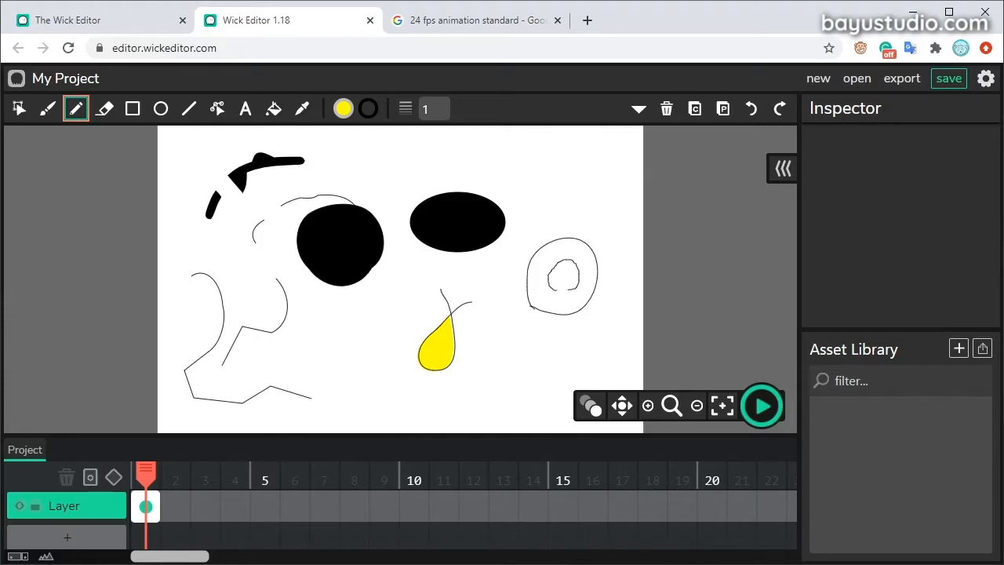
# Raise the Fill Bucket's gap-fill value to 3
pyautogui.click(274, 108)
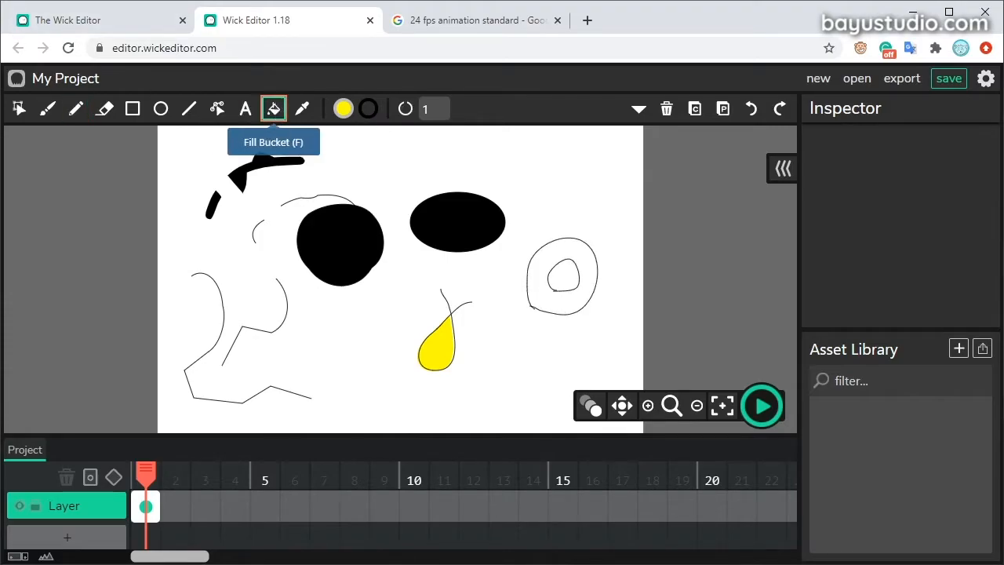
pyautogui.click(425, 110)
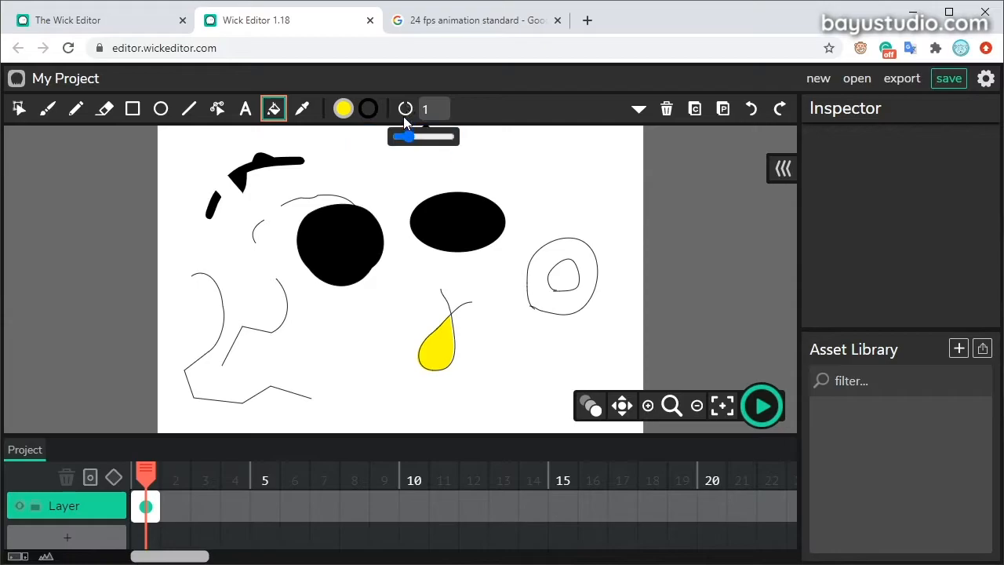
pyautogui.click(521, 206)
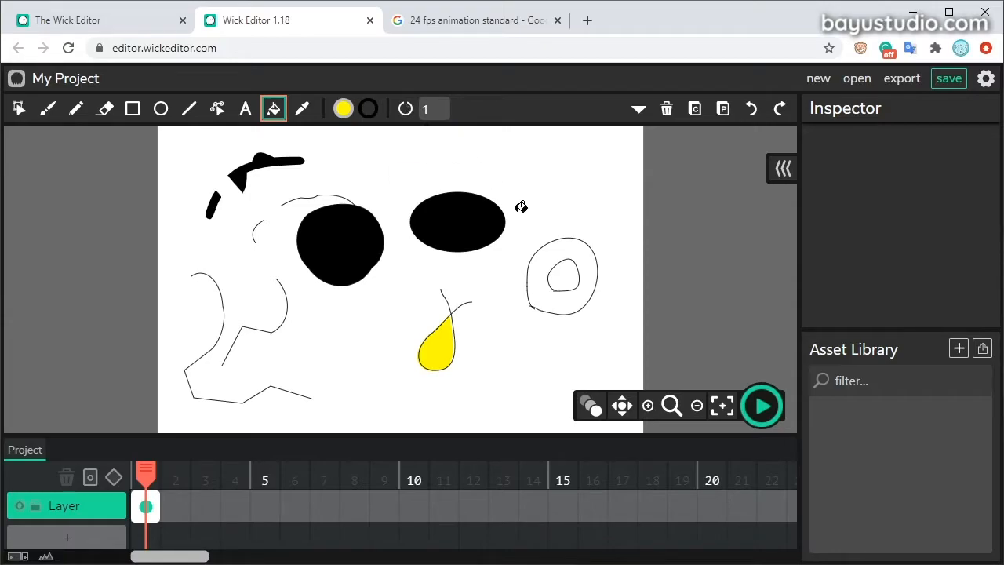
pyautogui.click(425, 110)
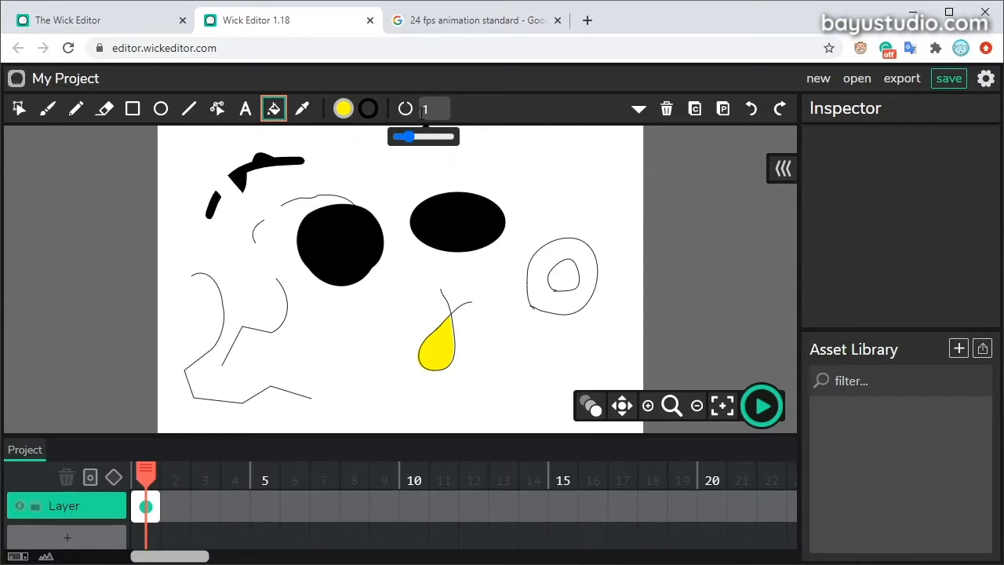
pyautogui.moveTo(414, 138); pyautogui.dragTo(428, 138)
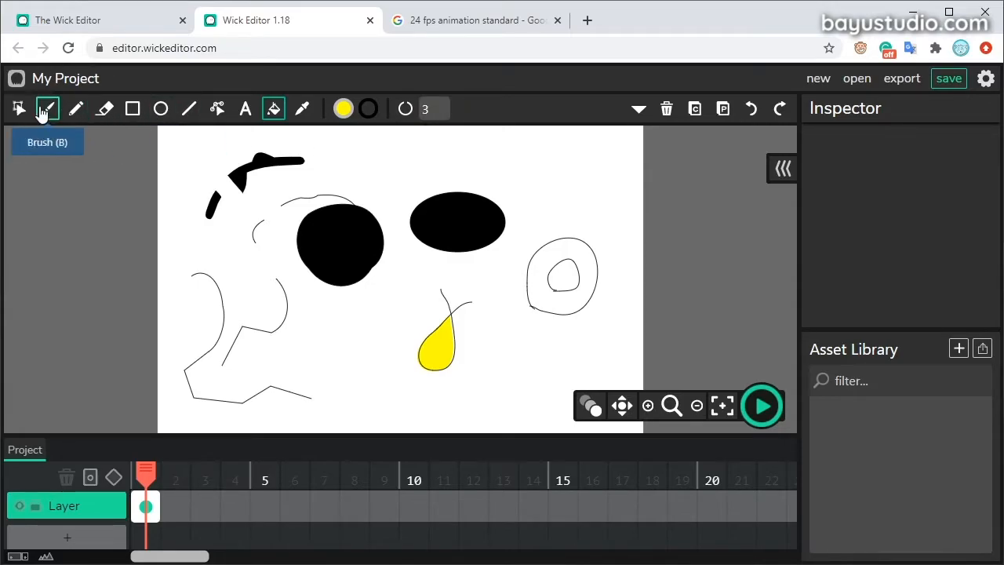
# Draw a nearly closed pencil circle above the concentric loops and narrow its opening with the Path Cursor
pyautogui.click(77, 112)
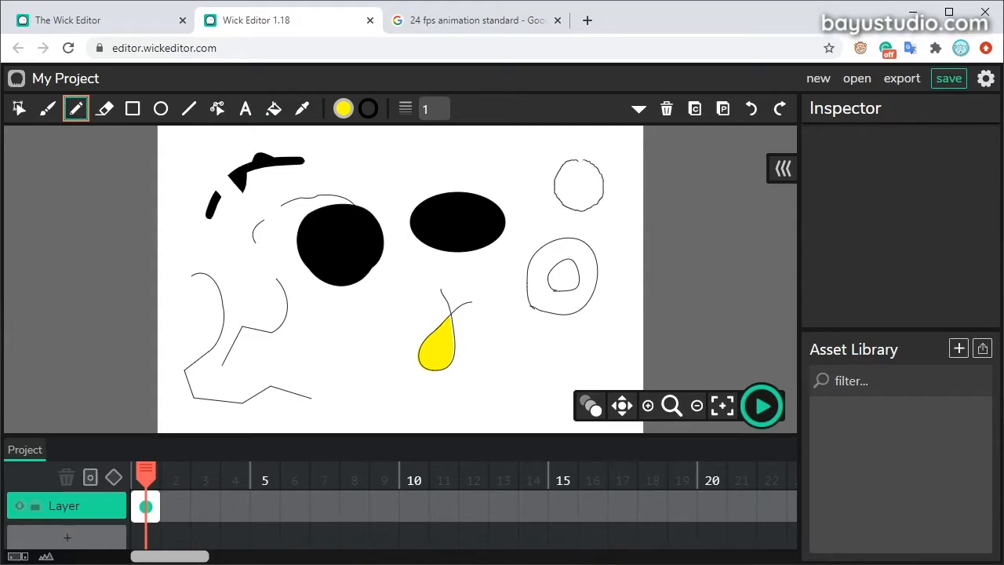
pyautogui.moveTo(577, 161); pyautogui.dragTo(579, 160)
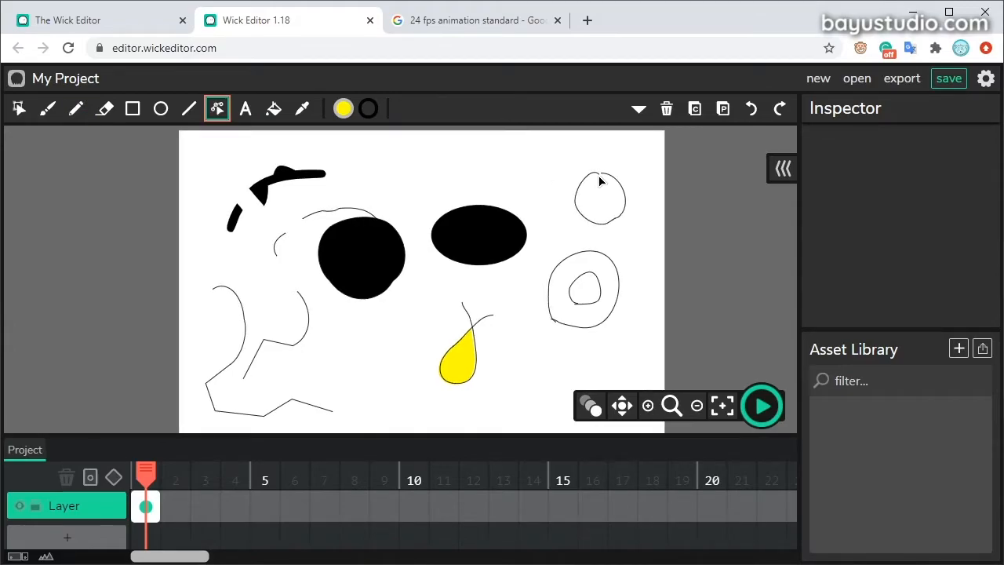
pyautogui.moveTo(599, 174); pyautogui.dragTo(604, 181)
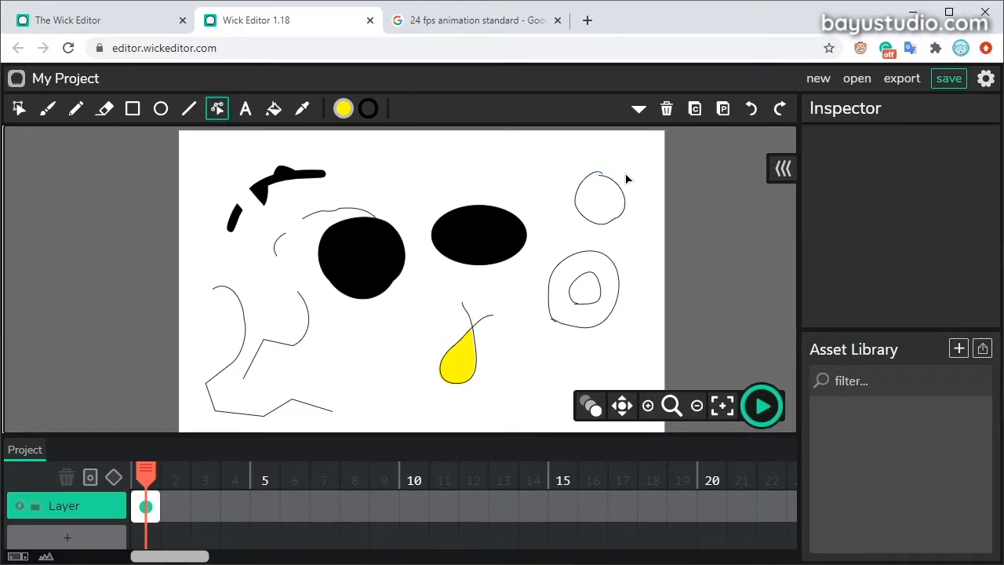
# Fill the nearly closed circle with yellow and set the Fill Bucket's gap-fill value back to 1
pyautogui.click(274, 109)
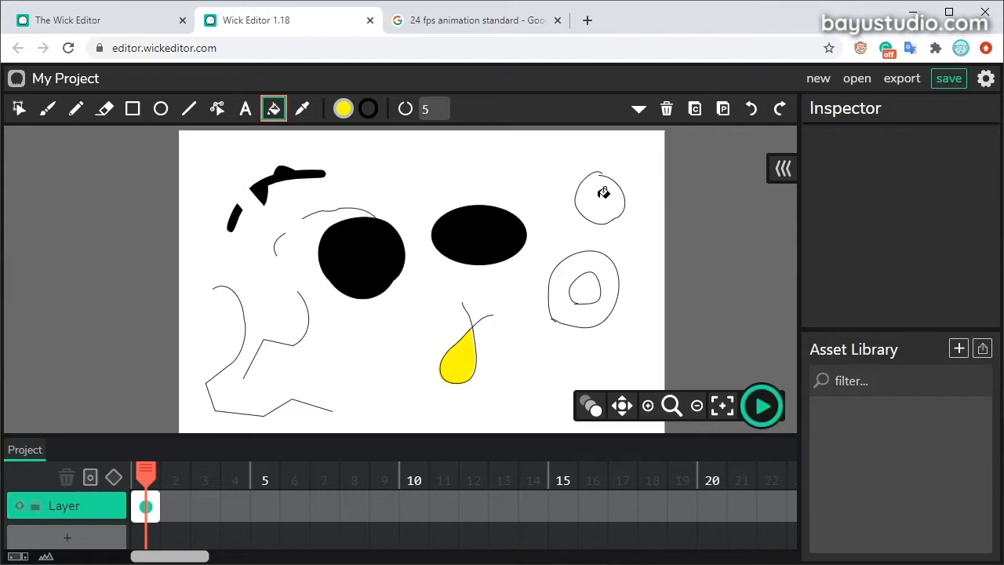
pyautogui.click(601, 193)
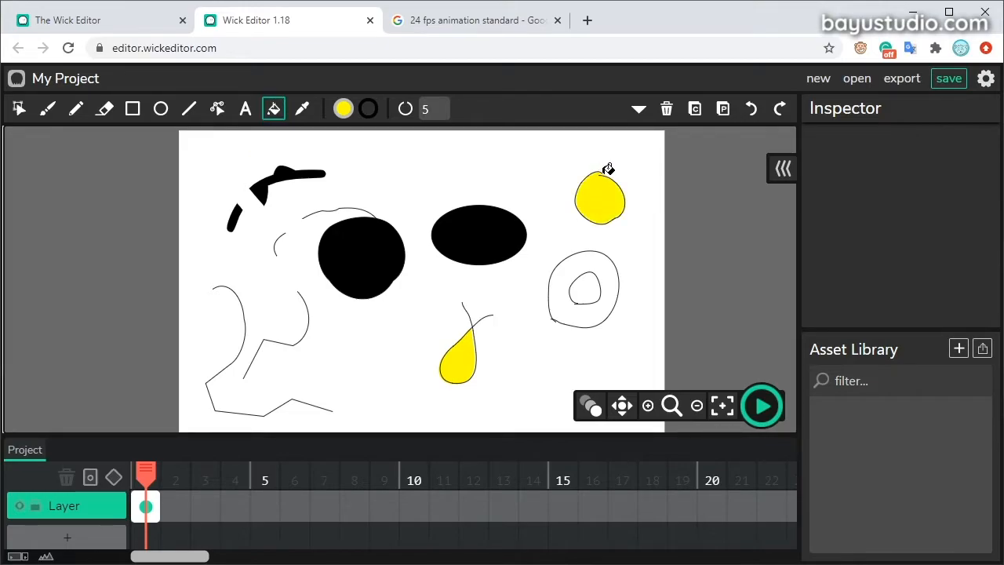
pyautogui.moveTo(436, 117)
pyautogui.moveTo(451, 138); pyautogui.dragTo(405, 137)
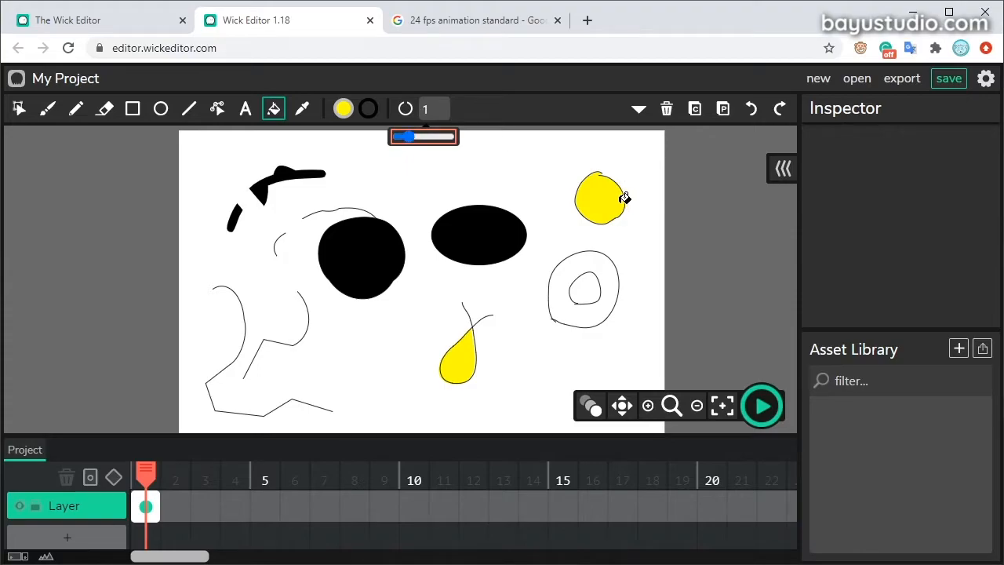
# Sample black from the ellipse and yellow from the filled circle with the Eyedropper
pyautogui.click(302, 110)
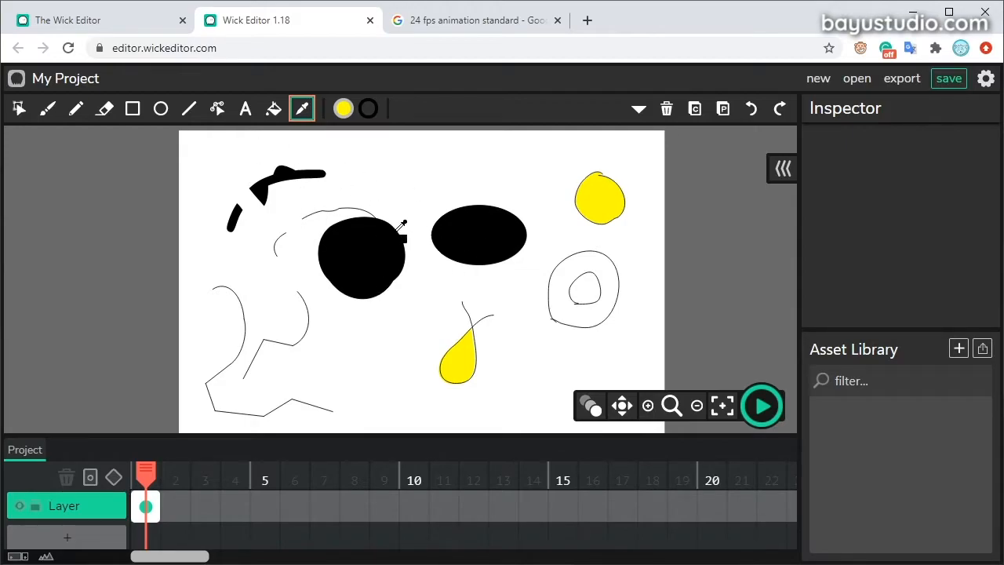
pyautogui.click(475, 227)
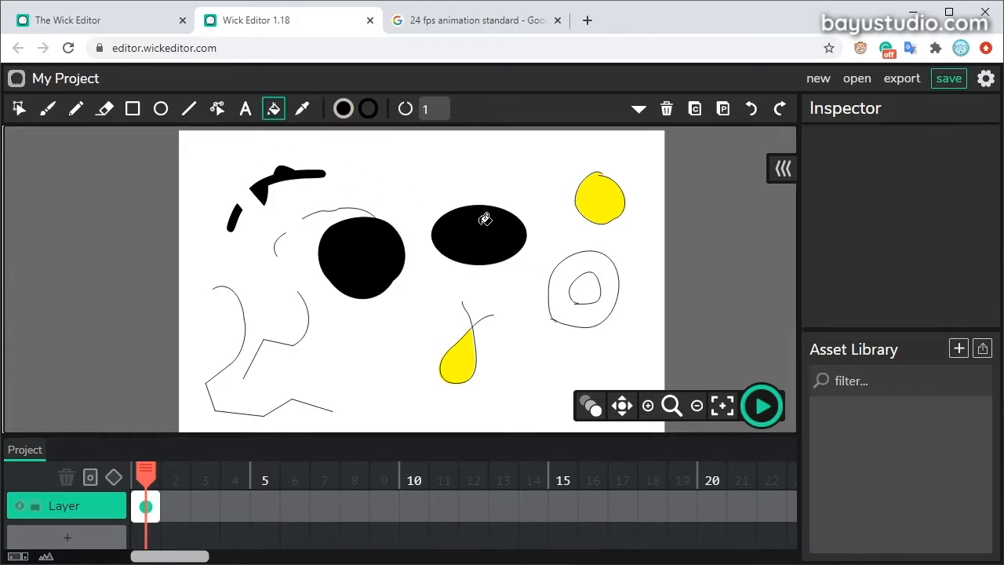
pyautogui.click(608, 196)
pyautogui.press('f')
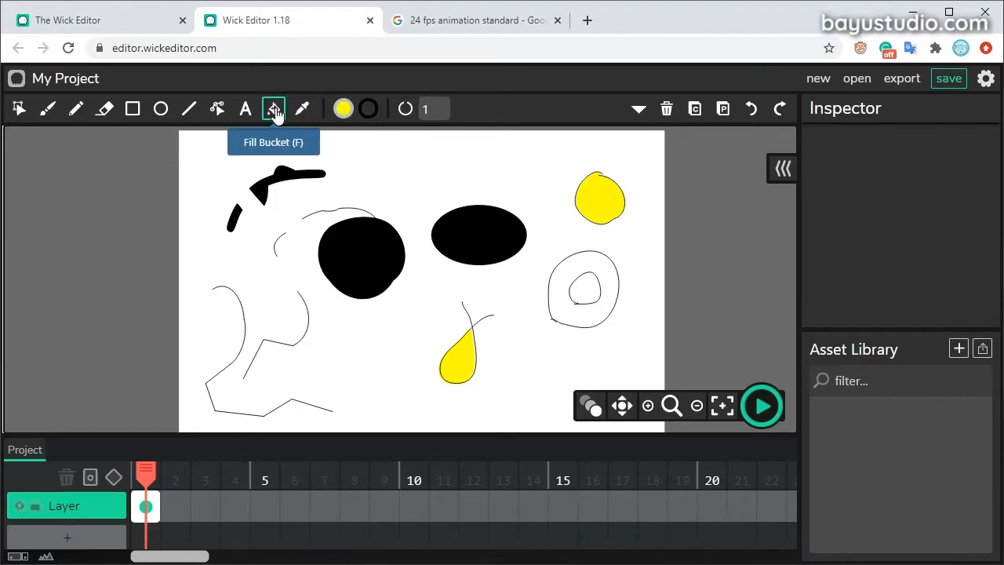
# Choose the Line tool and set the fill color to black by sampling the ellipse with the Eyedropper
pyautogui.click(189, 108)
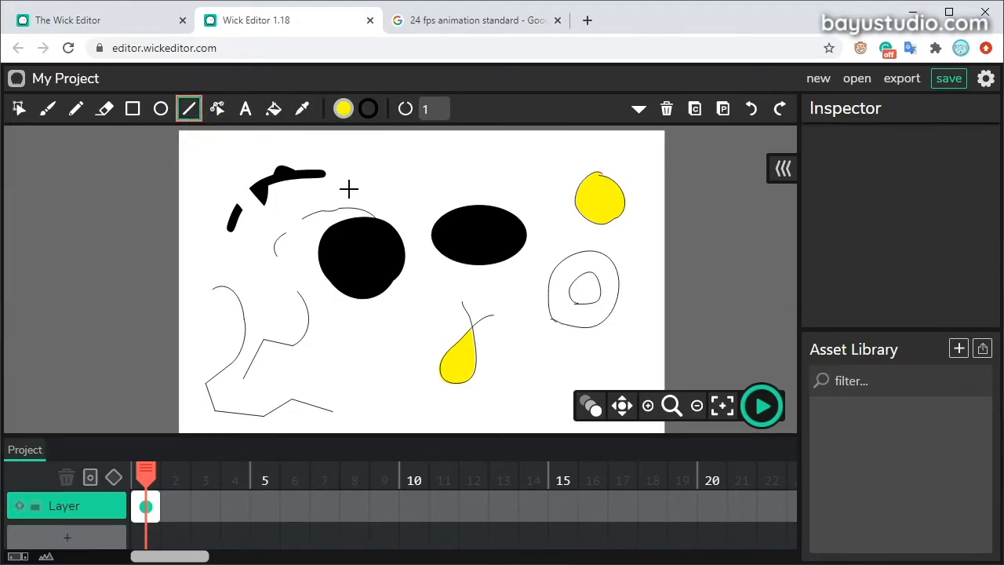
pyautogui.click(302, 108)
pyautogui.click(480, 229)
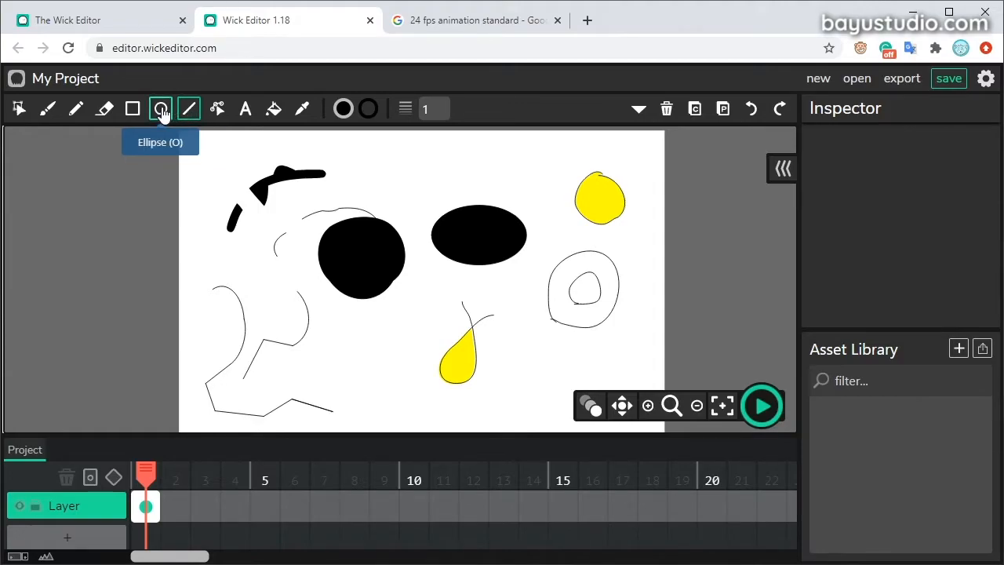
# With a stroke width of 20, draw two diagonal black lines beside the yellow drop and an ellipse above the existing black one
pyautogui.click(133, 108)
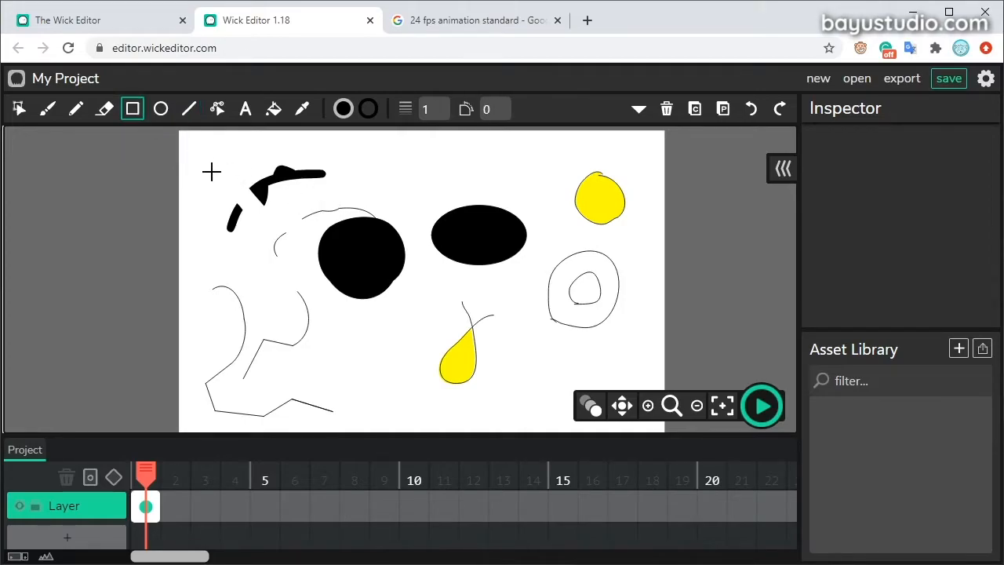
pyautogui.click(189, 110)
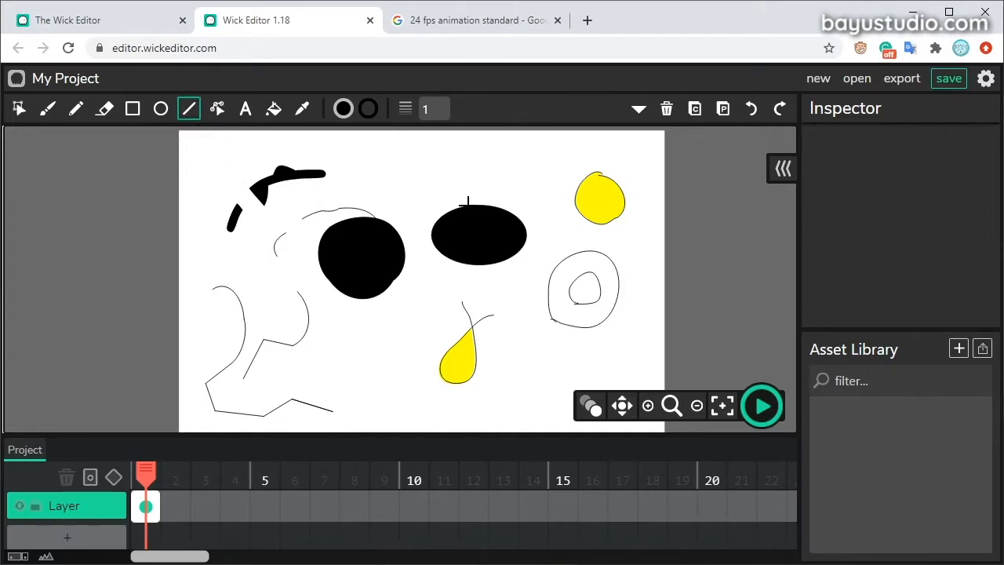
pyautogui.click(406, 109)
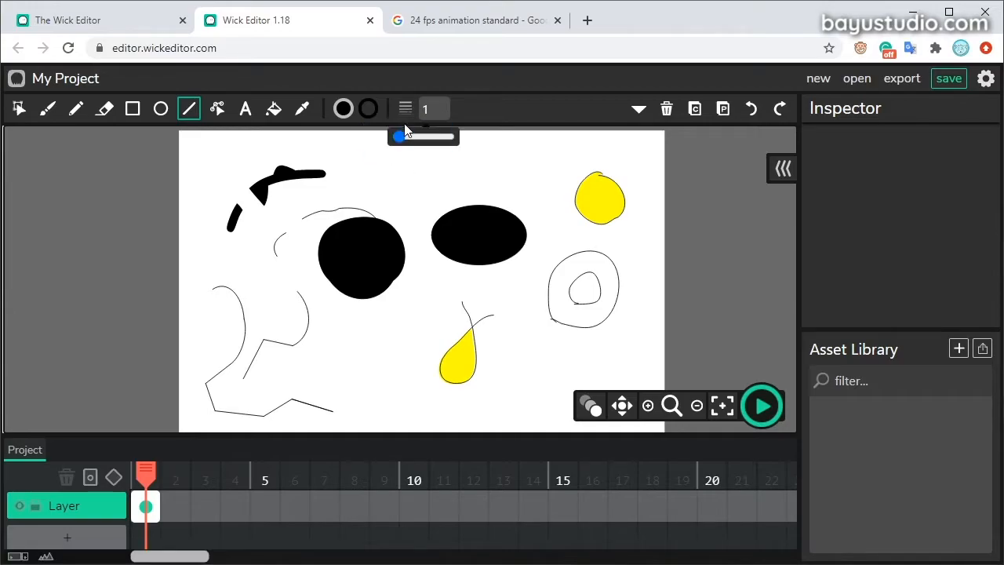
pyautogui.moveTo(401, 135); pyautogui.dragTo(410, 138)
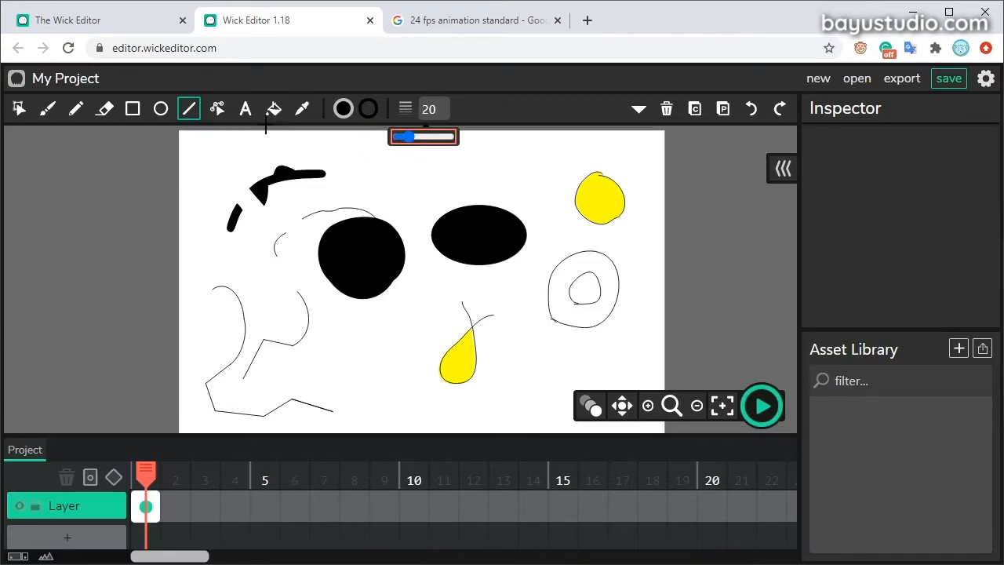
pyautogui.click(193, 109)
pyautogui.moveTo(343, 390); pyautogui.dragTo(404, 314)
pyautogui.moveTo(404, 366); pyautogui.dragTo(437, 322)
pyautogui.click(161, 110)
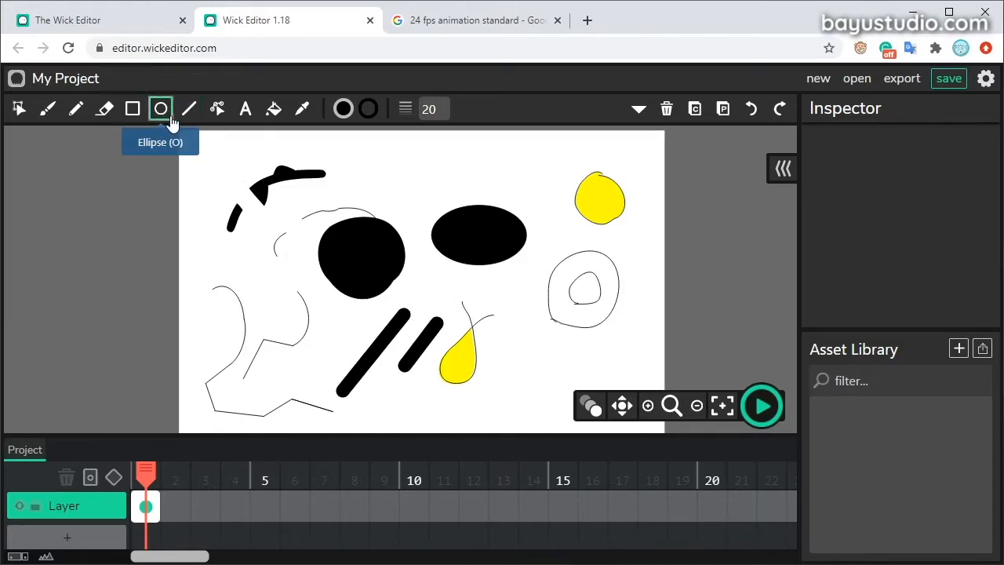
pyautogui.moveTo(397, 197); pyautogui.dragTo(458, 159)
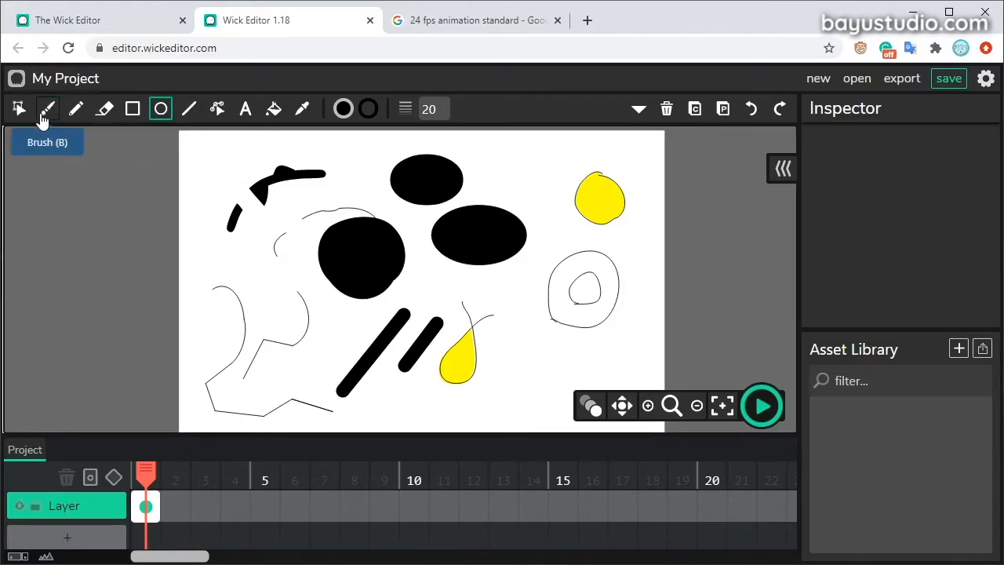
# Set the stroke color for new shapes to bright red
pyautogui.click(368, 109)
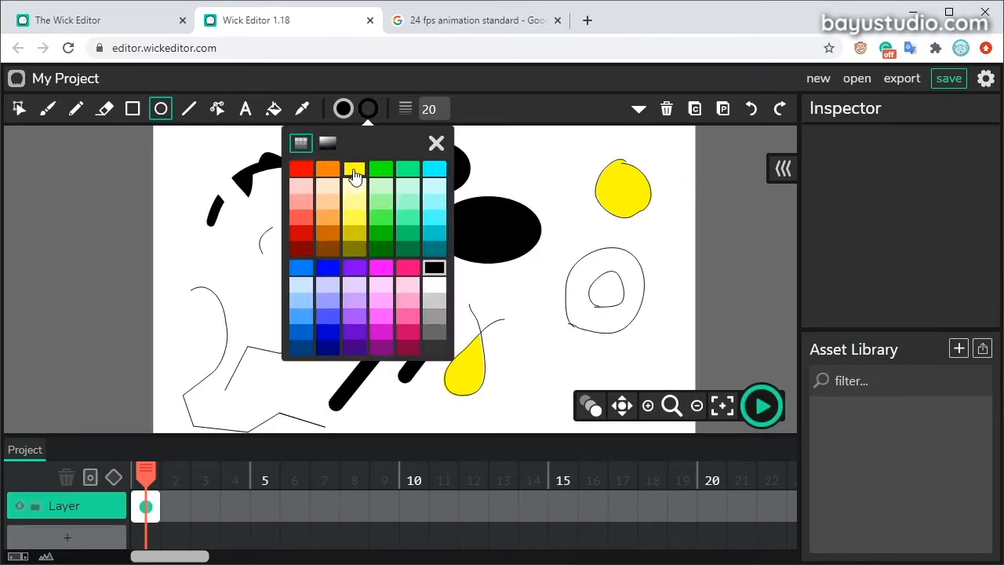
pyautogui.click(301, 168)
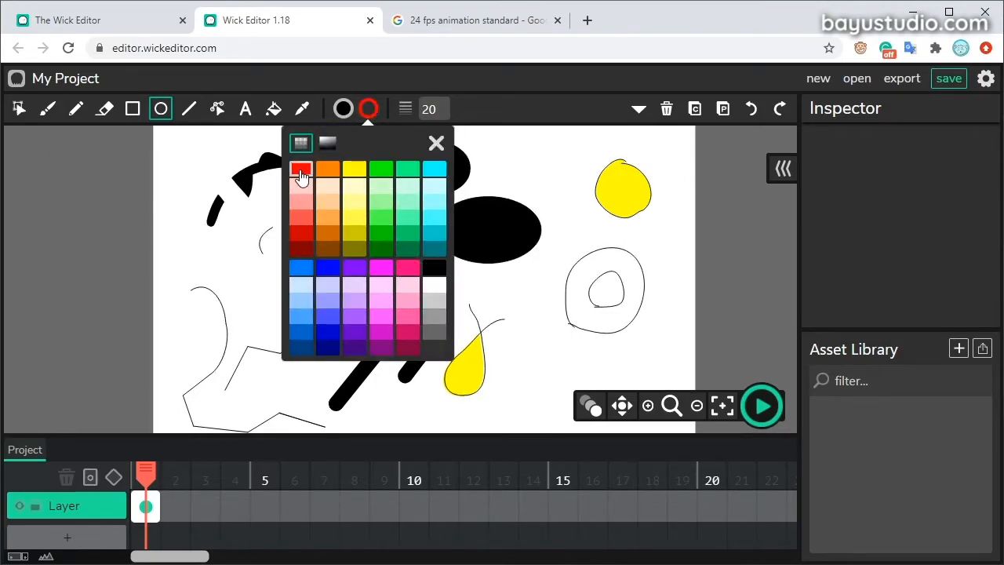
pyautogui.click(496, 123)
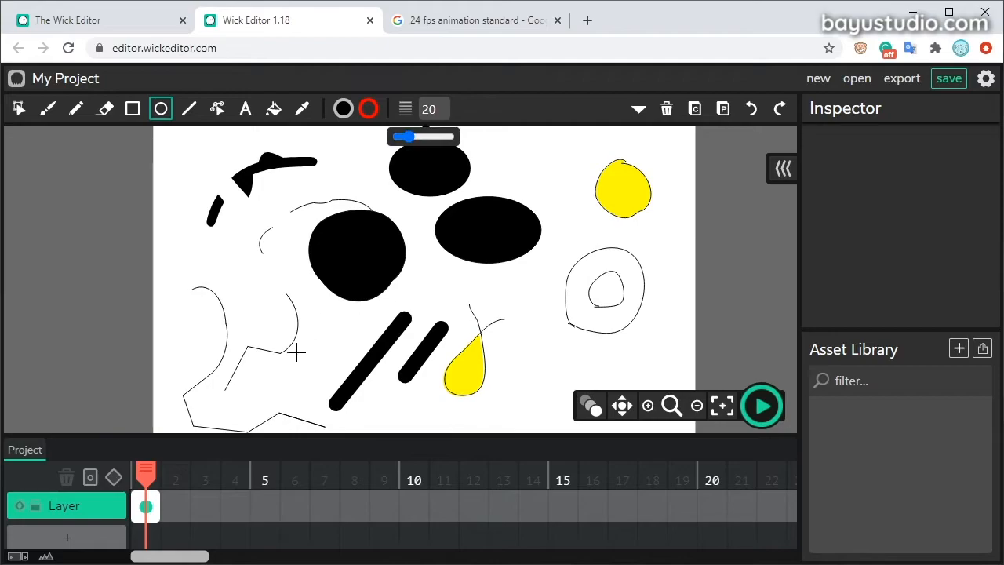
# Draw two crossing red lines with a stroke width of 20 to form an X near the canvas's left side
pyautogui.click(189, 109)
pyautogui.moveTo(209, 318); pyautogui.dragTo(271, 248)
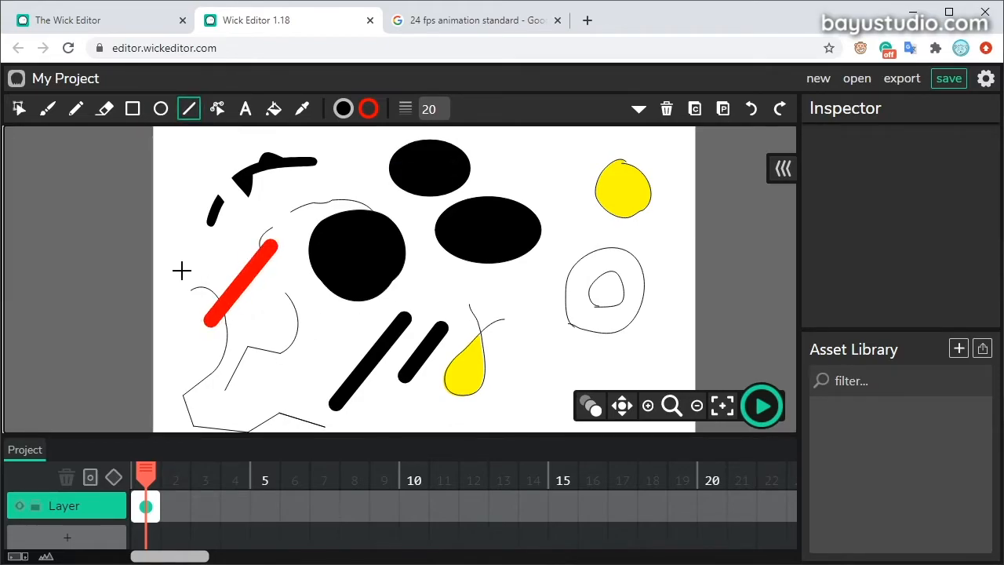
pyautogui.moveTo(182, 267); pyautogui.dragTo(285, 305)
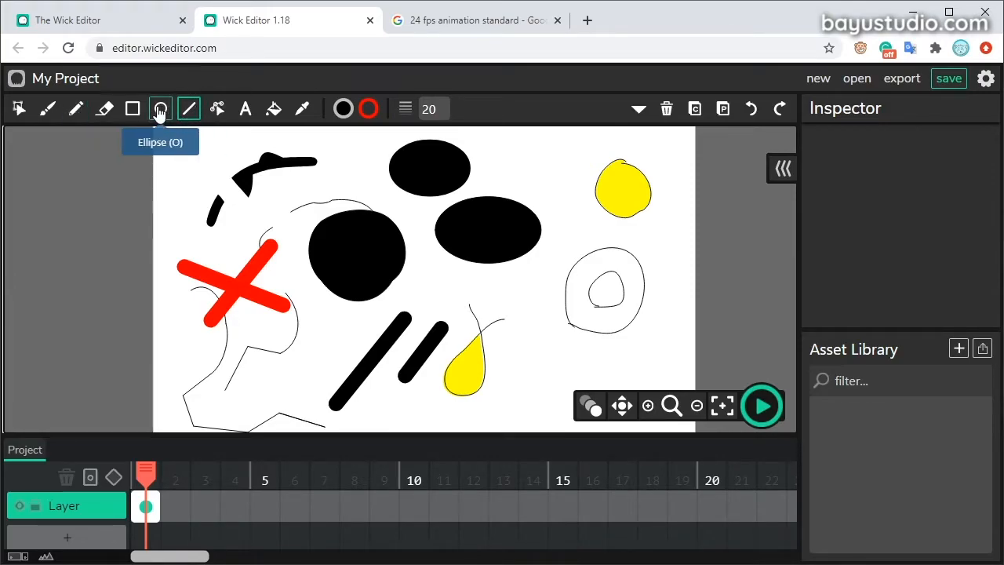
# Draw a square-cornered black rectangle with a red outline over the central shapes, plus a smaller one beside it with corner radius 10
pyautogui.click(133, 108)
pyautogui.moveTo(310, 369); pyautogui.dragTo(482, 225)
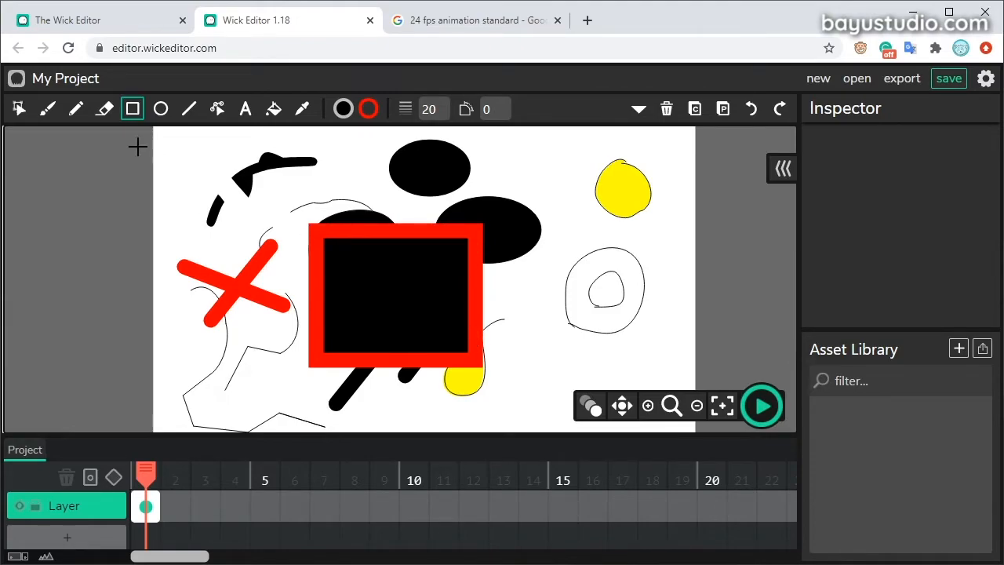
pyautogui.click(495, 108)
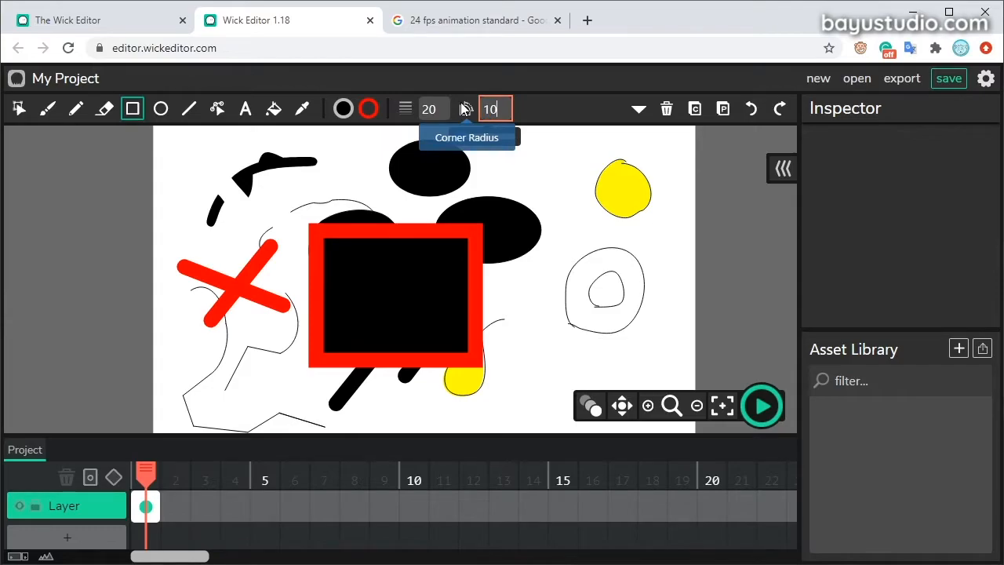
pyautogui.moveTo(515, 306); pyautogui.dragTo(643, 204)
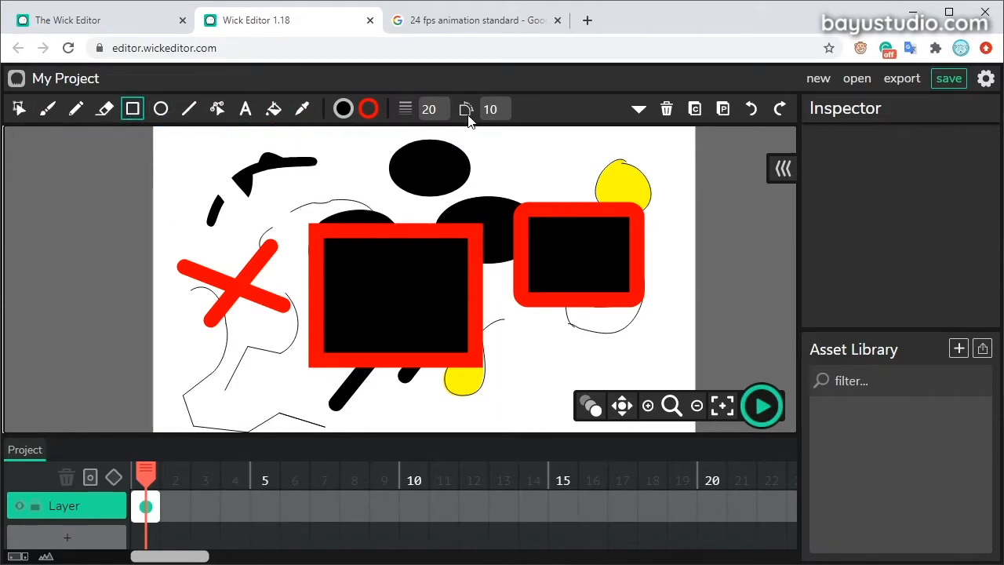
pyautogui.moveTo(466, 116)
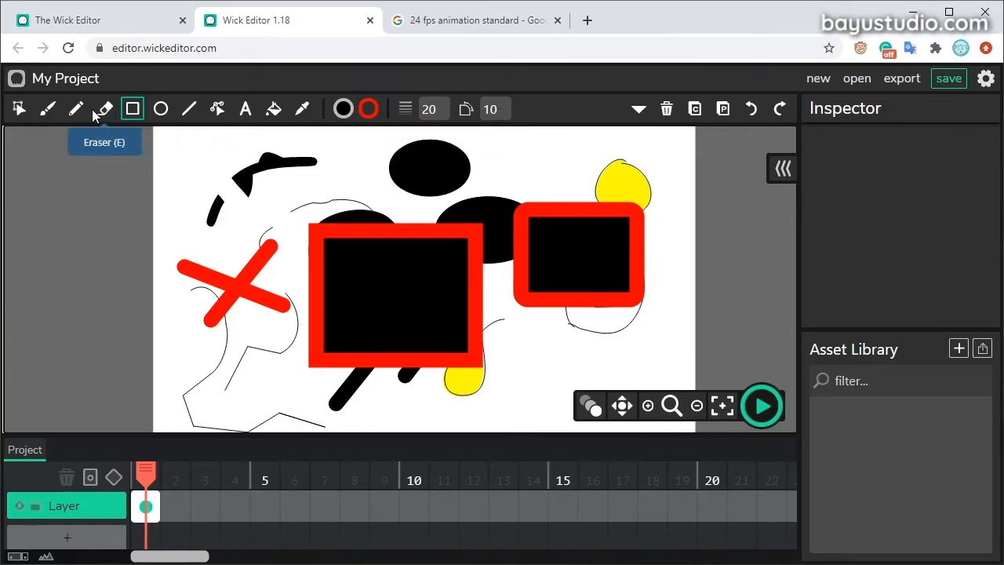
# Change the fill of the large square-cornered rectangle to dark yellow
pyautogui.click(19, 109)
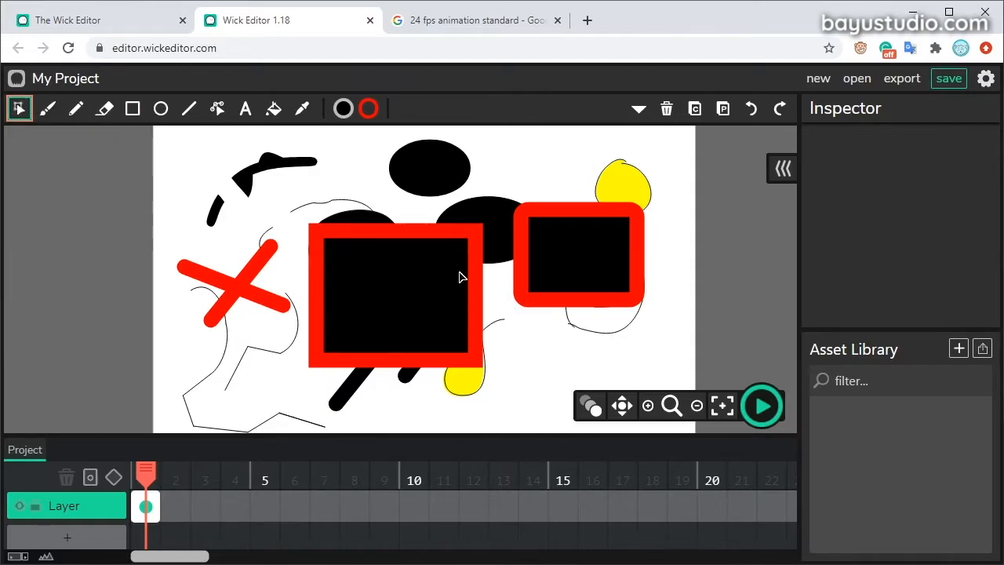
pyautogui.click(400, 276)
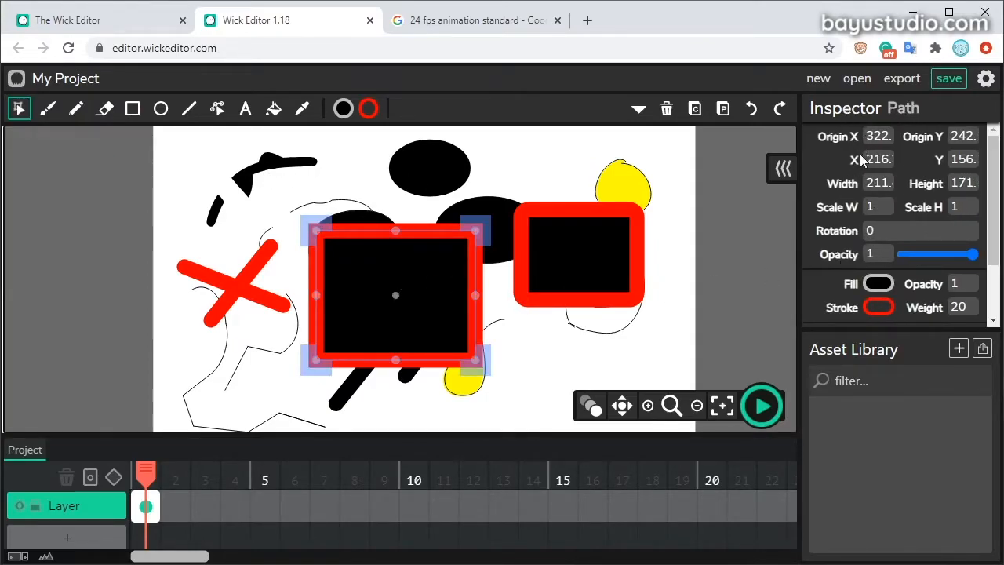
pyautogui.scroll(-1, 893, 245)
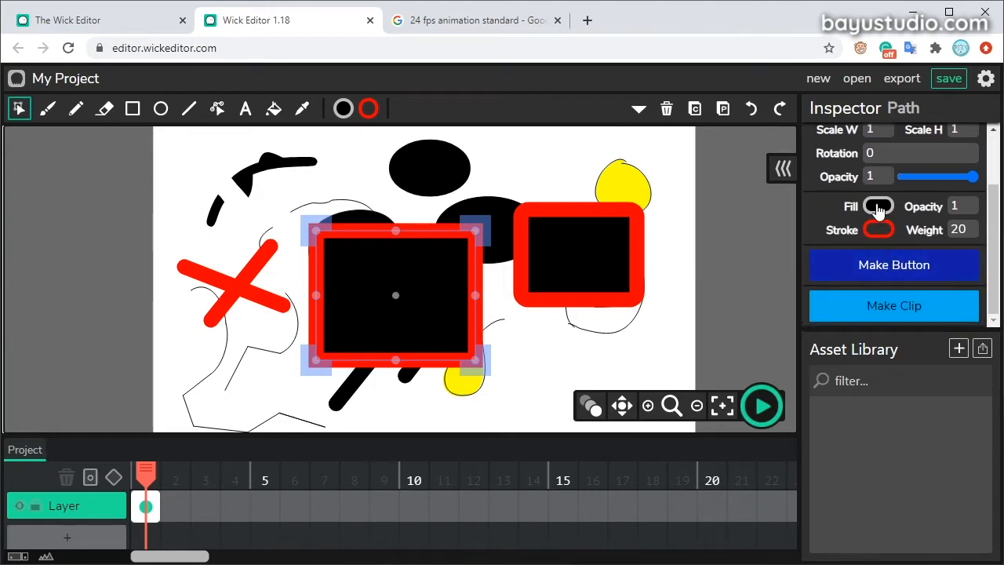
pyautogui.click(879, 204)
pyautogui.click(767, 203)
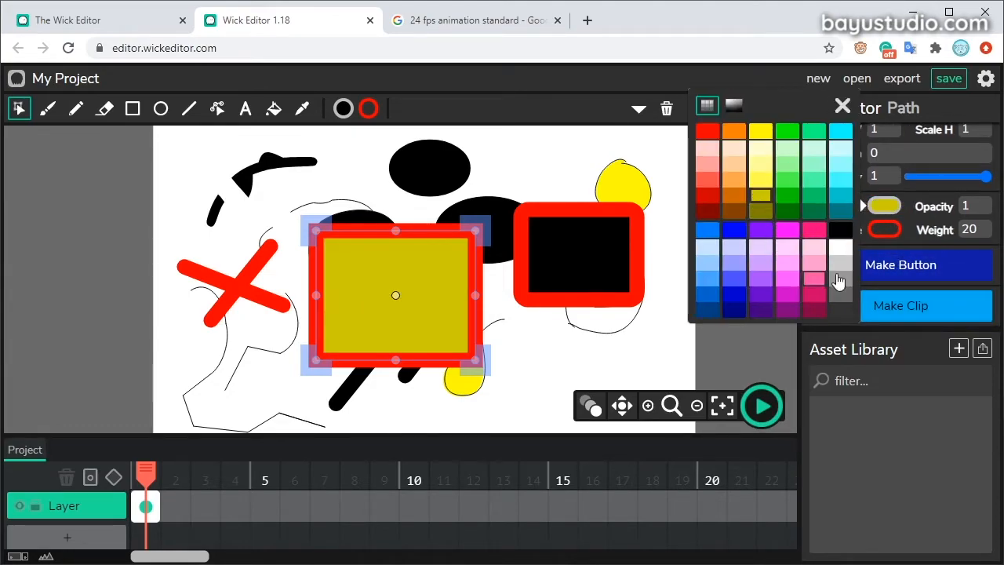
pyautogui.click(900, 239)
# Set the dark yellow rectangle's stroke to pale orange with a weight of 3
pyautogui.click(879, 229)
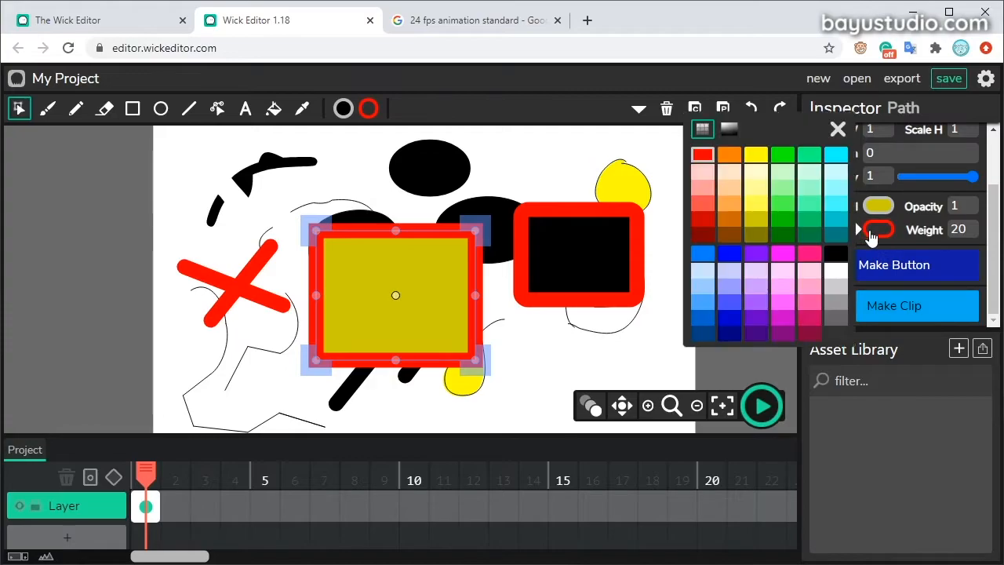
pyautogui.click(734, 172)
pyautogui.doubleClick(958, 229)
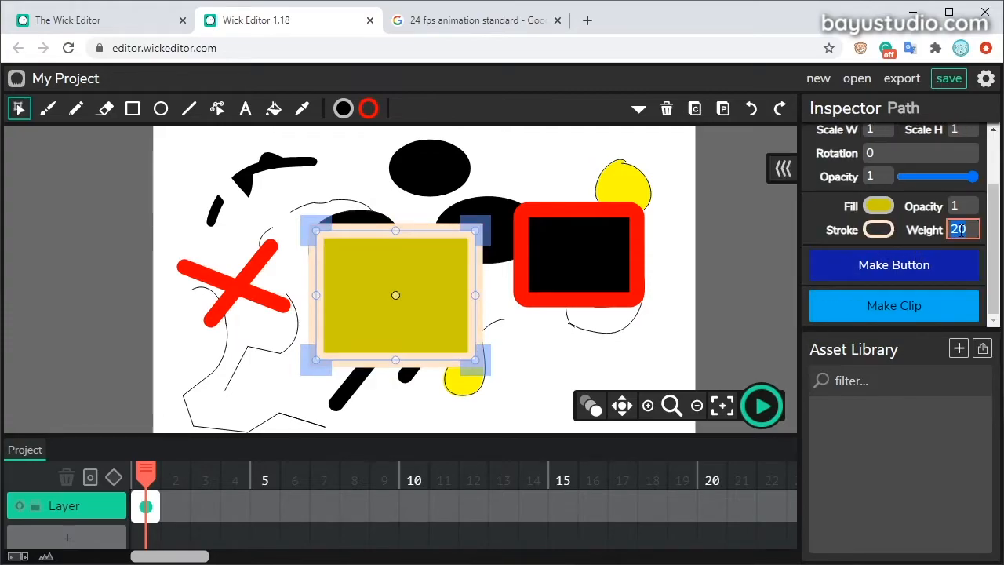
pyautogui.write('3')
# Try adjusting the dark yellow rectangle's overall opacity and open its Origin X value for editing
pyautogui.scroll(2, 956, 228)
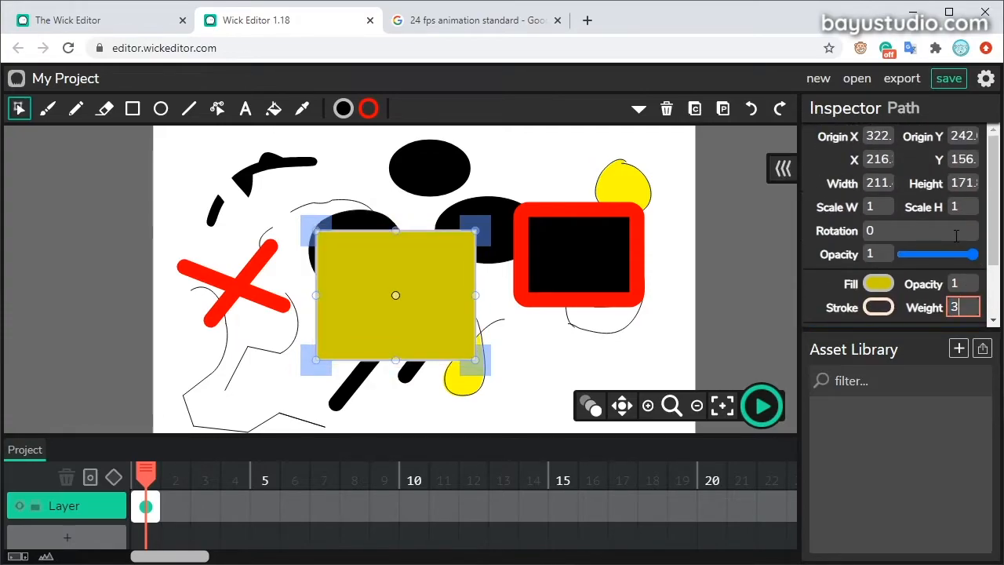
pyautogui.moveTo(971, 255)
pyautogui.mouseDown()
pyautogui.moveTo(940, 258)
pyautogui.moveTo(981, 255)
pyautogui.mouseUp()
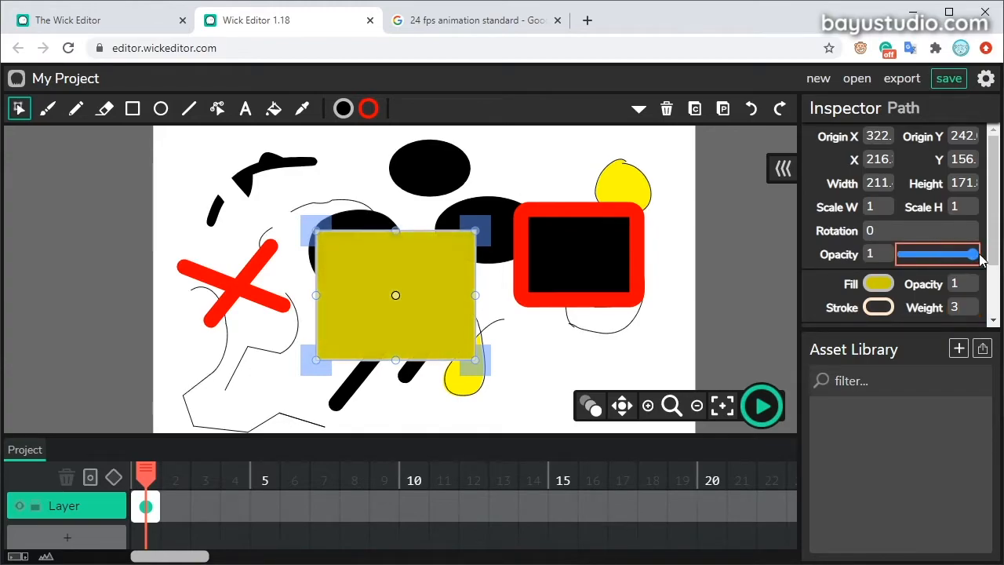
pyautogui.click(877, 136)
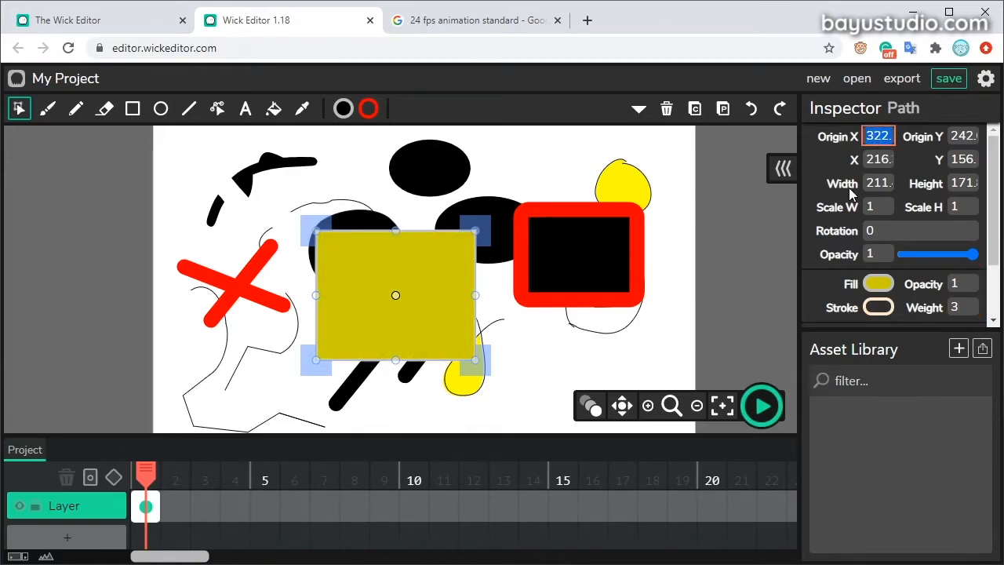
# Move the upper black ellipse slightly down and left, and nudge the yellow circle's fill off its outline
pyautogui.click(251, 184)
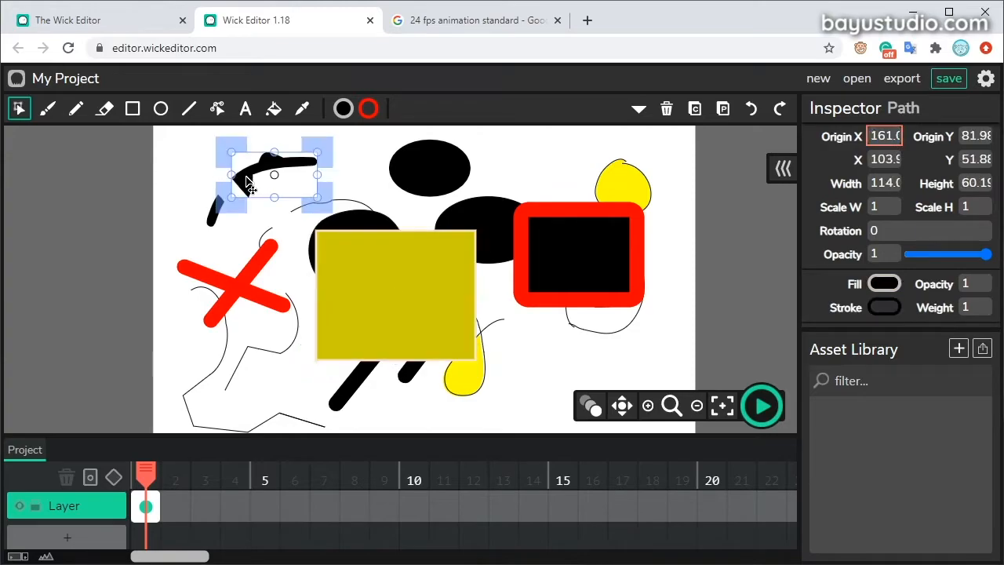
pyautogui.click(448, 170)
pyautogui.moveTo(433, 197); pyautogui.dragTo(421, 220)
pyautogui.click(486, 224)
pyautogui.click(636, 192)
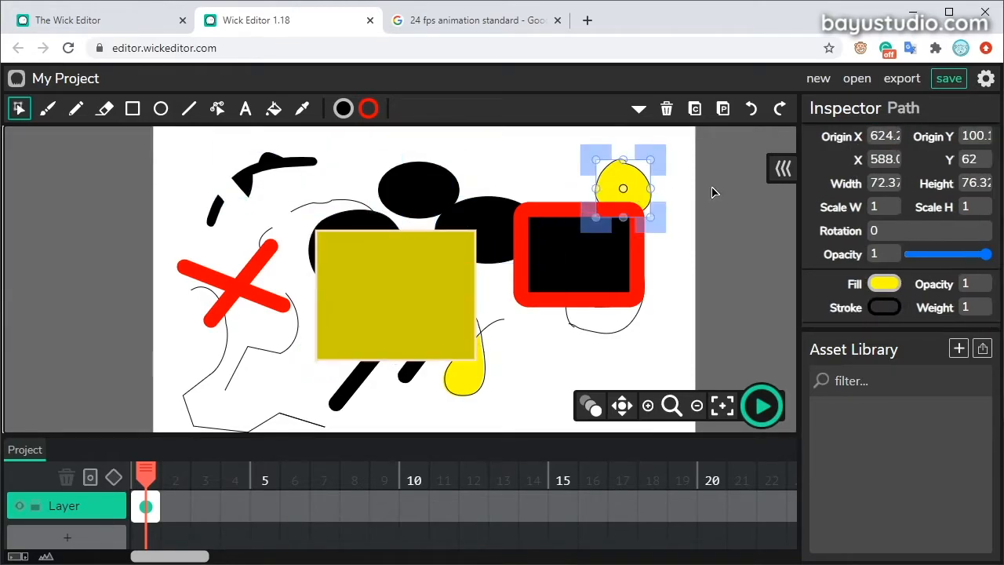
pyautogui.moveTo(632, 190); pyautogui.dragTo(628, 184)
# Send the dark yellow rectangle to the back, behind the black shapes and lines
pyautogui.click(639, 109)
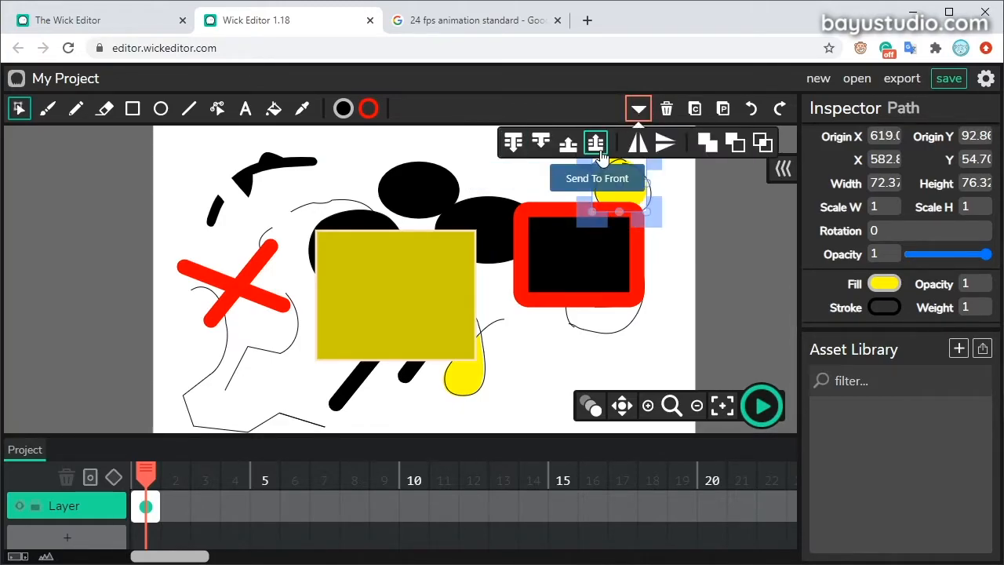
pyautogui.click(405, 244)
pyautogui.click(638, 110)
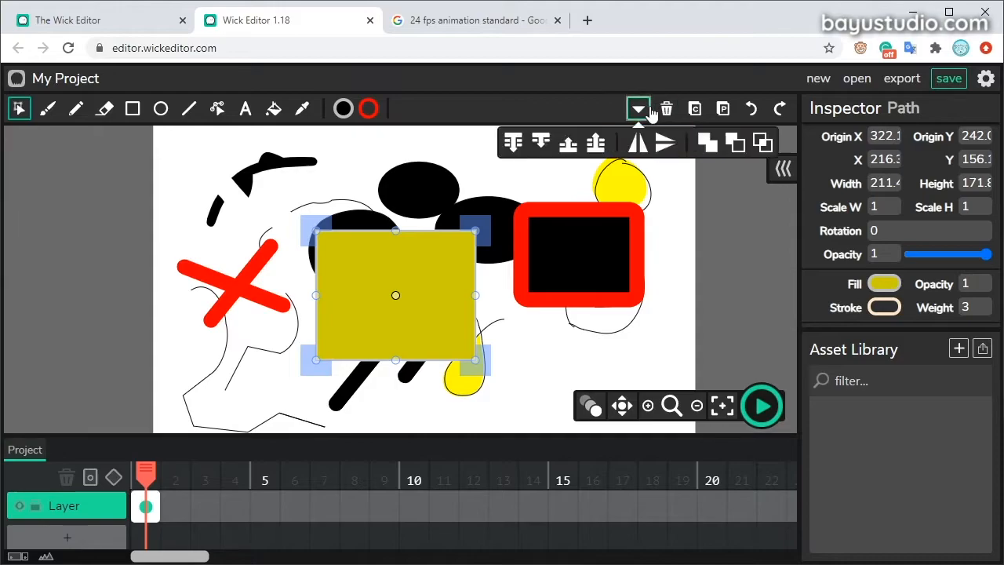
pyautogui.click(516, 144)
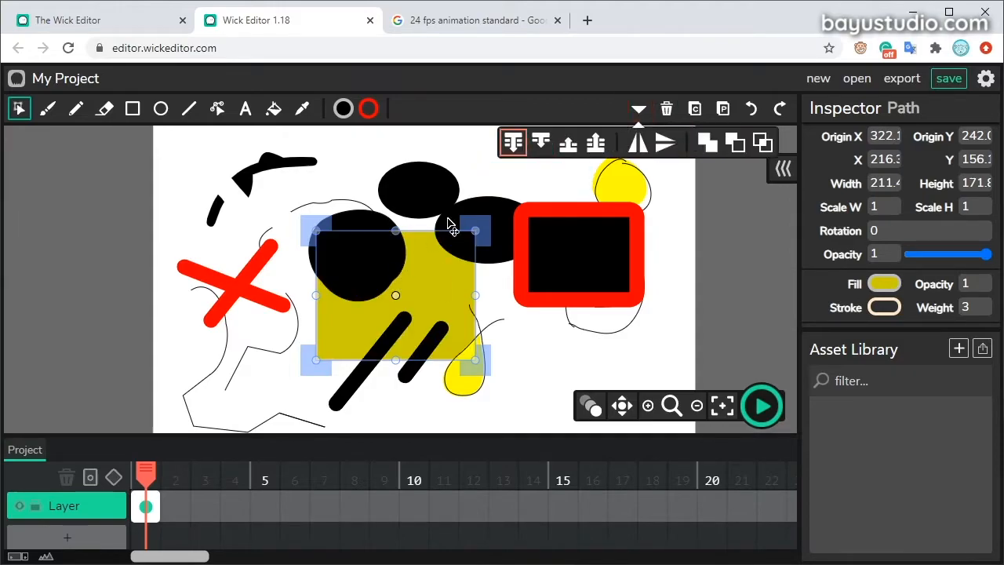
pyautogui.click(596, 144)
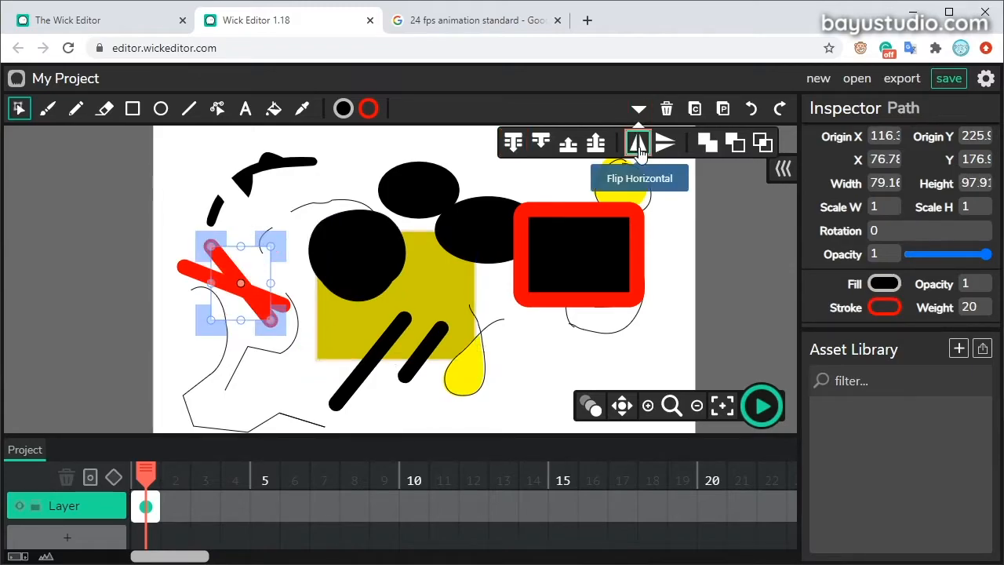
# Flip the steeper red line of the X horizontally and then vertically
pyautogui.click(636, 147)
pyautogui.click(663, 145)
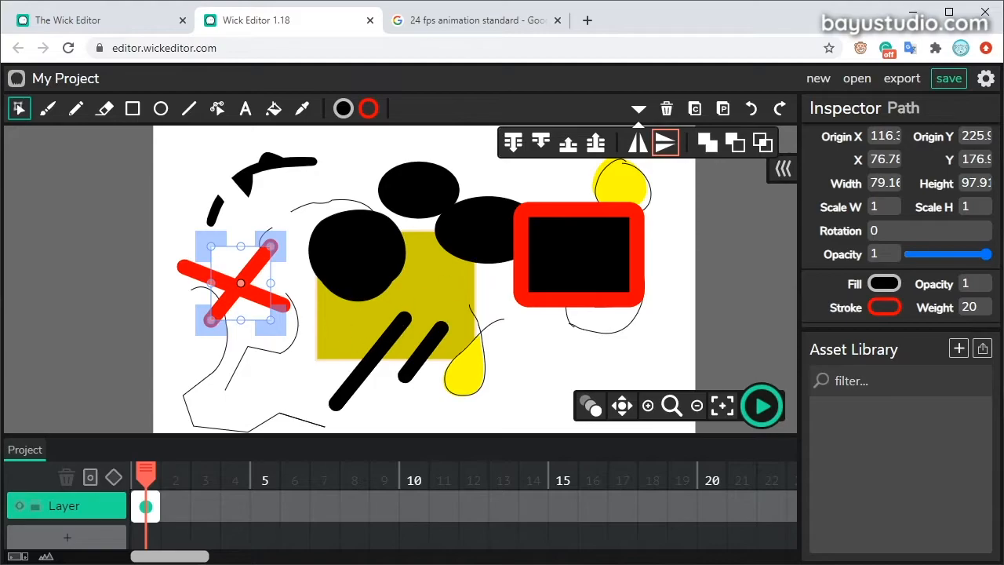
# Overlap the two black brush strokes above the red X and unite them into a single path, moved slightly up and right
pyautogui.click(206, 350)
pyautogui.moveTo(249, 182)
pyautogui.mouseDown()
pyautogui.moveTo(222, 198)
pyautogui.moveTo(174, 168)
pyautogui.mouseUp()
pyautogui.click(191, 244)
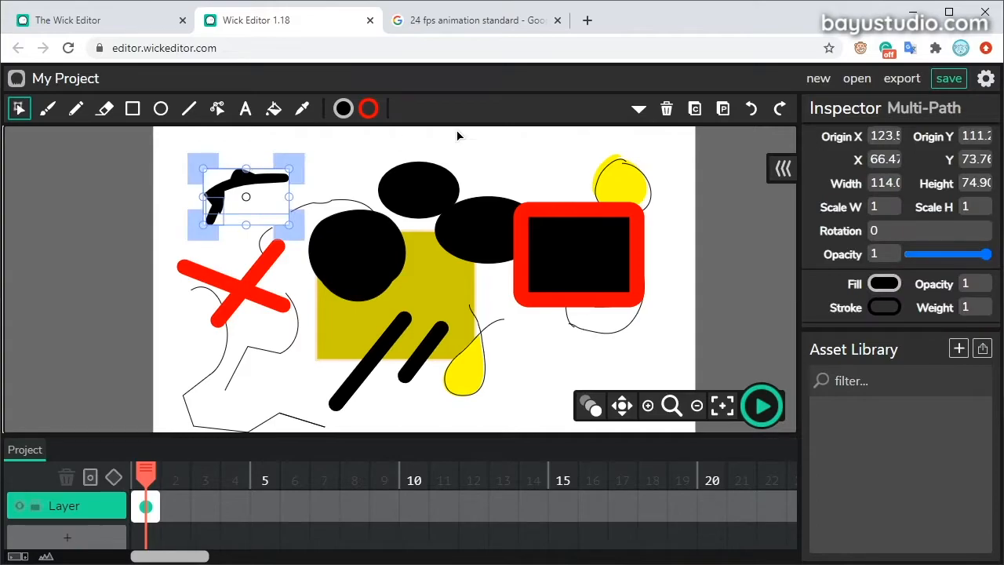
pyautogui.click(639, 112)
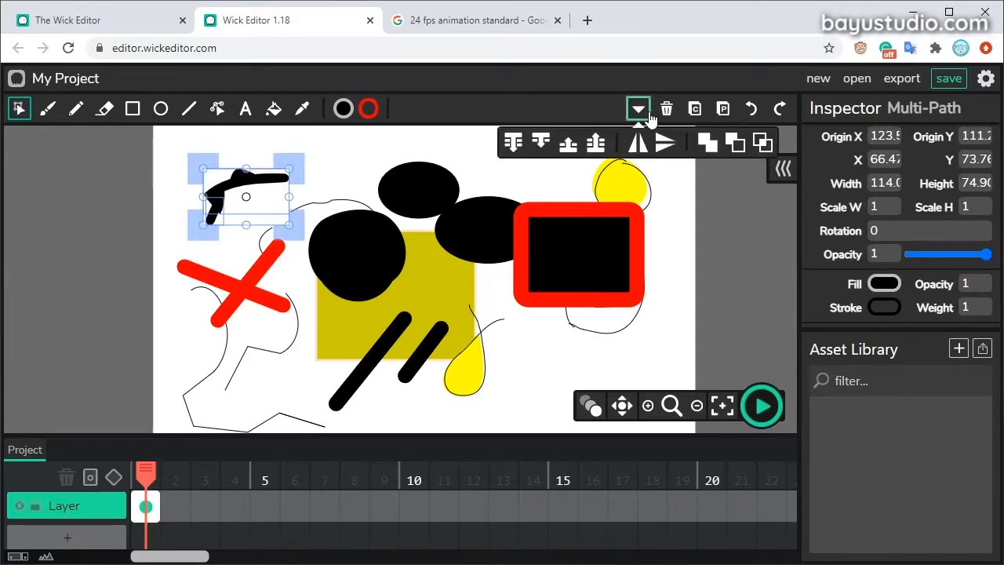
pyautogui.click(707, 141)
pyautogui.moveTo(226, 190); pyautogui.dragTo(248, 173)
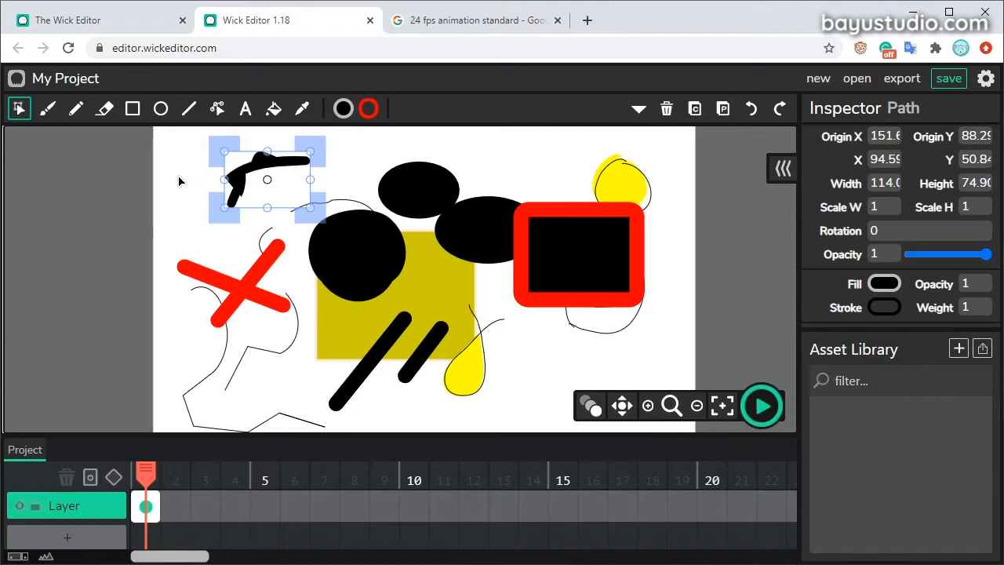
# Reshape the united black stroke with the Path Cursor by pulling an anchor point outward to the left
pyautogui.click(219, 108)
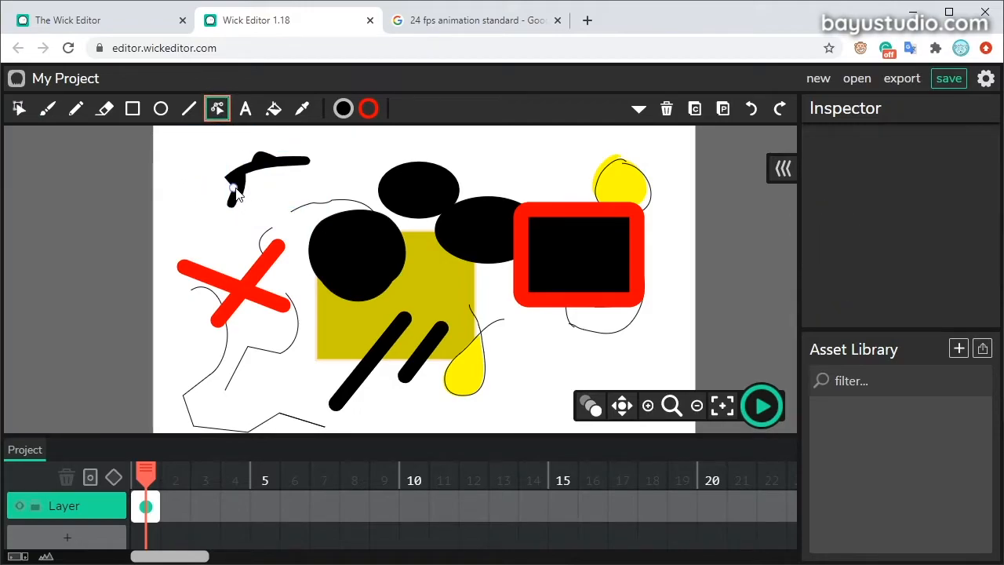
pyautogui.moveTo(230, 193); pyautogui.dragTo(205, 181)
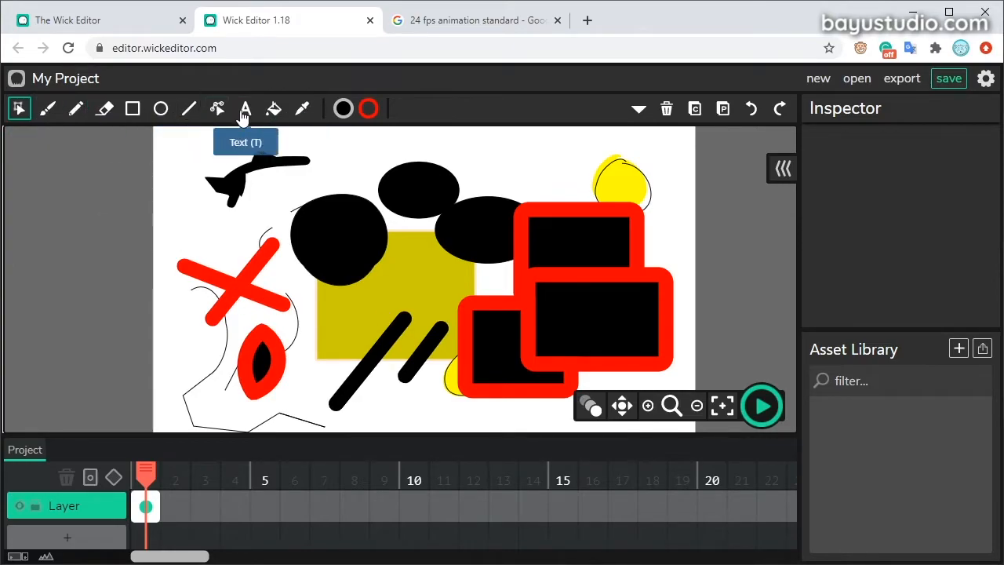
# Delete all the drawn shapes to clear the canvas
pyautogui.scroll(-2, 397, 262)
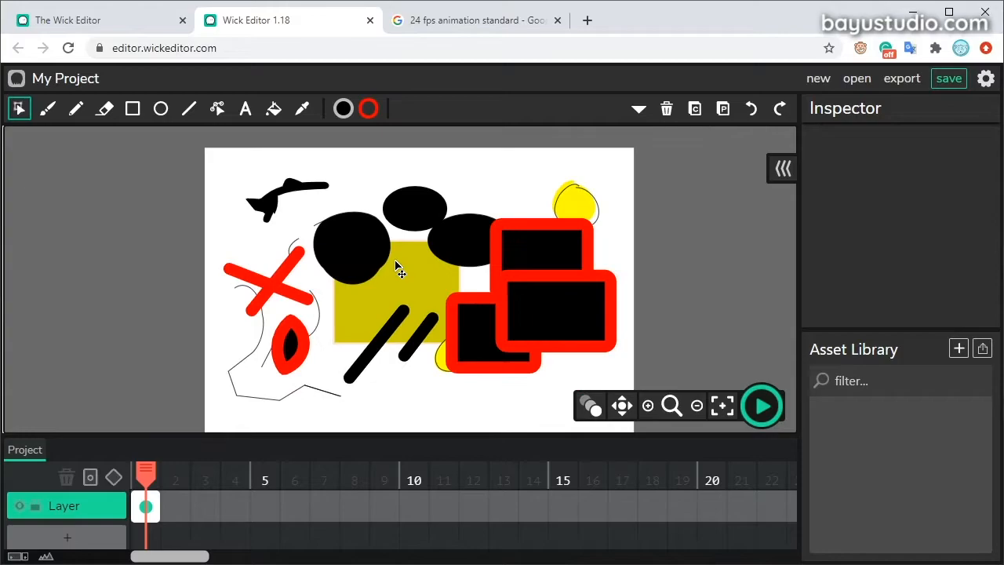
pyautogui.moveTo(217, 410); pyautogui.dragTo(624, 164)
pyautogui.press('Delete')
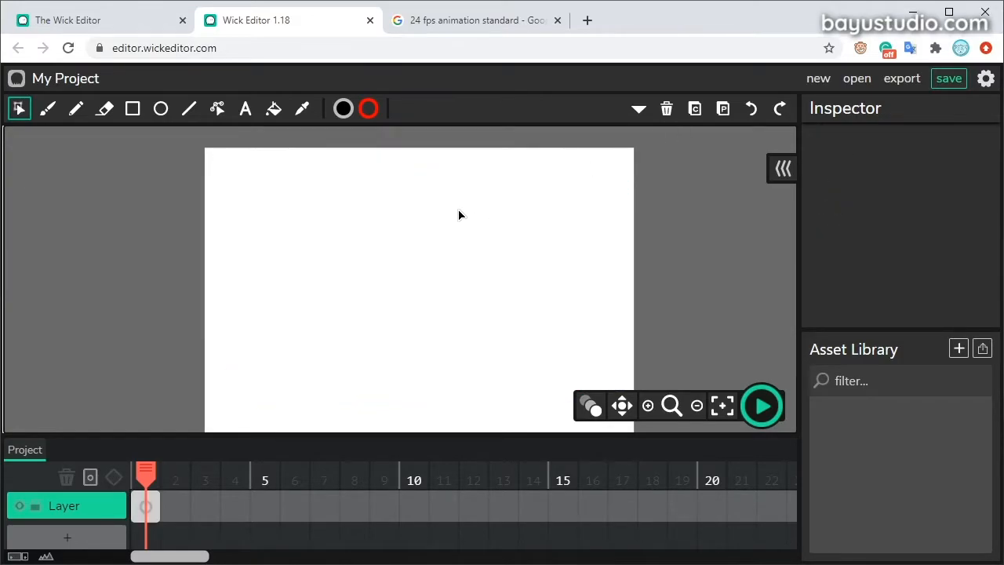
pyautogui.scroll(2, 395, 199)
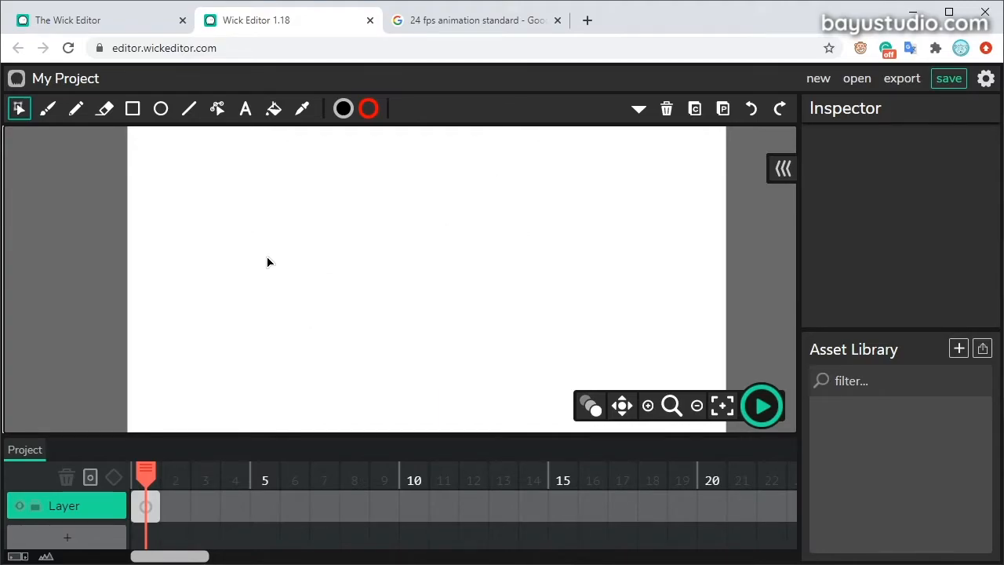
# Enable pressure for the Brush tool and paint wavy black strokes of varying thickness across the upper canvas at brush size 10
pyautogui.click(47, 108)
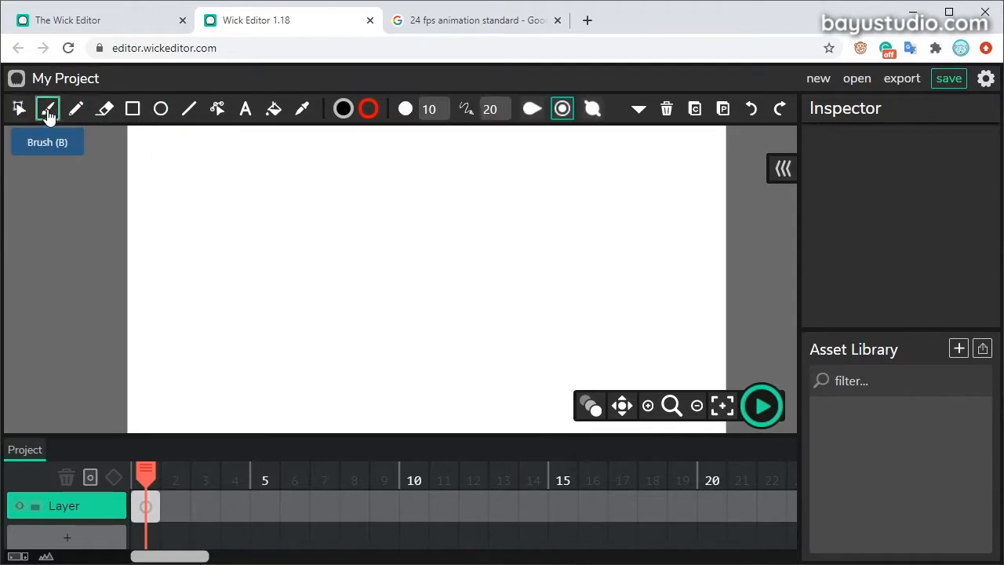
pyautogui.click(532, 110)
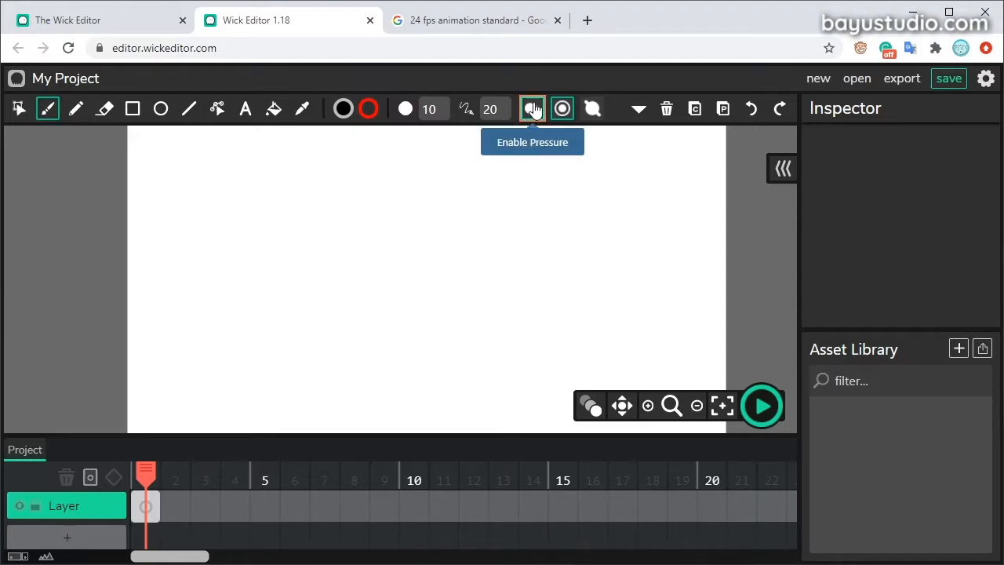
pyautogui.click(533, 110)
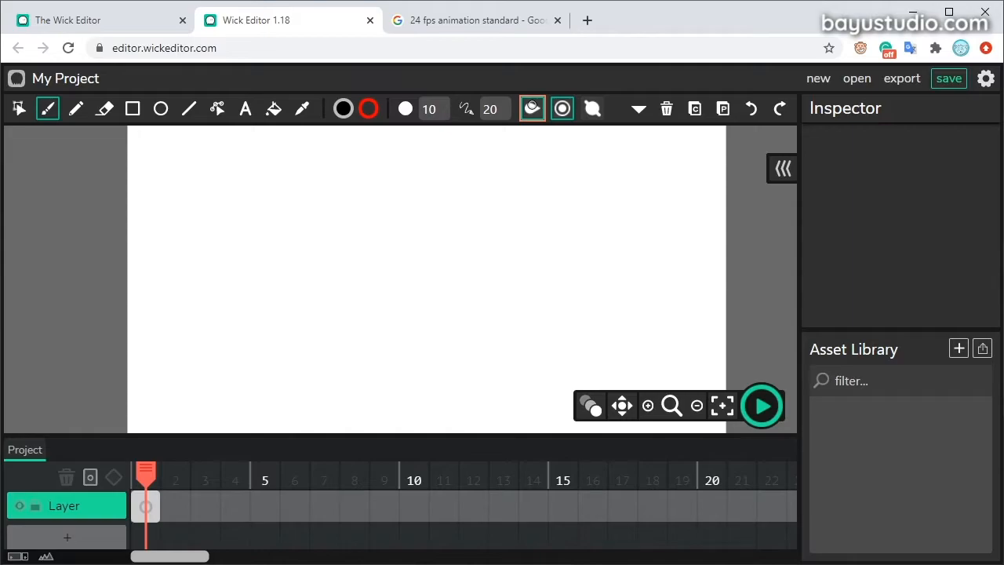
pyautogui.moveTo(282, 255); pyautogui.dragTo(321, 234)
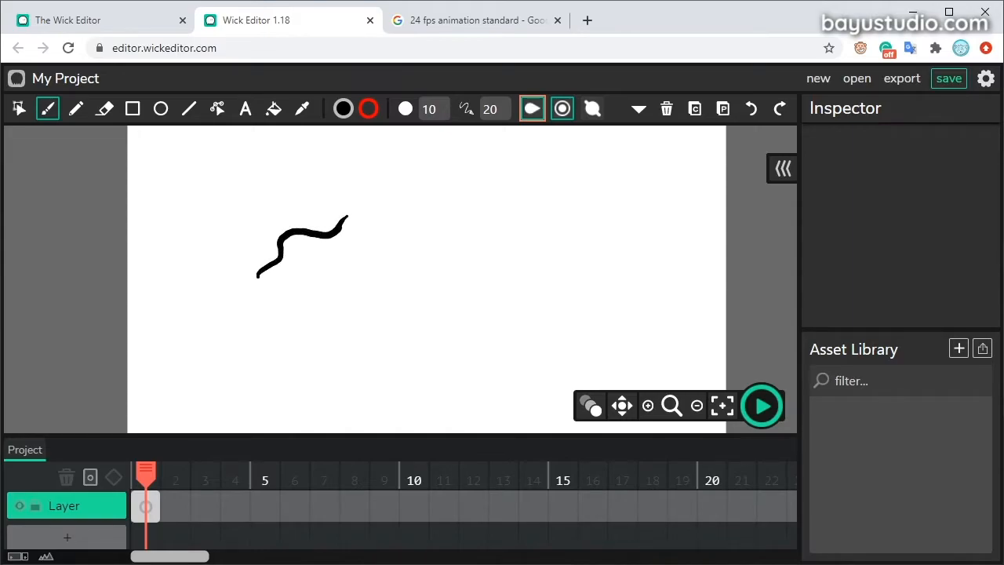
pyautogui.moveTo(420, 208)
pyautogui.mouseDown()
pyautogui.moveTo(455, 204)
pyautogui.moveTo(475, 185)
pyautogui.mouseUp()
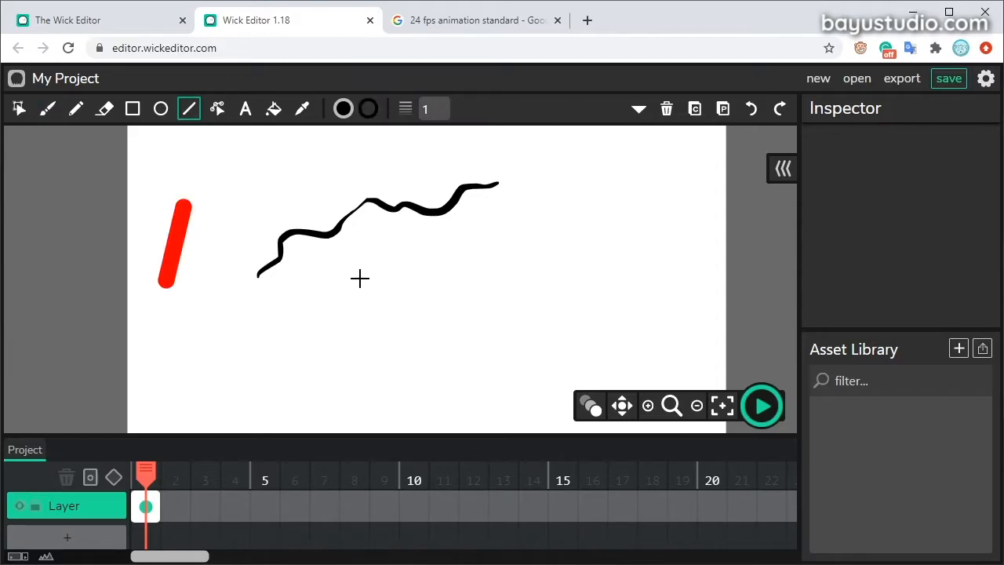
# Draw a thin black cat-head outline below the wavy stroke with the Line tool, and curve its sides and chin with the Path Cursor
pyautogui.moveTo(382, 272)
pyautogui.mouseDown()
pyautogui.moveTo(347, 339)
pyautogui.moveTo(363, 379)
pyautogui.moveTo(439, 387)
pyautogui.moveTo(462, 355)
pyautogui.mouseUp()
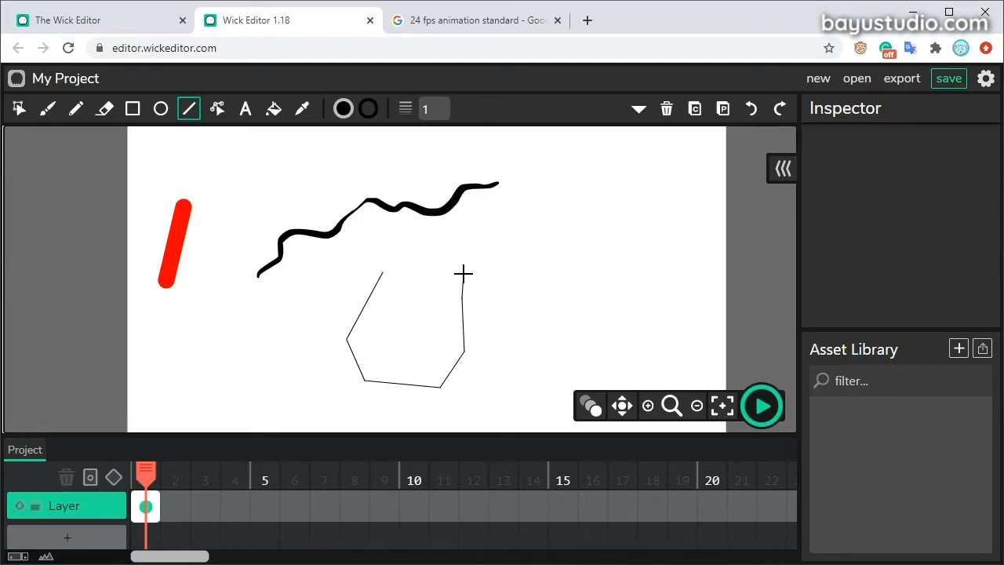
pyautogui.moveTo(400, 256); pyautogui.dragTo(388, 262)
pyautogui.click(217, 110)
pyautogui.moveTo(363, 309); pyautogui.dragTo(354, 309)
pyautogui.moveTo(357, 363); pyautogui.dragTo(352, 367)
pyautogui.moveTo(406, 384); pyautogui.dragTo(407, 394)
pyautogui.moveTo(452, 370); pyautogui.dragTo(456, 373)
# Paint a second cat-head outline in the canvas's upper right with the Brush, and bow the edge between its ears upward with the Path Cursor
pyautogui.click(48, 109)
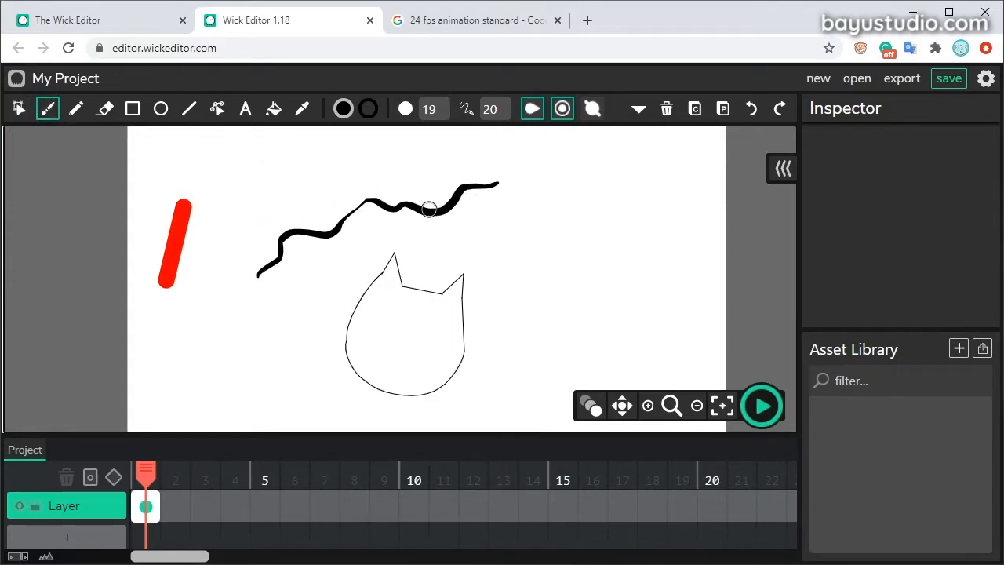
pyautogui.moveTo(547, 237)
pyautogui.mouseDown()
pyautogui.moveTo(554, 182)
pyautogui.moveTo(627, 192)
pyautogui.moveTo(643, 169)
pyautogui.moveTo(656, 188)
pyautogui.moveTo(653, 248)
pyautogui.moveTo(620, 263)
pyautogui.moveTo(546, 235)
pyautogui.mouseUp()
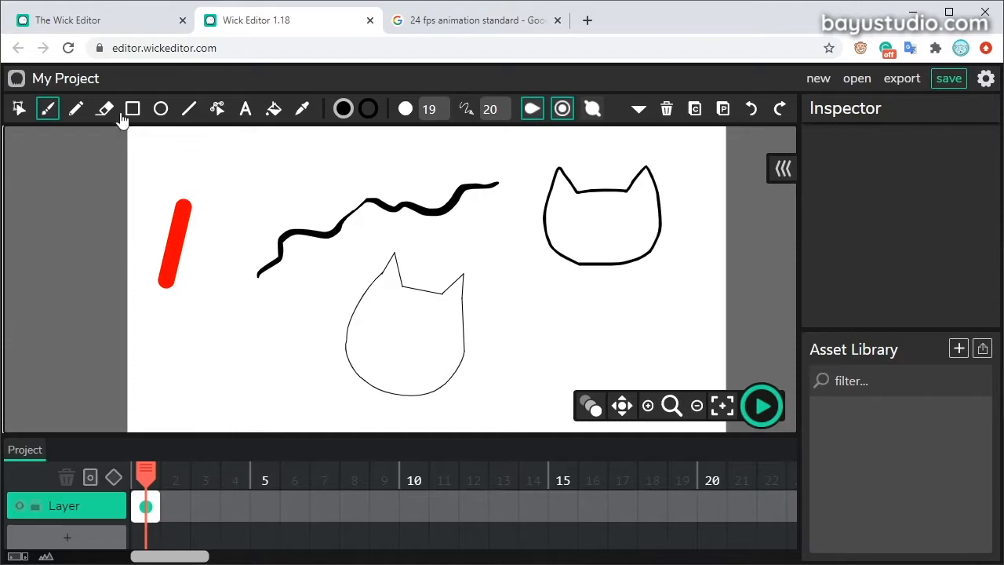
pyautogui.click(78, 110)
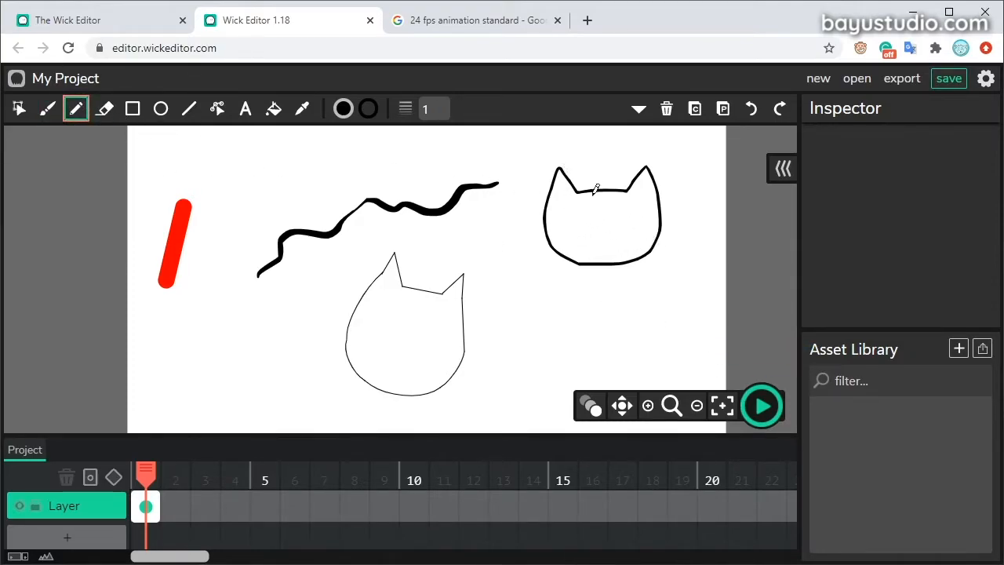
pyautogui.click(48, 109)
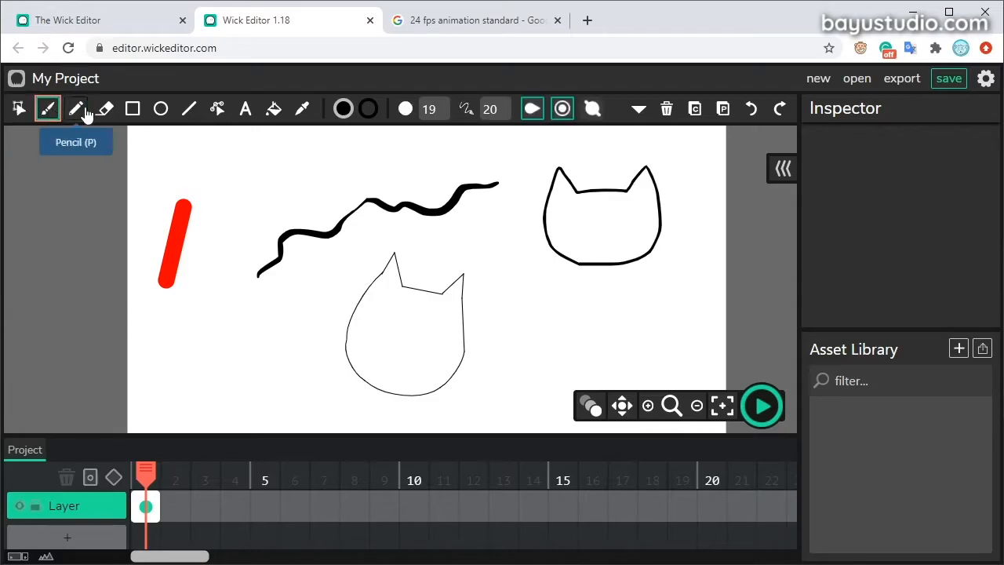
pyautogui.click(217, 108)
pyautogui.moveTo(603, 190); pyautogui.dragTo(606, 188)
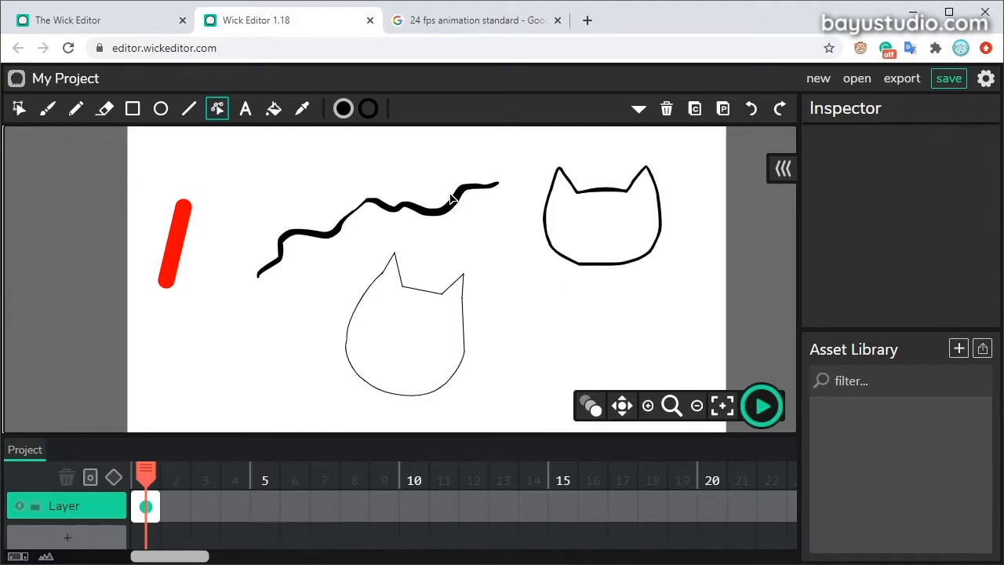
# Set the brush smoothing to 28 and paint four long, curved black strokes across the left half of the canvas
pyautogui.click(47, 108)
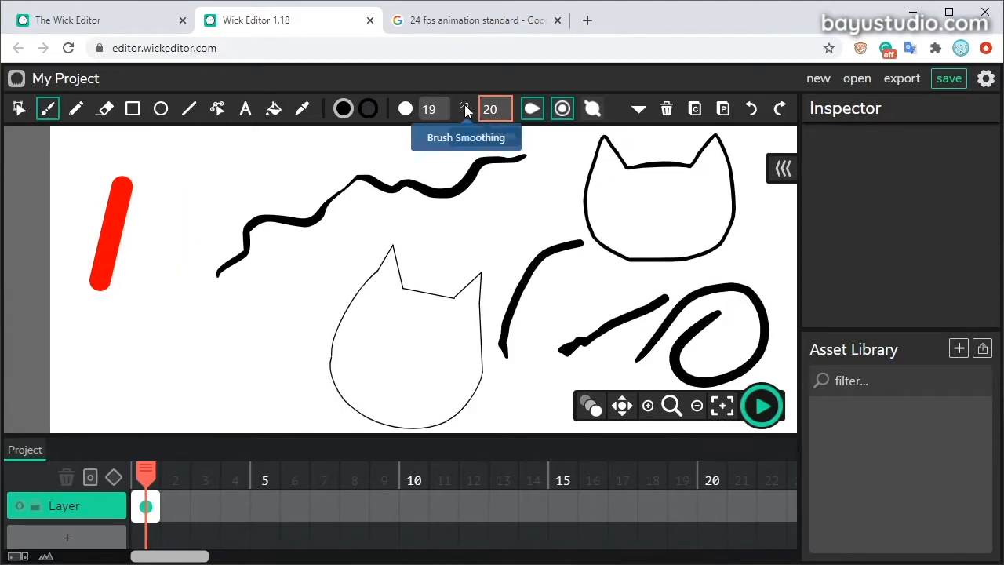
pyautogui.click(479, 109)
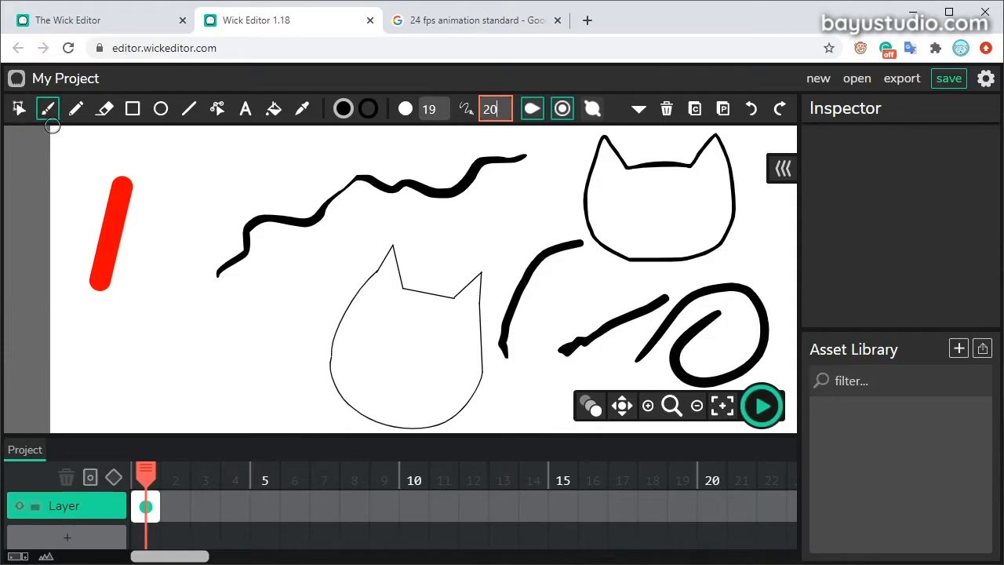
pyautogui.moveTo(497, 108)
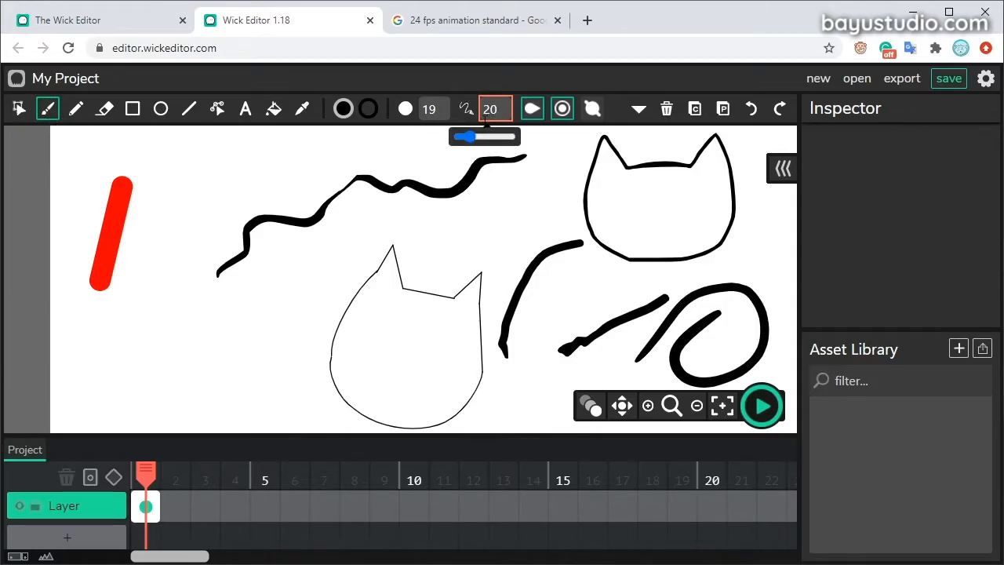
pyautogui.moveTo(469, 136)
pyautogui.mouseDown()
pyautogui.moveTo(484, 139)
pyautogui.moveTo(475, 142)
pyautogui.mouseUp()
pyautogui.moveTo(146, 372); pyautogui.dragTo(350, 145)
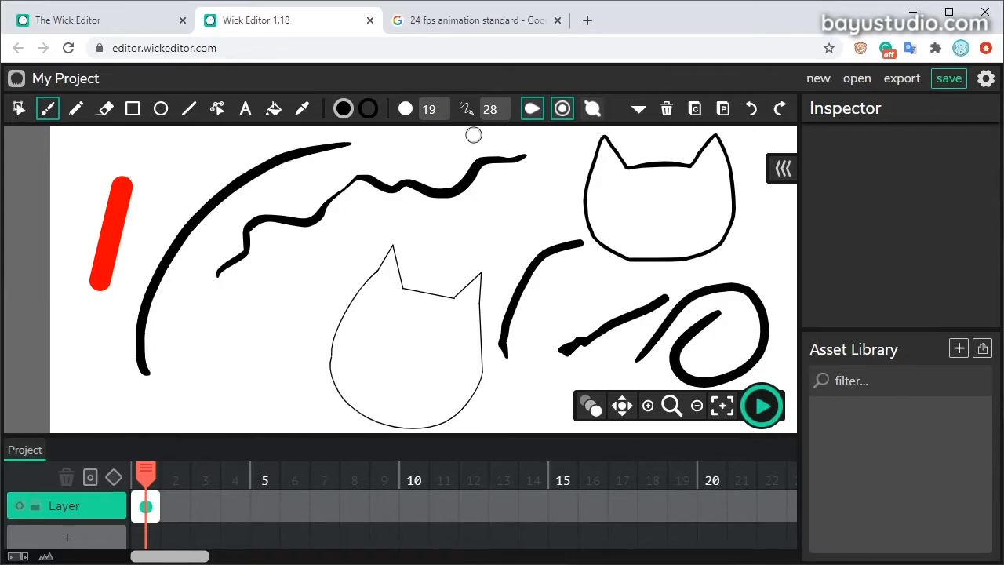
pyautogui.moveTo(196, 388); pyautogui.dragTo(419, 188)
pyautogui.moveTo(249, 386)
pyautogui.mouseDown()
pyautogui.moveTo(271, 334)
pyautogui.moveTo(424, 191)
pyautogui.mouseUp()
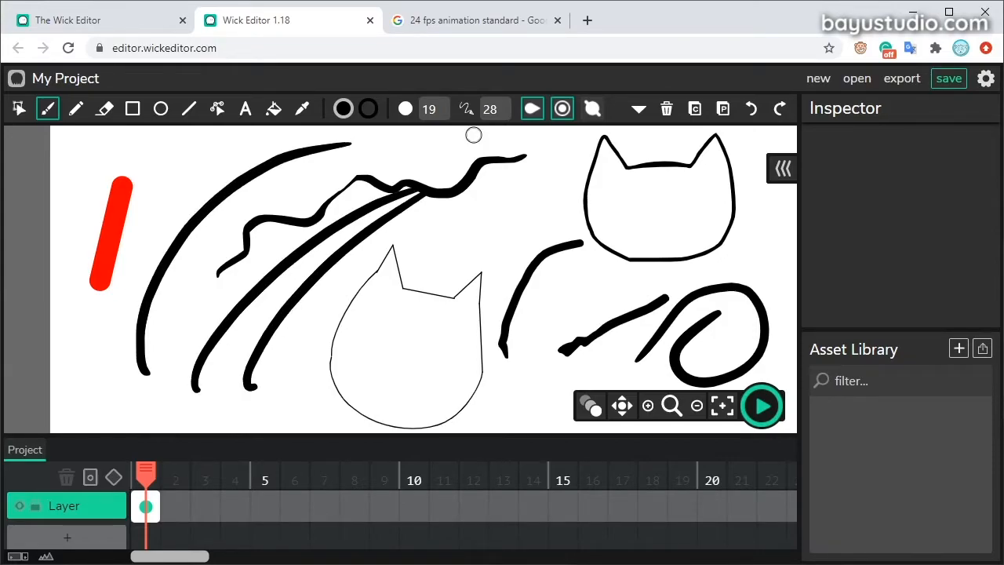
pyautogui.moveTo(171, 354); pyautogui.dragTo(360, 147)
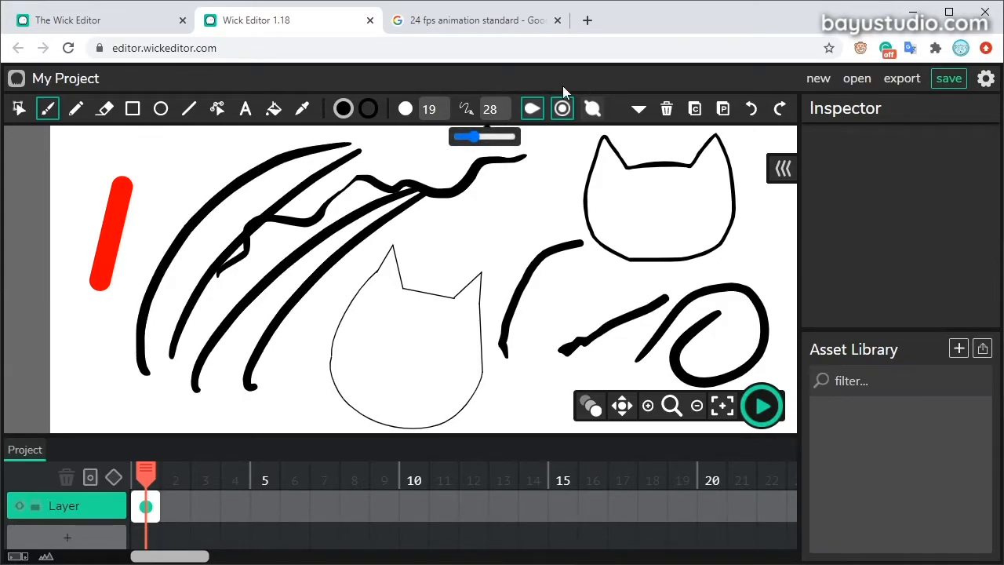
# Set the brush smoothing to 65 and paint five long diagonal black strokes across the thin cat-head outline
pyautogui.moveTo(468, 136); pyautogui.dragTo(491, 138)
pyautogui.moveTo(303, 411)
pyautogui.mouseDown()
pyautogui.moveTo(398, 280)
pyautogui.moveTo(562, 146)
pyautogui.mouseUp()
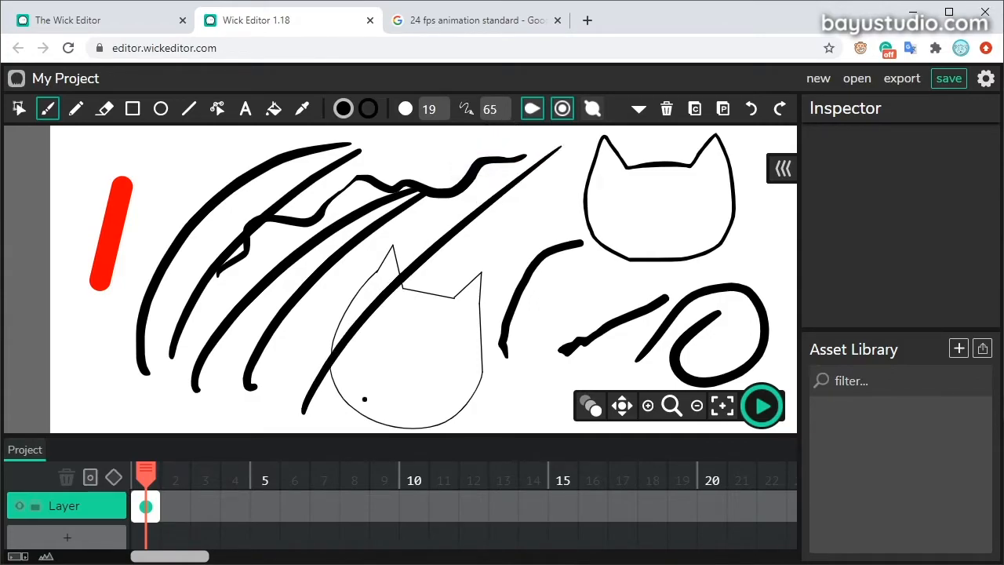
pyautogui.moveTo(364, 398); pyautogui.dragTo(560, 222)
pyautogui.moveTo(409, 393)
pyautogui.mouseDown()
pyautogui.moveTo(464, 331)
pyautogui.moveTo(557, 261)
pyautogui.mouseUp()
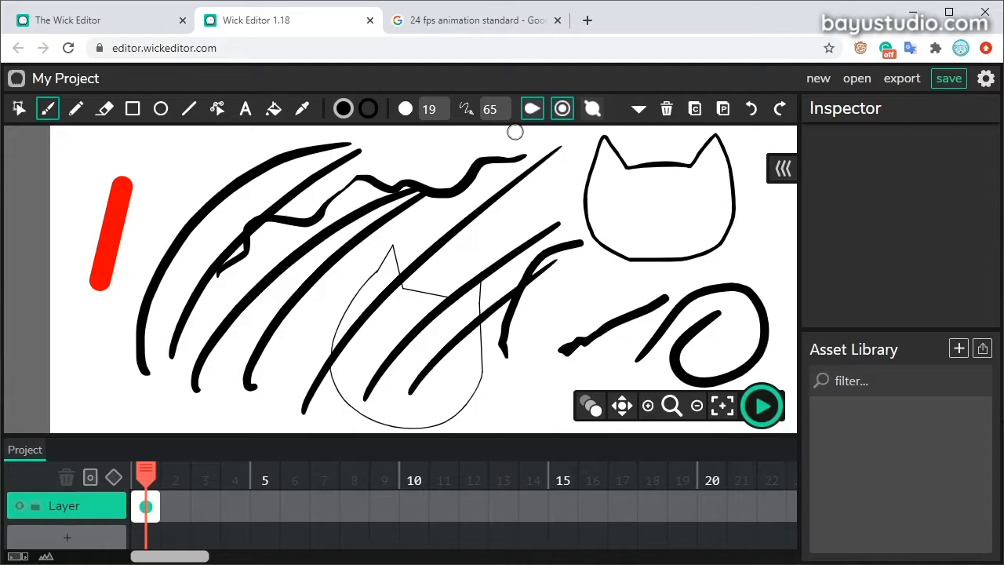
pyautogui.moveTo(360, 366); pyautogui.dragTo(543, 202)
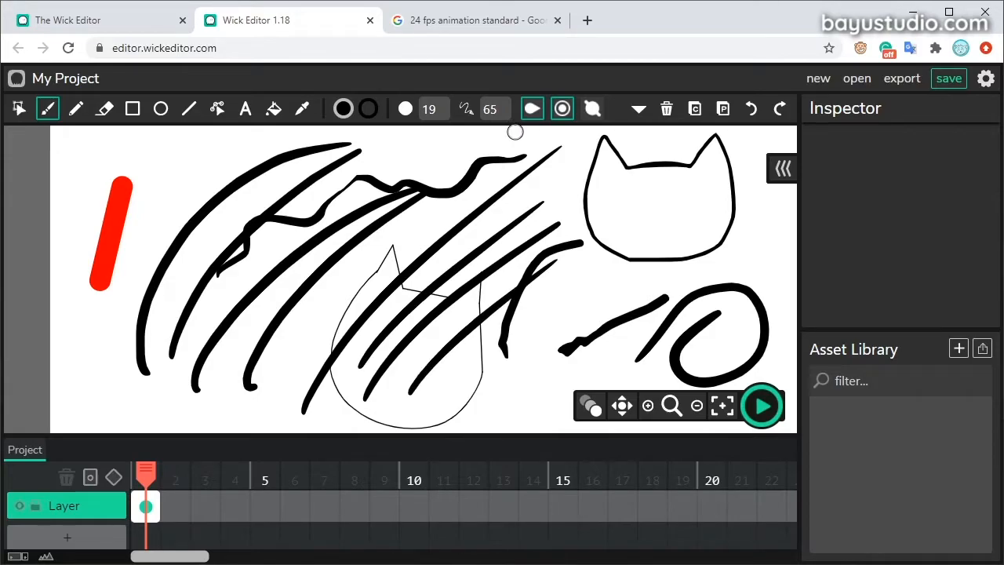
pyautogui.moveTo(290, 362); pyautogui.dragTo(463, 199)
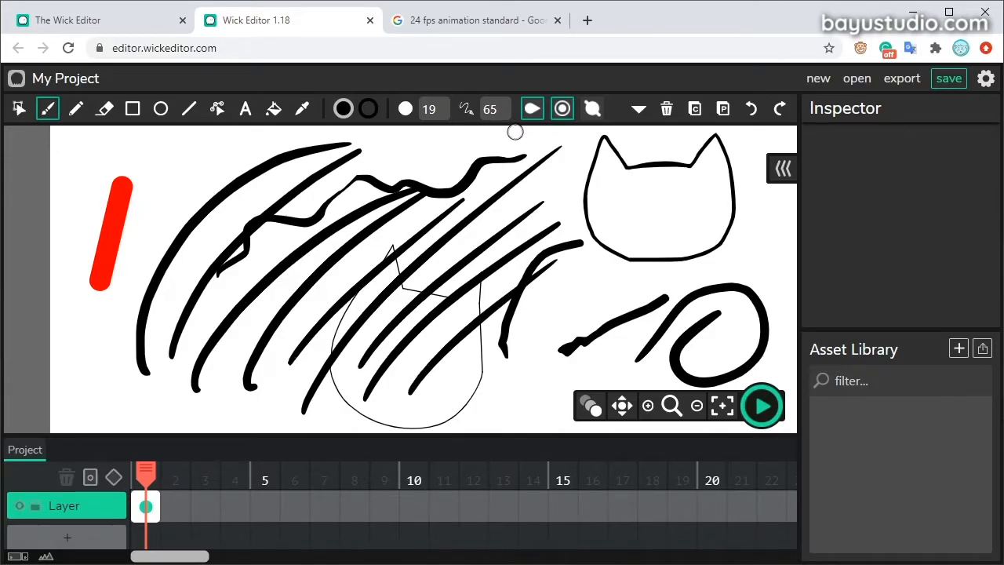
# Set the brush smoothing to 11 and paint two short, wobbly black strokes between the thin cat head and the spiral
pyautogui.click(494, 109)
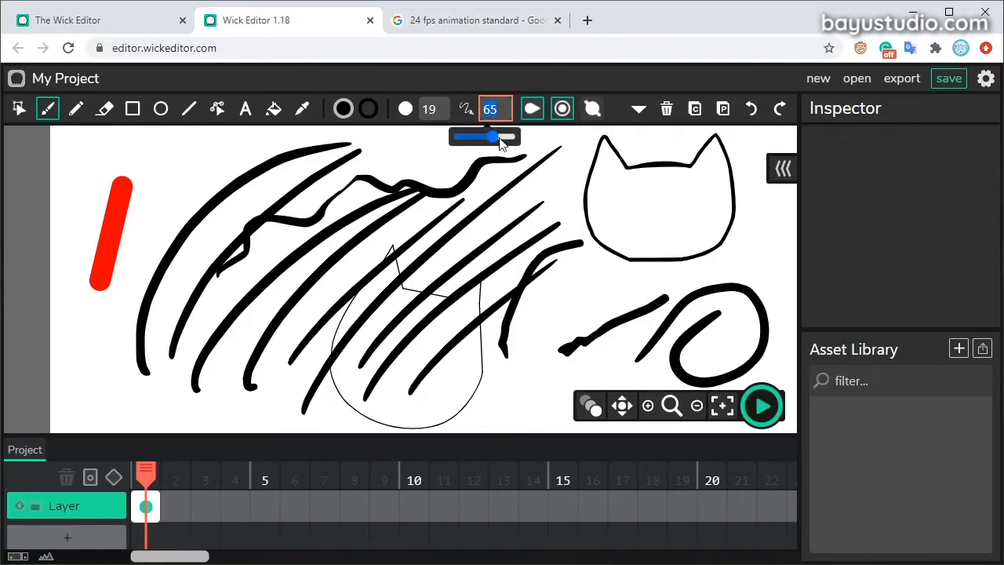
pyautogui.moveTo(502, 140); pyautogui.dragTo(467, 145)
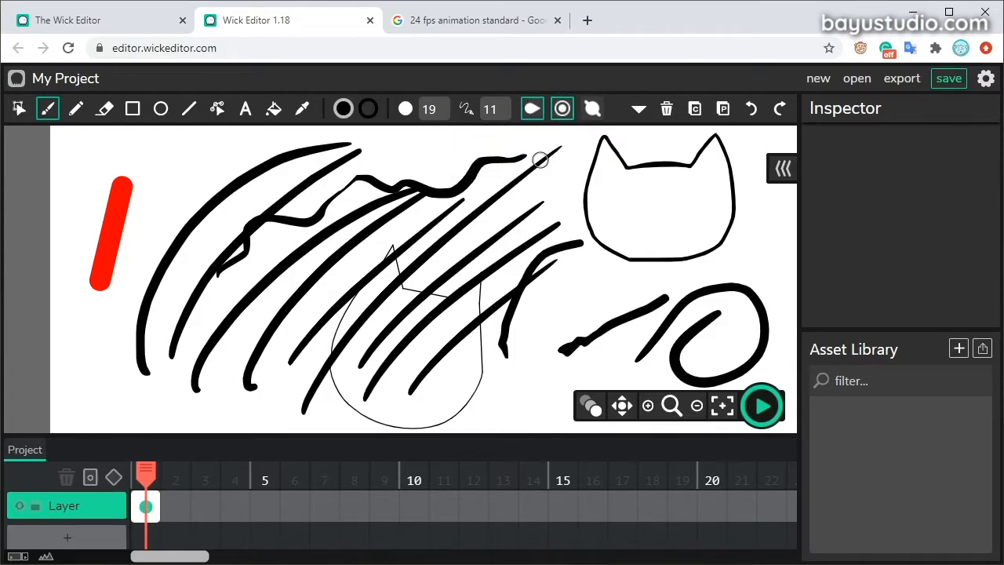
pyautogui.moveTo(429, 110)
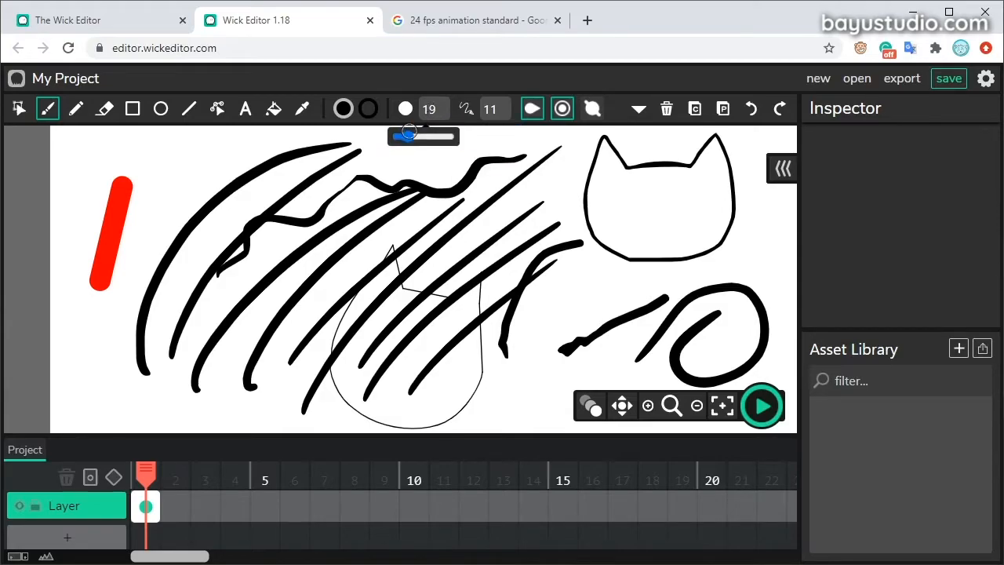
pyautogui.moveTo(511, 404)
pyautogui.mouseDown()
pyautogui.moveTo(532, 347)
pyautogui.moveTo(583, 289)
pyautogui.mouseUp()
pyautogui.moveTo(550, 394); pyautogui.dragTo(633, 277)
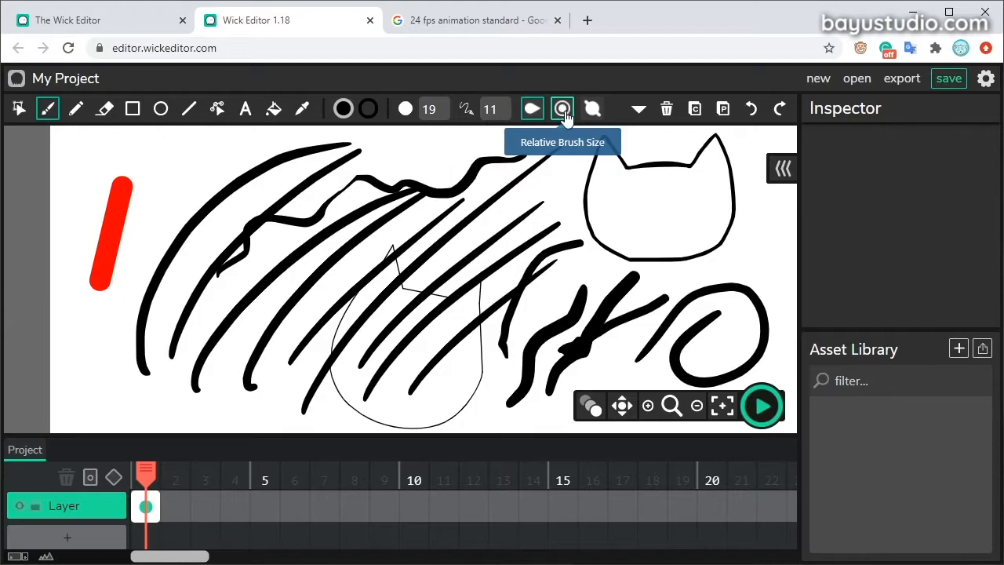
# Paint four thick black strokes along the lower part of the canvas with relative brush size enabled
pyautogui.scroll(-5, 586, 280)
pyautogui.scroll(-3, 580, 285)
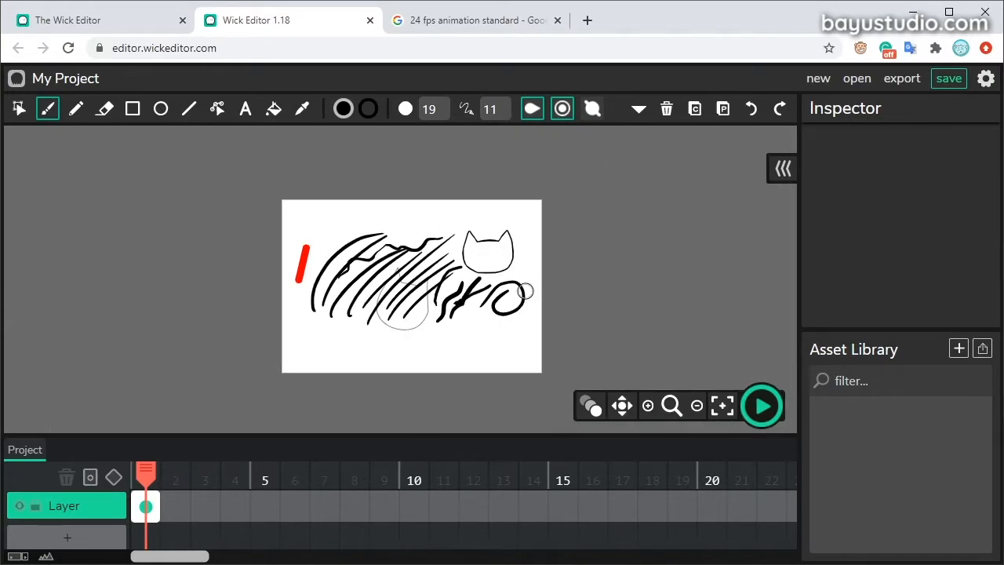
pyautogui.moveTo(444, 360); pyautogui.dragTo(491, 320)
pyautogui.moveTo(485, 358); pyautogui.dragTo(522, 329)
pyautogui.moveTo(391, 360)
pyautogui.mouseDown()
pyautogui.moveTo(434, 331)
pyautogui.moveTo(389, 334)
pyautogui.mouseUp()
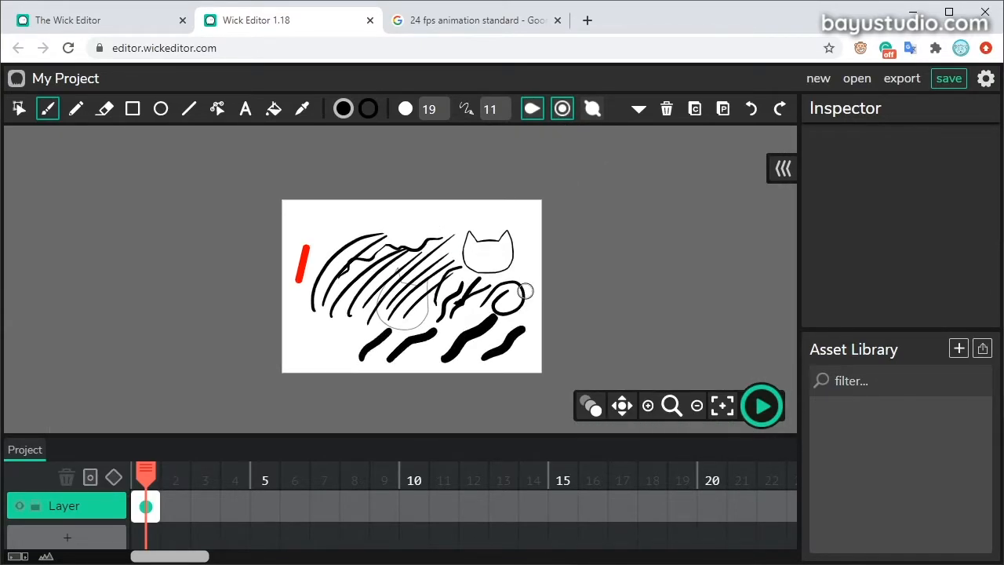
# Paint several thinner black strokes and an S-shaped stroke to the left of the thick strokes near the canvas's lower edge
pyautogui.scroll(6, 525, 292)
pyautogui.scroll(-2, 524, 291)
pyautogui.click(622, 405)
pyautogui.moveTo(444, 428); pyautogui.dragTo(445, 331)
pyautogui.press('b')
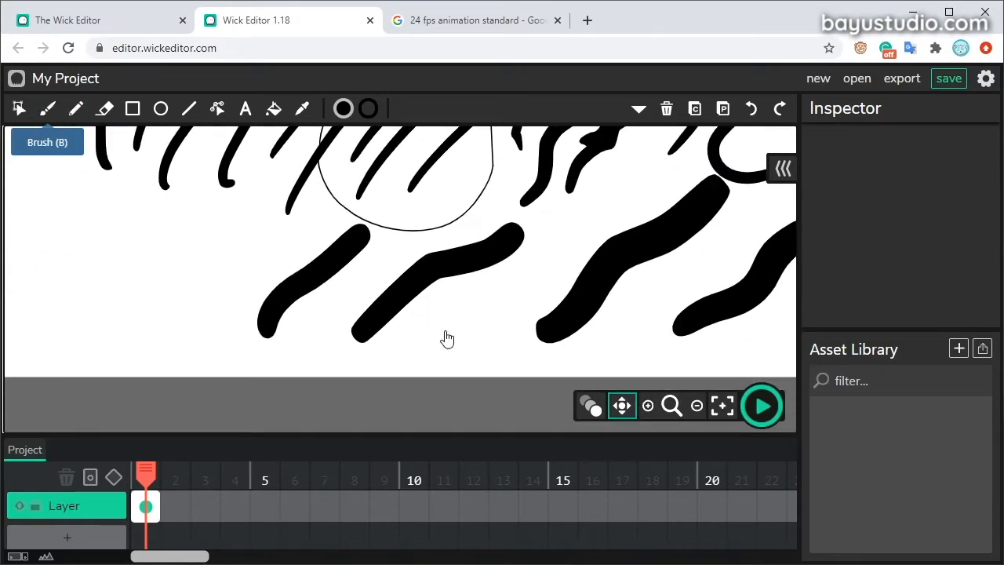
pyautogui.moveTo(174, 342); pyautogui.dragTo(278, 246)
pyautogui.moveTo(145, 312)
pyautogui.mouseDown()
pyautogui.moveTo(233, 226)
pyautogui.moveTo(209, 272)
pyautogui.mouseUp()
pyautogui.scroll(-3, 338, 285)
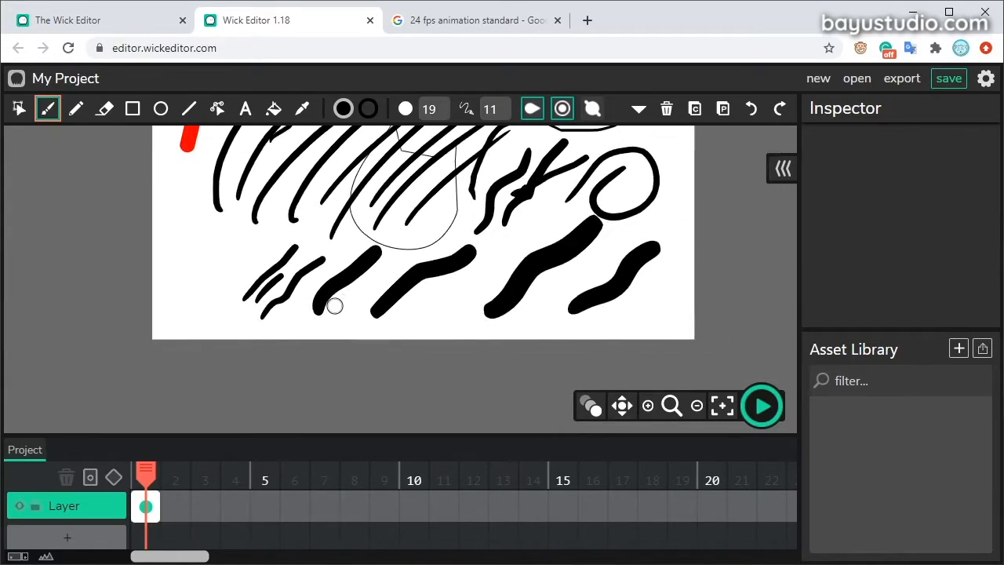
pyautogui.moveTo(112, 318); pyautogui.dragTo(170, 232)
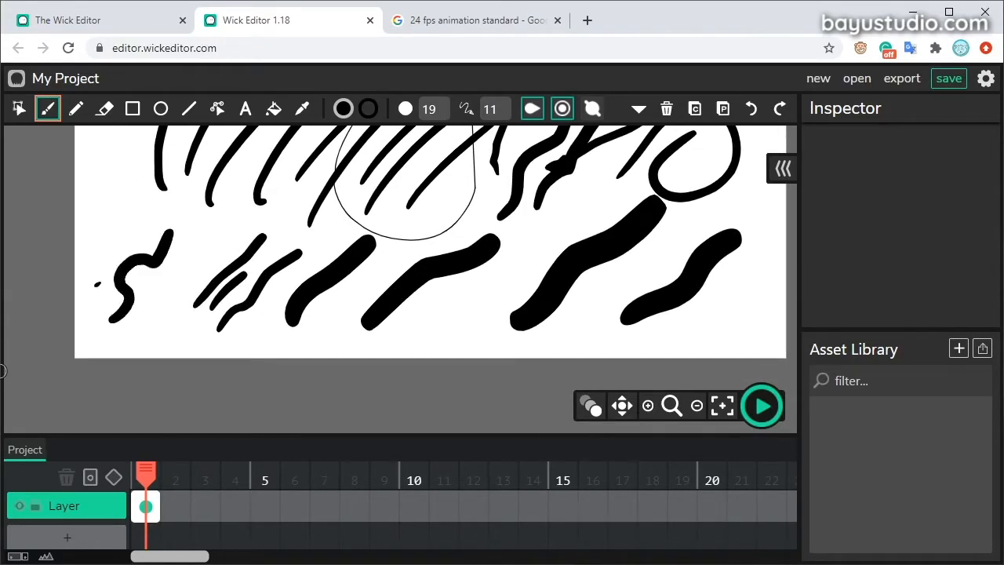
# Add a fringe of short black strokes to the S-shaped stroke and paint a thick bent stroke beside it on the left
pyautogui.scroll(5, 128, 280)
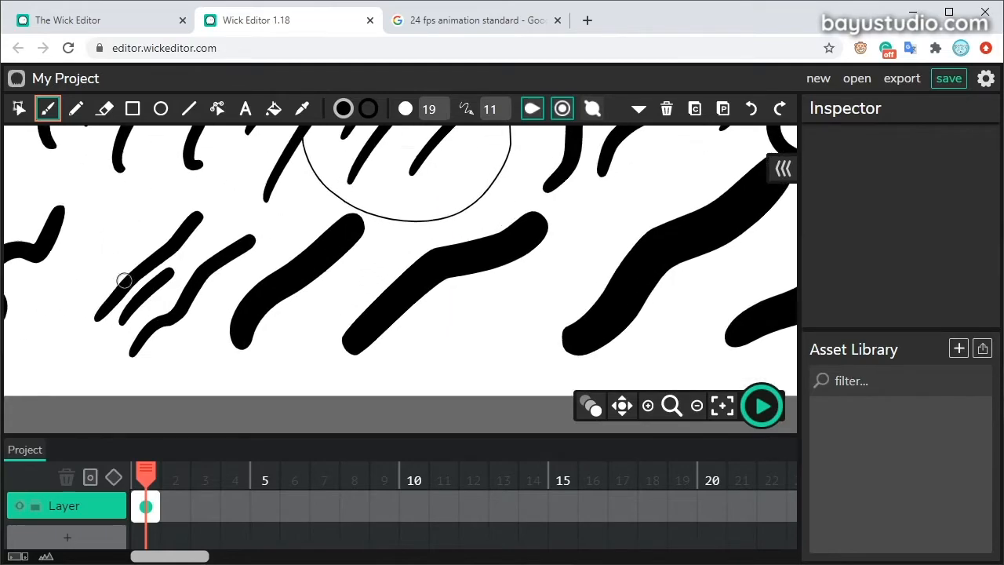
pyautogui.click(622, 405)
pyautogui.moveTo(202, 247); pyautogui.dragTo(345, 266)
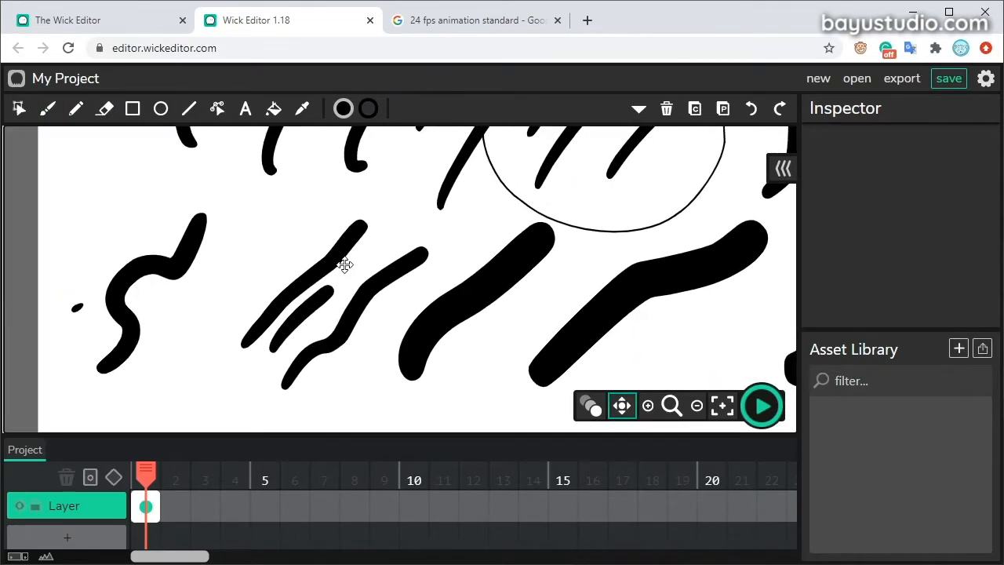
pyautogui.click(48, 108)
pyautogui.moveTo(198, 239); pyautogui.dragTo(228, 234)
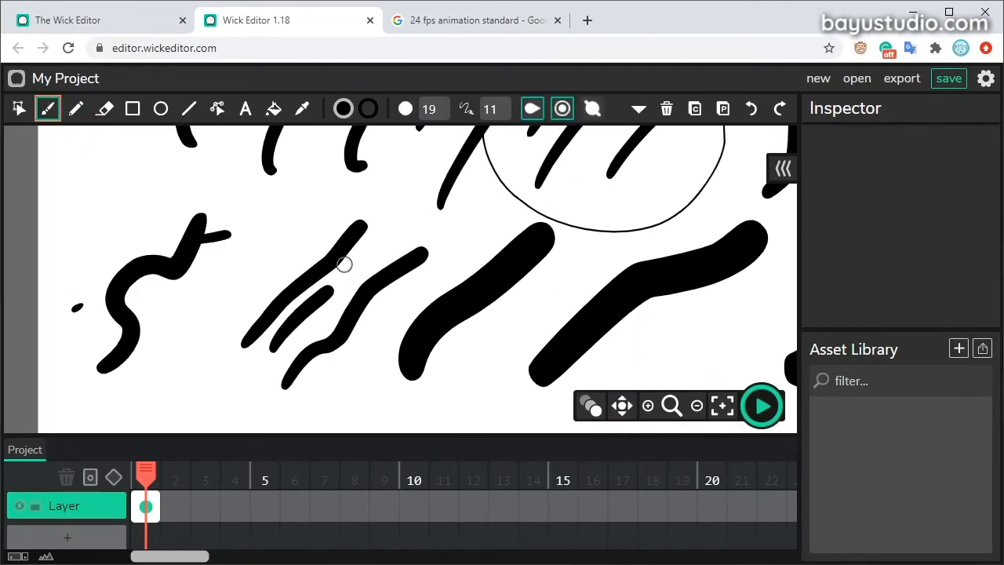
pyautogui.moveTo(190, 263); pyautogui.dragTo(209, 265)
pyautogui.moveTo(185, 270)
pyautogui.mouseDown()
pyautogui.moveTo(202, 277)
pyautogui.moveTo(196, 286)
pyautogui.mouseUp()
pyautogui.moveTo(163, 279); pyautogui.dragTo(184, 295)
pyautogui.moveTo(151, 275); pyautogui.dragTo(173, 303)
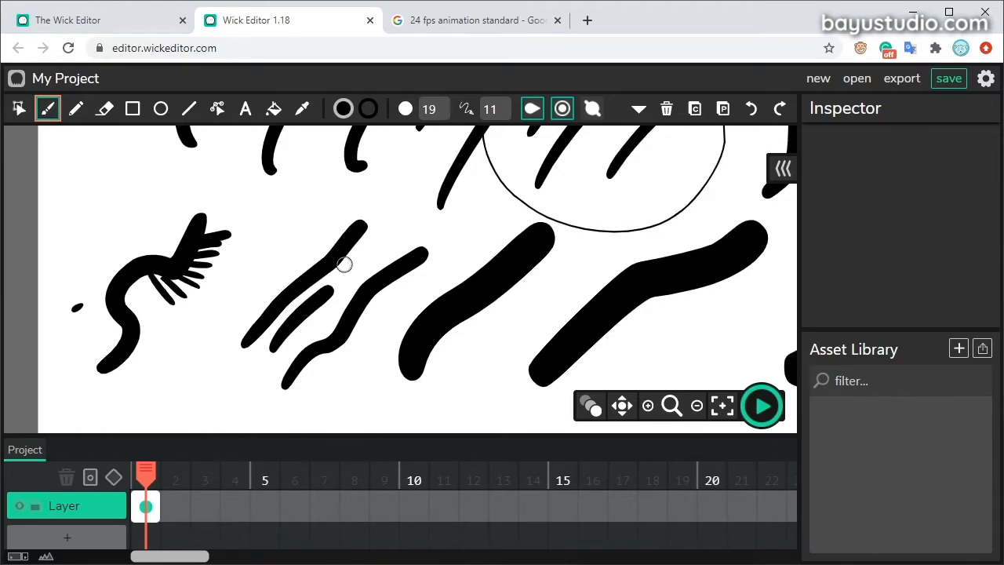
pyautogui.scroll(-6, 344, 264)
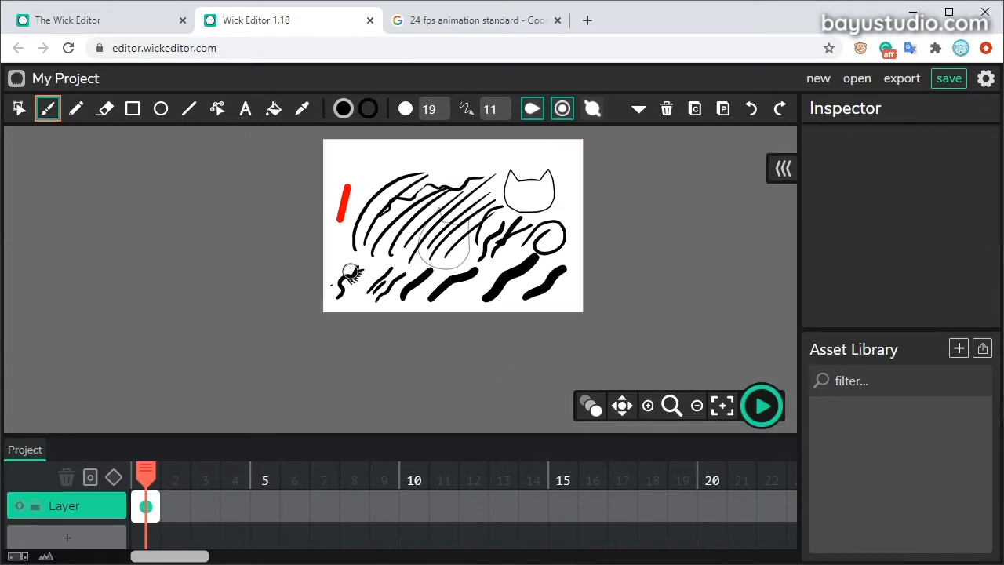
pyautogui.scroll(5, 366, 267)
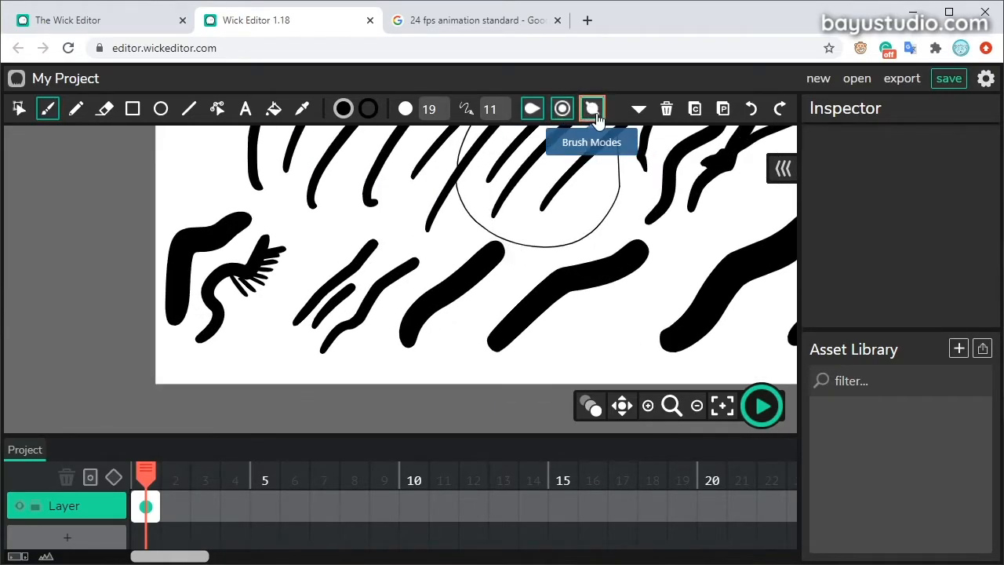
# Set the brush mode to the crossed-circle option and the fill colour to yellow, and paint along the upper side of the thick bent black stroke
pyautogui.click(596, 116)
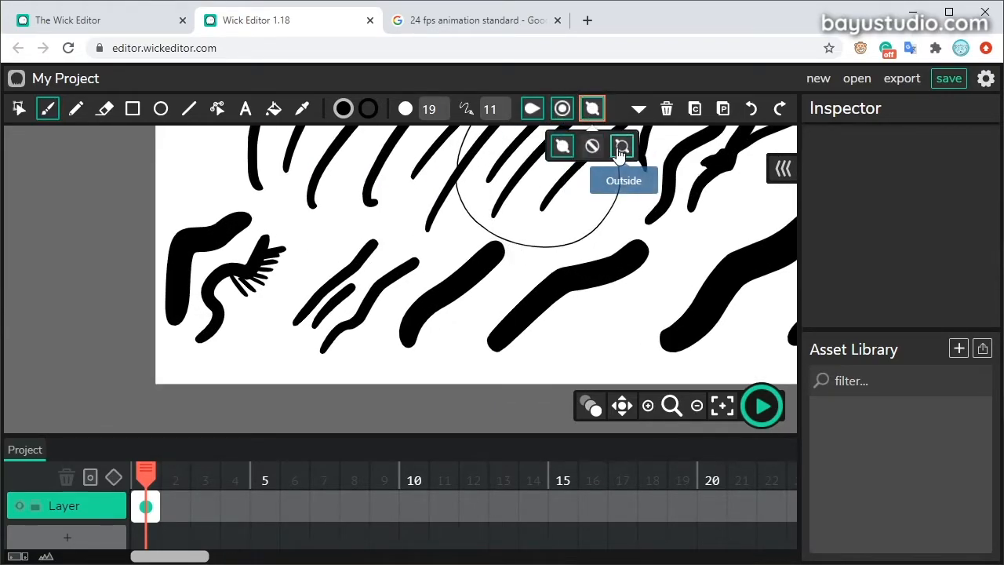
pyautogui.click(612, 118)
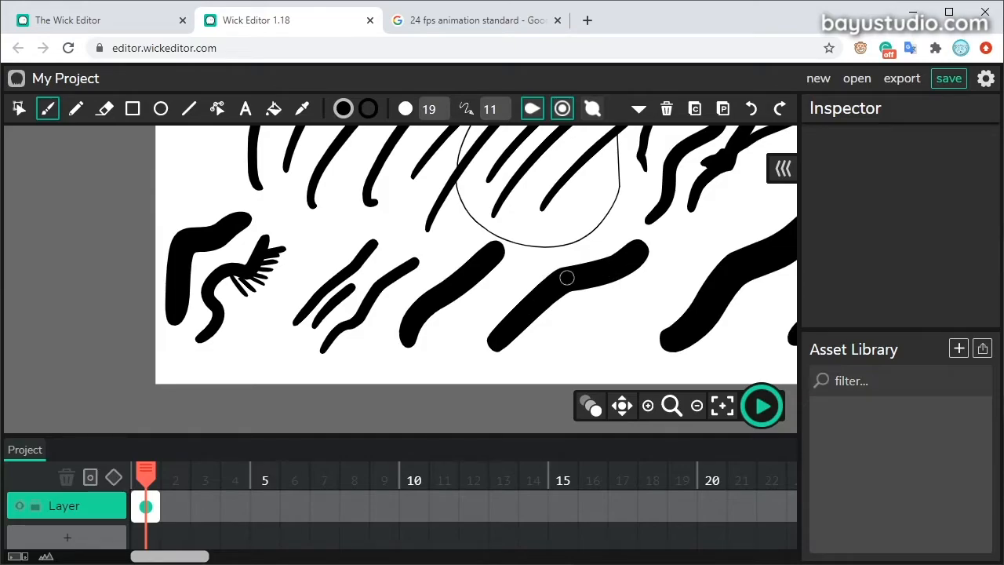
pyautogui.click(592, 109)
pyautogui.click(593, 147)
pyautogui.click(344, 108)
pyautogui.click(331, 168)
pyautogui.click(594, 108)
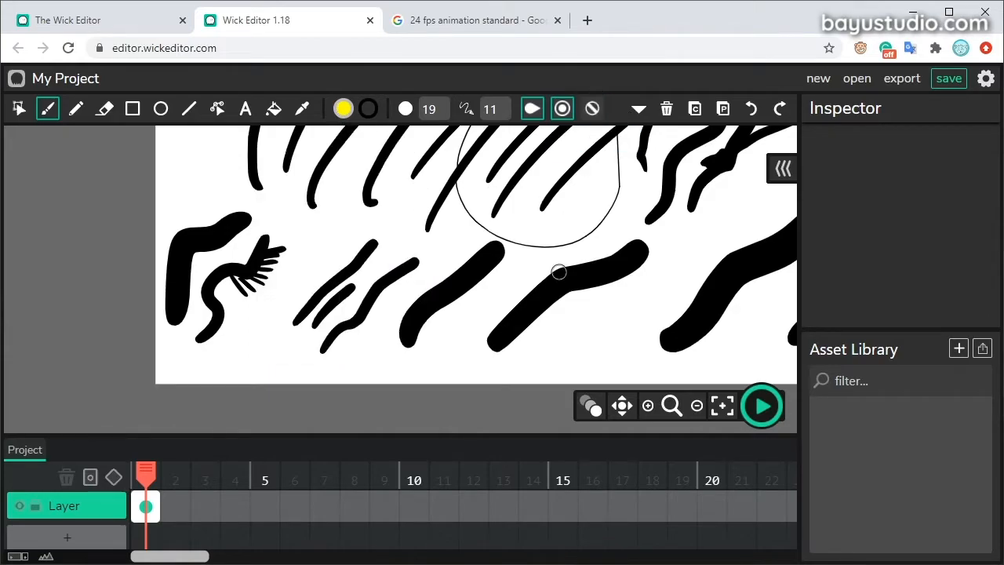
pyautogui.moveTo(495, 337)
pyautogui.mouseDown()
pyautogui.moveTo(552, 272)
pyautogui.moveTo(641, 243)
pyautogui.moveTo(549, 287)
pyautogui.mouseUp()
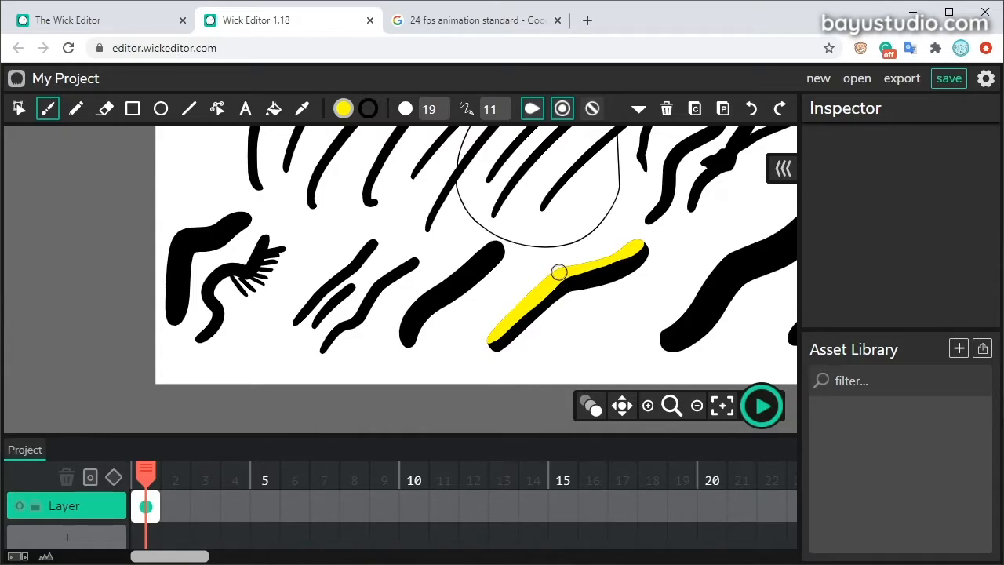
# Set the brush mode to the hollow-circle option and paint a yellow zigzag across the upper part of the yellow-and-black stroke
pyautogui.click(593, 108)
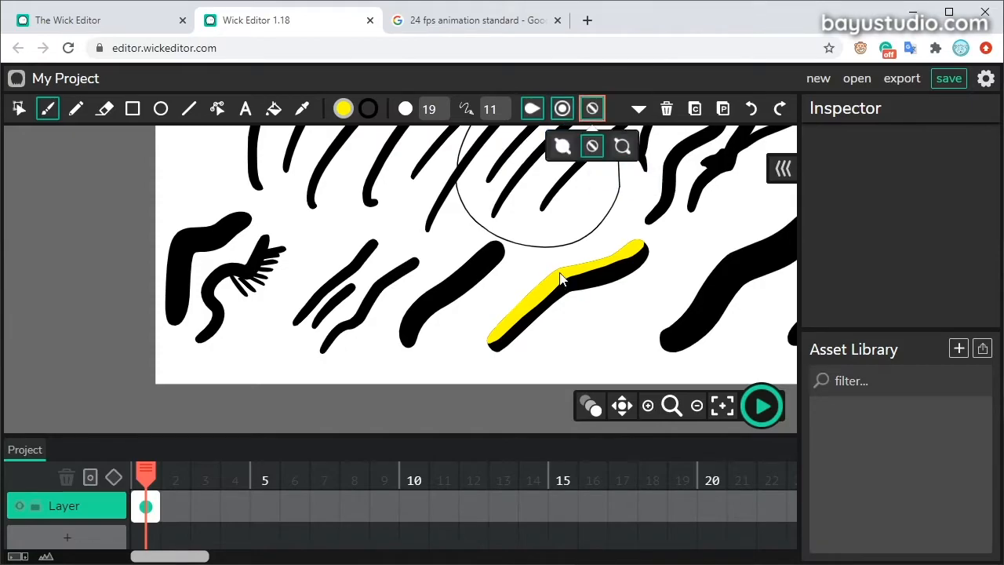
pyautogui.click(622, 146)
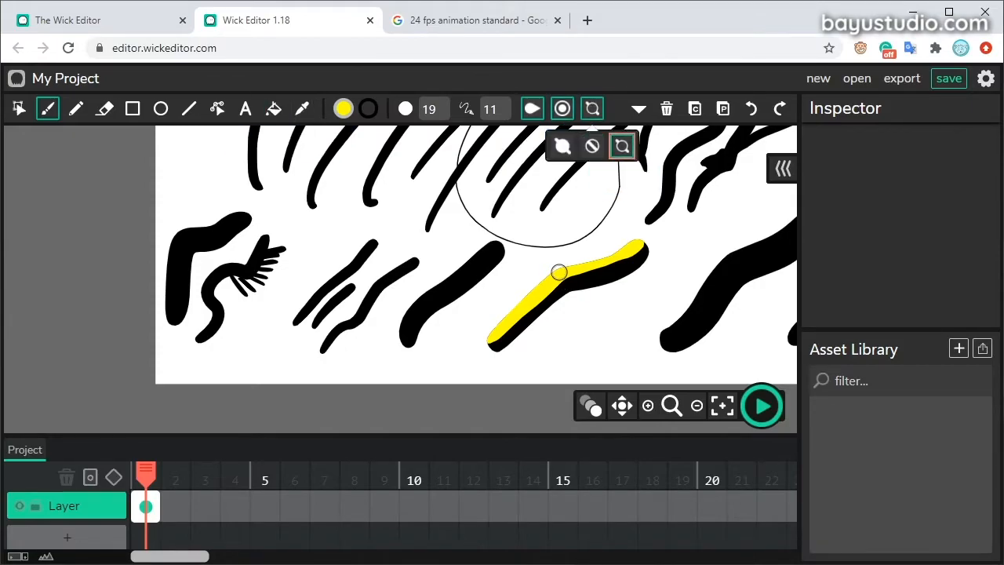
pyautogui.moveTo(616, 239)
pyautogui.mouseDown()
pyautogui.moveTo(585, 306)
pyautogui.moveTo(608, 243)
pyautogui.moveTo(593, 294)
pyautogui.moveTo(624, 237)
pyautogui.mouseUp()
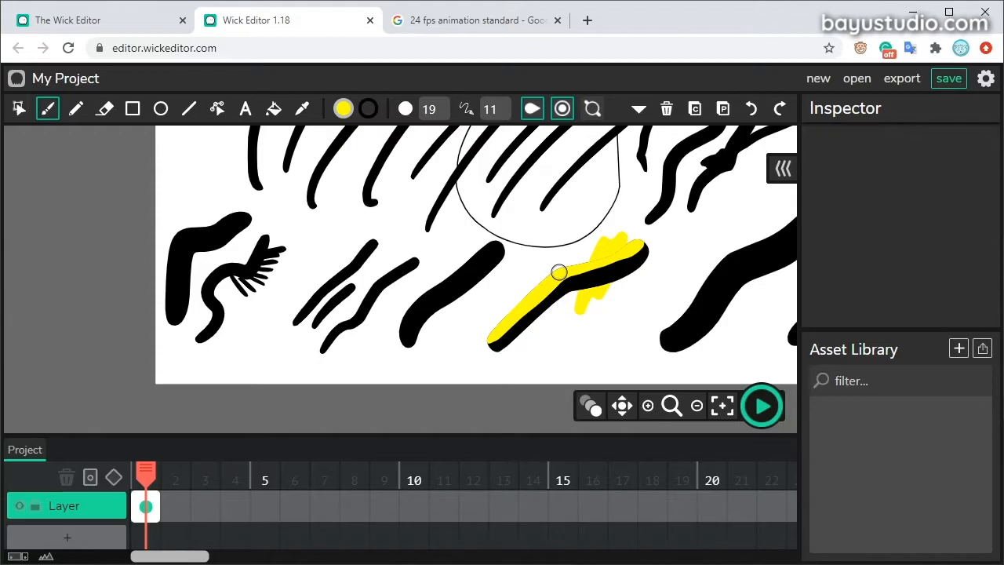
# Select all the artwork on the canvas and delete it
pyautogui.scroll(-5, 487, 322)
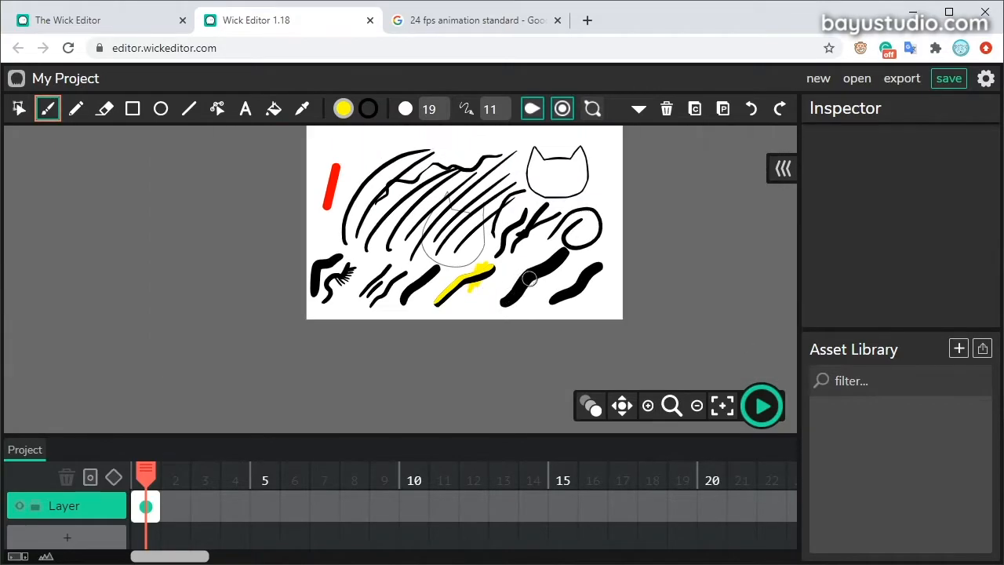
pyautogui.scroll(3, 547, 188)
pyautogui.click(18, 109)
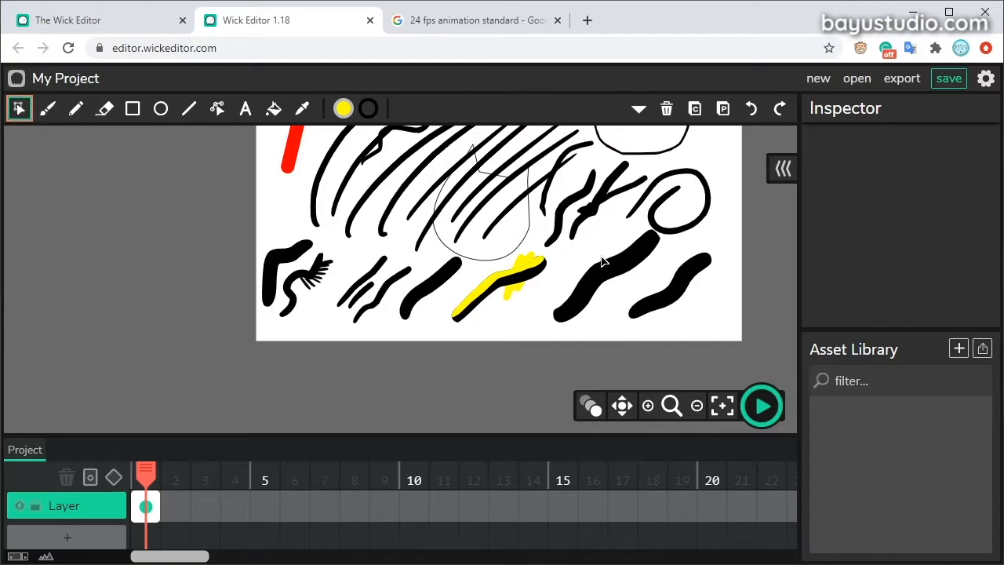
pyautogui.scroll(-4, 596, 263)
pyautogui.moveTo(322, 345)
pyautogui.mouseDown()
pyautogui.moveTo(419, 228)
pyautogui.moveTo(596, 162)
pyautogui.moveTo(595, 170)
pyautogui.mouseUp()
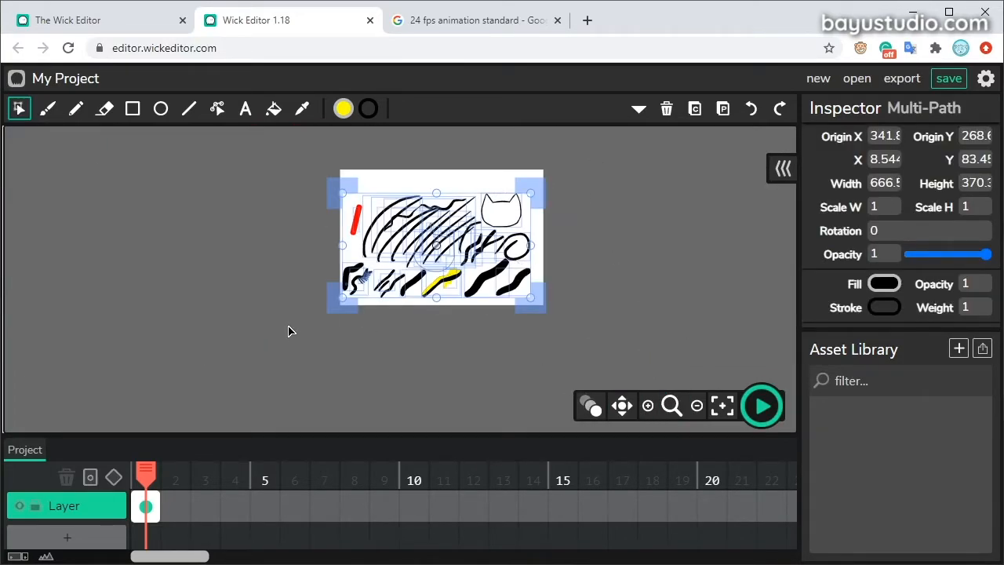
pyautogui.click(322, 356)
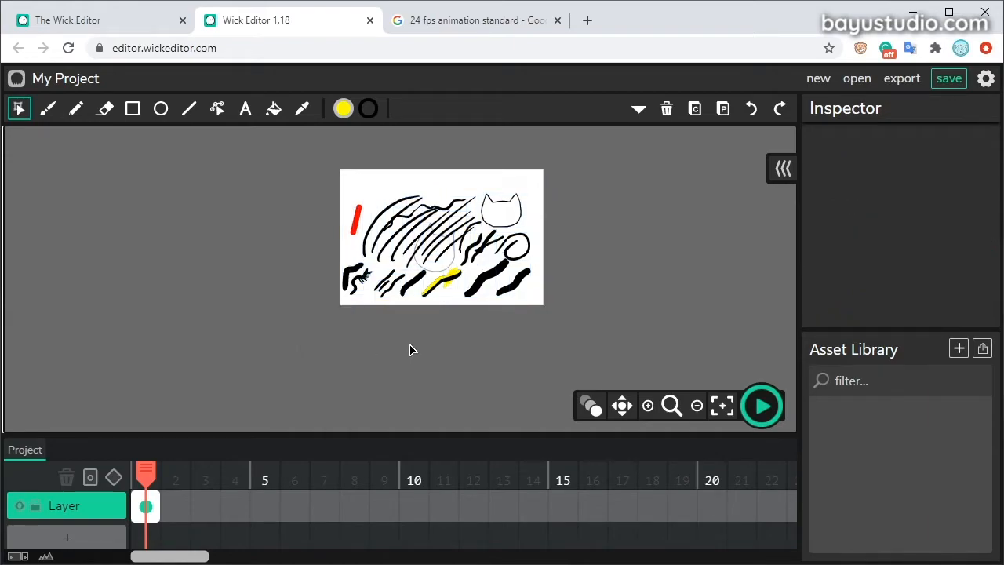
pyautogui.hotkey('ctrl', 'a')
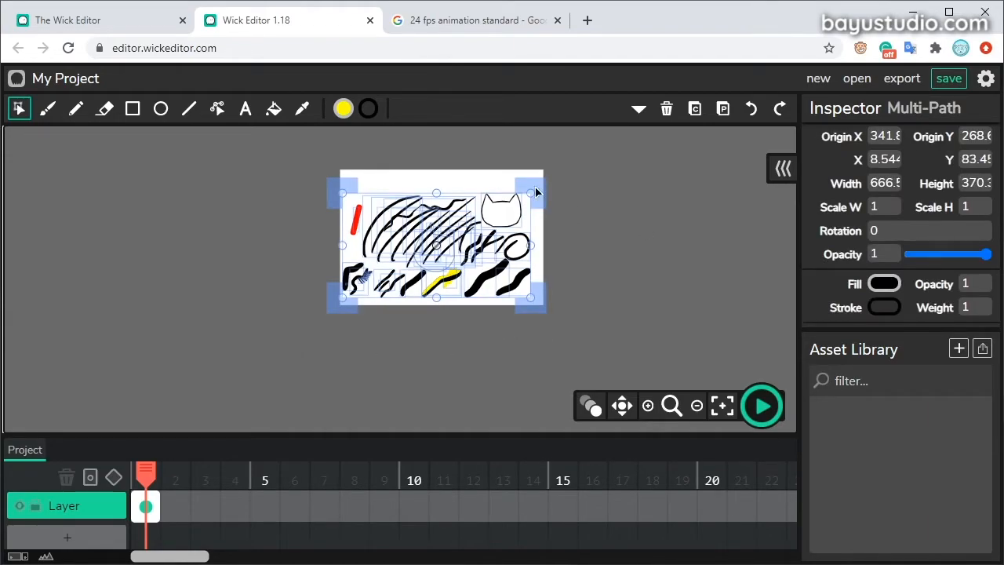
pyautogui.press('Delete')
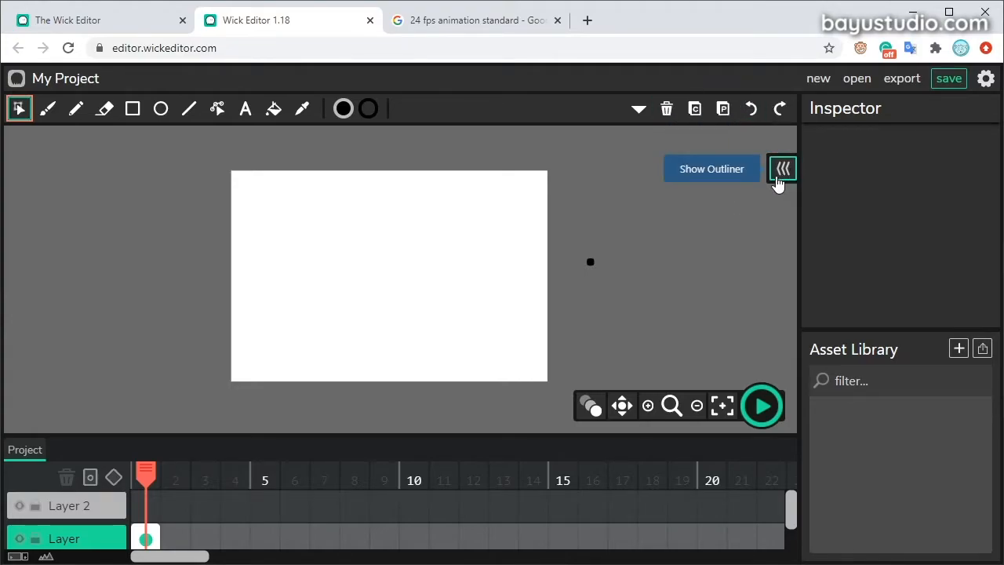
# Show the Outliner, select Layer, and paint two adjoining black scribbles near the middle of the canvas with the brush
pyautogui.click(783, 170)
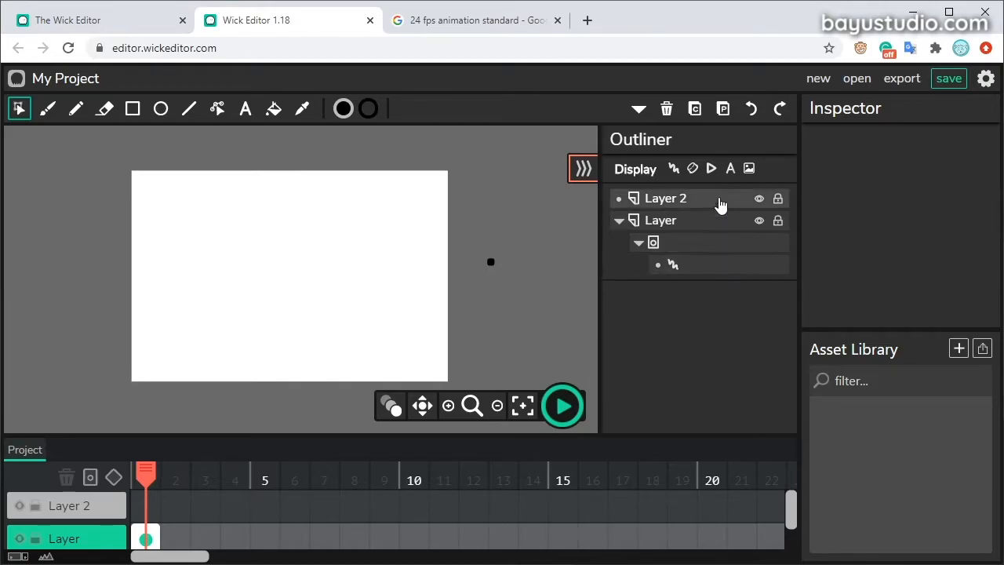
pyautogui.click(663, 222)
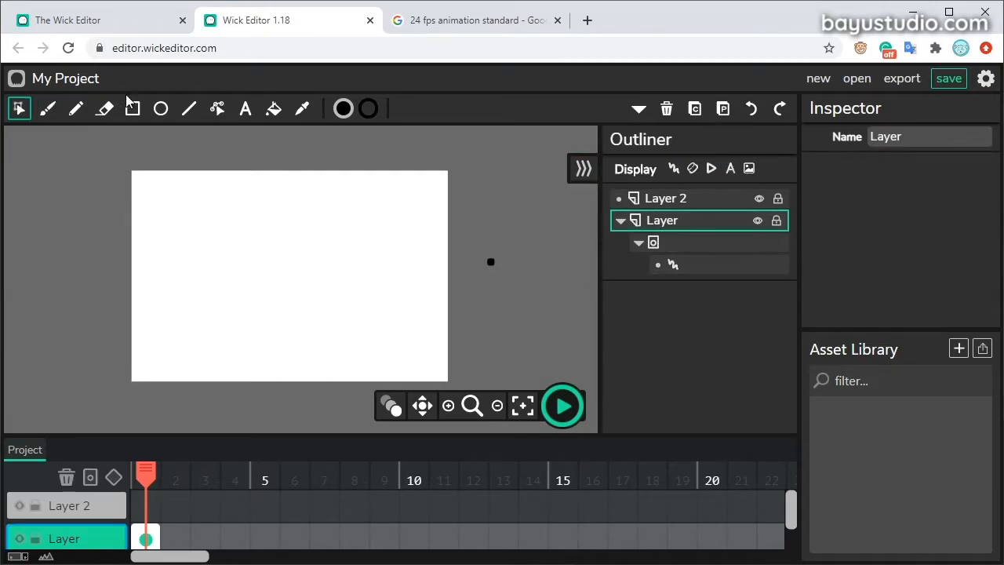
pyautogui.click(47, 108)
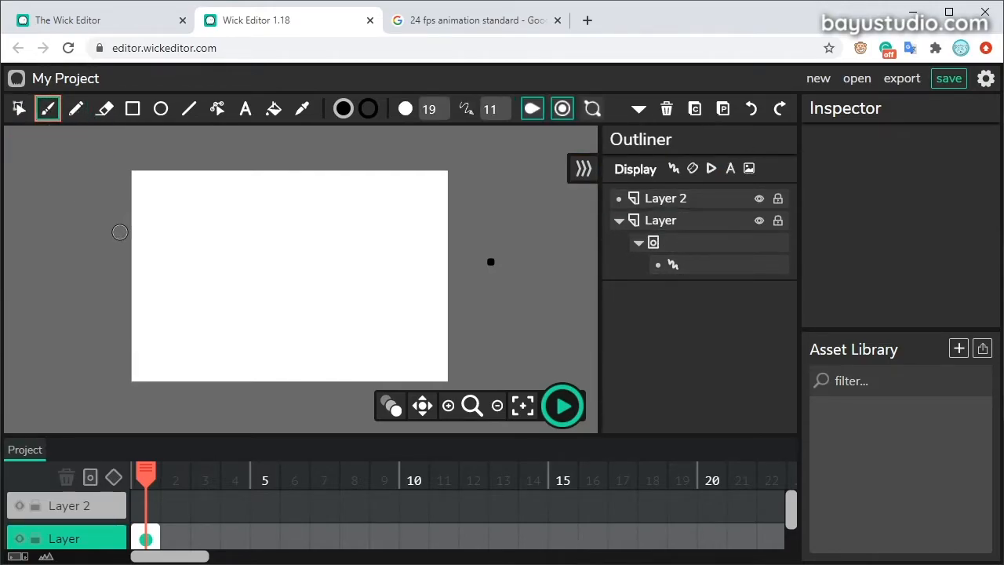
pyautogui.moveTo(226, 259)
pyautogui.mouseDown()
pyautogui.moveTo(252, 229)
pyautogui.moveTo(284, 267)
pyautogui.moveTo(303, 255)
pyautogui.mouseUp()
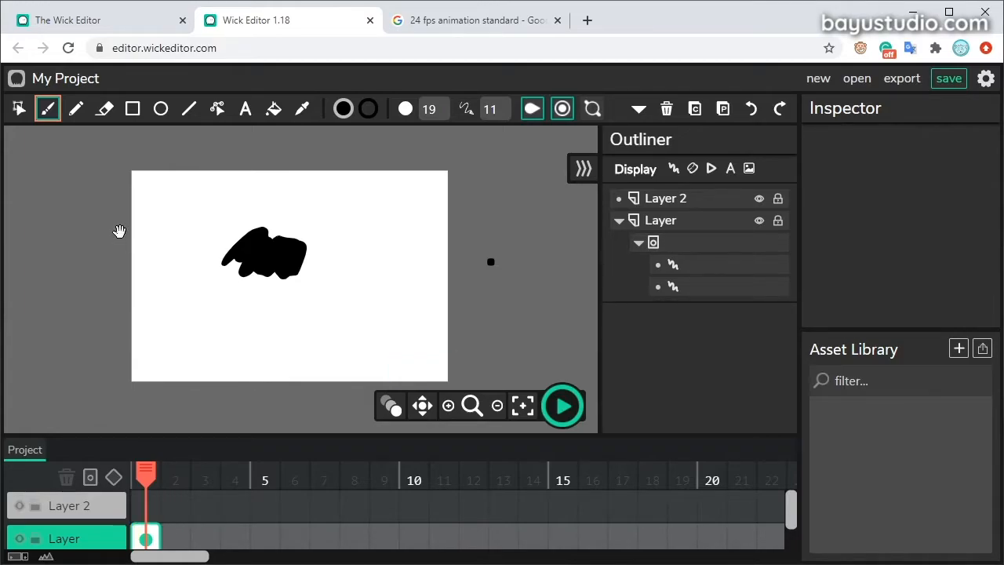
pyautogui.moveTo(274, 259)
pyautogui.mouseDown()
pyautogui.moveTo(268, 303)
pyautogui.moveTo(334, 259)
pyautogui.moveTo(302, 244)
pyautogui.moveTo(312, 220)
pyautogui.mouseUp()
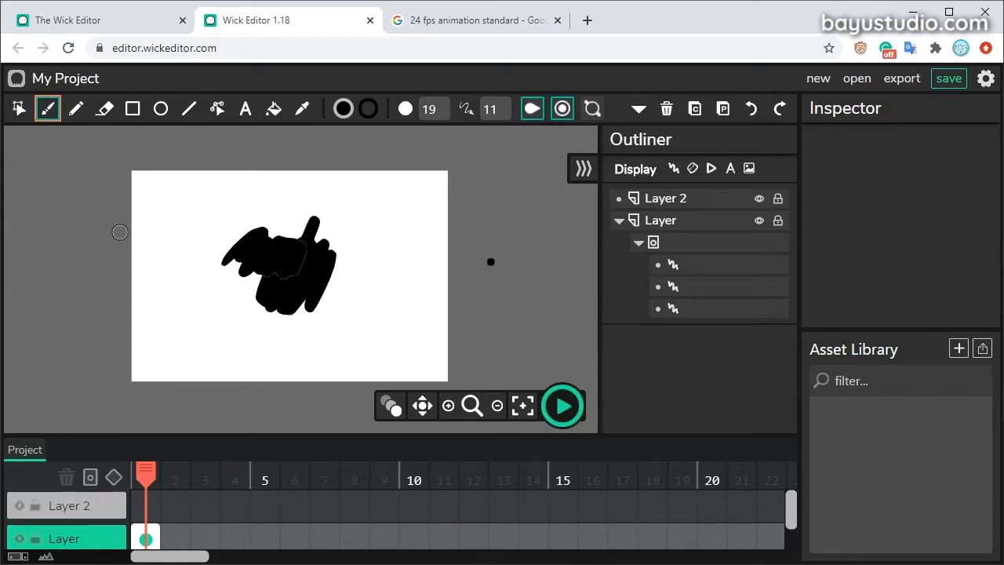
# Select the painted paths one by one in the Outliner and on the canvas to match each entry to its shape
pyautogui.click(718, 309)
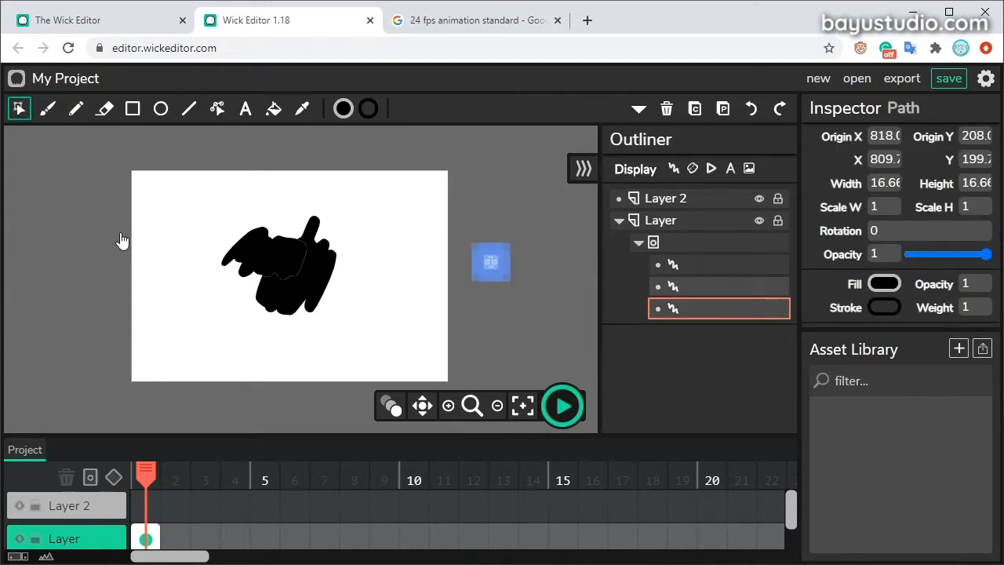
pyautogui.click(719, 286)
pyautogui.click(719, 265)
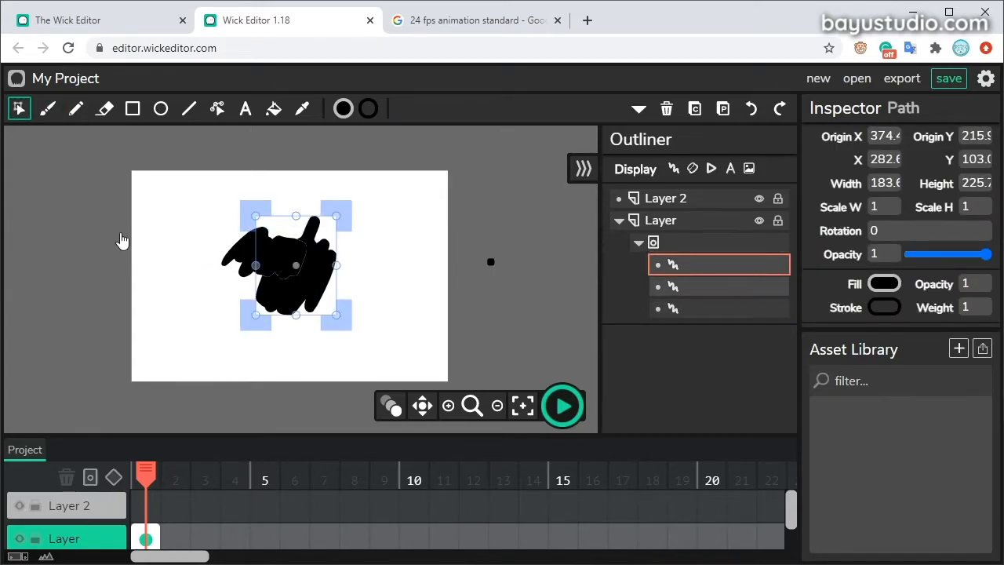
pyautogui.click(267, 255)
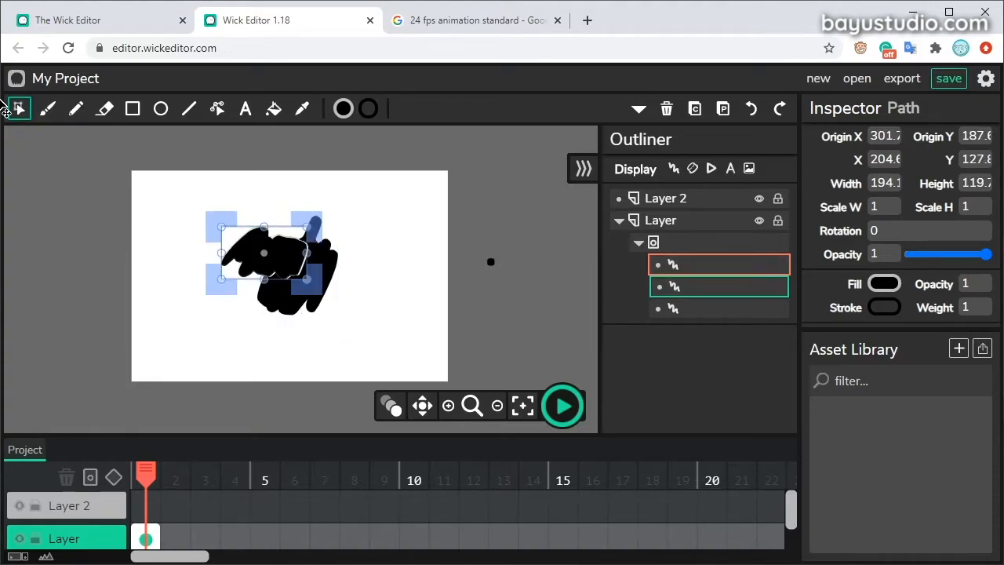
pyautogui.click(314, 275)
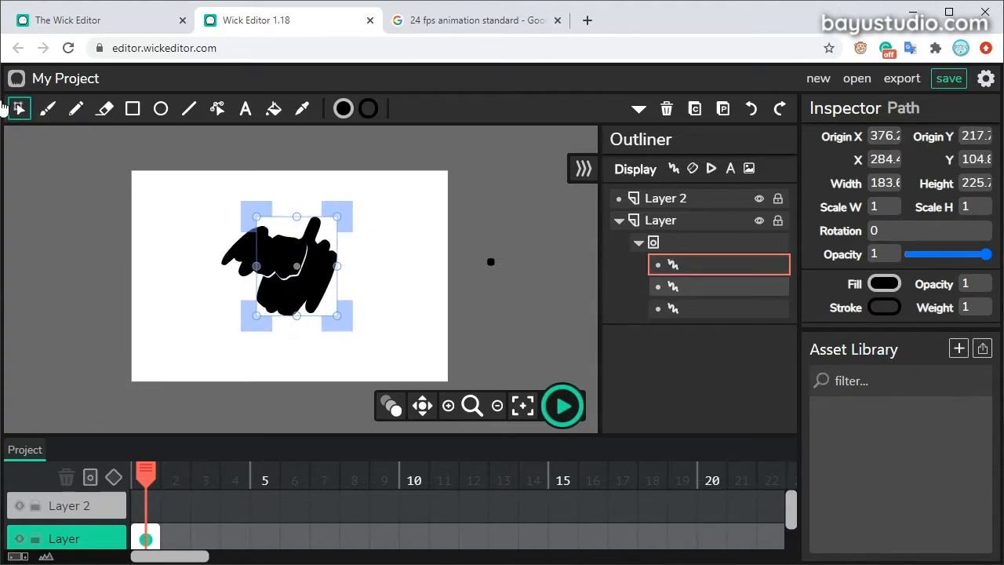
pyautogui.click(719, 286)
pyautogui.click(719, 308)
pyautogui.click(719, 287)
pyautogui.click(295, 300)
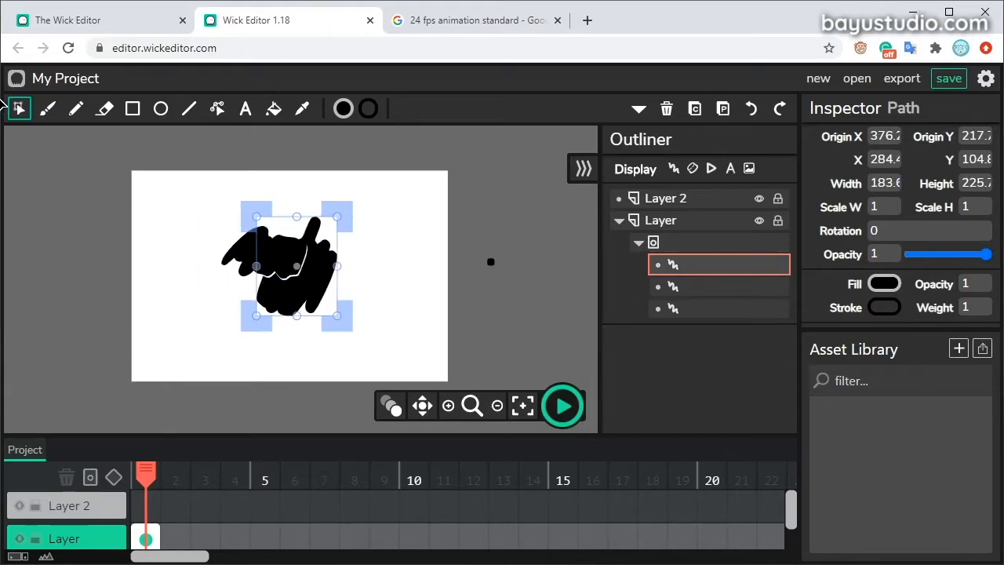
# Move the upper-left scribble onto the other one and combine the two shapes into a single path
pyautogui.hotkey('ctrl', 'a')
pyautogui.click(392, 330)
pyautogui.moveTo(265, 255); pyautogui.dragTo(289, 266)
pyautogui.moveTo(215, 338); pyautogui.dragTo(390, 202)
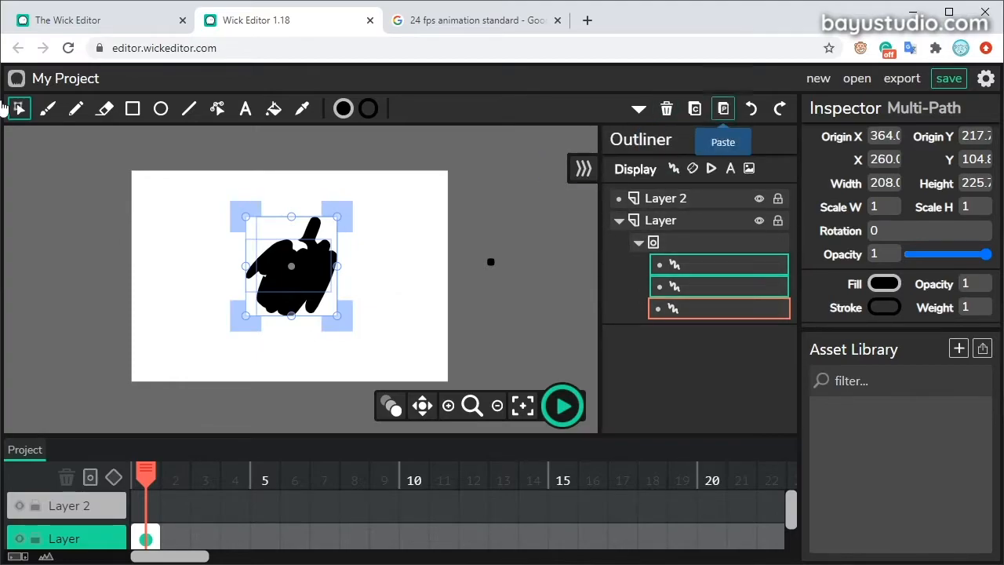
pyautogui.click(639, 108)
pyautogui.click(707, 142)
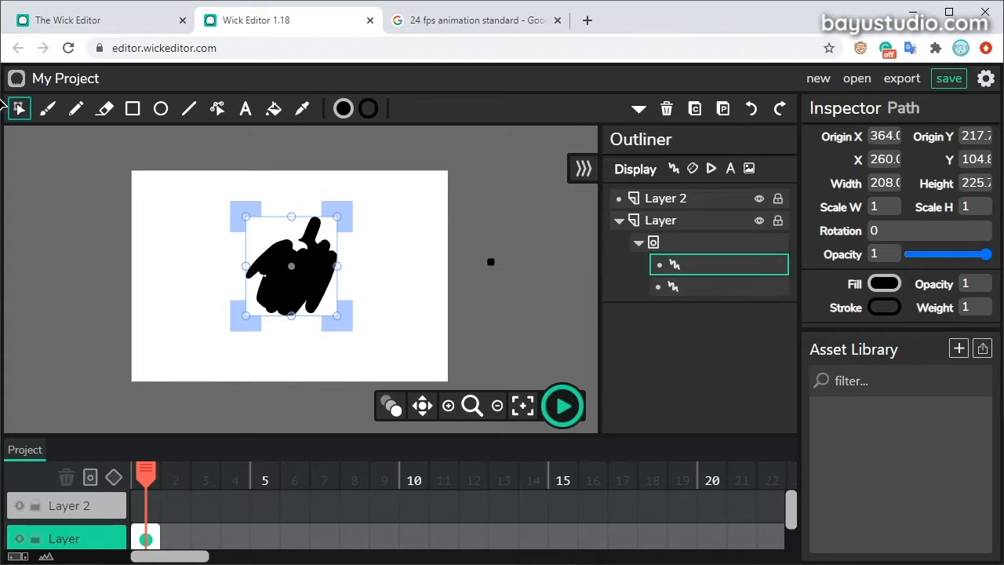
# Delete the combined black shape and select the first frame of Layer in the timeline
pyautogui.press('Delete')
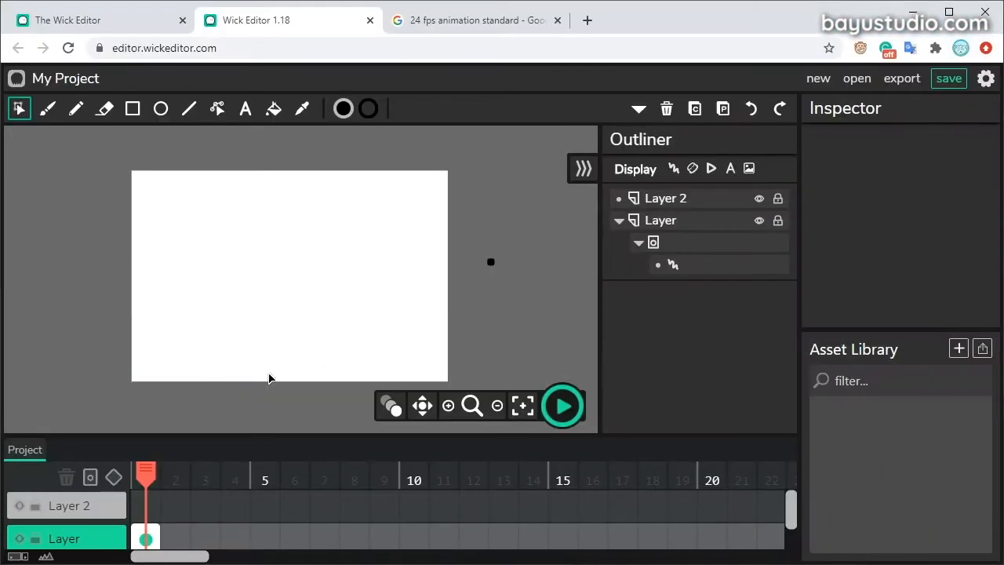
pyautogui.click(147, 536)
pyautogui.click(120, 545)
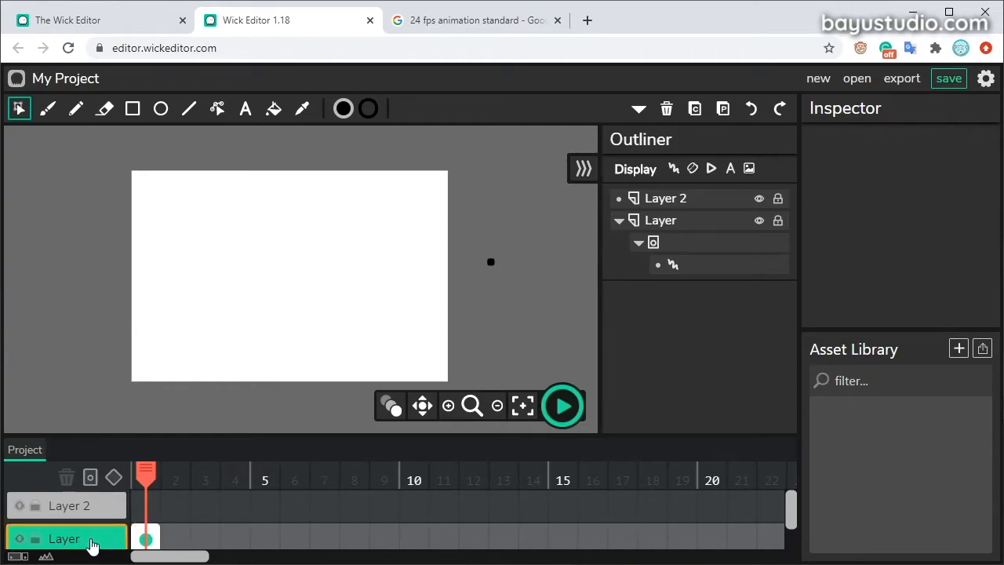
pyautogui.click(146, 538)
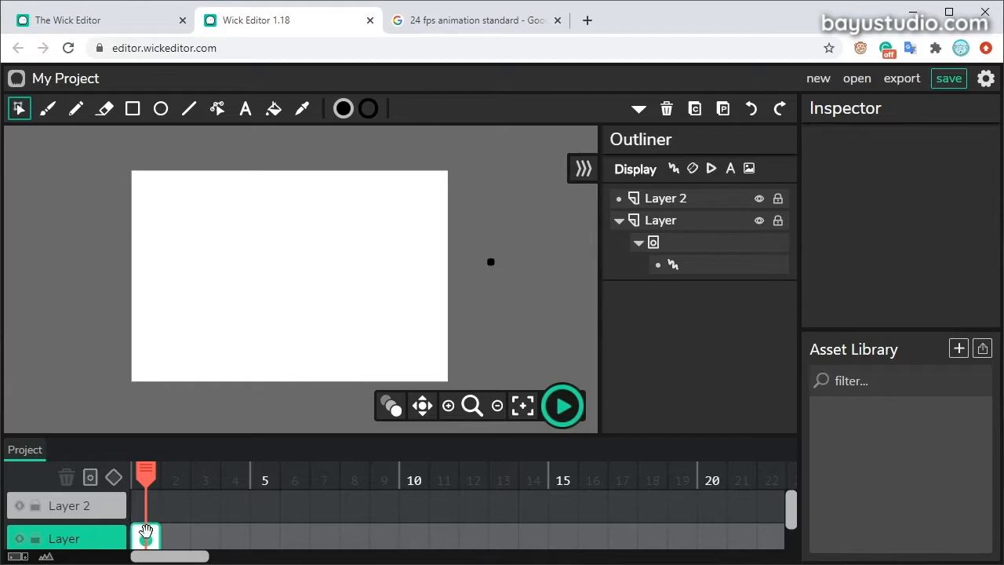
# Paint a black circle outline on frame 1, and add frame 2 to Layer with a slightly larger, lower circle outline
pyautogui.scroll(2, 226, 252)
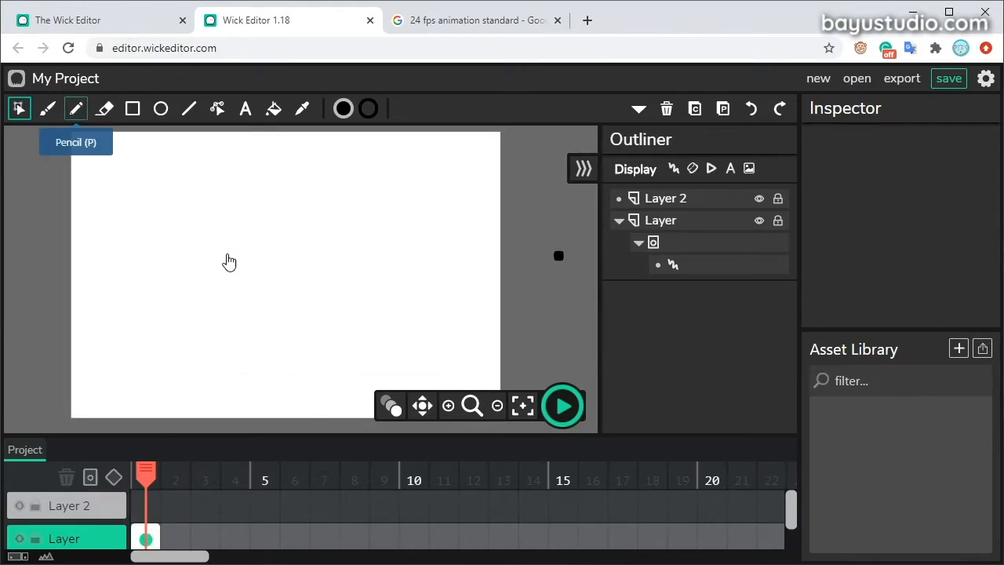
pyautogui.press('b')
pyautogui.moveTo(219, 289)
pyautogui.mouseDown()
pyautogui.moveTo(206, 265)
pyautogui.moveTo(272, 292)
pyautogui.mouseUp()
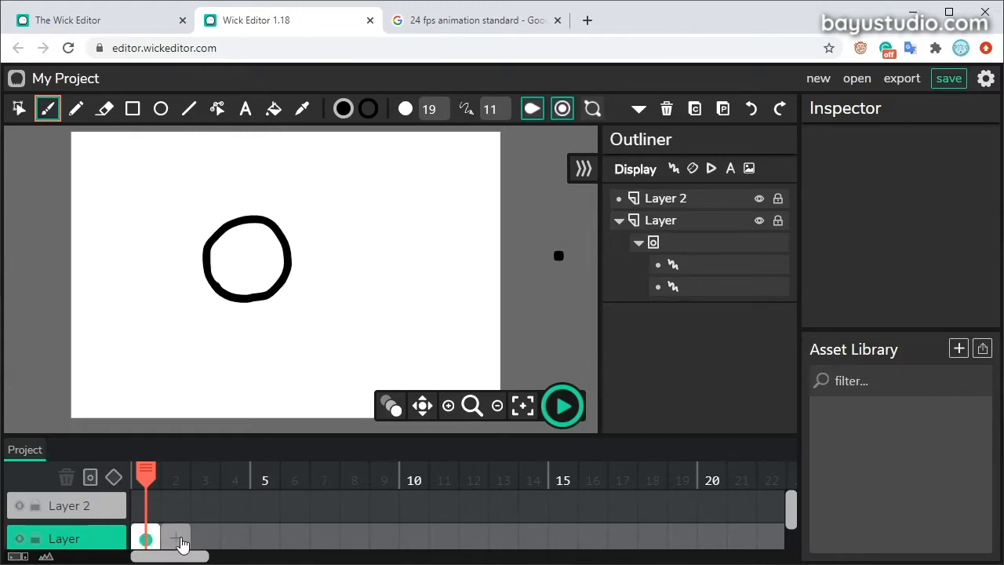
pyautogui.click(179, 541)
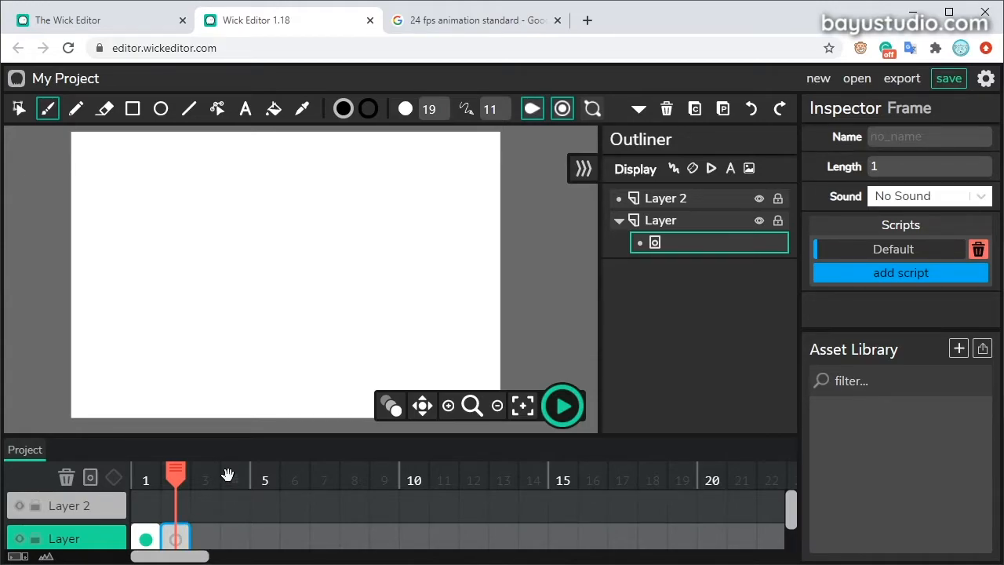
pyautogui.moveTo(185, 323)
pyautogui.mouseDown()
pyautogui.moveTo(219, 238)
pyautogui.moveTo(274, 310)
pyautogui.moveTo(226, 338)
pyautogui.moveTo(183, 326)
pyautogui.mouseUp()
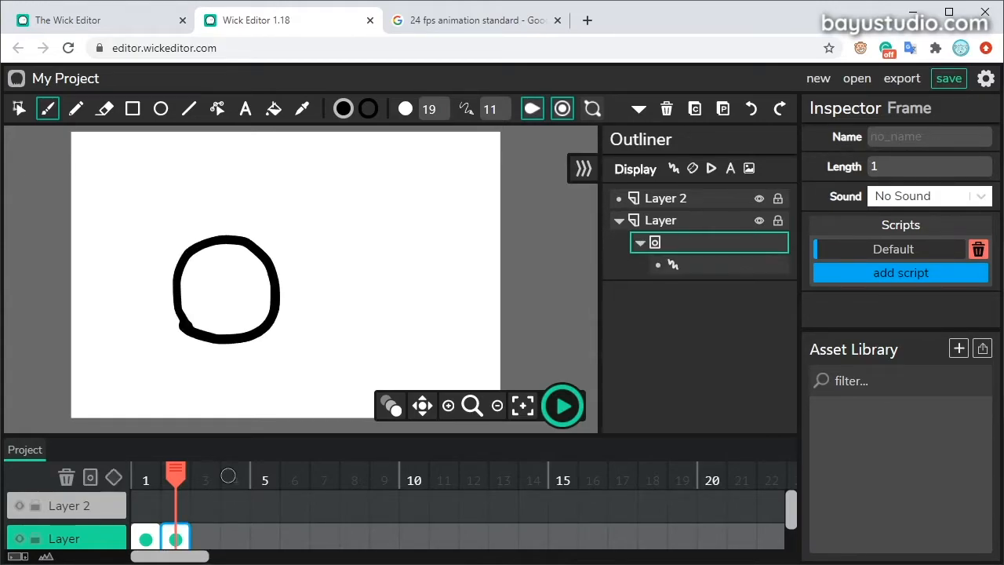
# Play the two-frame animation, stop it, and move the playhead to frame 2
pyautogui.click(566, 405)
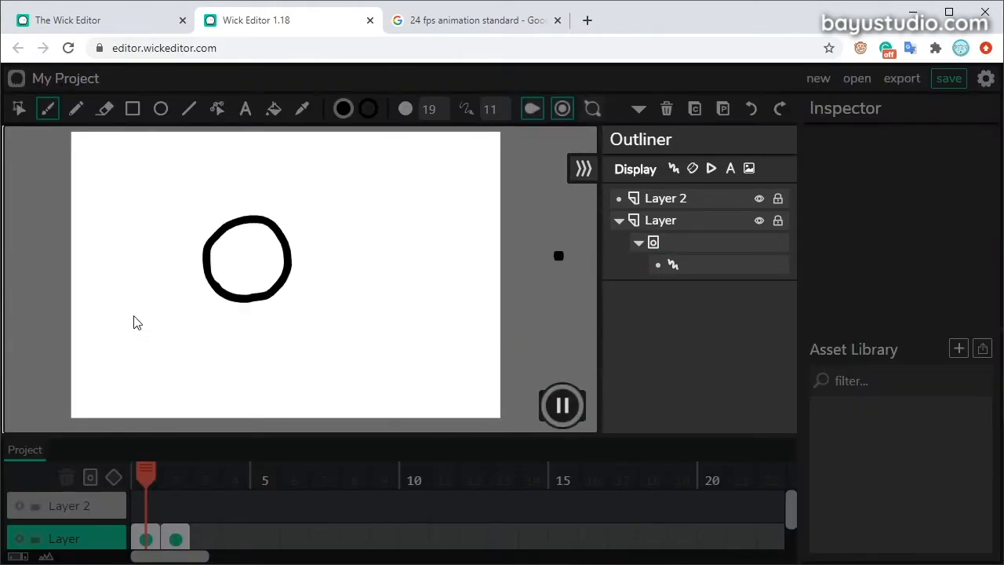
pyautogui.click(563, 406)
pyautogui.moveTo(173, 476)
pyautogui.mouseDown()
pyautogui.moveTo(153, 478)
pyautogui.moveTo(180, 484)
pyautogui.mouseUp()
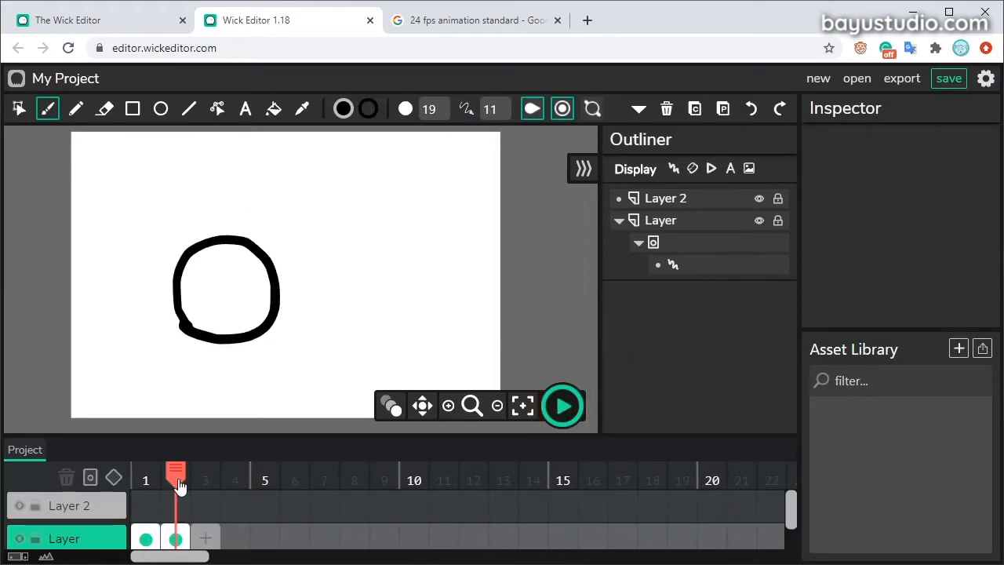
# Add frame 3 to Layer with a circle outline slightly lower than the one on frame 2, and turn on onion skinning
pyautogui.click(205, 538)
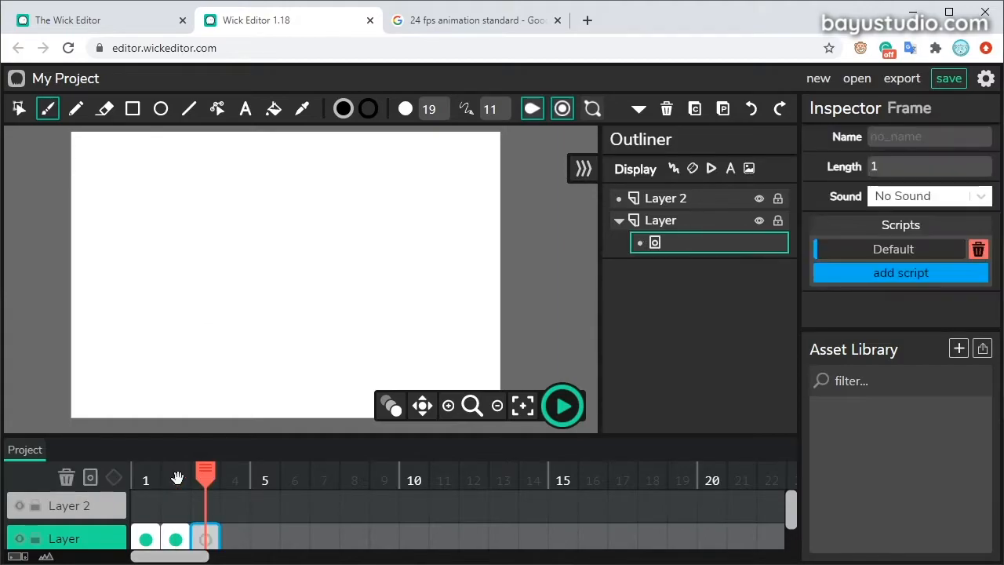
pyautogui.moveTo(206, 339)
pyautogui.mouseDown()
pyautogui.moveTo(245, 248)
pyautogui.moveTo(222, 346)
pyautogui.moveTo(193, 339)
pyautogui.mouseUp()
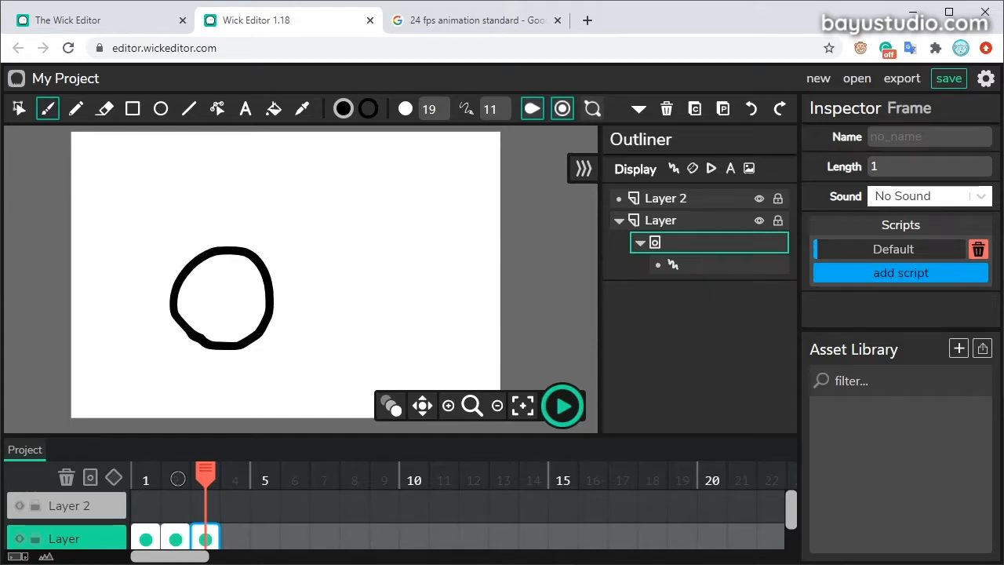
pyautogui.click(393, 409)
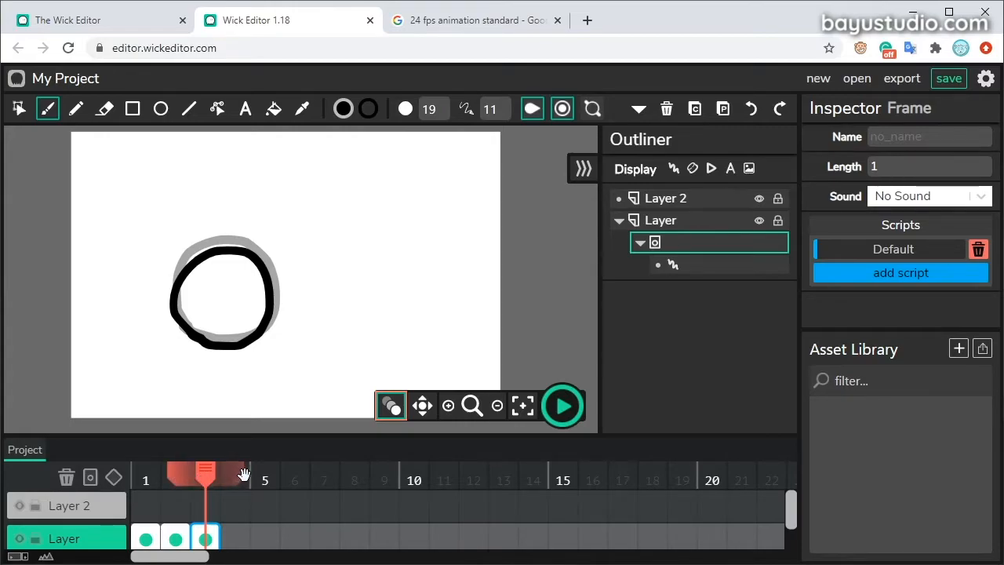
# Move the playhead to frame 2 to view the neighbouring frames' onion skins, and play the three-frame animation
pyautogui.moveTo(200, 477)
pyautogui.mouseDown()
pyautogui.moveTo(175, 476)
pyautogui.moveTo(204, 476)
pyautogui.moveTo(176, 477)
pyautogui.moveTo(186, 480)
pyautogui.mouseUp()
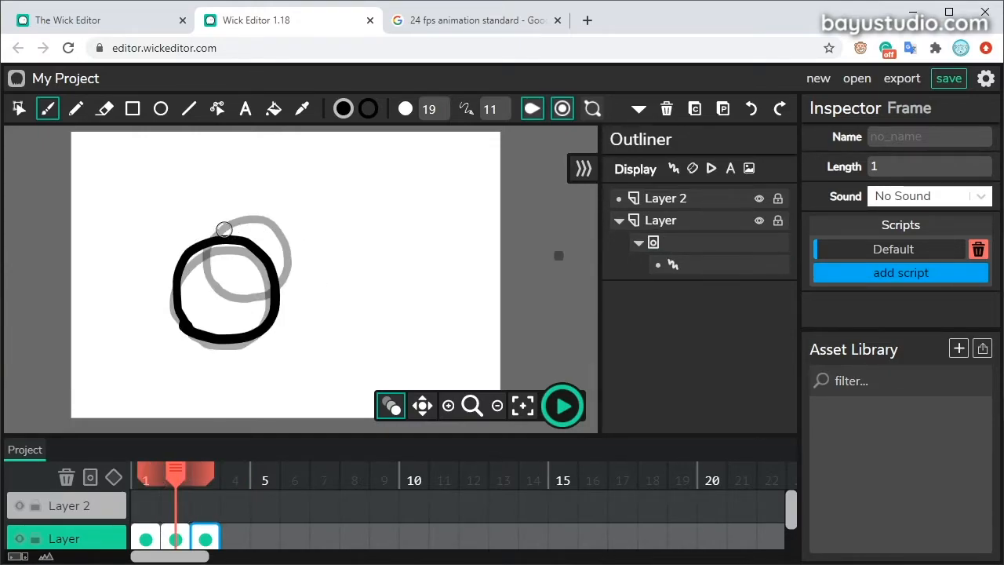
pyautogui.moveTo(169, 471)
pyautogui.mouseDown()
pyautogui.moveTo(142, 472)
pyautogui.moveTo(171, 469)
pyautogui.mouseUp()
pyautogui.click(568, 412)
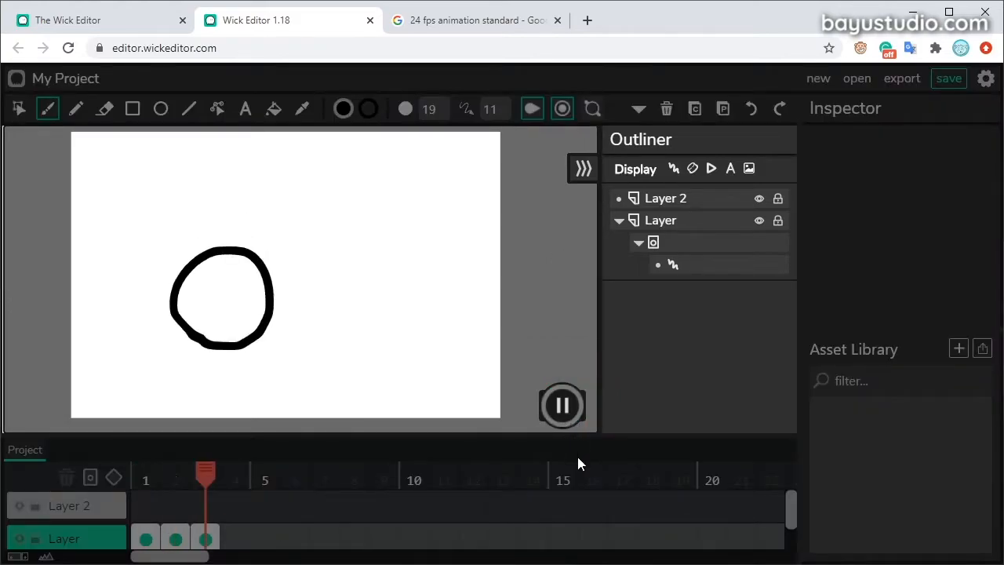
# Stop the playback, return to frame 2 and extend the forward onion skin range to frame 6
pyautogui.click(563, 406)
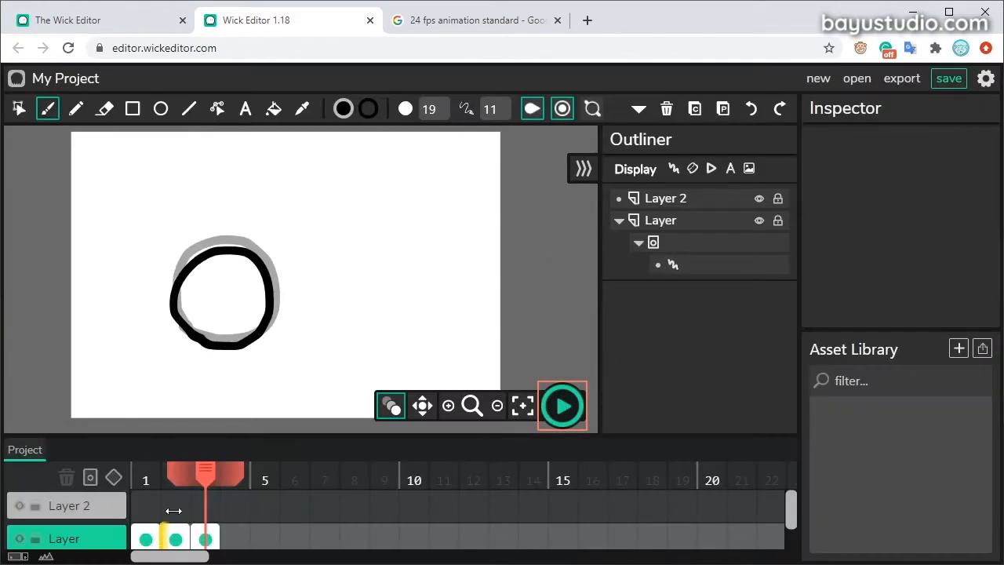
pyautogui.click(176, 480)
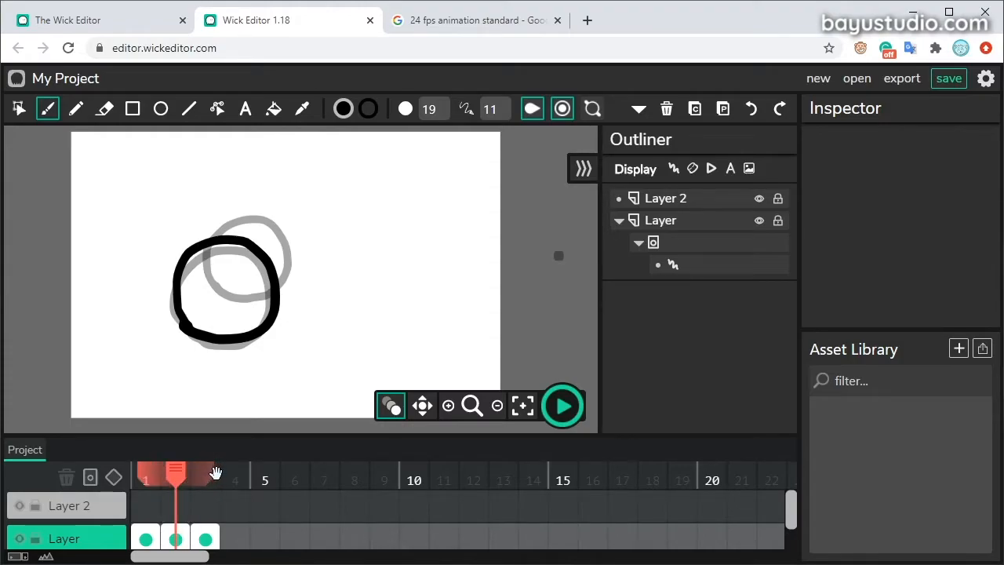
pyautogui.moveTo(212, 471); pyautogui.dragTo(287, 472)
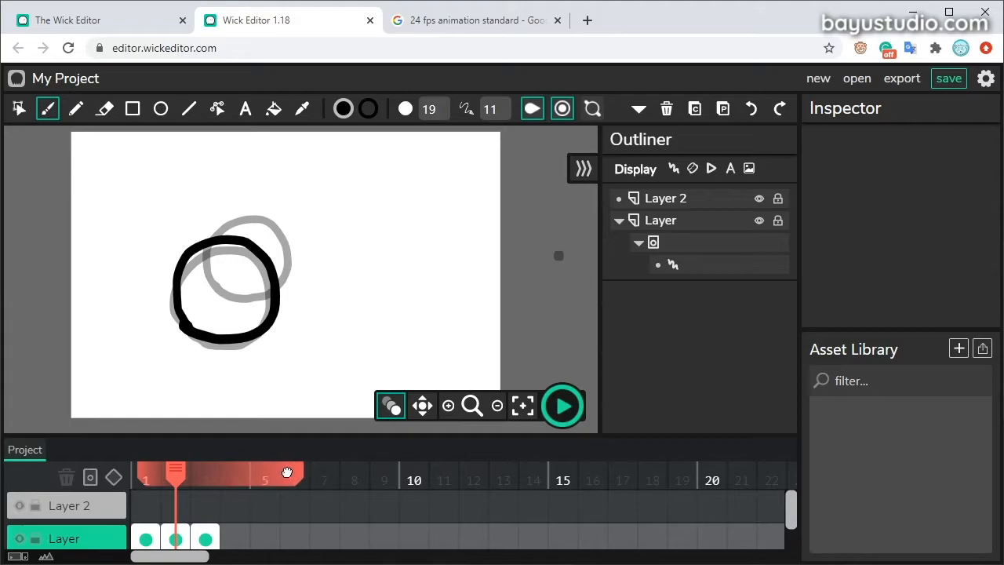
# Add frame 4 to Layer with a star outline, and move the playhead to frame 2 to view its onion skin
pyautogui.click(236, 539)
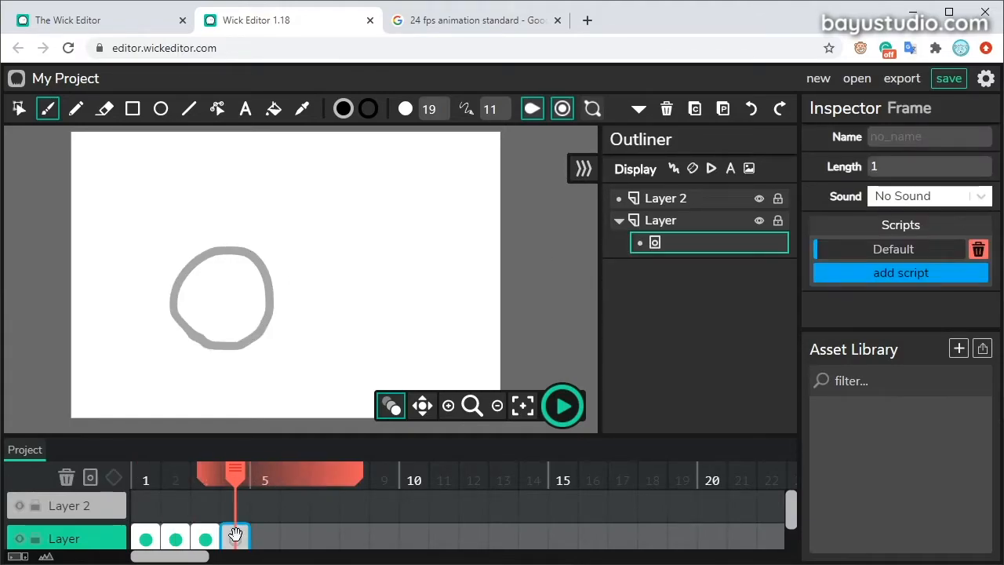
pyautogui.moveTo(211, 287)
pyautogui.mouseDown()
pyautogui.moveTo(239, 286)
pyautogui.moveTo(198, 315)
pyautogui.moveTo(210, 286)
pyautogui.mouseUp()
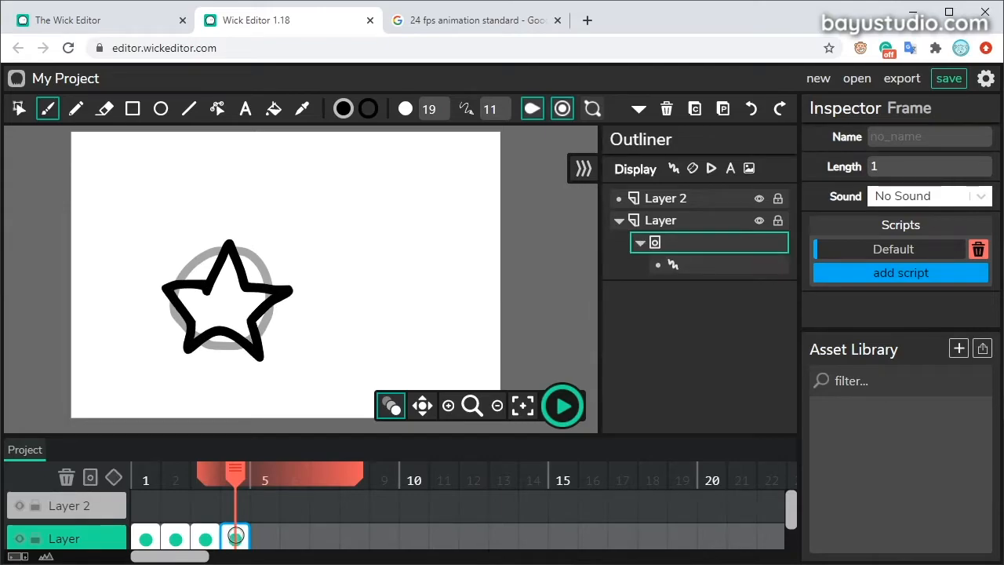
pyautogui.moveTo(225, 468); pyautogui.dragTo(176, 470)
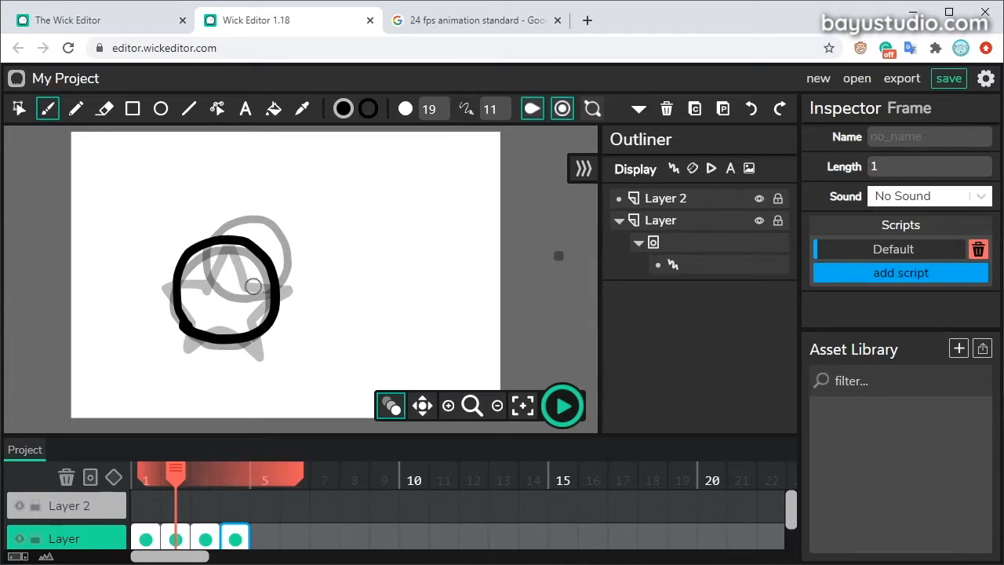
# Add frame 6 to Layer with a circle outline over the star, and move the playhead back to frame 2
pyautogui.click(294, 539)
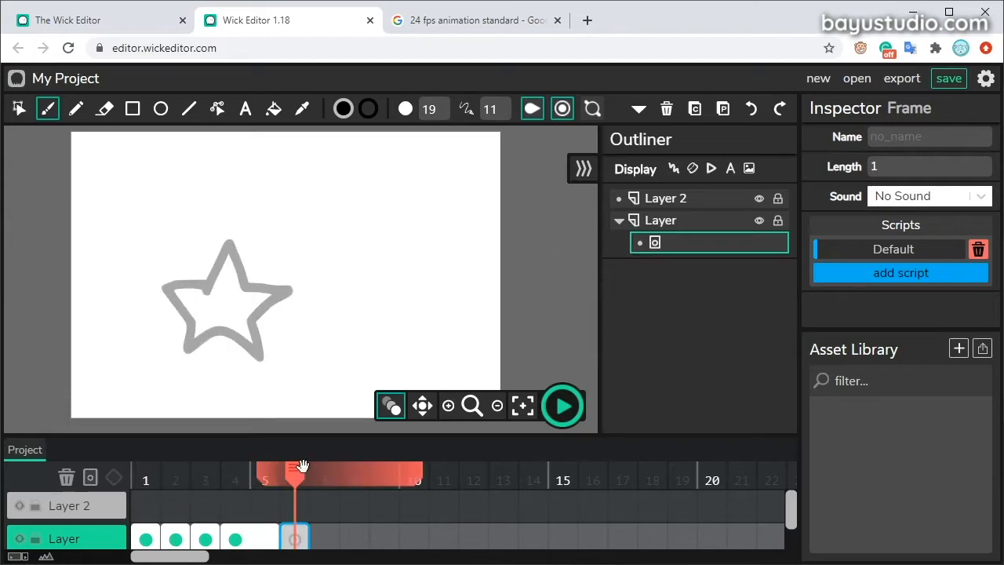
pyautogui.moveTo(203, 333); pyautogui.dragTo(212, 339)
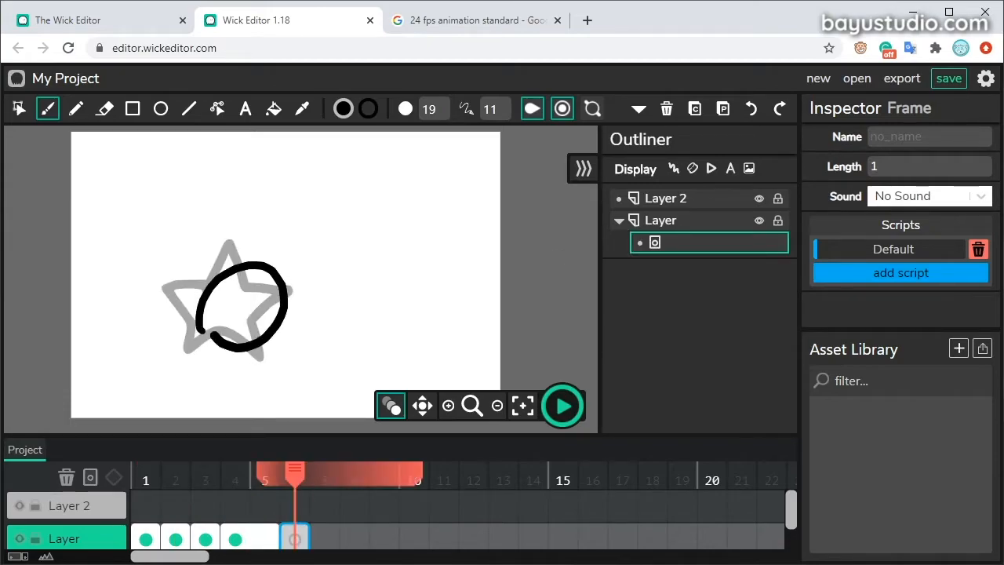
pyautogui.moveTo(294, 472)
pyautogui.mouseDown()
pyautogui.moveTo(136, 474)
pyautogui.moveTo(175, 474)
pyautogui.mouseUp()
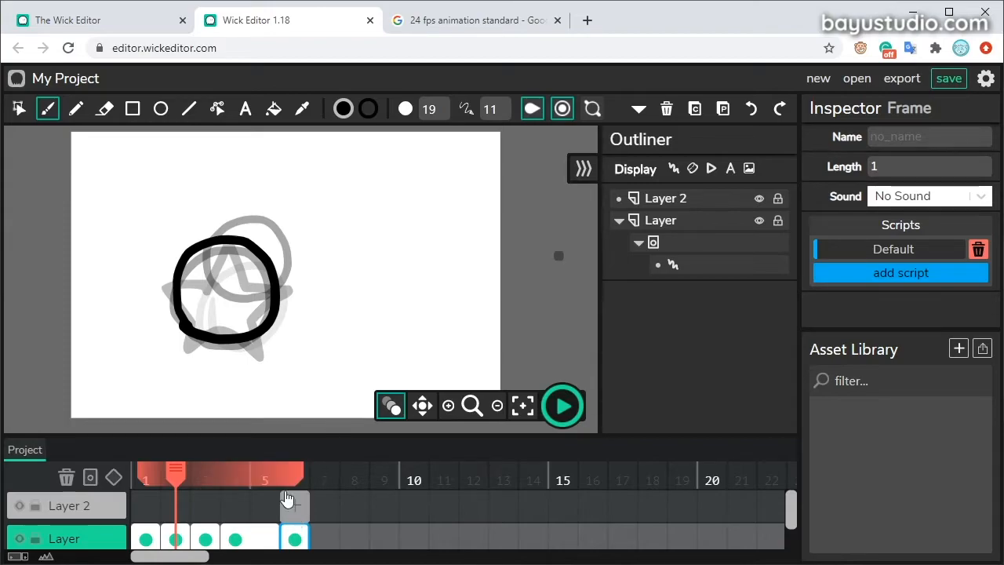
# Delete frame 6 from Layer and extend the star frame to a length of 8
pyautogui.click(292, 539)
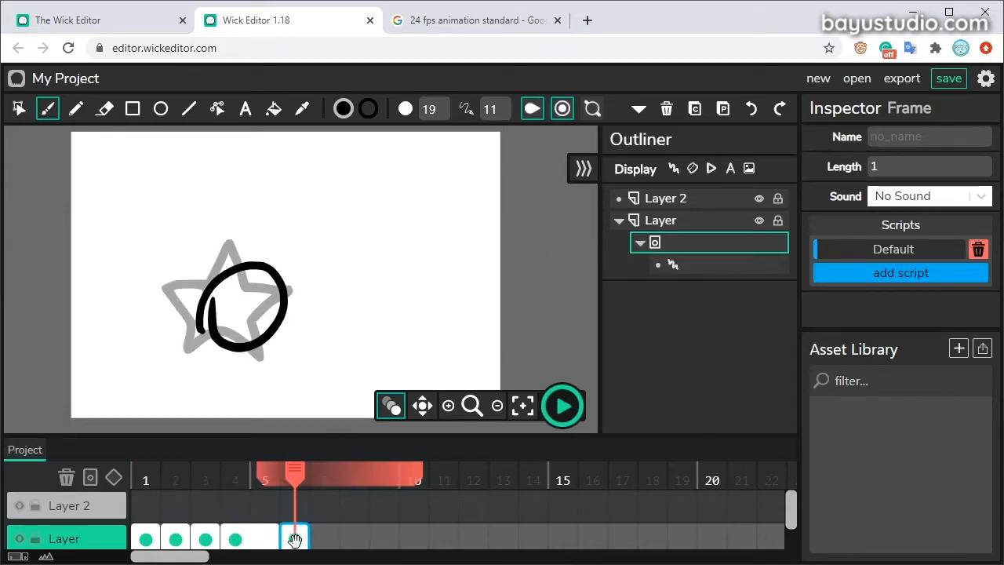
pyautogui.scroll(-1, 336, 542)
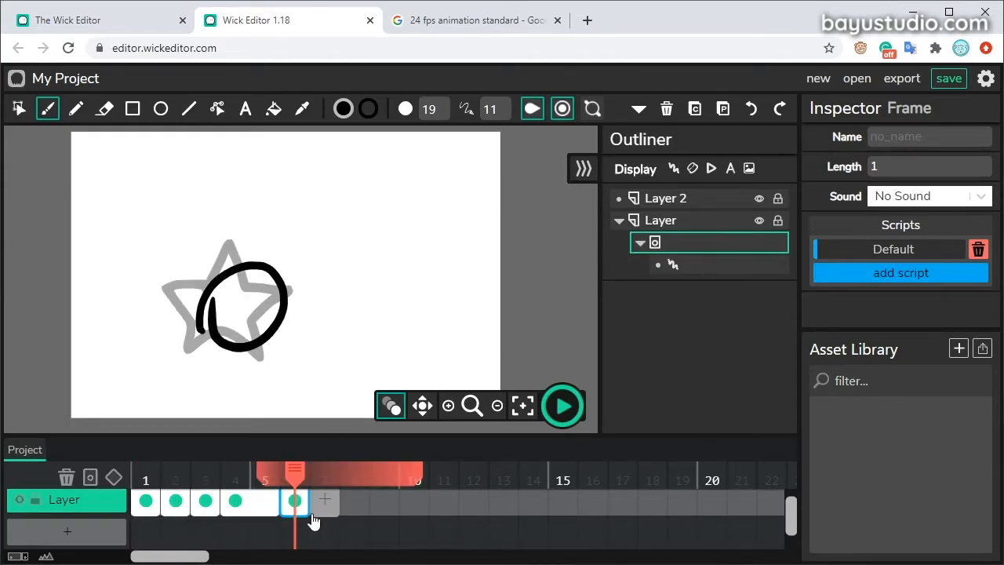
pyautogui.press('Delete')
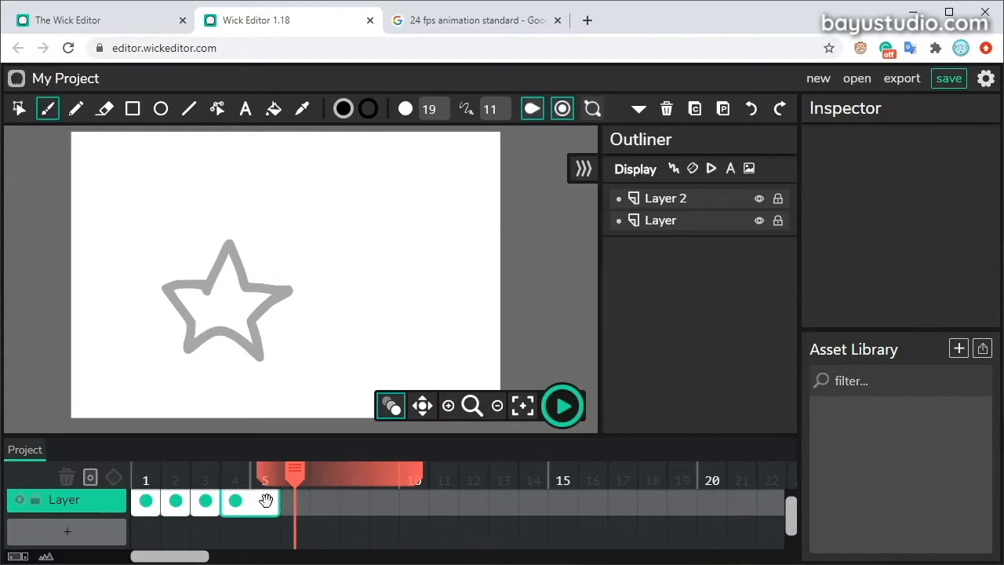
pyautogui.moveTo(273, 503); pyautogui.dragTo(463, 502)
pyautogui.scroll(1, 438, 503)
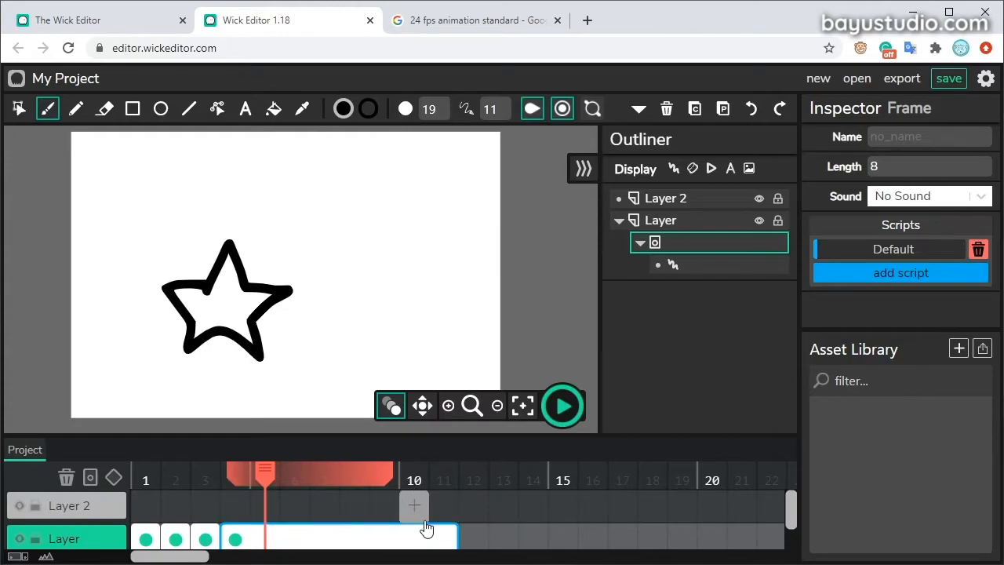
# Scrub the playhead to frame 9 and back to frame 4, and turn off onion skinning
pyautogui.moveTo(261, 472); pyautogui.dragTo(384, 477)
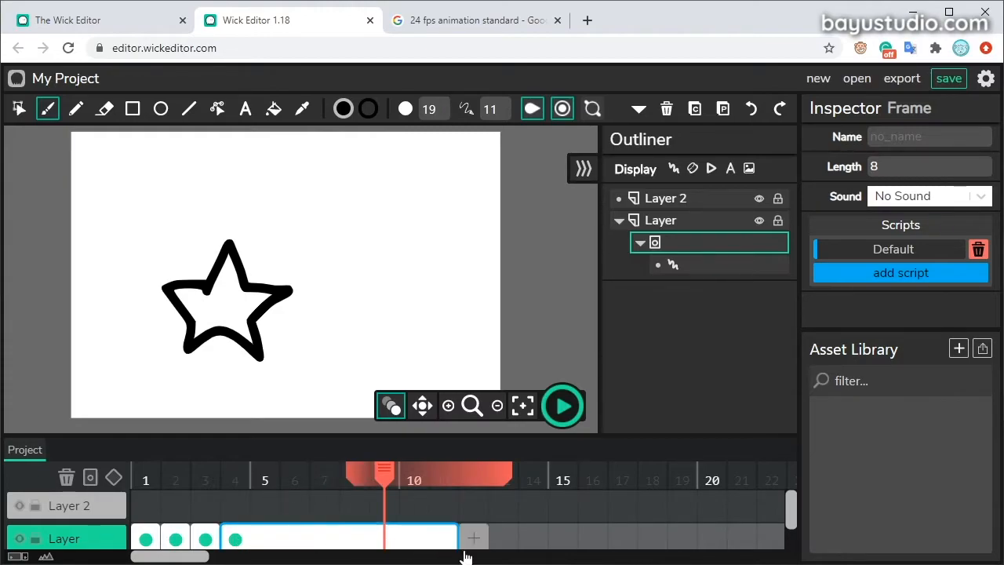
pyautogui.moveTo(348, 480); pyautogui.dragTo(237, 486)
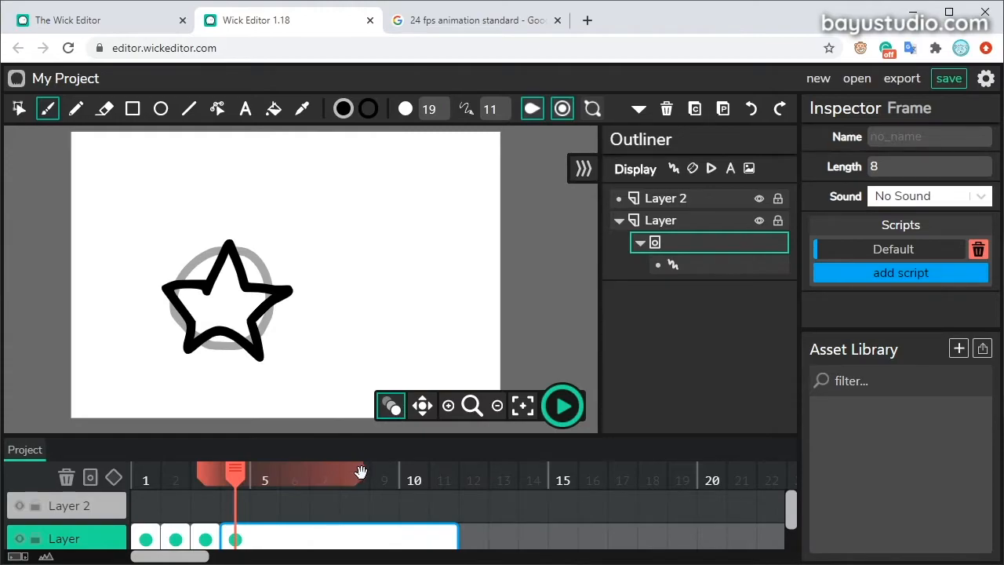
pyautogui.click(391, 407)
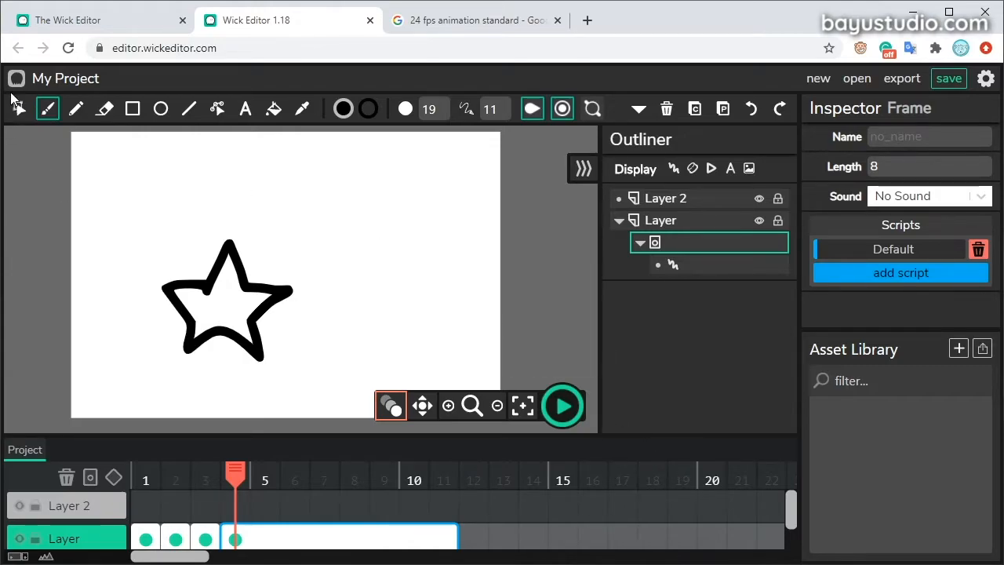
# Open the project settings to view them, and close them again
pyautogui.click(67, 81)
pyautogui.doubleClick(428, 317)
pyautogui.click(575, 202)
# Add an empty frame 12 to Layer after the star frame, and move the playhead to frame 1
pyautogui.click(473, 537)
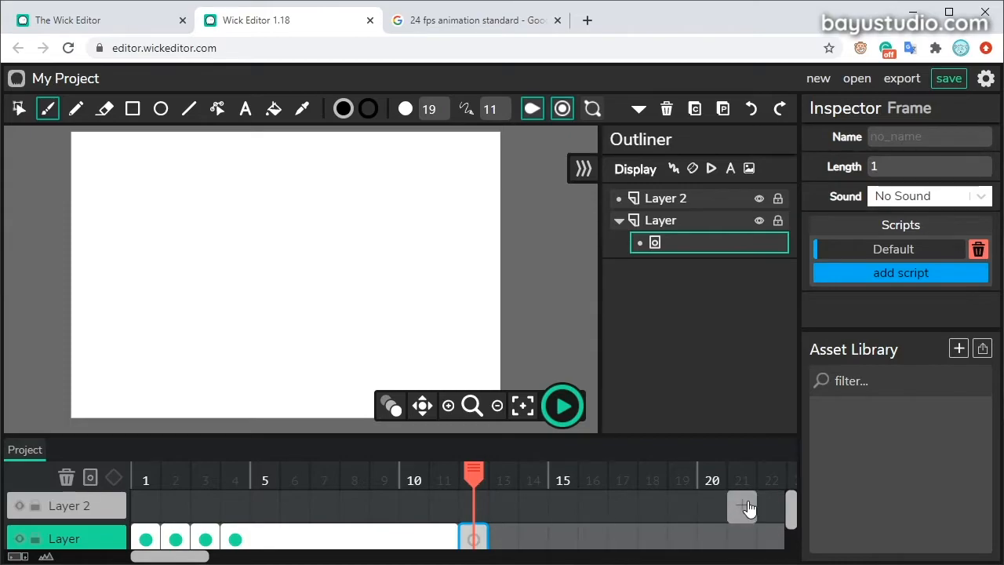
pyautogui.moveTo(472, 480); pyautogui.dragTo(62, 480)
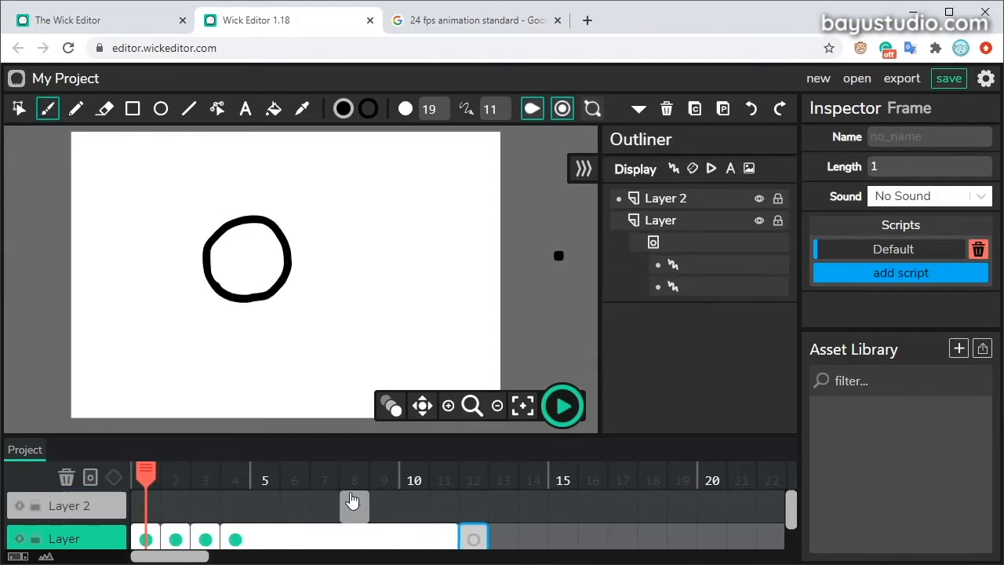
# Delete the star frame and the empty frame 12 from Layer, and shorten frame 3 to a length of 1
pyautogui.click(367, 534)
pyautogui.press('Delete')
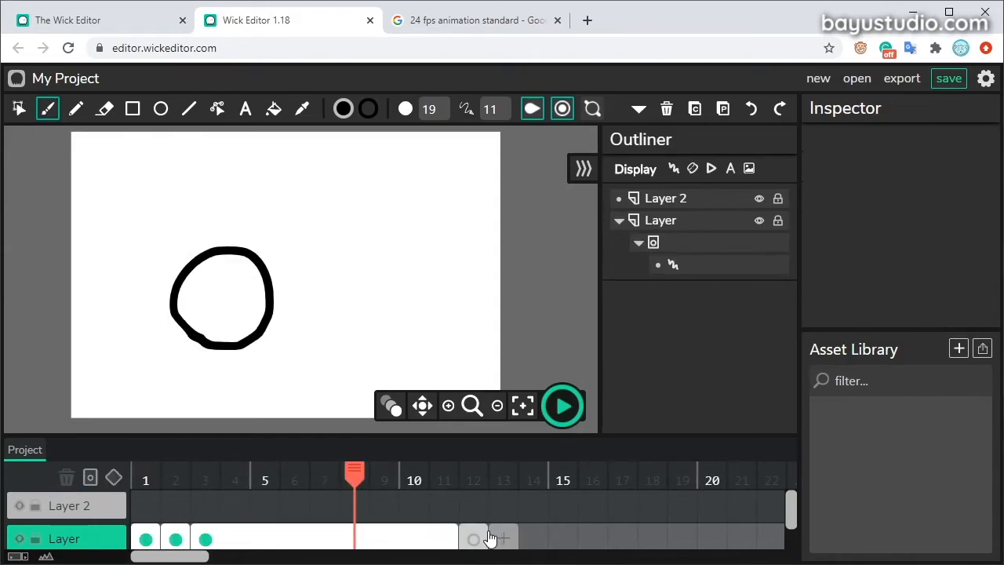
pyautogui.click(468, 538)
pyautogui.press('Delete')
pyautogui.moveTo(457, 541); pyautogui.dragTo(223, 538)
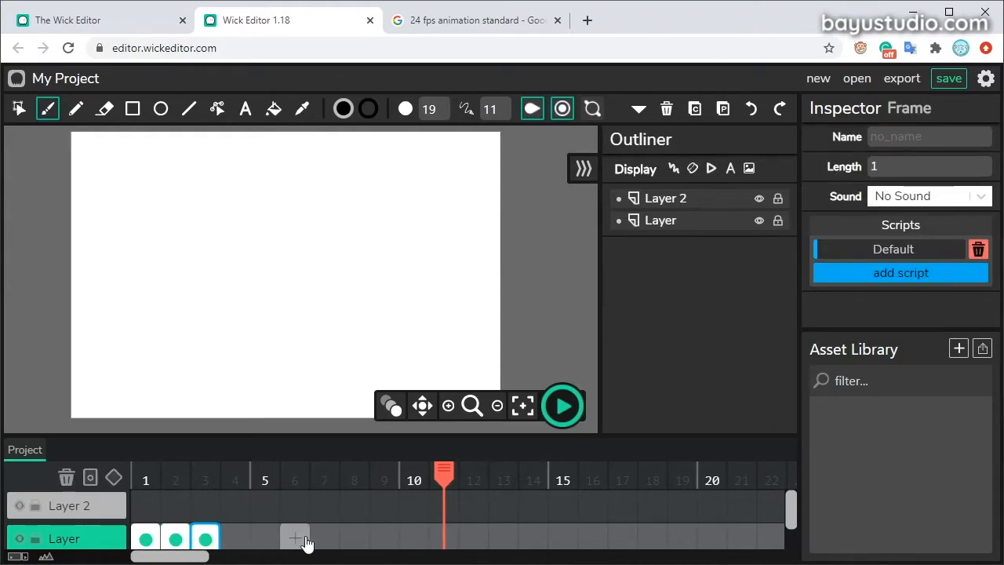
pyautogui.click(203, 538)
# Enlarge the timeline panel upward so that all layer rows fit in it
pyautogui.scroll(-1, 172, 523)
pyautogui.scroll(1, 175, 537)
pyautogui.scroll(-1, 61, 535)
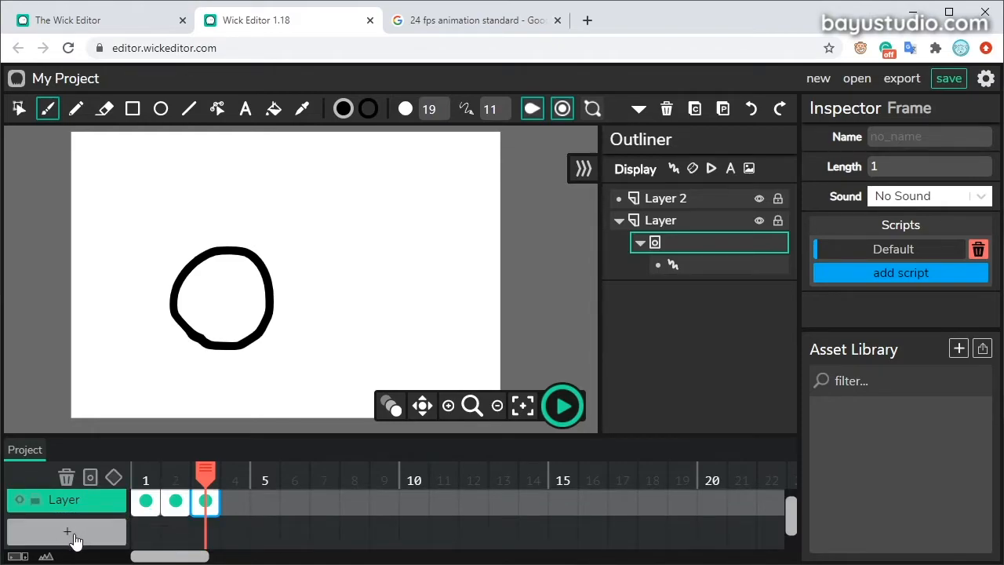
pyautogui.moveTo(410, 434); pyautogui.dragTo(417, 349)
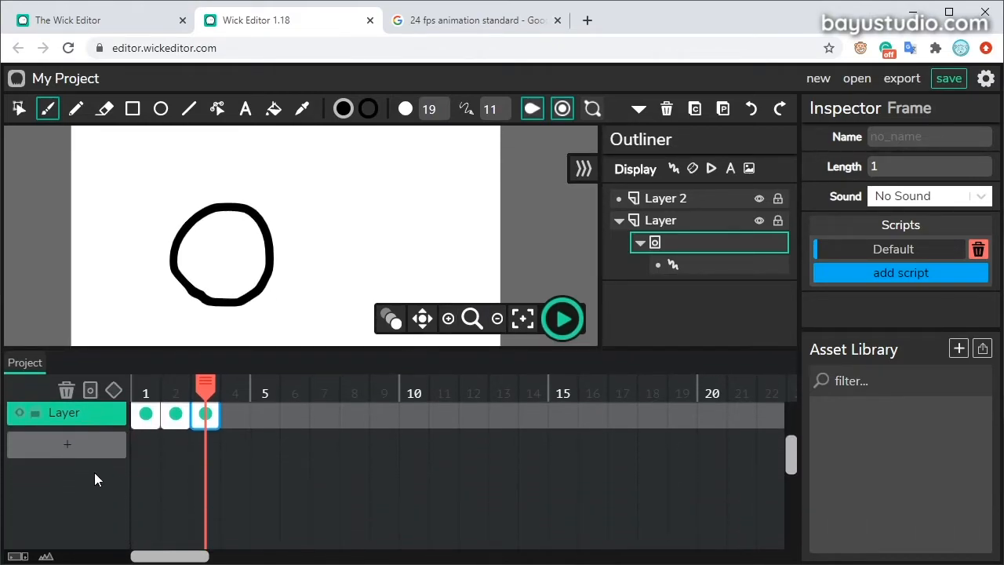
# Try the large and small timeline frame sizes, and restore the medium frame size
pyautogui.click(47, 557)
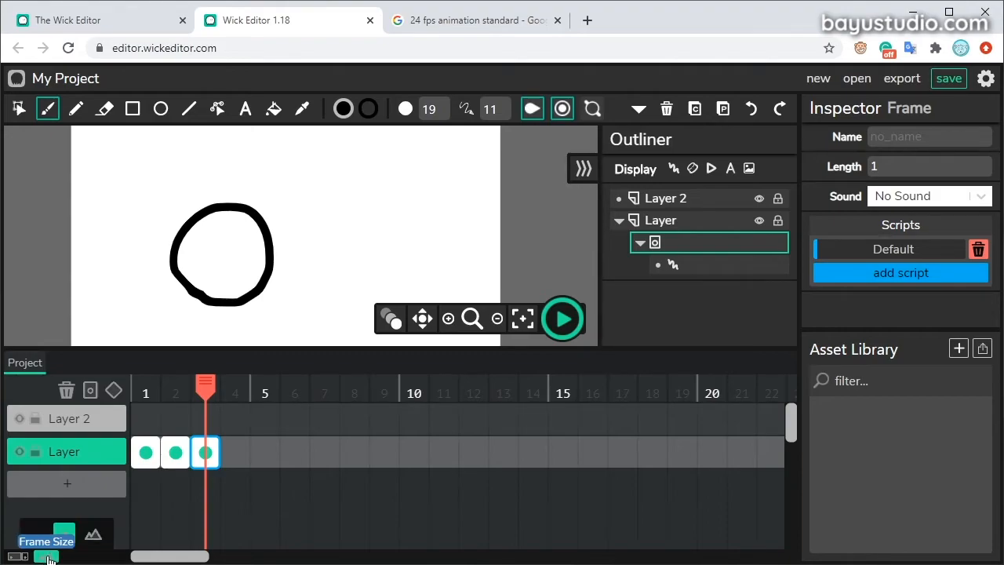
pyautogui.click(93, 537)
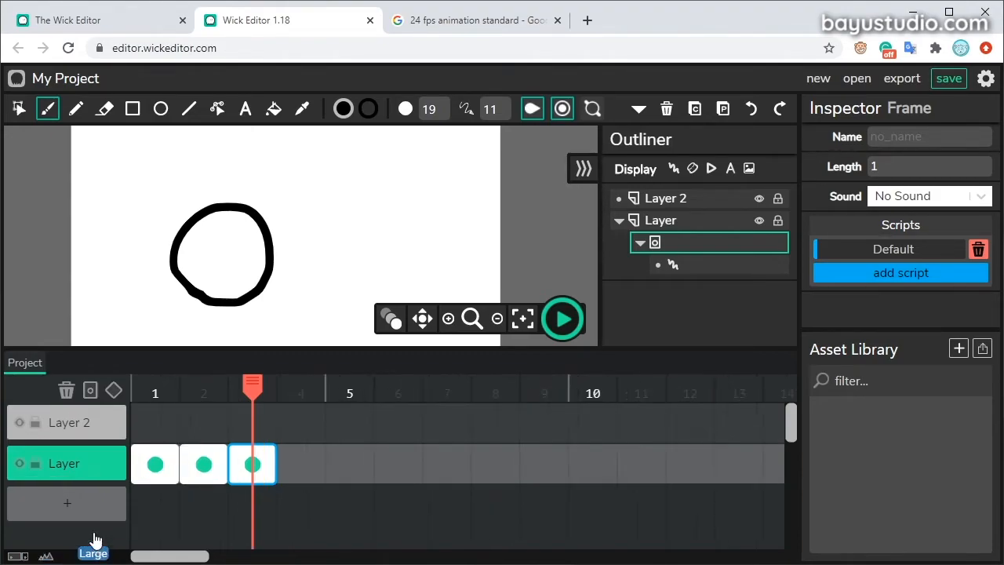
pyautogui.click(47, 557)
pyautogui.click(34, 539)
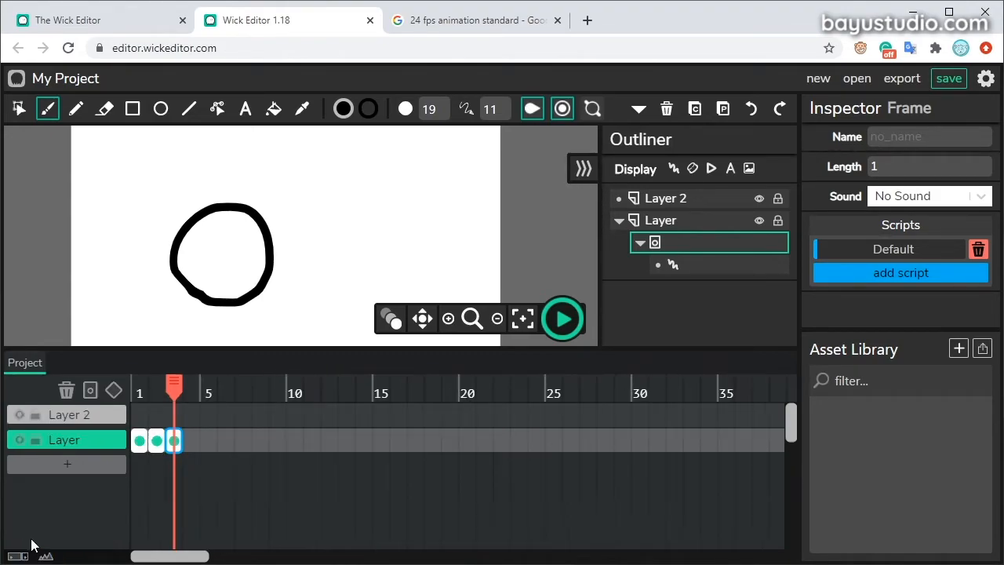
pyautogui.click(47, 556)
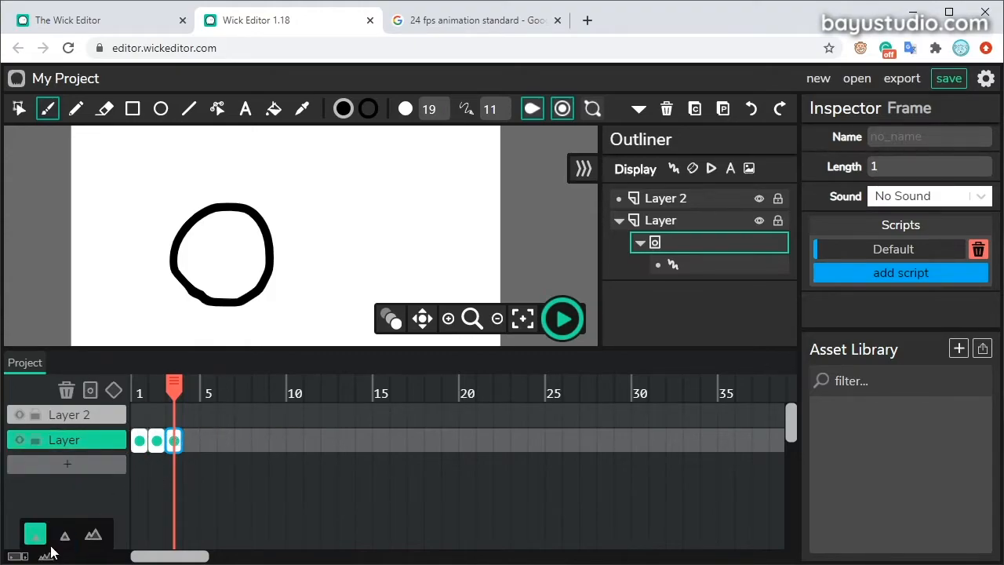
pyautogui.click(64, 535)
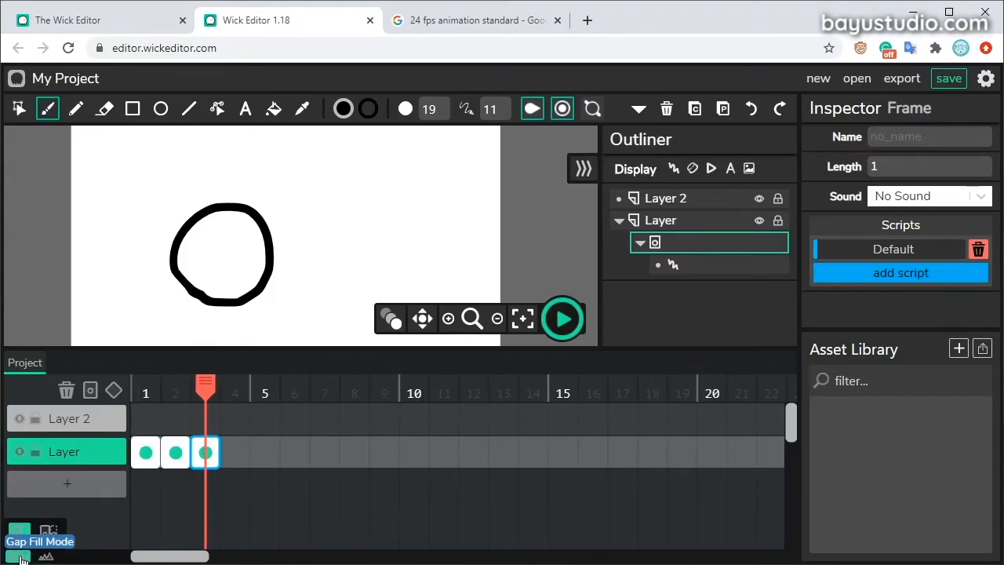
# Delete frames 3, 2 and 1 from Layer, and delete Layer 2
pyautogui.press('Delete')
pyautogui.click(175, 459)
pyautogui.press('Delete')
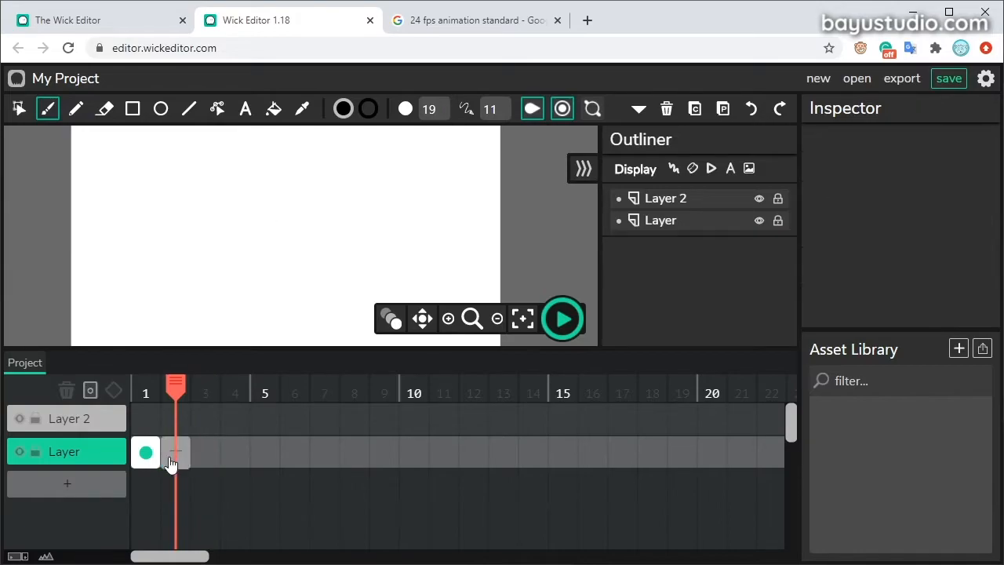
pyautogui.click(147, 456)
pyautogui.press('Delete')
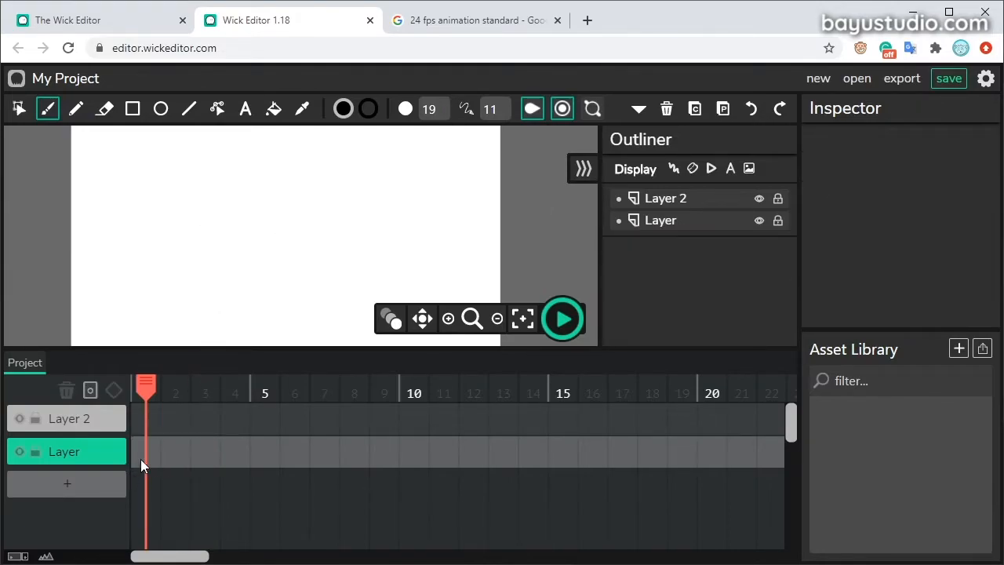
pyautogui.click(69, 420)
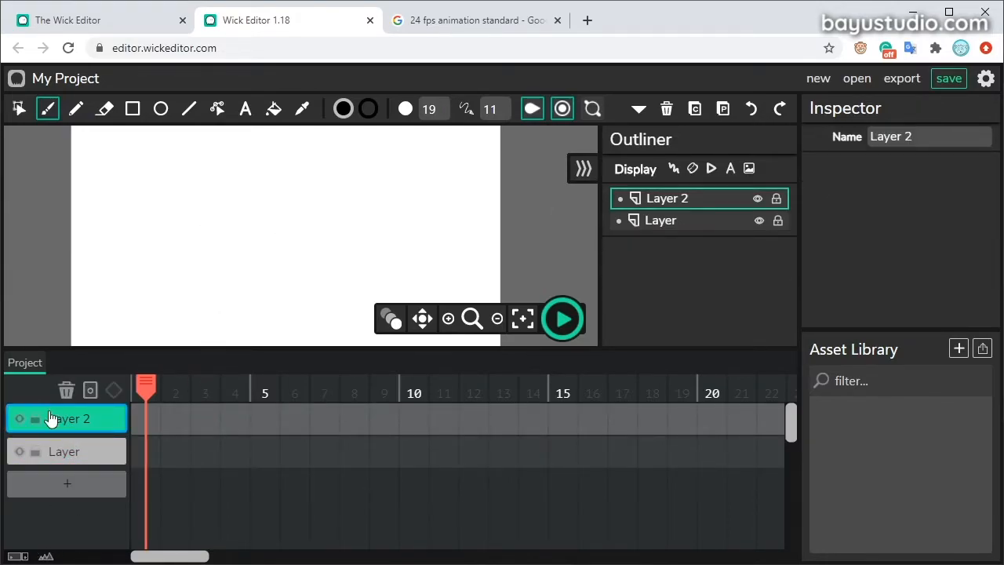
pyautogui.click(60, 393)
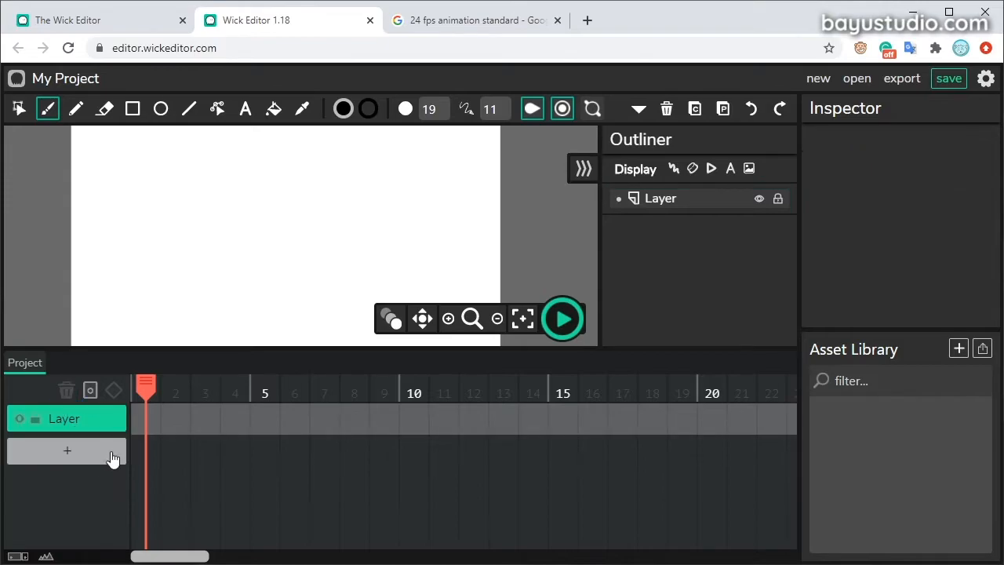
# Add an empty frame 1 to Layer and make the timeline panel slightly shorter
pyautogui.click(151, 416)
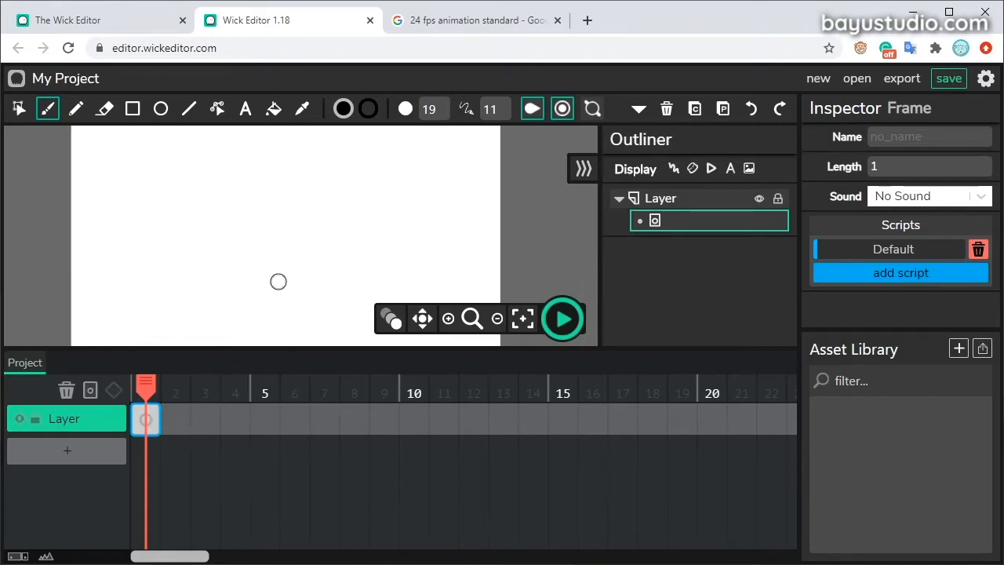
pyautogui.moveTo(357, 348); pyautogui.dragTo(352, 385)
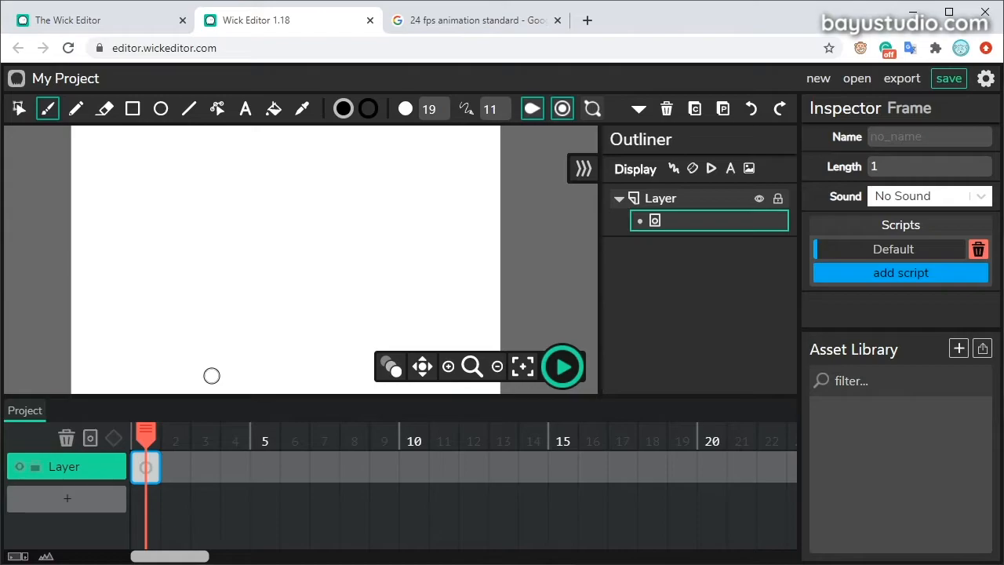
# Set the brush size to 12 and switch the brush mode to the solid-circle option
pyautogui.click(431, 109)
pyautogui.moveTo(408, 136); pyautogui.dragTo(397, 136)
pyautogui.click(403, 136)
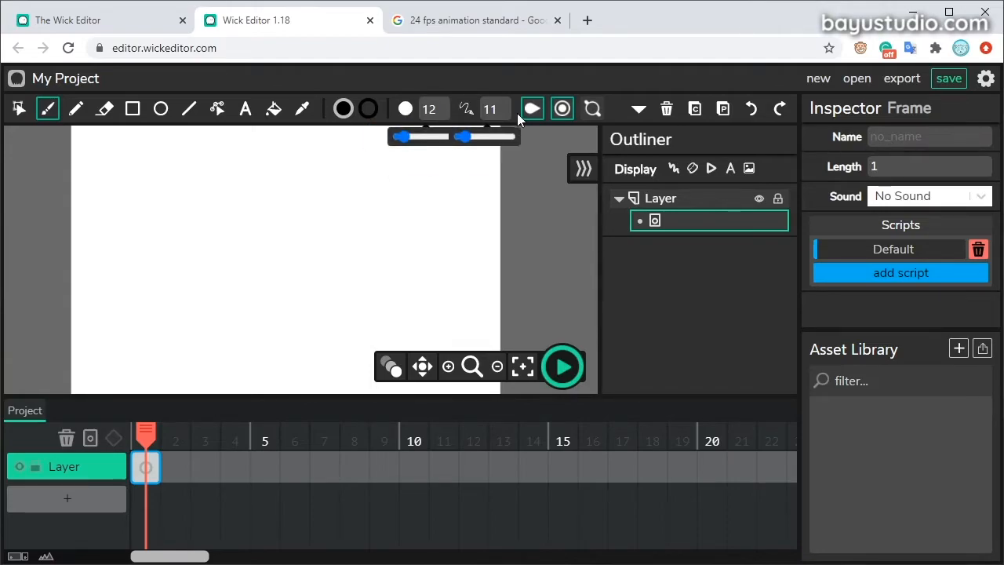
pyautogui.click(593, 109)
pyautogui.click(563, 146)
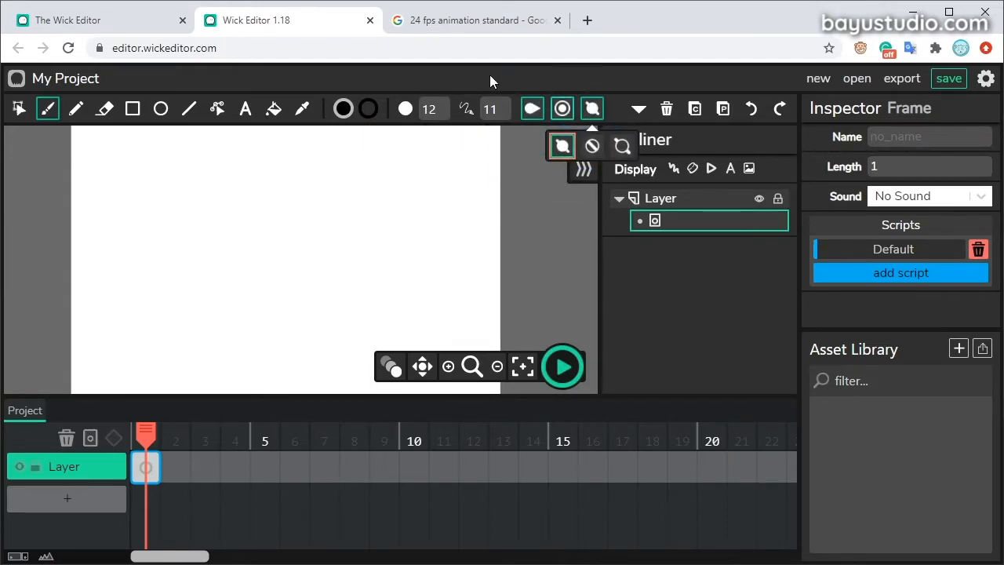
# Paint a rocket on frame 1 with the Brush, pointing diagonally up-right, including body, nose cone, fins, nozzle and detail strokes
pyautogui.click(47, 109)
pyautogui.moveTo(196, 284)
pyautogui.mouseDown()
pyautogui.moveTo(271, 216)
pyautogui.moveTo(338, 203)
pyautogui.moveTo(315, 250)
pyautogui.moveTo(221, 337)
pyautogui.mouseUp()
pyautogui.moveTo(192, 288)
pyautogui.mouseDown()
pyautogui.moveTo(183, 311)
pyautogui.moveTo(222, 337)
pyautogui.mouseUp()
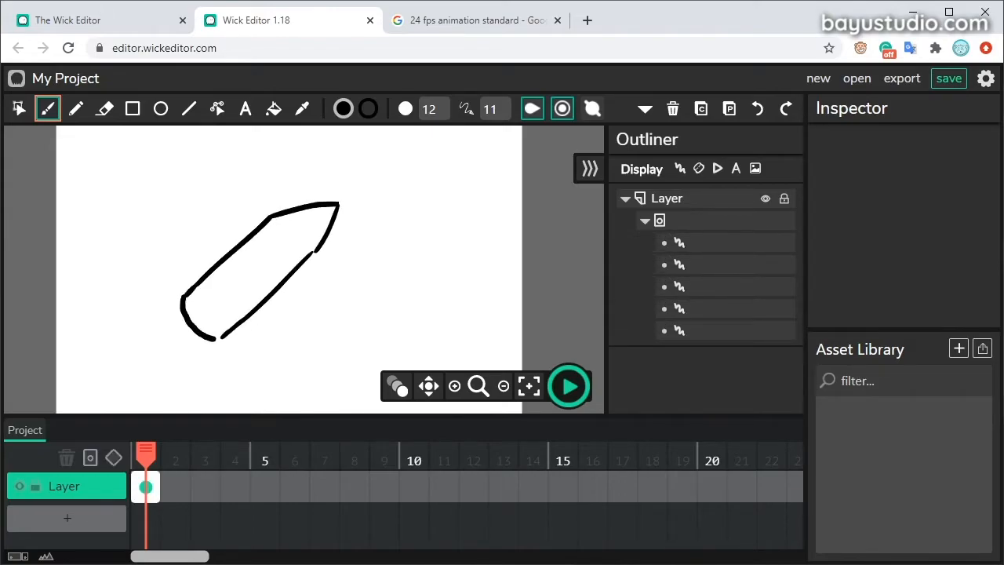
pyautogui.moveTo(216, 263)
pyautogui.mouseDown()
pyautogui.moveTo(167, 257)
pyautogui.moveTo(134, 290)
pyautogui.moveTo(182, 298)
pyautogui.mouseUp()
pyautogui.moveTo(222, 338)
pyautogui.mouseDown()
pyautogui.moveTo(249, 353)
pyautogui.moveTo(258, 311)
pyautogui.mouseUp()
pyautogui.moveTo(171, 322)
pyautogui.mouseDown()
pyautogui.moveTo(192, 345)
pyautogui.moveTo(218, 340)
pyautogui.mouseUp()
pyautogui.moveTo(192, 323)
pyautogui.mouseDown()
pyautogui.moveTo(218, 338)
pyautogui.moveTo(228, 296)
pyautogui.mouseUp()
pyautogui.moveTo(228, 296); pyautogui.dragTo(183, 333)
pyautogui.moveTo(268, 220)
pyautogui.mouseDown()
pyautogui.moveTo(307, 261)
pyautogui.moveTo(317, 215)
pyautogui.mouseUp()
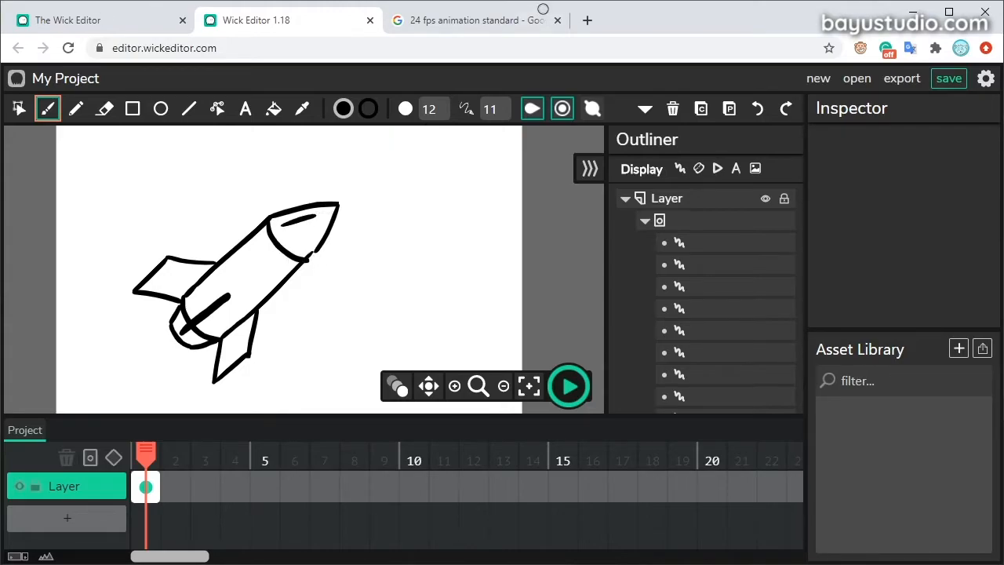
pyautogui.moveTo(209, 289); pyautogui.dragTo(260, 245)
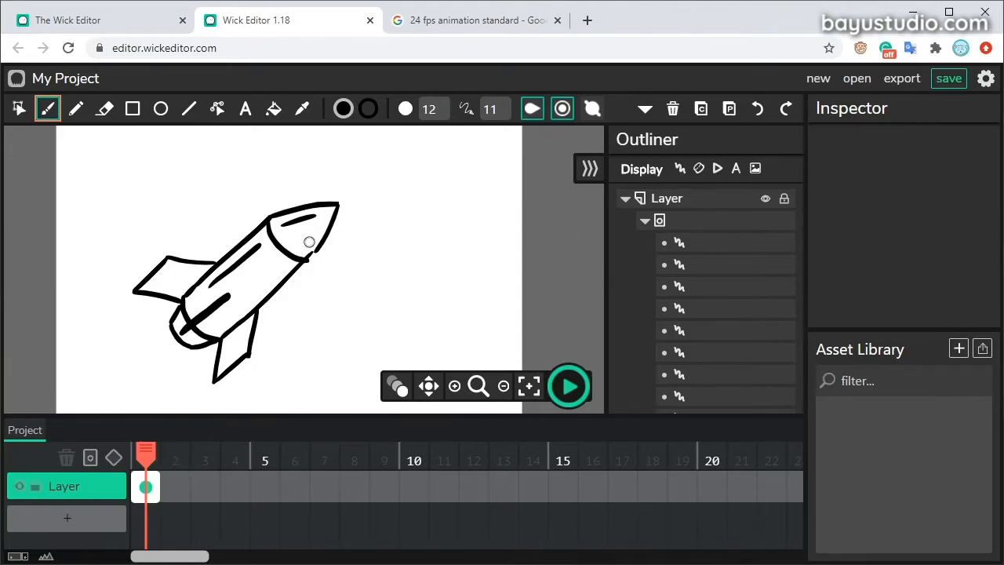
# Copy the rocket frame from frame 1 to frame 2 and briefly preview the animation
pyautogui.click(147, 488)
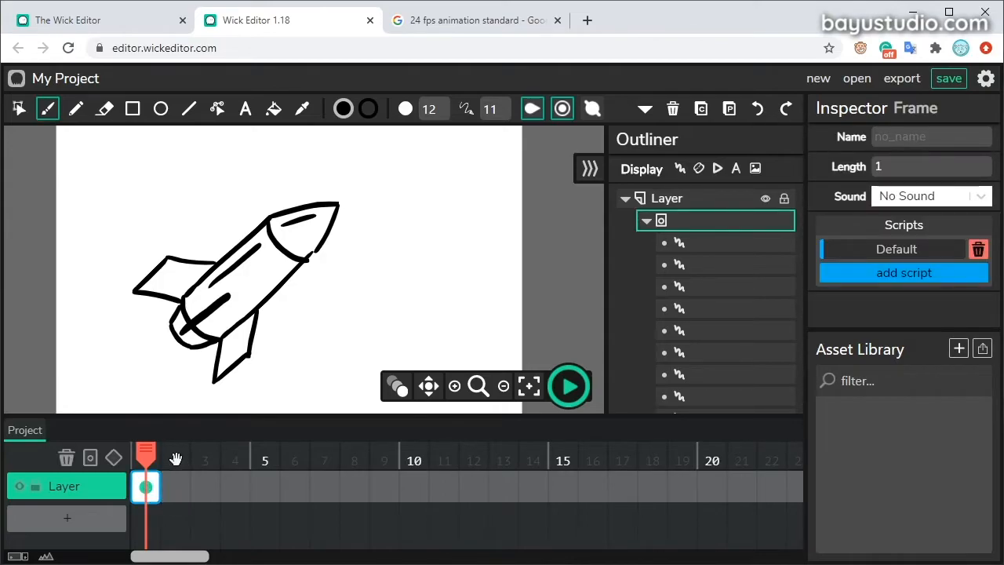
pyautogui.click(168, 457)
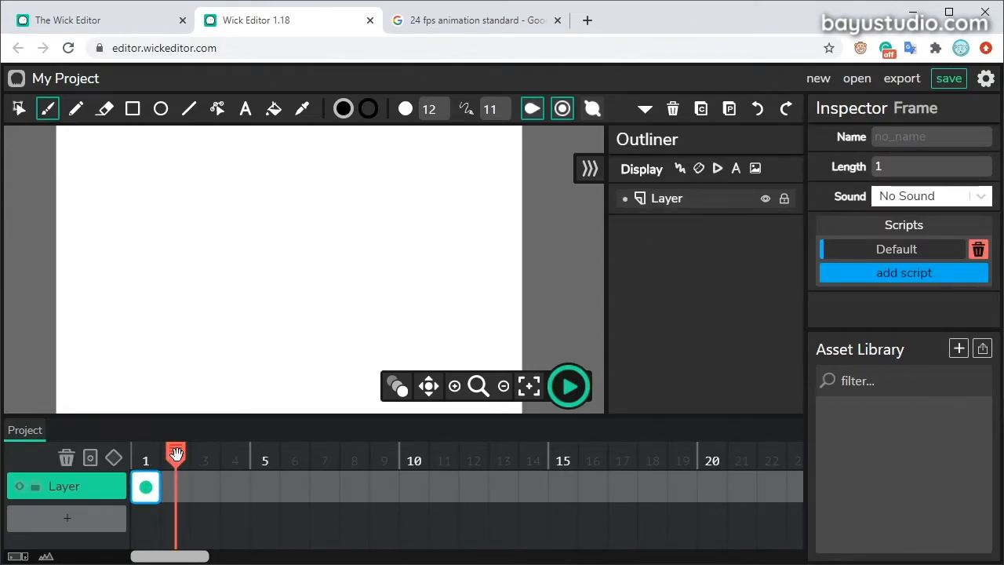
pyautogui.hotkey('ctrl', 'v')
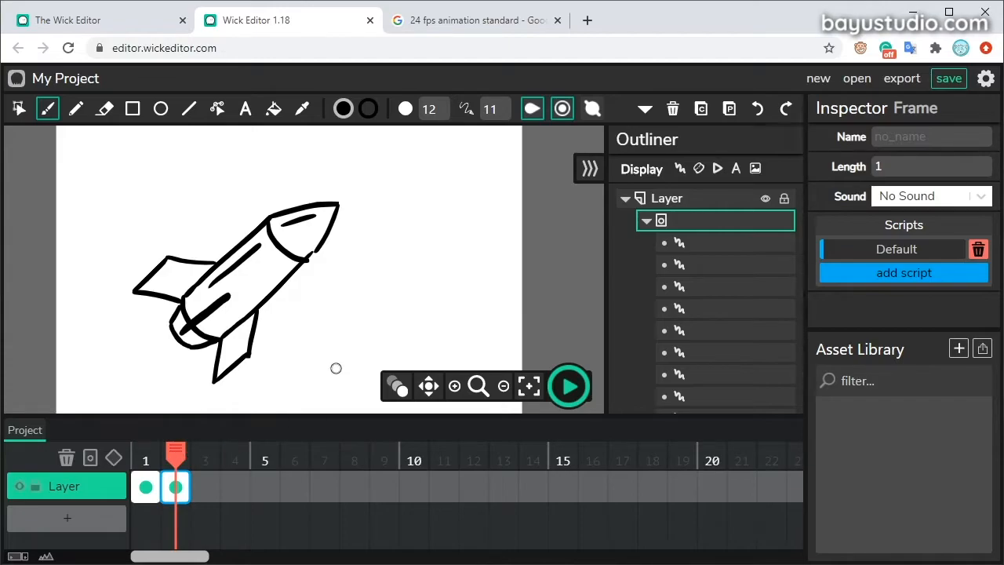
pyautogui.click(568, 385)
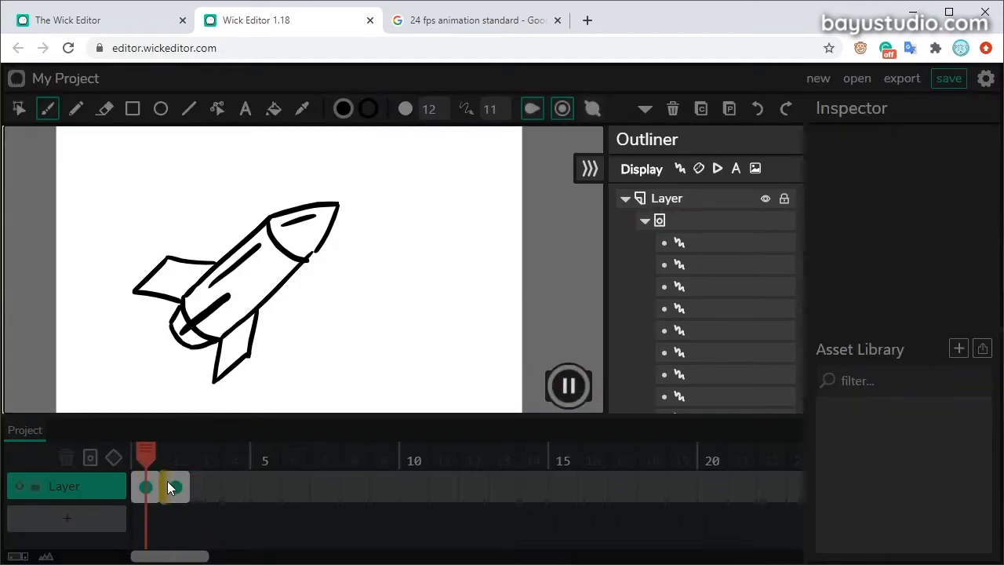
pyautogui.click(571, 385)
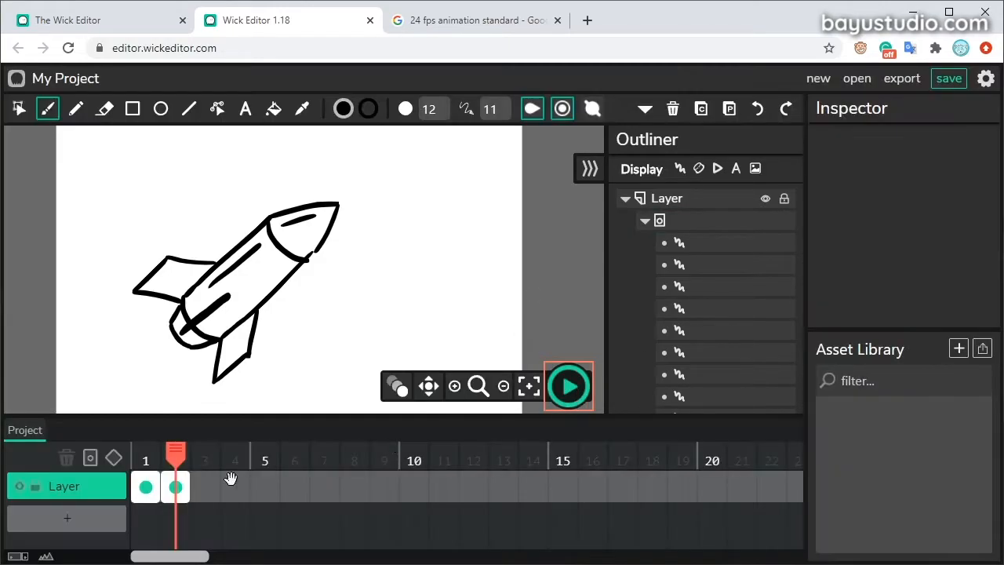
# Select the whole rocket on frame 2 and move it diagonally up and to the right
pyautogui.click(174, 480)
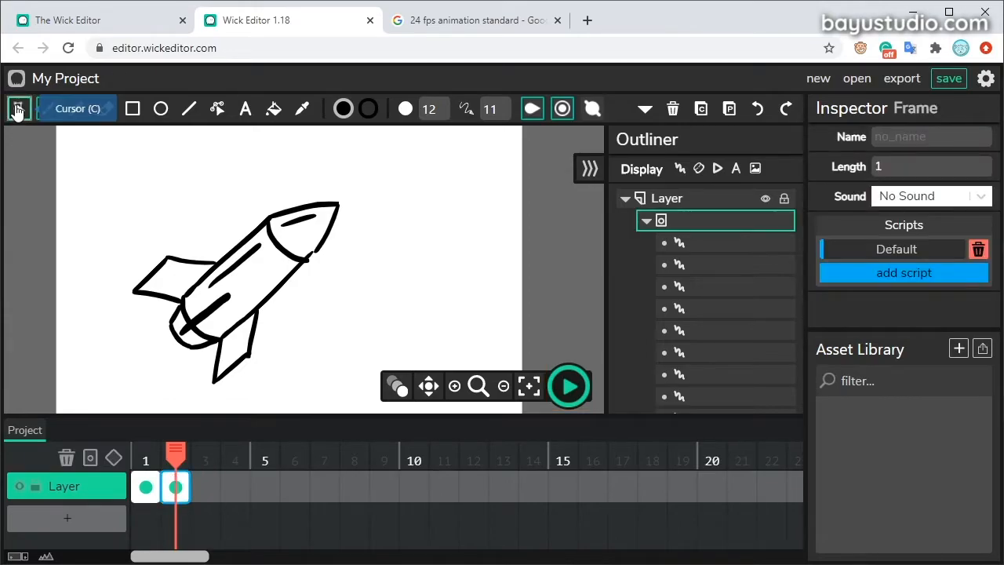
pyautogui.click(19, 108)
pyautogui.moveTo(95, 403); pyautogui.dragTo(380, 163)
pyautogui.moveTo(308, 213); pyautogui.dragTo(341, 182)
pyautogui.moveTo(175, 453)
pyautogui.mouseDown()
pyautogui.moveTo(144, 453)
pyautogui.moveTo(167, 460)
pyautogui.mouseUp()
pyautogui.click(171, 459)
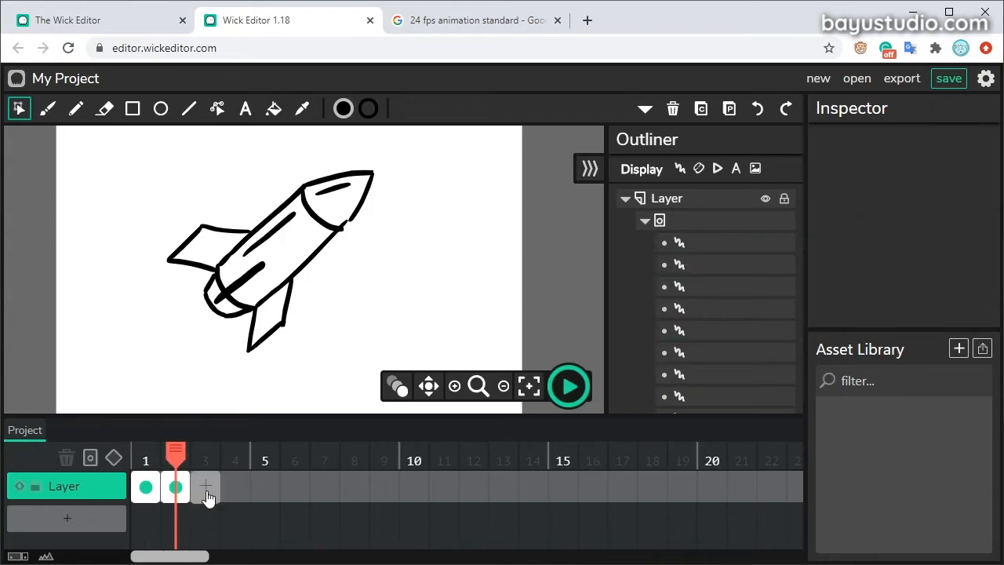
# Paint a jagged exhaust flame behind the rocket on frame 1, and a different one on frame 2, with the Brush
pyautogui.moveTo(175, 453); pyautogui.dragTo(146, 455)
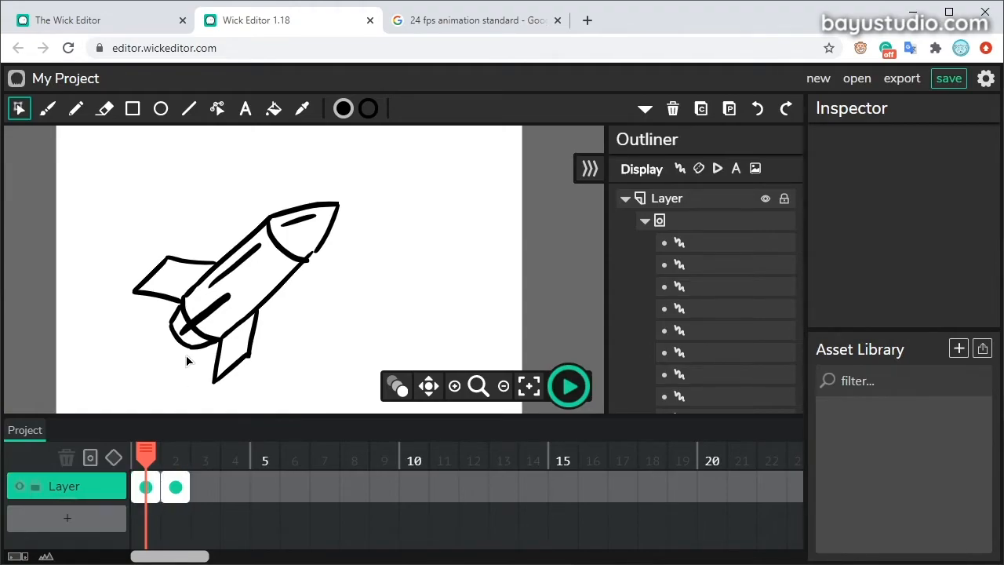
pyautogui.click(149, 482)
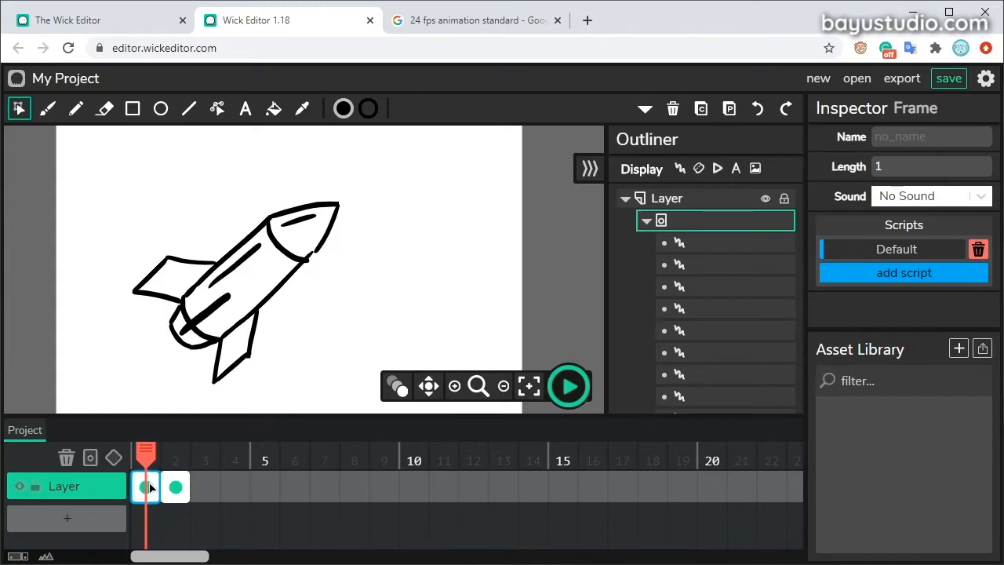
pyautogui.press('b')
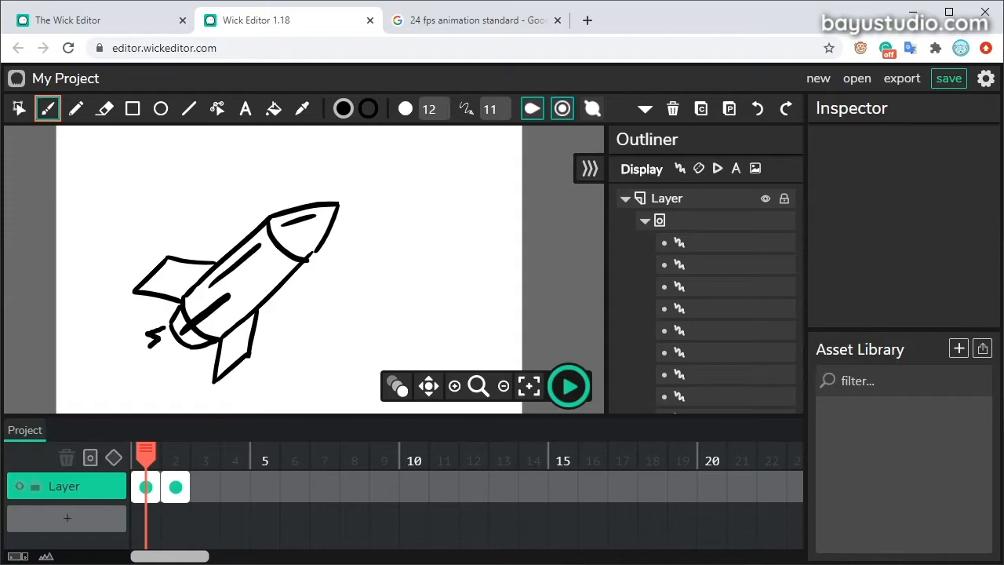
pyautogui.moveTo(124, 405); pyautogui.dragTo(165, 369)
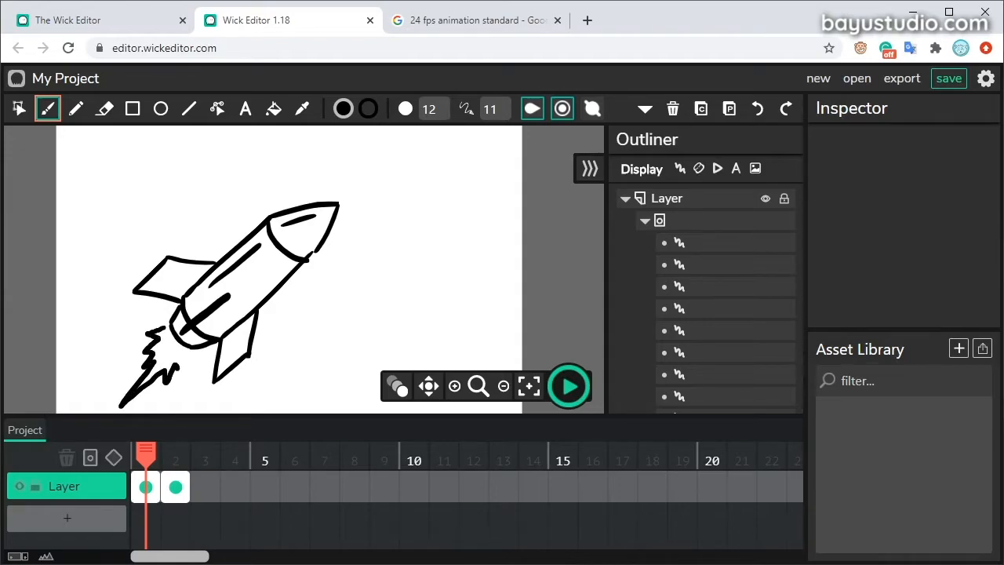
pyautogui.press('.')
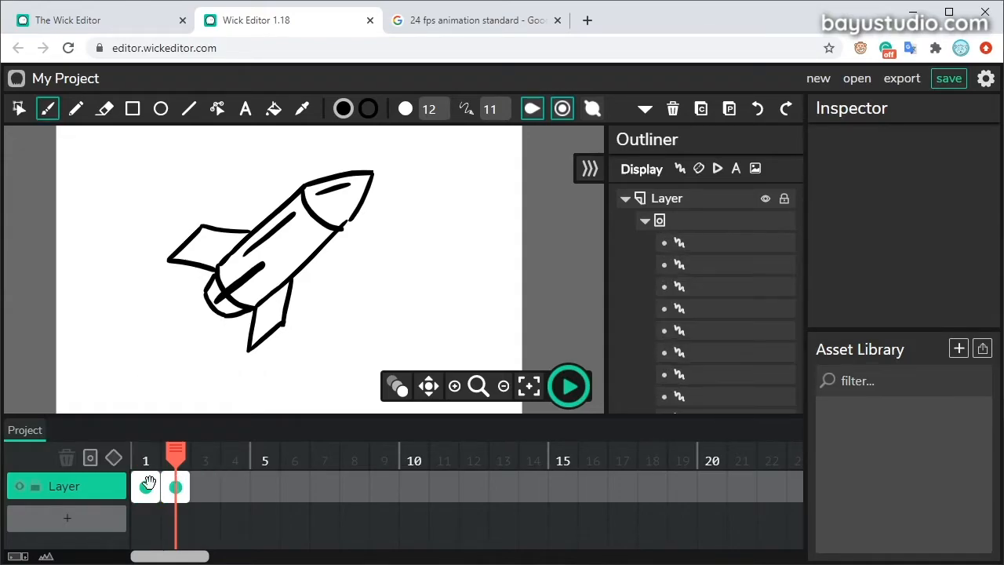
pyautogui.moveTo(181, 331)
pyautogui.mouseDown()
pyautogui.moveTo(140, 390)
pyautogui.moveTo(188, 343)
pyautogui.mouseUp()
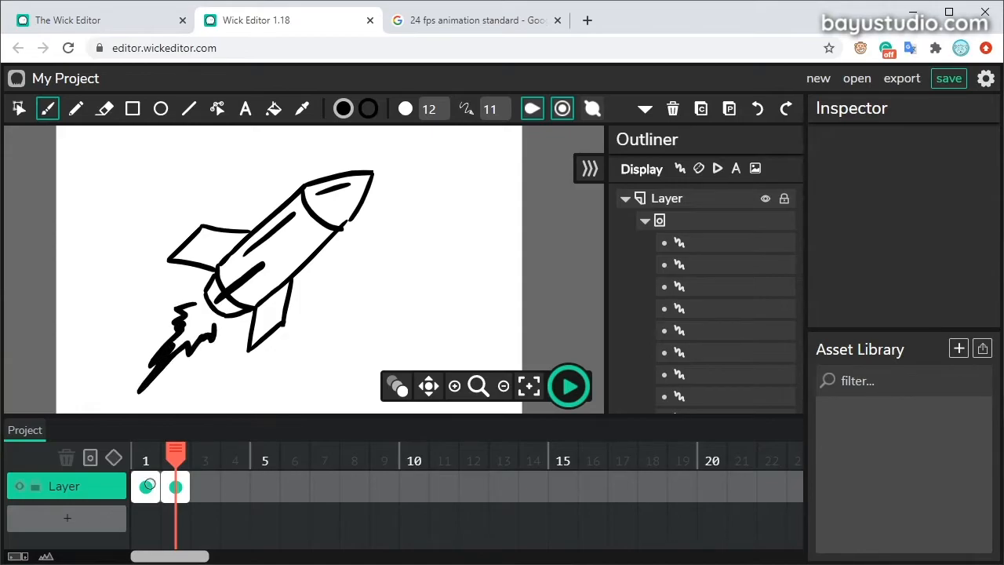
# Add an empty frame 3 and copy the rocket strokes from frame 2 into it without the flame
pyautogui.click(206, 486)
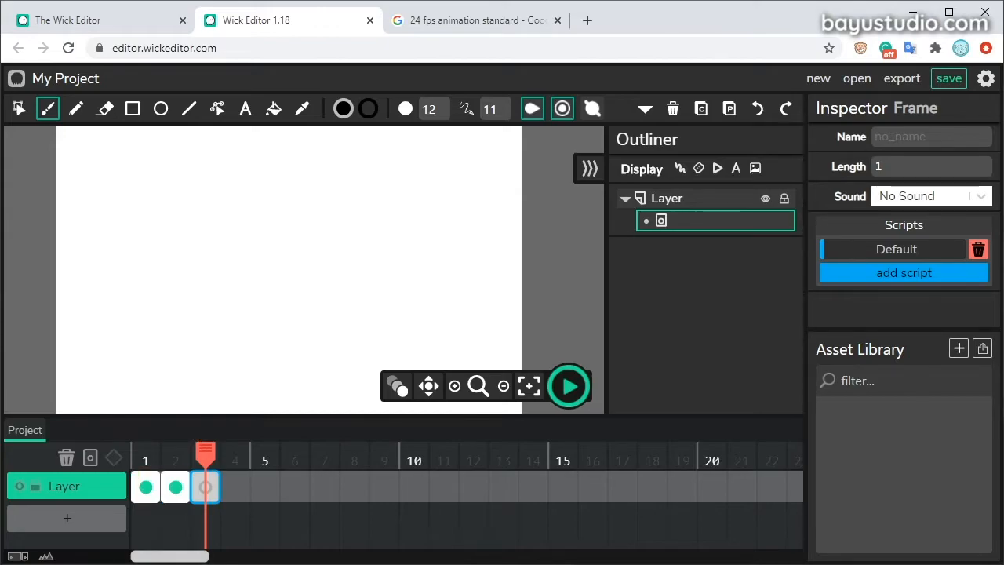
pyautogui.click(175, 487)
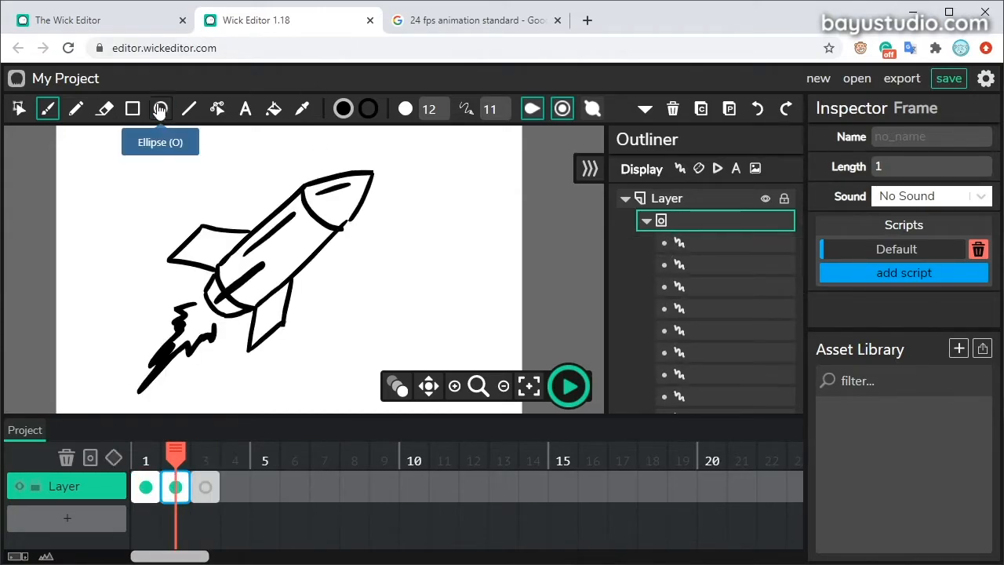
pyautogui.click(19, 108)
pyautogui.moveTo(207, 162); pyautogui.dragTo(375, 333)
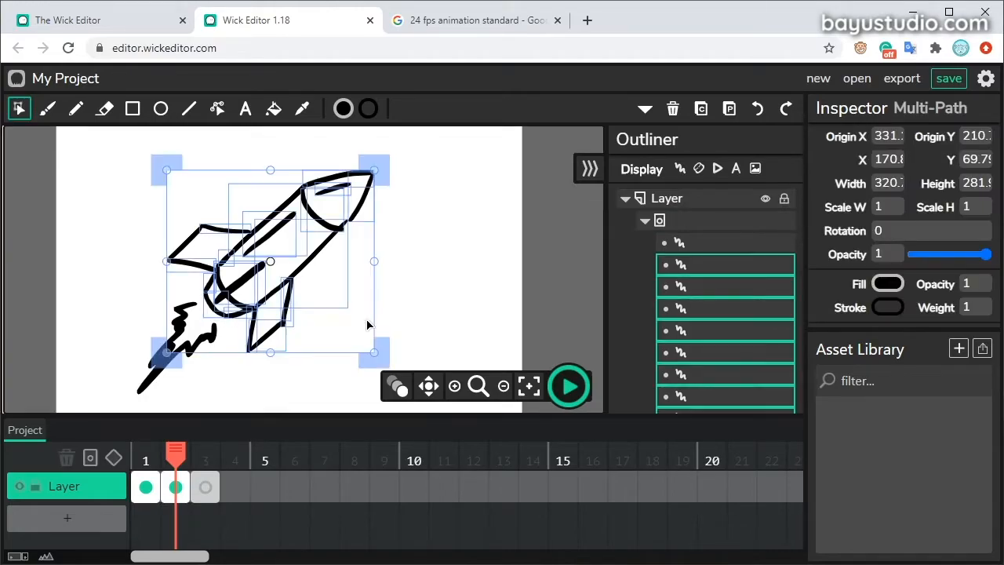
pyautogui.click(203, 487)
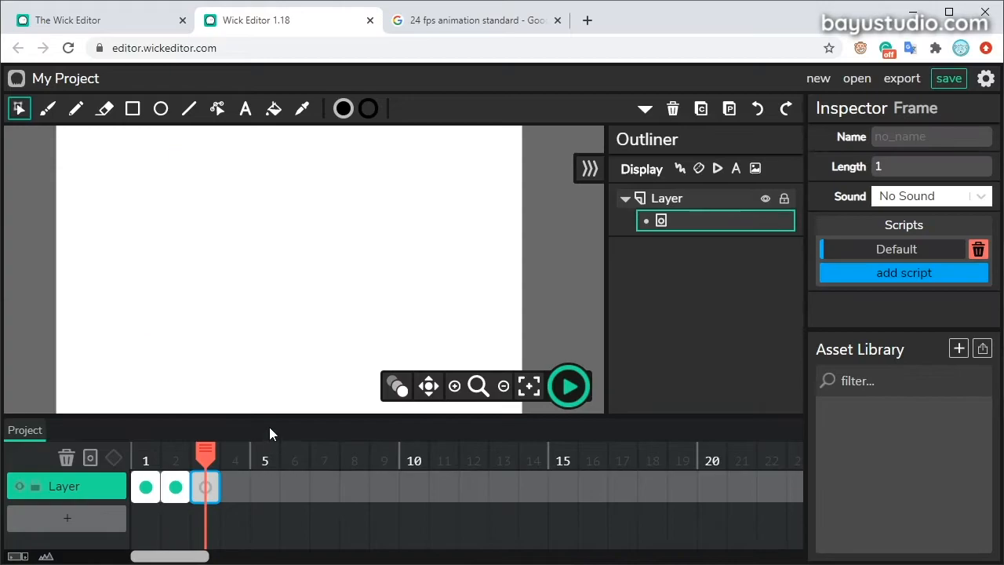
pyautogui.hotkey('ctrl', 'v')
pyautogui.moveTo(207, 450)
pyautogui.mouseDown()
pyautogui.moveTo(176, 457)
pyautogui.moveTo(212, 461)
pyautogui.mouseUp()
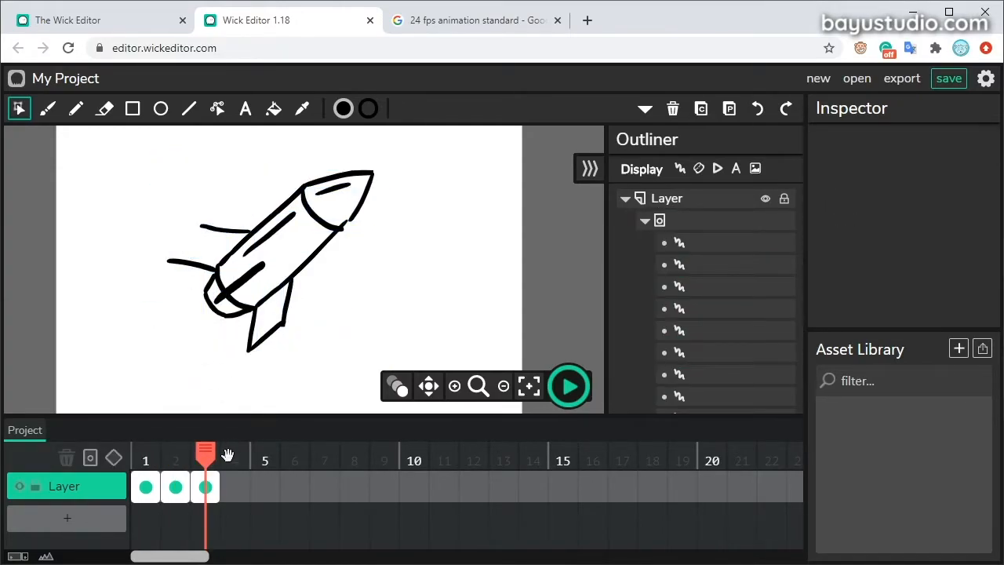
# Paint the missing outer edge of the rocket's left fin on frame 3 with the Brush
pyautogui.click(205, 488)
pyautogui.press('b')
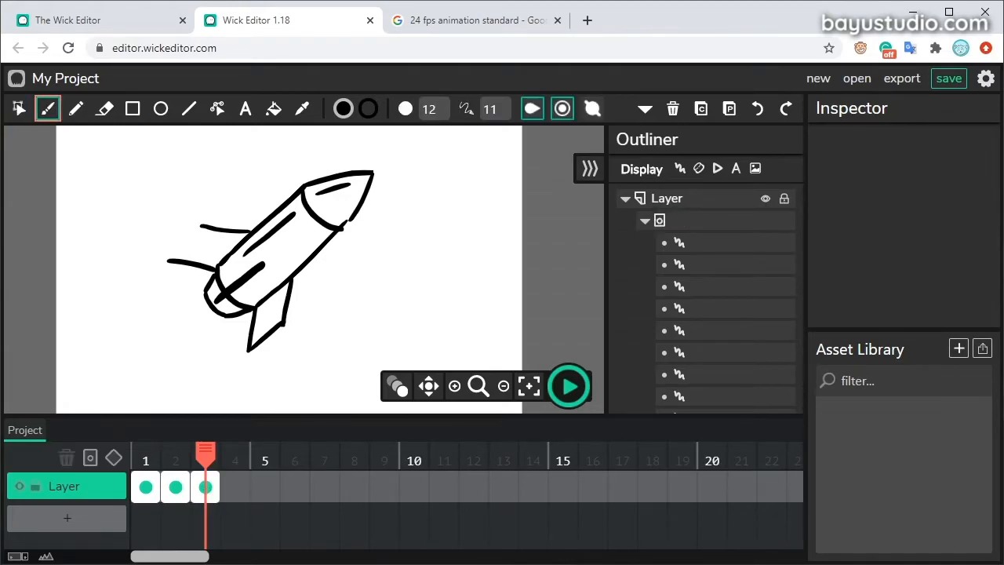
pyautogui.press('c')
# Scale the whole rocket on frame 3 slightly smaller around its centre, deselect it and switch to the Pencil tool
pyautogui.hotkey('ctrl', 'a')
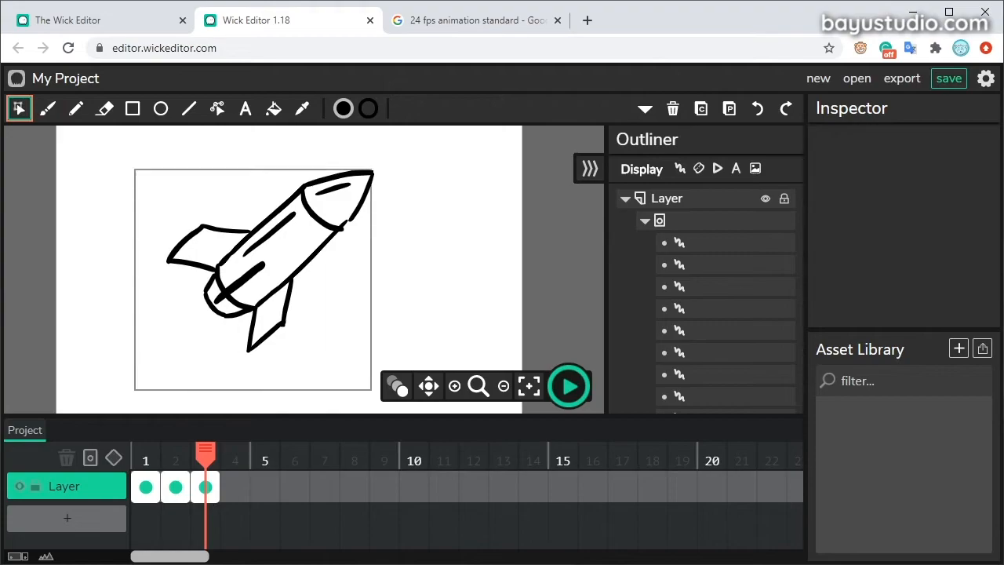
pyautogui.moveTo(374, 261); pyautogui.dragTo(356, 261)
pyautogui.moveTo(269, 353); pyautogui.dragTo(270, 336)
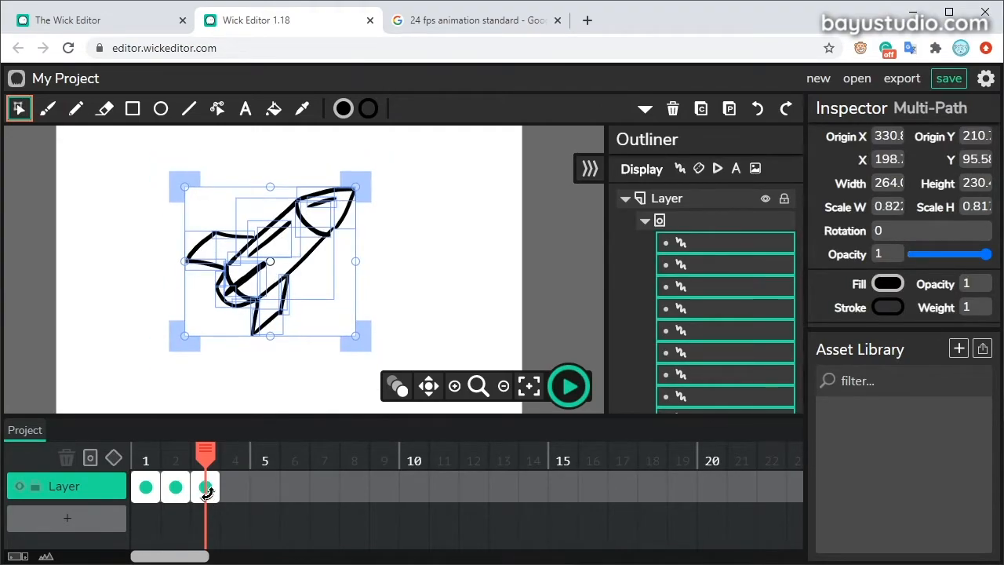
pyautogui.moveTo(357, 336)
pyautogui.mouseDown()
pyautogui.moveTo(346, 322)
pyautogui.moveTo(364, 353)
pyautogui.moveTo(370, 341)
pyautogui.mouseUp()
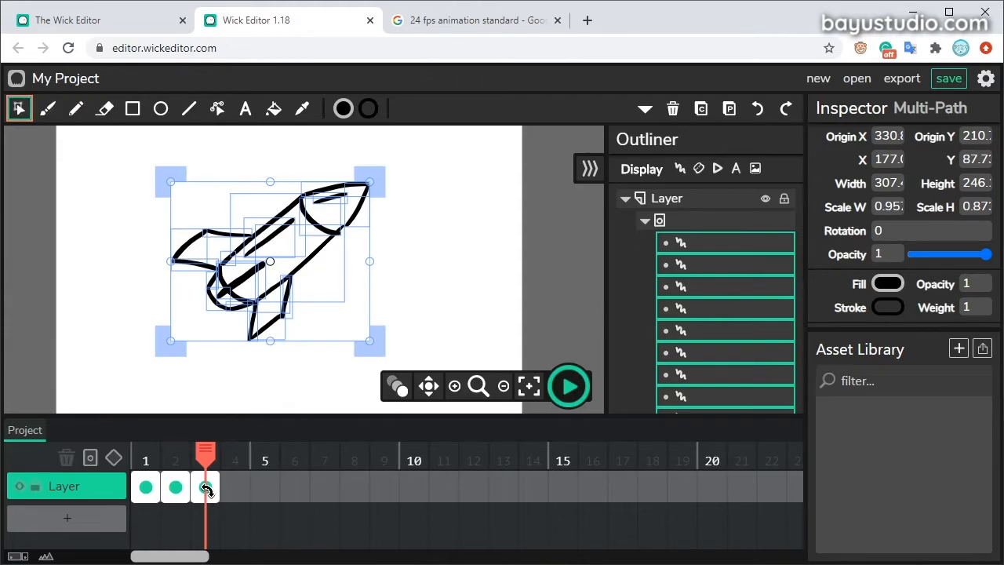
pyautogui.moveTo(385, 167)
pyautogui.mouseDown()
pyautogui.moveTo(406, 201)
pyautogui.moveTo(373, 155)
pyautogui.moveTo(350, 177)
pyautogui.moveTo(371, 168)
pyautogui.mouseUp()
pyautogui.moveTo(380, 250); pyautogui.dragTo(355, 252)
pyautogui.moveTo(352, 163); pyautogui.dragTo(364, 176)
pyautogui.click(432, 205)
pyautogui.click(76, 108)
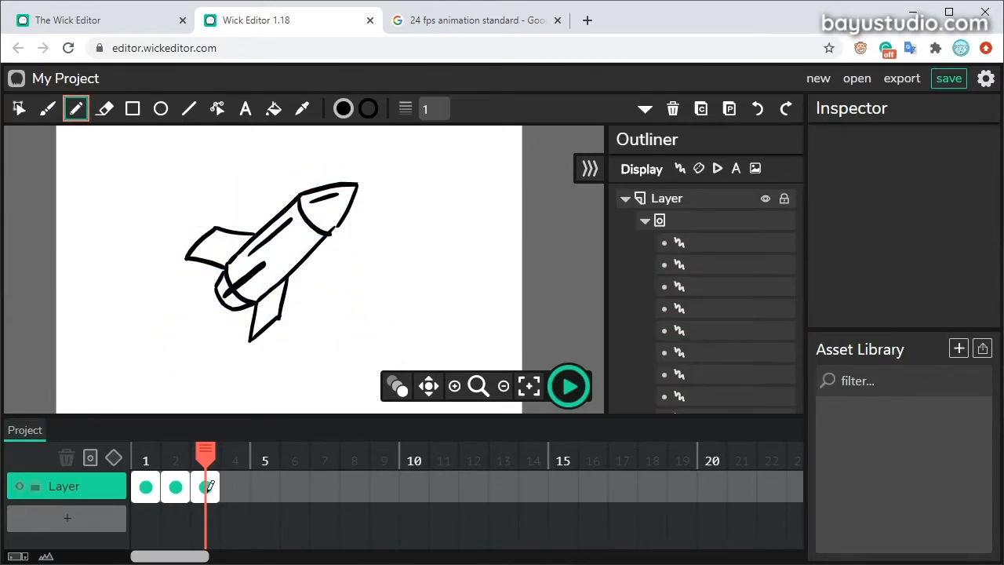
# Brush an exhaust flame below the rocket on frame 3 and preview the three-frame animation, ending on frame 1
pyautogui.click(48, 108)
pyautogui.moveTo(179, 323)
pyautogui.mouseDown()
pyautogui.moveTo(188, 335)
pyautogui.moveTo(180, 327)
pyautogui.mouseUp()
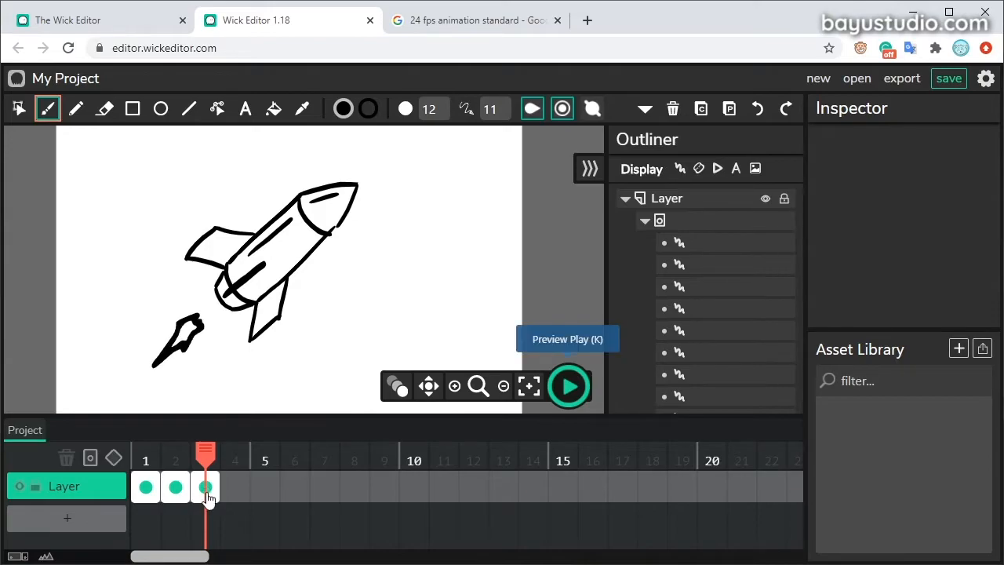
pyautogui.click(569, 386)
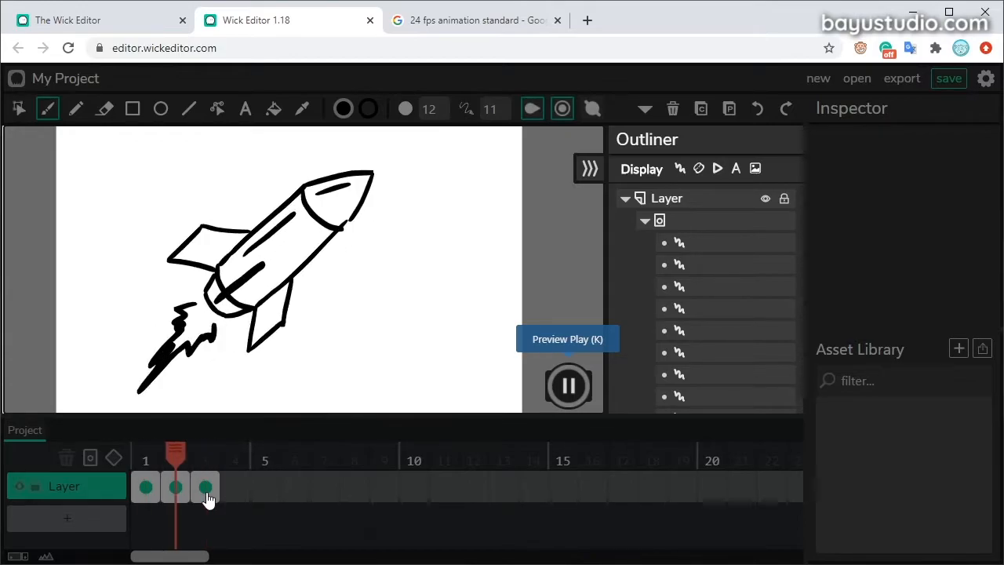
pyautogui.click(208, 499)
pyautogui.click(151, 451)
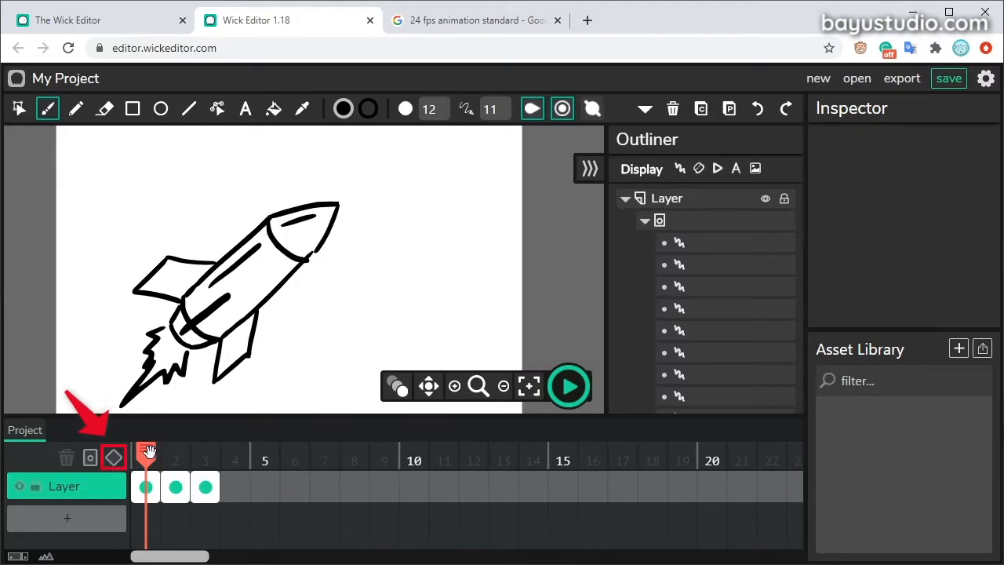
# Delete frames 2 and 3 and extend the first frame to a length of 12
pyautogui.click(178, 488)
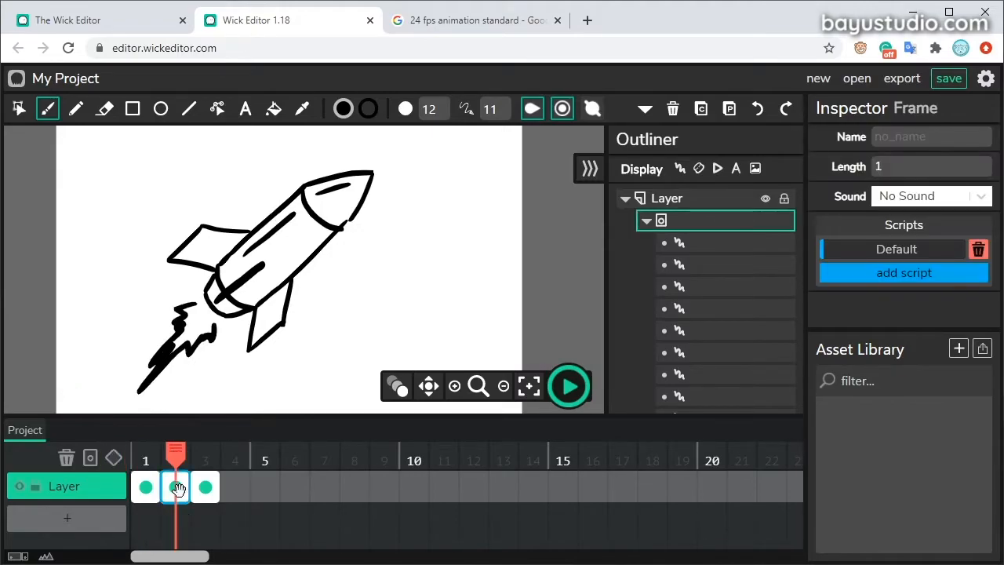
pyautogui.press('Delete')
pyautogui.click(202, 494)
pyautogui.press('Delete')
pyautogui.moveTo(188, 484); pyautogui.dragTo(486, 486)
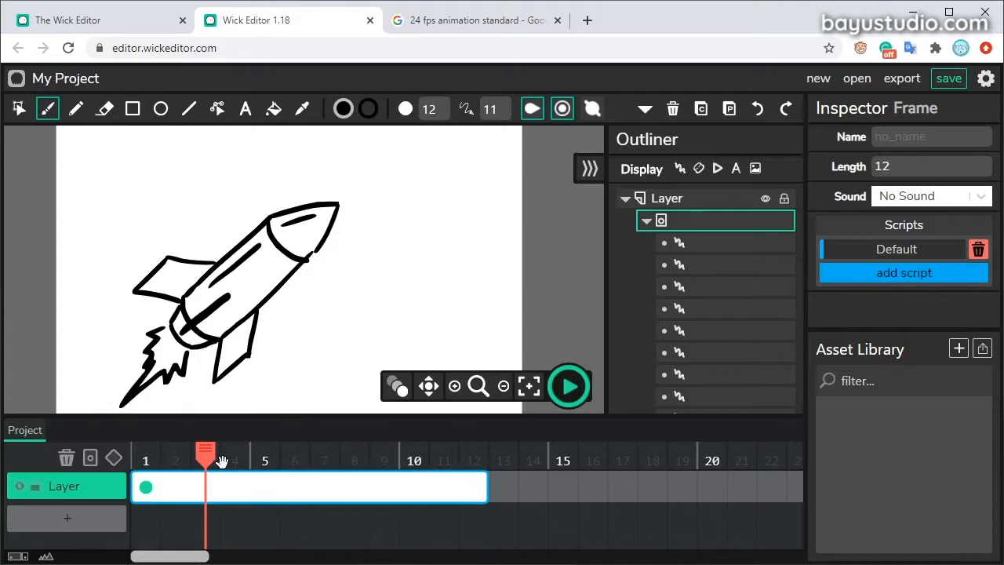
# Preview the extended frame, try adding a blank frame at position 13 and undo that addition
pyautogui.click(570, 395)
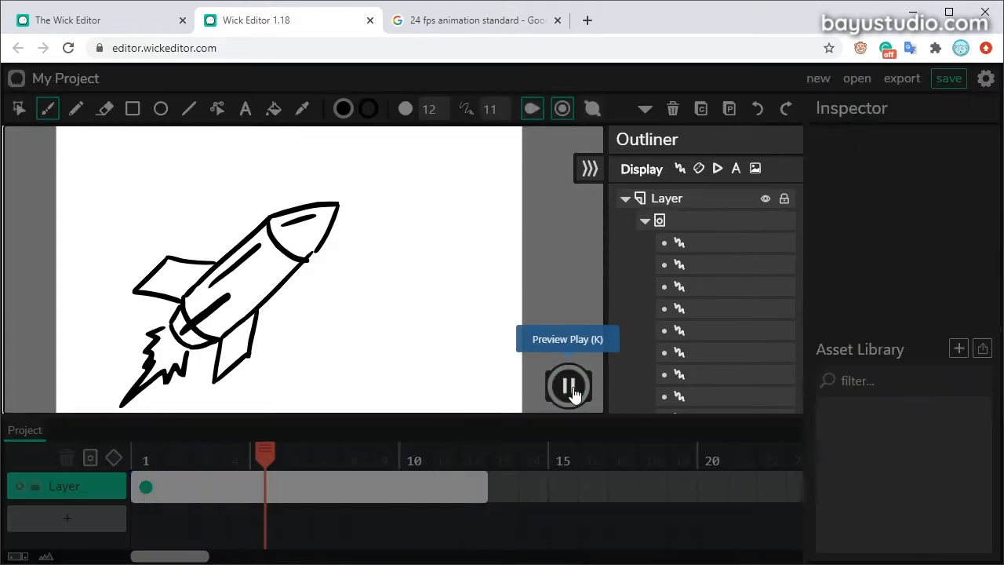
pyautogui.click(571, 403)
pyautogui.moveTo(387, 456); pyautogui.dragTo(481, 466)
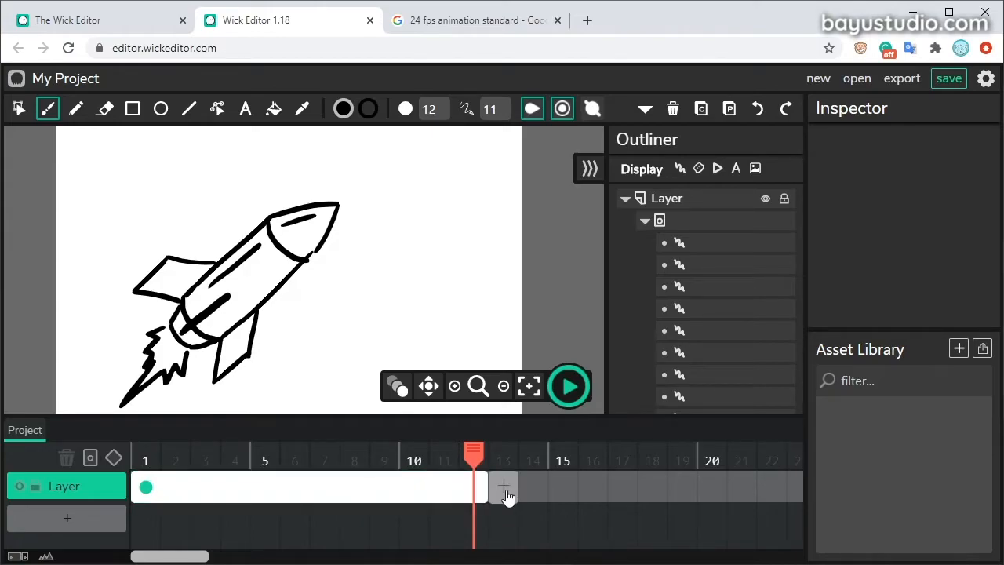
pyautogui.click(507, 491)
pyautogui.hotkey('ctrl', 'z')
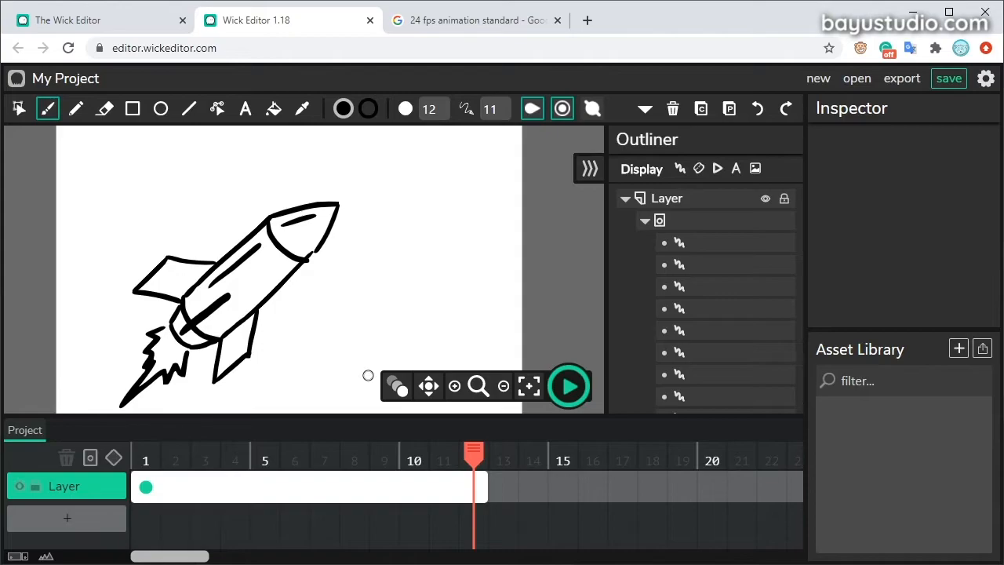
# Collapse the Outliner, scale the whole rocket down to about 200 by 178, and place it in the canvas's lower-left corner
pyautogui.click(590, 169)
pyautogui.scroll(-1, 486, 312)
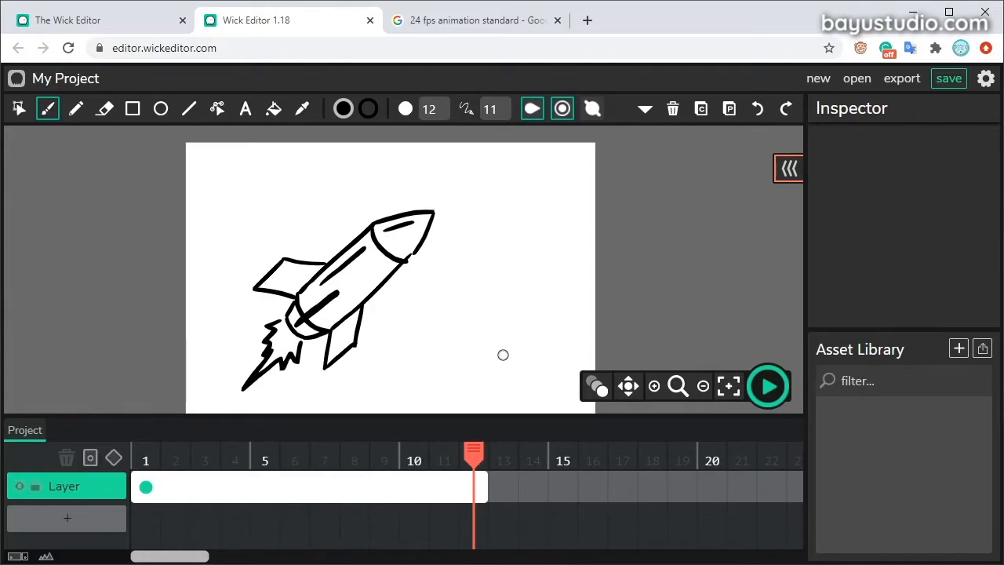
pyautogui.click(18, 108)
pyautogui.moveTo(204, 186)
pyautogui.mouseDown()
pyautogui.moveTo(487, 411)
pyautogui.moveTo(471, 366)
pyautogui.mouseUp()
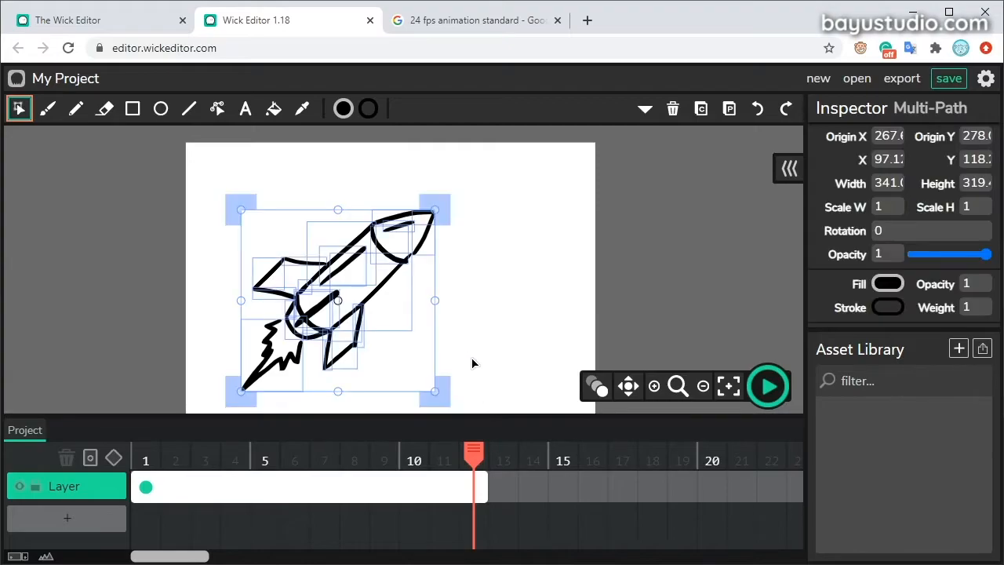
pyautogui.moveTo(397, 271); pyautogui.dragTo(363, 289)
pyautogui.moveTo(397, 236); pyautogui.dragTo(325, 328)
# Add a tween keyframe at frame 1 of the 12-frame rocket animation
pyautogui.moveTo(473, 461); pyautogui.dragTo(143, 461)
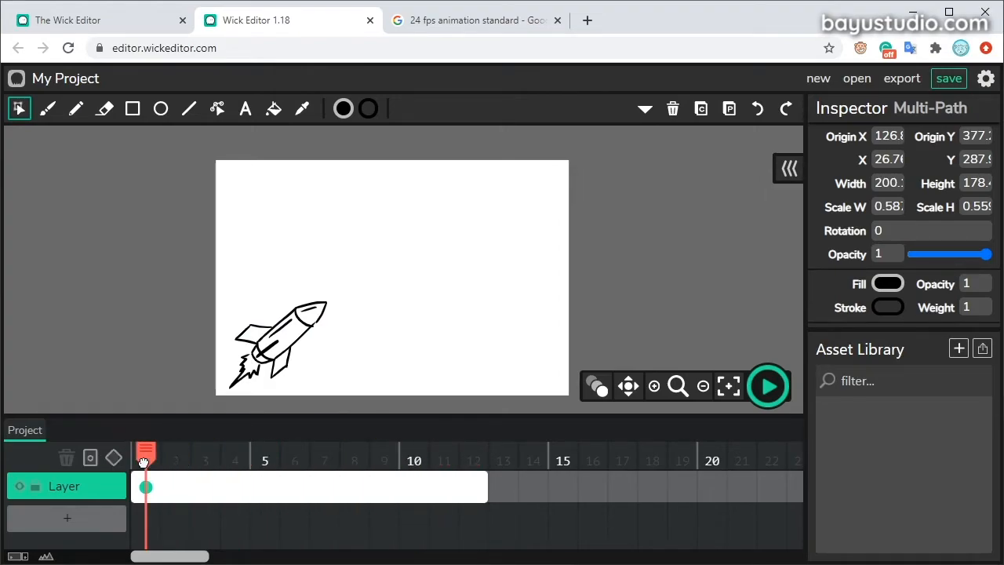
pyautogui.click(182, 480)
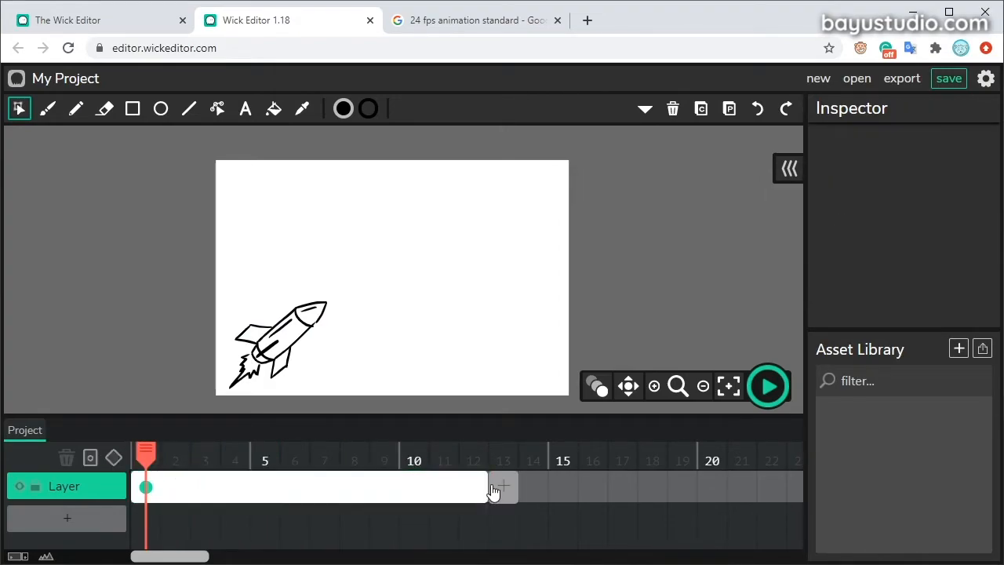
pyautogui.moveTo(145, 455); pyautogui.dragTo(234, 457)
pyautogui.click(146, 488)
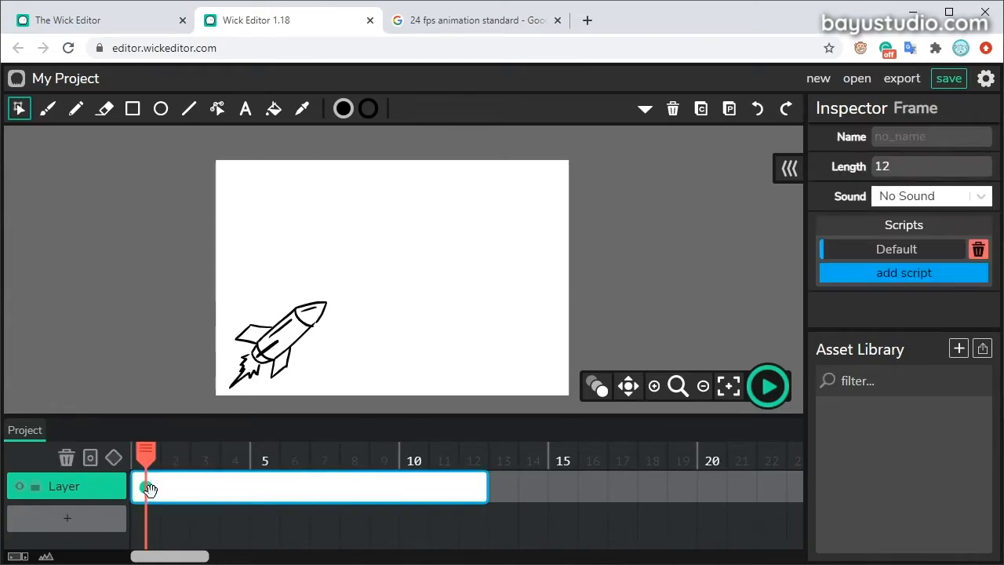
pyautogui.click(114, 459)
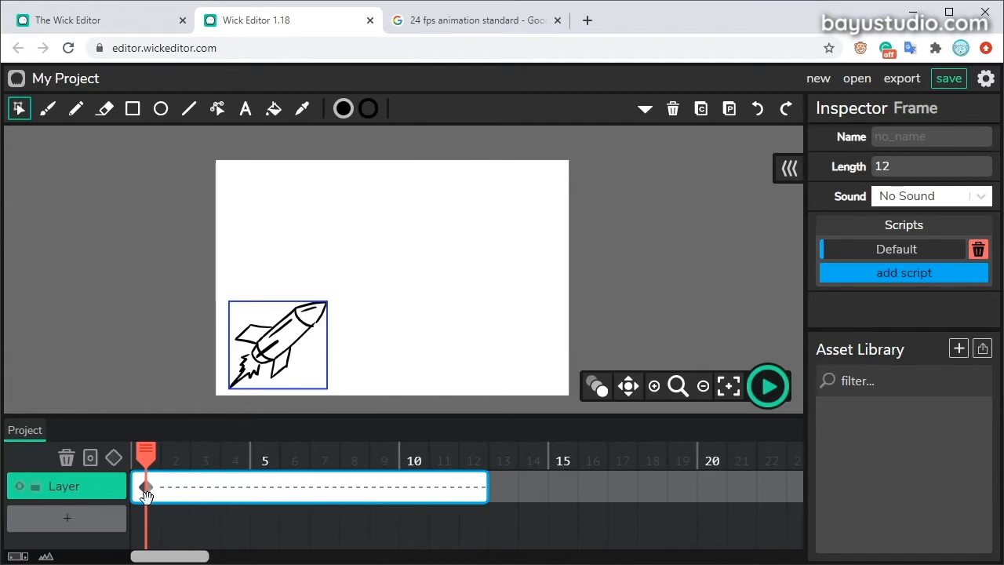
# Add a tween keyframe at frame 12 and move the rocket there to the canvas's upper-right corner
pyautogui.moveTo(147, 459); pyautogui.dragTo(471, 468)
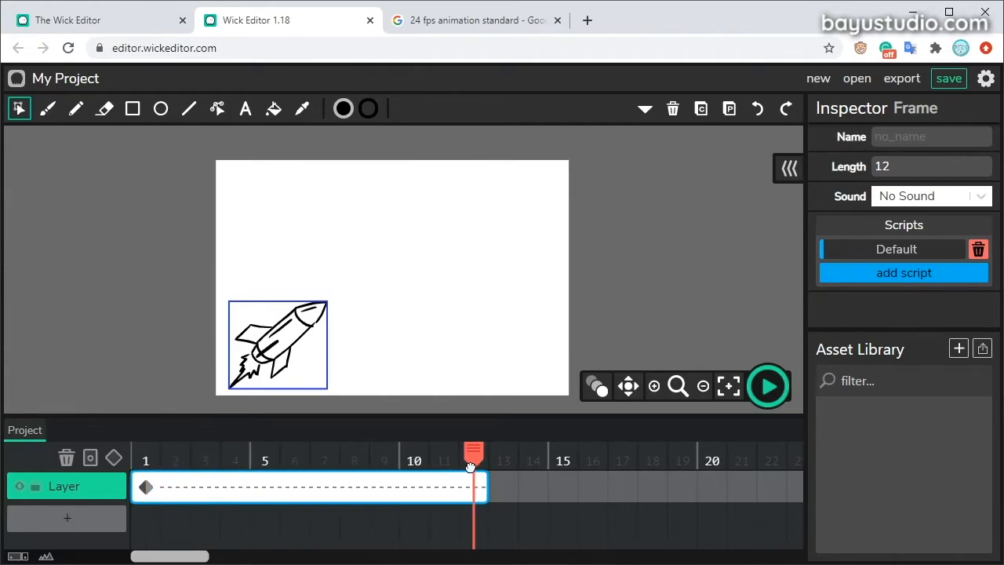
pyautogui.click(114, 459)
pyautogui.moveTo(317, 338); pyautogui.dragTo(547, 206)
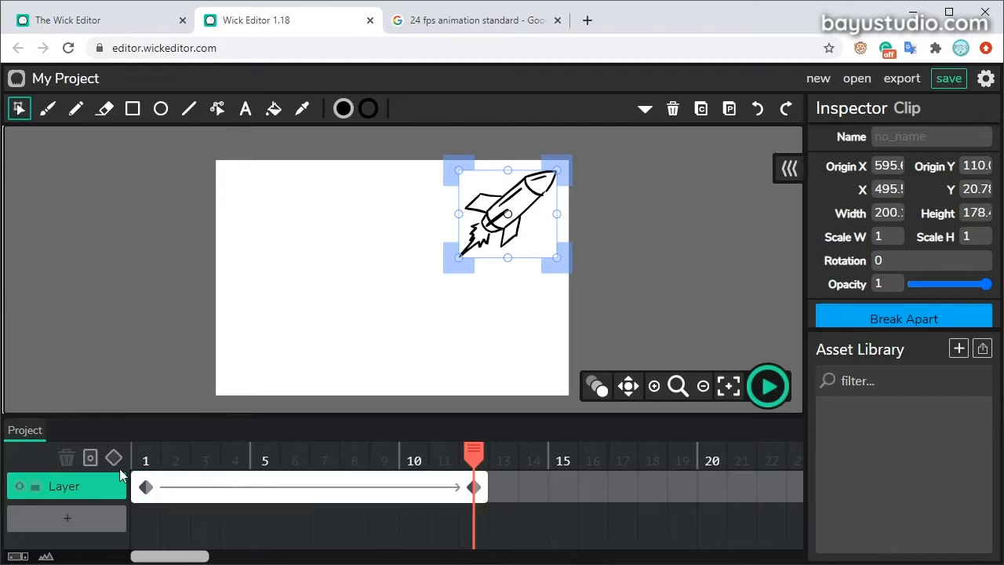
# Preview the rocket's tween and scrub between frames 1 and 12 to check the motion
pyautogui.click(768, 386)
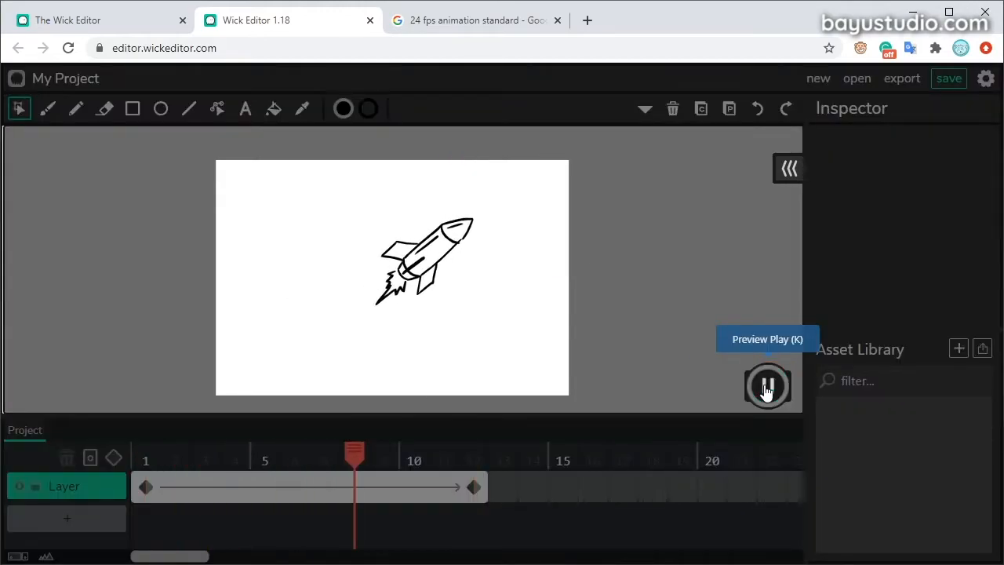
pyautogui.click(769, 388)
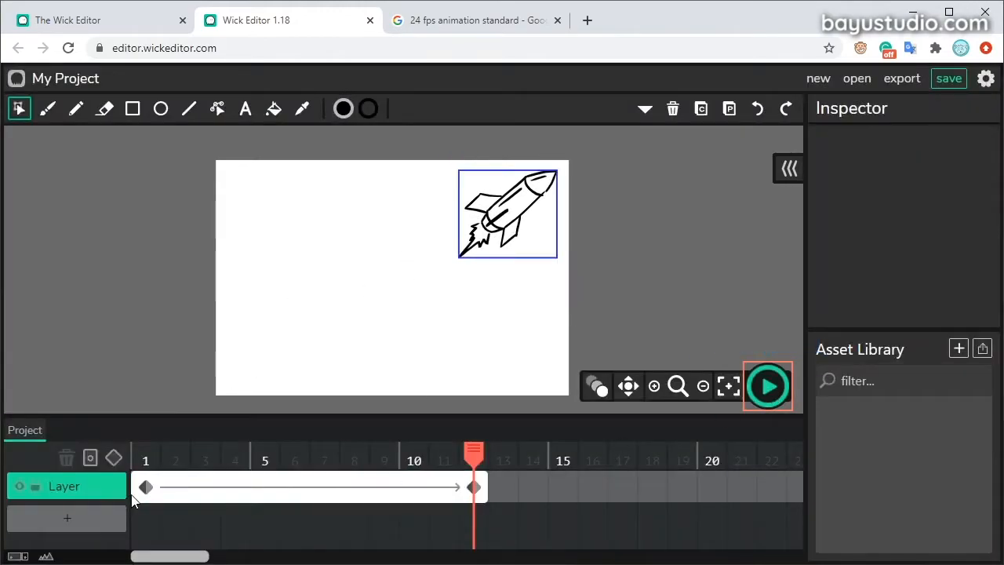
pyautogui.click(146, 463)
pyautogui.click(476, 458)
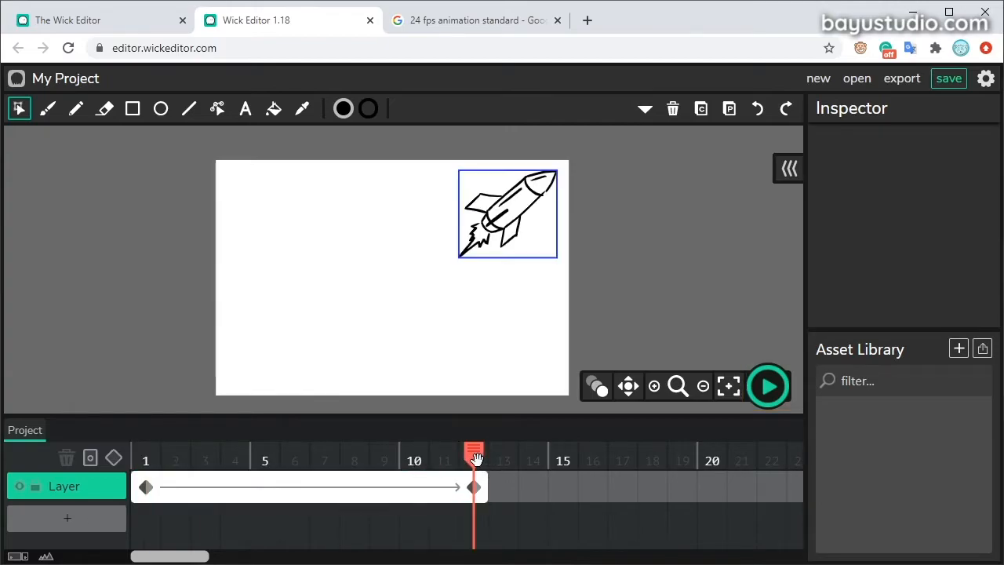
pyautogui.click(299, 458)
pyautogui.moveTo(304, 453); pyautogui.dragTo(477, 460)
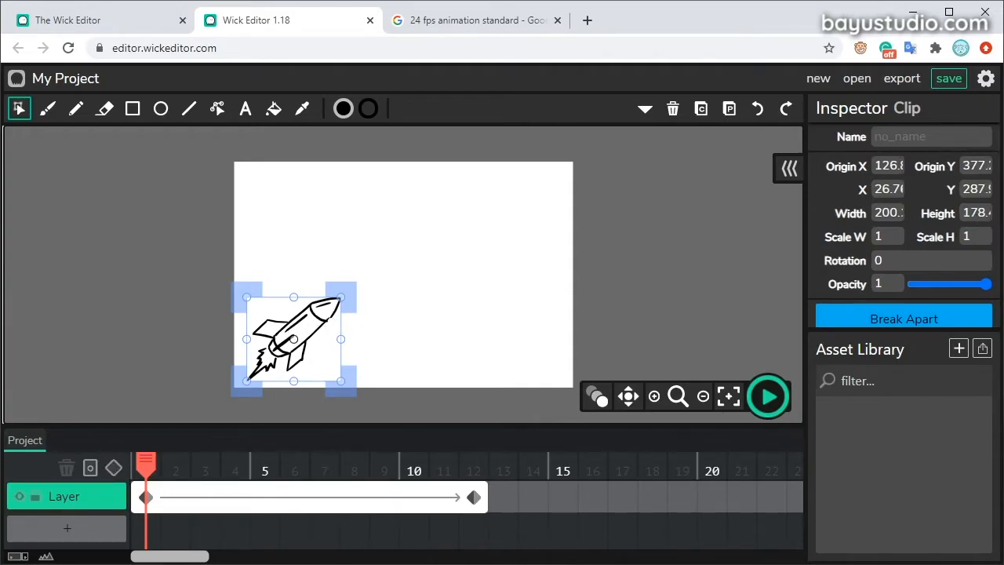
# Review the rocket clip's properties on frame 1, including its timeline and animation options, undoing a small trial move
pyautogui.scroll(-3, 987, 192)
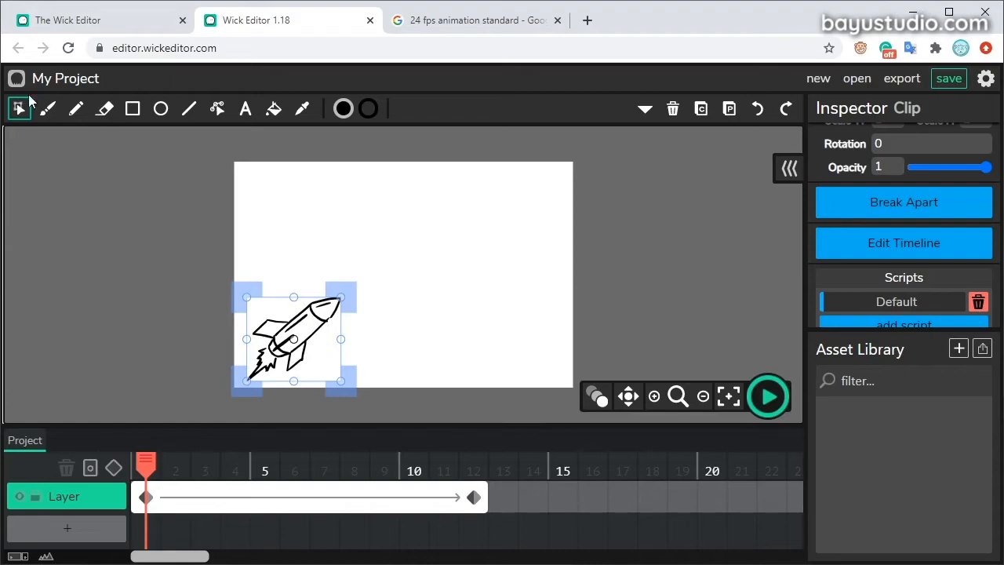
pyautogui.click(321, 291)
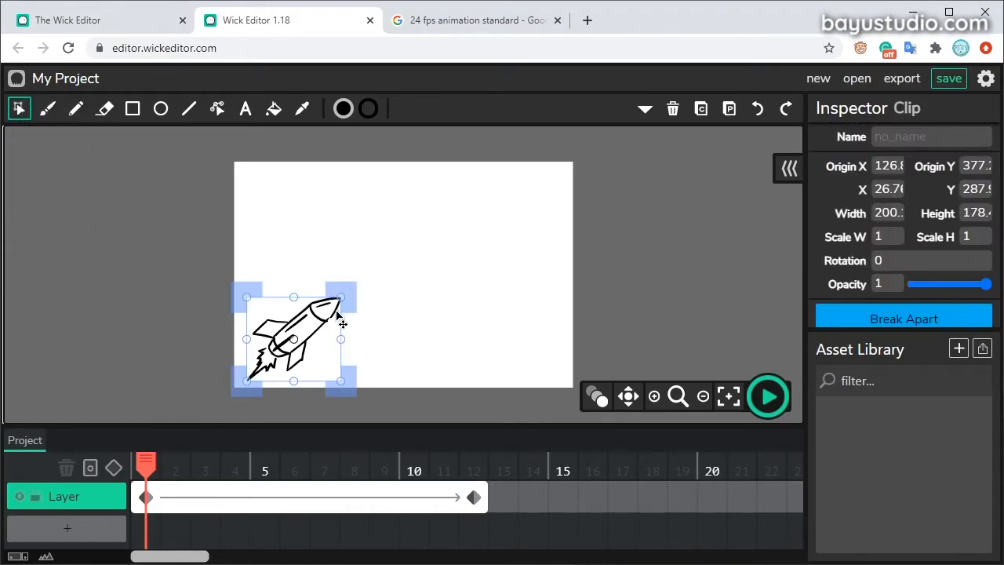
pyautogui.moveTo(315, 314); pyautogui.dragTo(318, 291)
pyautogui.hotkey('ctrl', 'z')
pyautogui.scroll(-2, 824, 259)
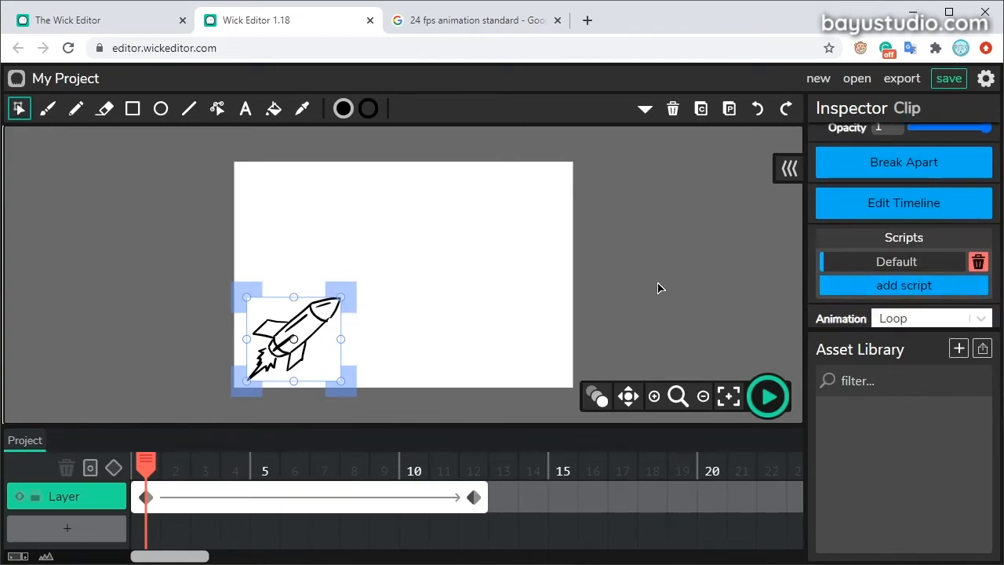
# Open the rocket clip to examine the separate paths inside it, and return to the main project timeline
pyautogui.doubleClick(326, 324)
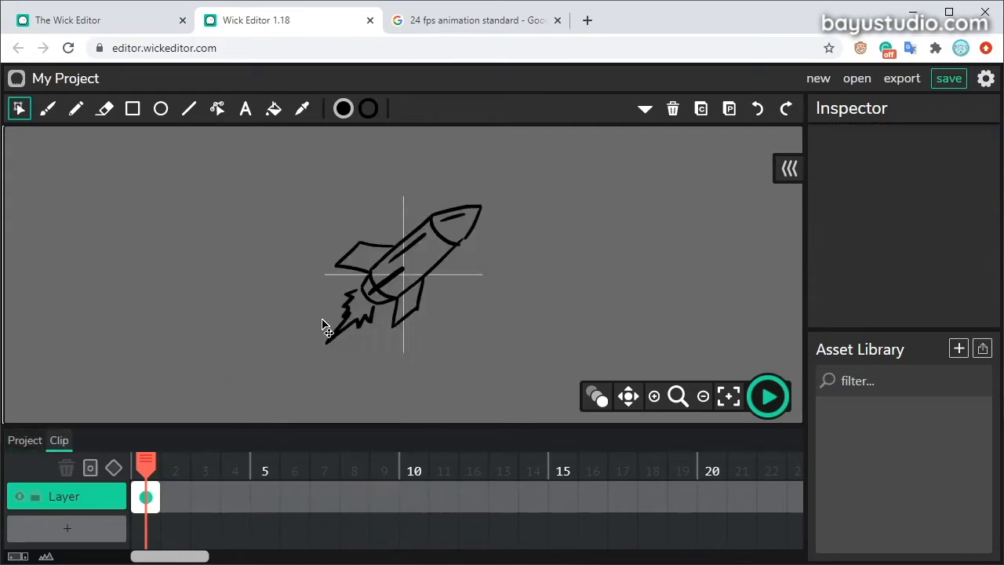
pyautogui.click(449, 232)
pyautogui.click(522, 239)
pyautogui.moveTo(268, 180); pyautogui.dragTo(545, 367)
pyautogui.click(513, 311)
pyautogui.moveTo(262, 367); pyautogui.dragTo(533, 171)
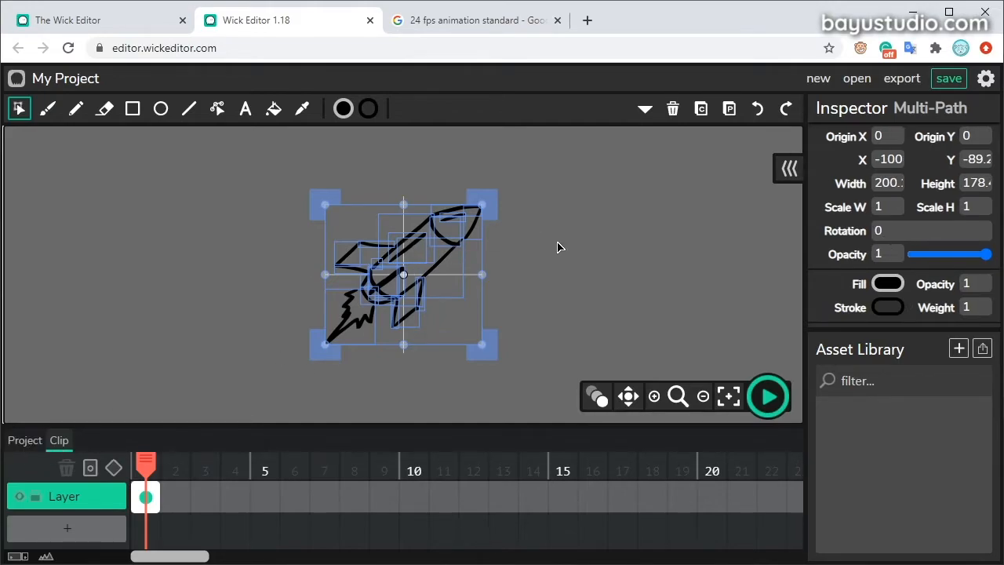
pyautogui.doubleClick(602, 278)
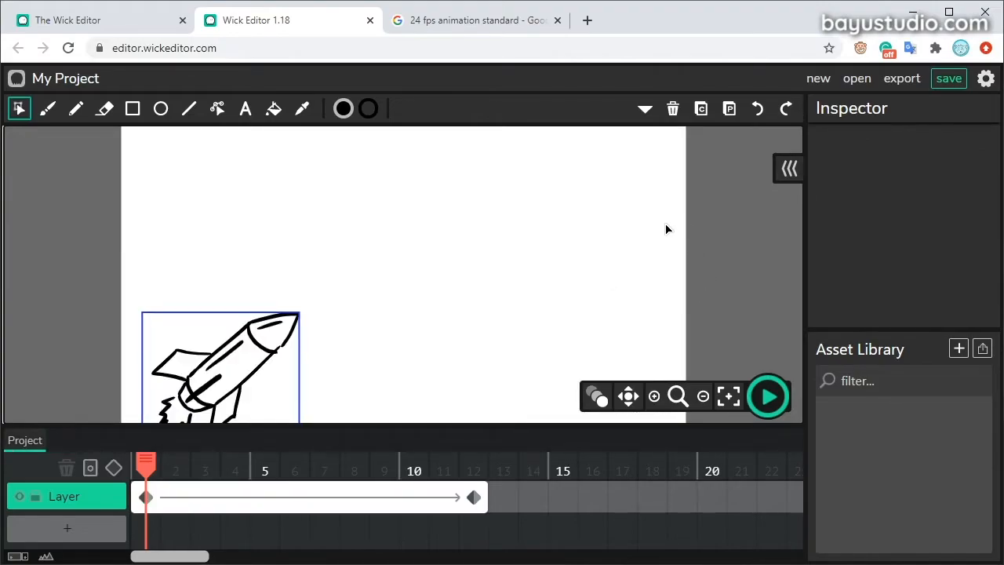
pyautogui.doubleClick(268, 357)
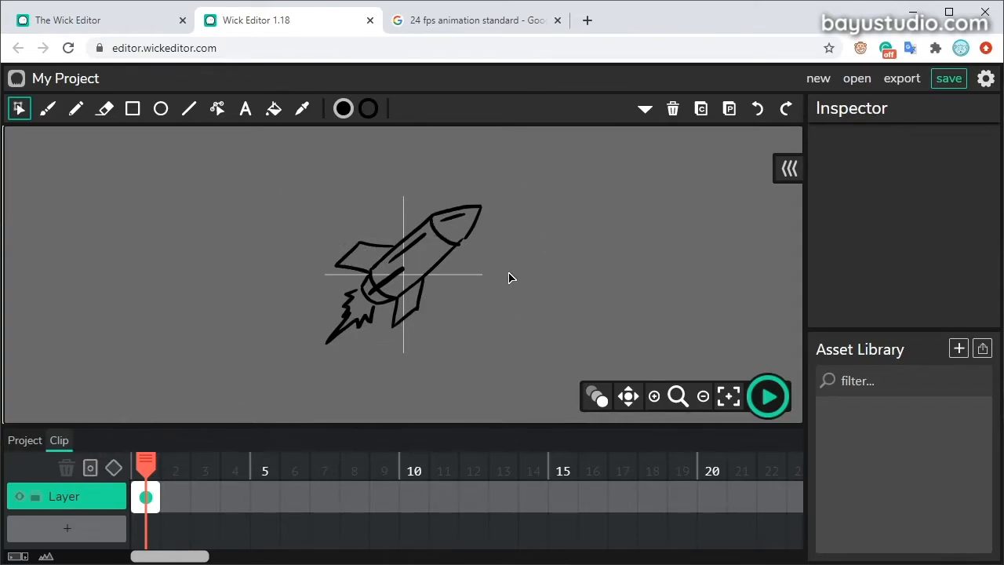
pyautogui.click(25, 441)
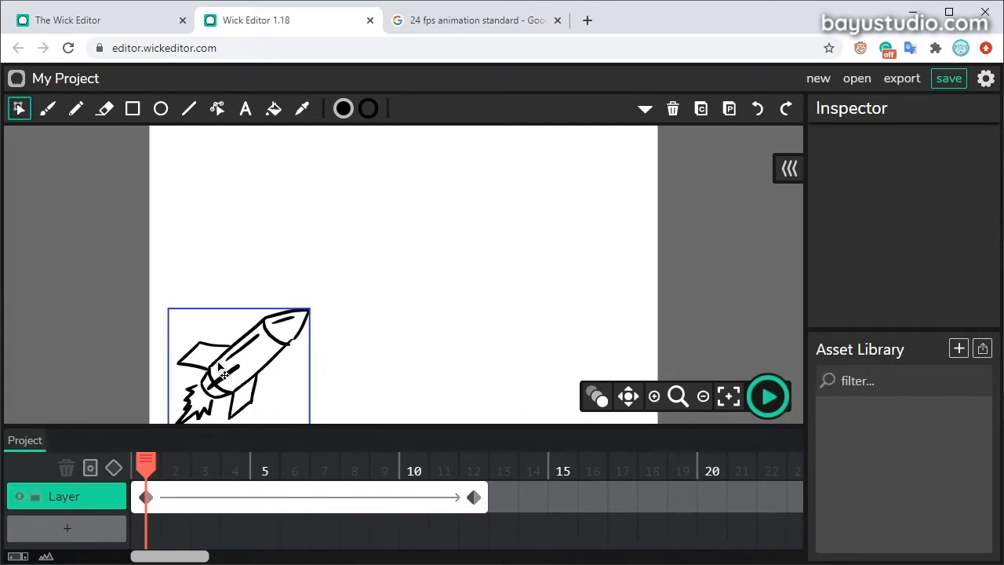
# Open the rocket clip for editing and fill the rocket's body with yellow using the Fill Bucket
pyautogui.doubleClick(267, 353)
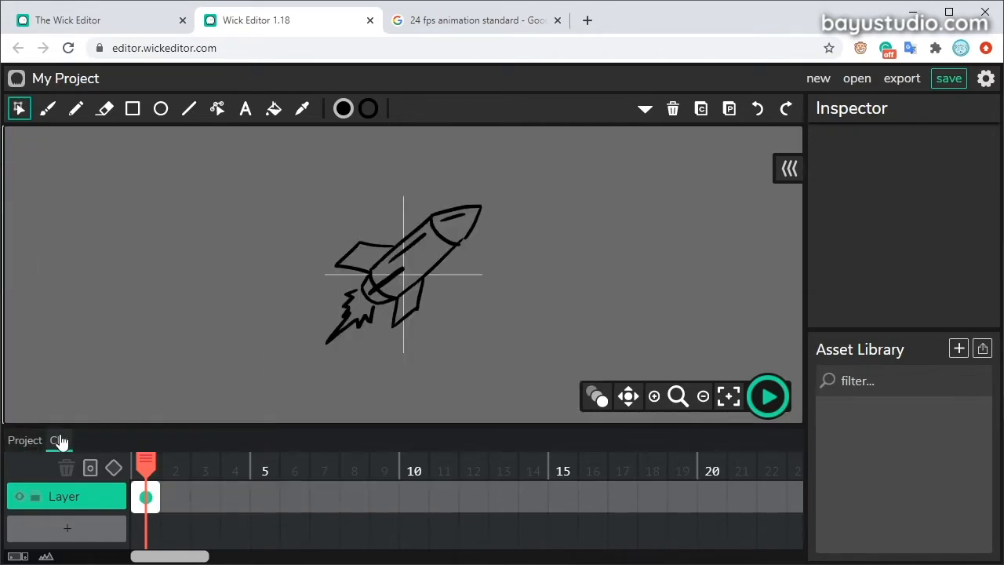
pyautogui.click(399, 276)
pyautogui.click(450, 241)
pyautogui.scroll(5, 466, 237)
pyautogui.click(593, 211)
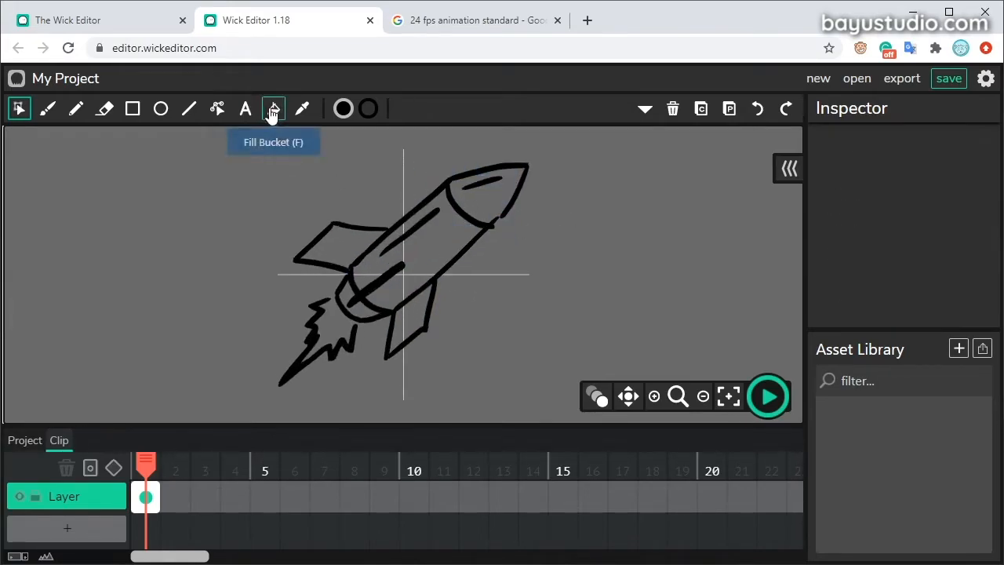
pyautogui.click(272, 110)
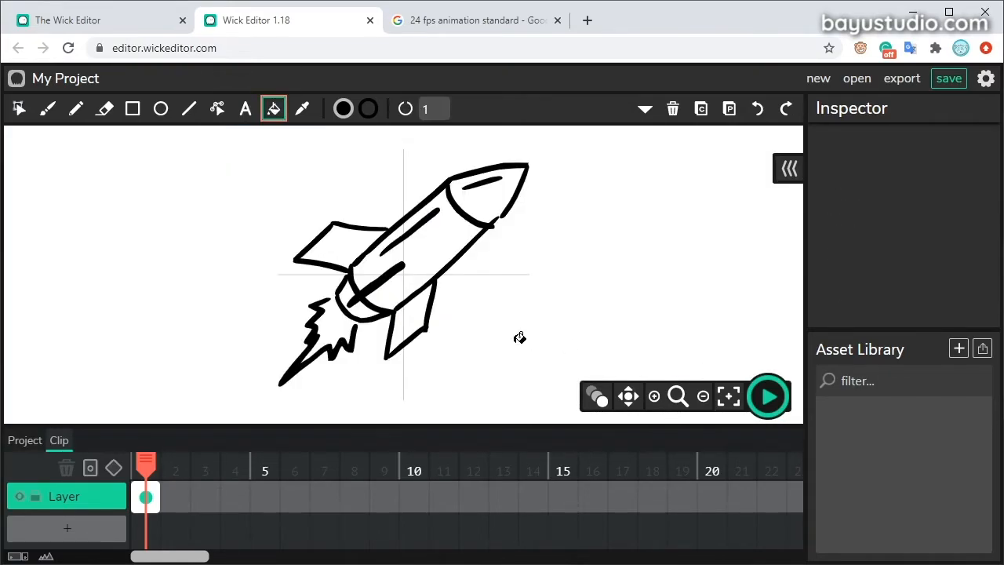
pyautogui.click(343, 109)
pyautogui.click(336, 170)
pyautogui.click(440, 246)
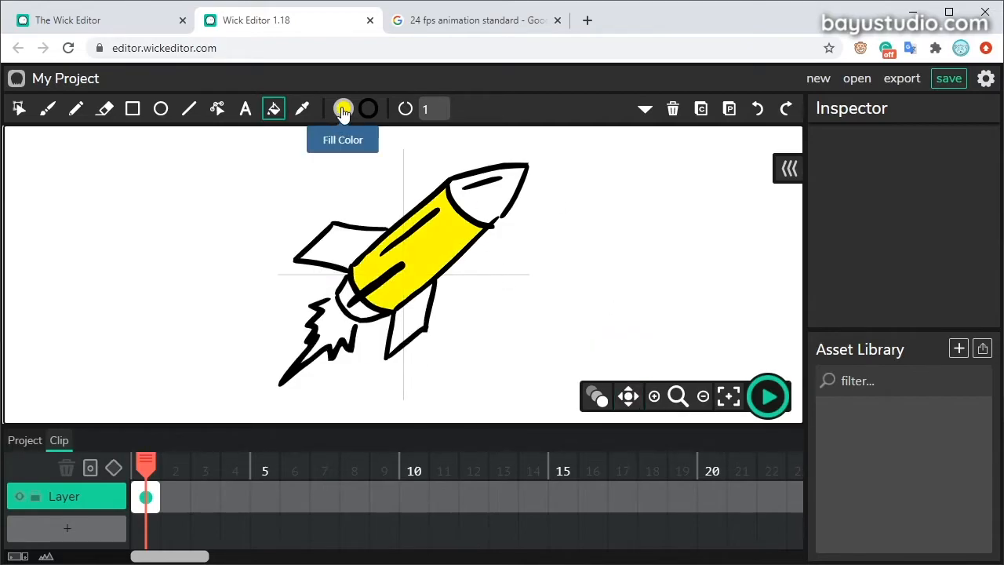
# Fill the rocket's nose cone and tail section with light orange
pyautogui.click(342, 110)
pyautogui.click(303, 218)
pyautogui.click(491, 188)
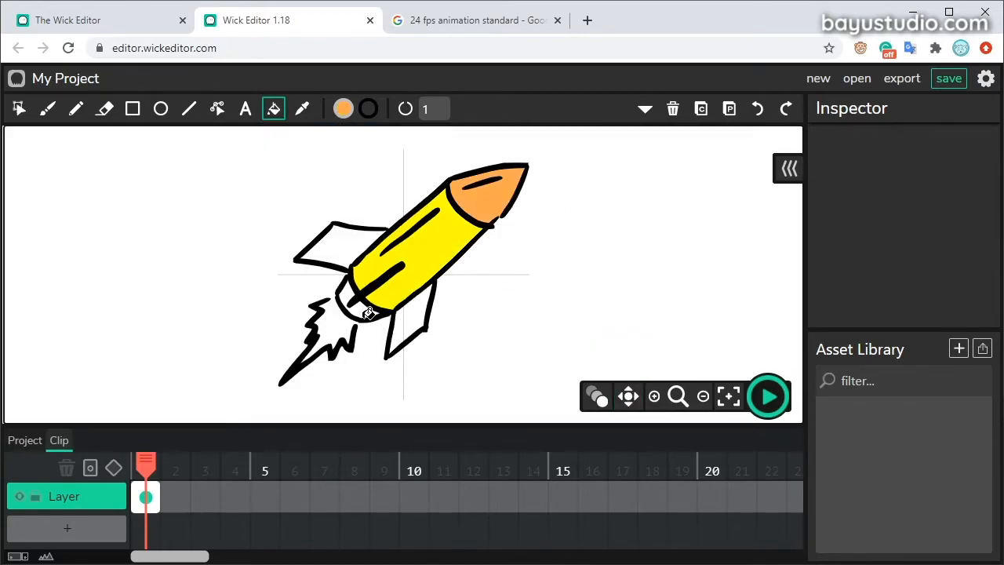
# Fill both rocket fins with red
pyautogui.click(343, 109)
pyautogui.click(276, 168)
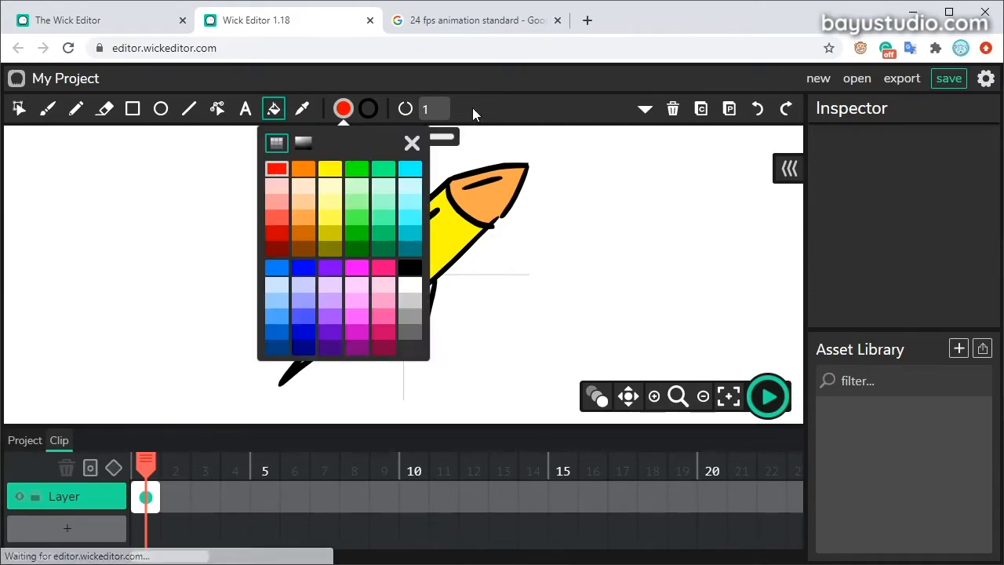
pyautogui.click(333, 247)
pyautogui.click(409, 321)
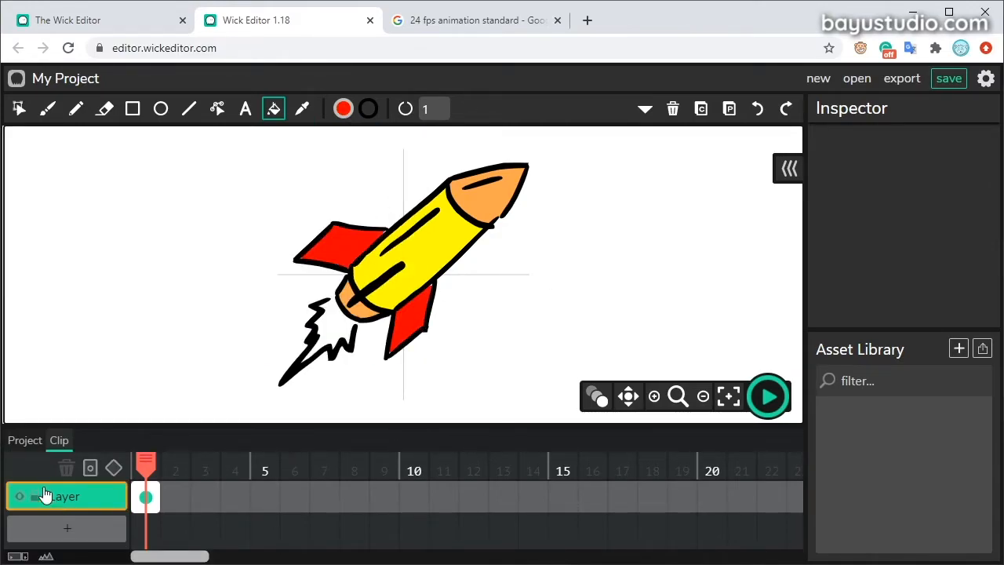
# Return to the main project timeline and, at frame 1, move the rocket clip into the lower-left corner of the canvas
pyautogui.click(26, 443)
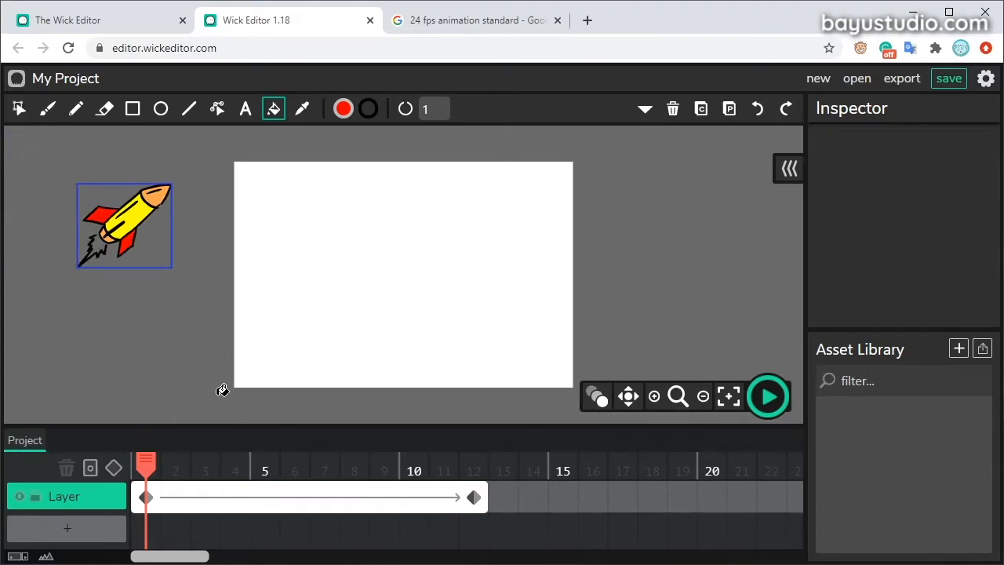
pyautogui.moveTo(151, 469)
pyautogui.mouseDown()
pyautogui.moveTo(386, 471)
pyautogui.moveTo(147, 471)
pyautogui.mouseUp()
pyautogui.click(148, 496)
pyautogui.click(19, 109)
pyautogui.moveTo(157, 213); pyautogui.dragTo(326, 329)
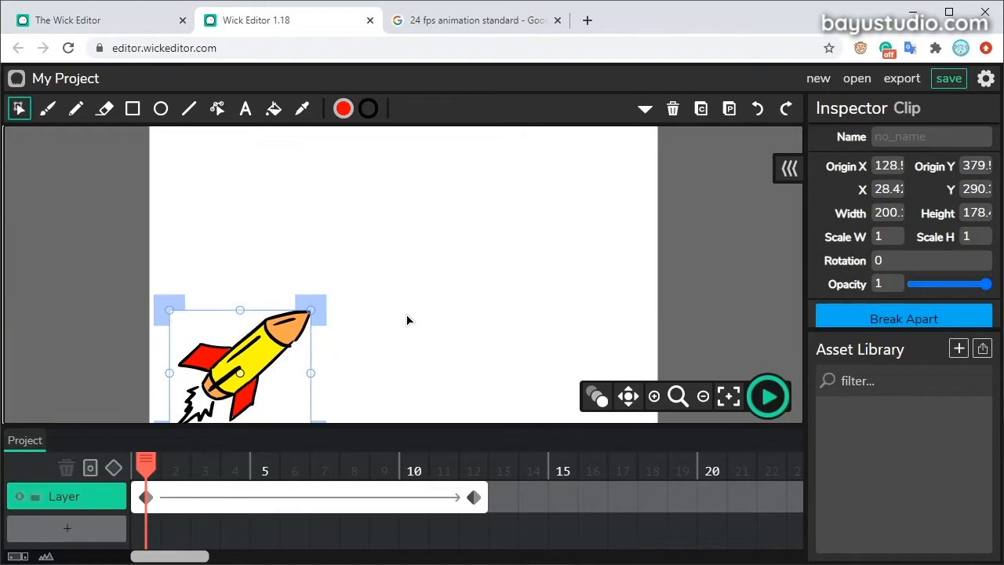
pyautogui.doubleClick(271, 340)
pyautogui.click(437, 263)
pyautogui.click(530, 260)
pyautogui.click(439, 267)
pyautogui.doubleClick(511, 261)
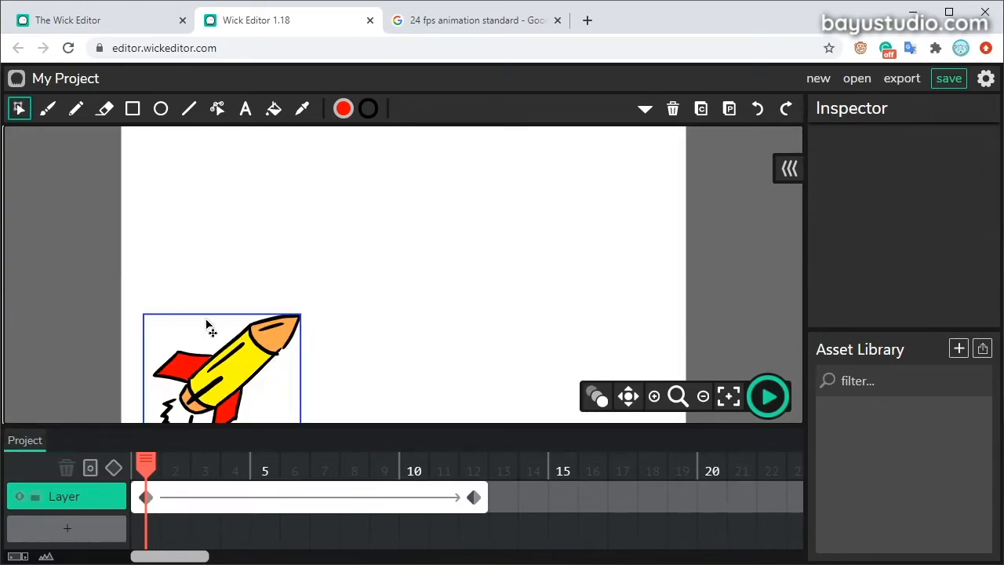
pyautogui.scroll(-5, 92, 332)
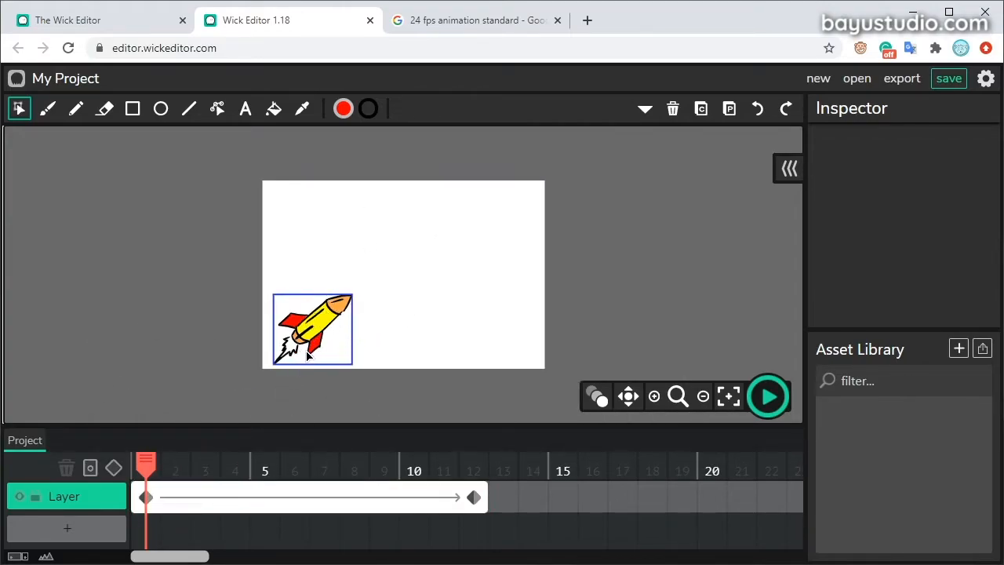
pyautogui.moveTo(255, 276); pyautogui.dragTo(377, 361)
pyautogui.click(378, 363)
# Check the rocket's position at frame 12 and preview the tween animation, stopping playback after viewing it
pyautogui.click(478, 465)
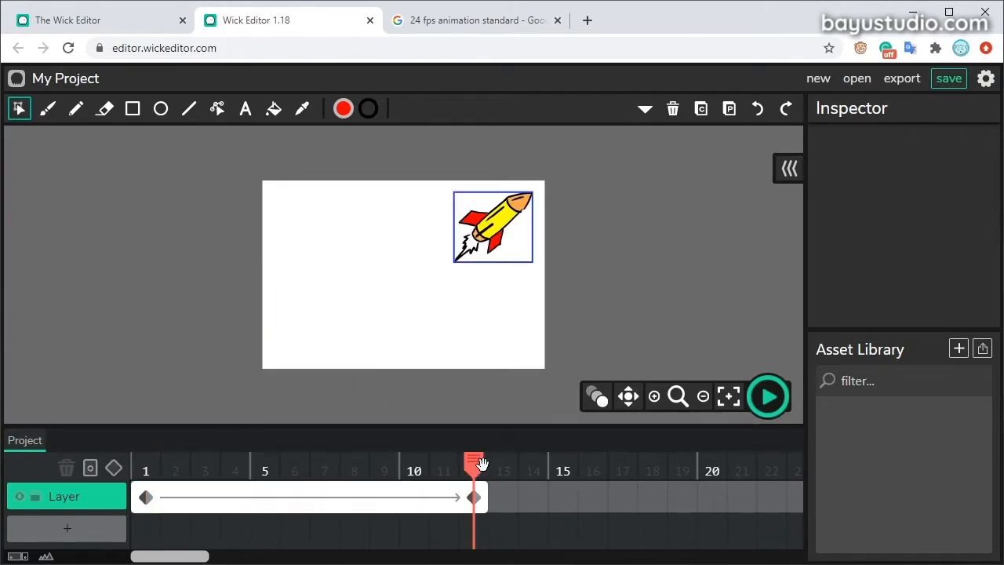
pyautogui.click(494, 228)
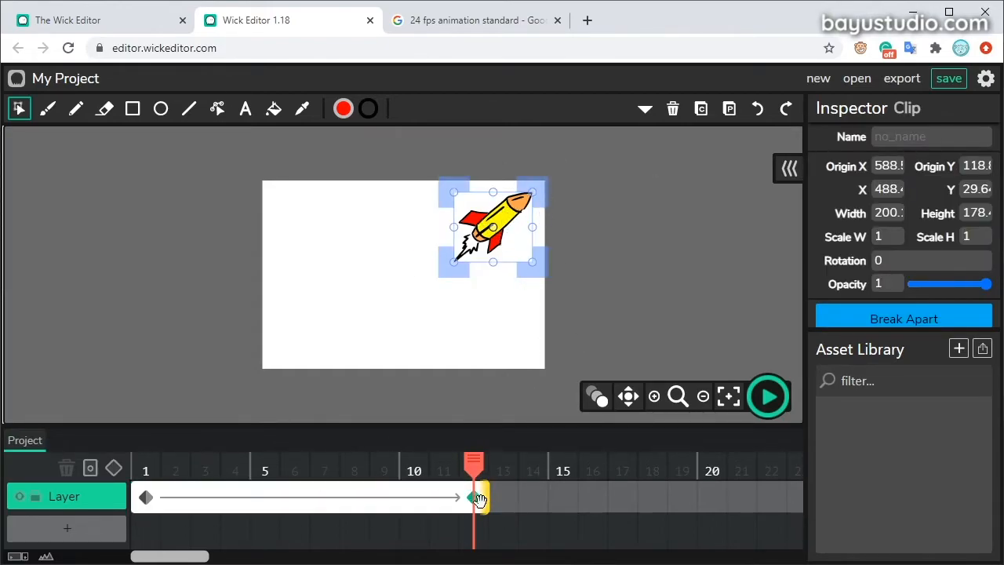
pyautogui.click(771, 397)
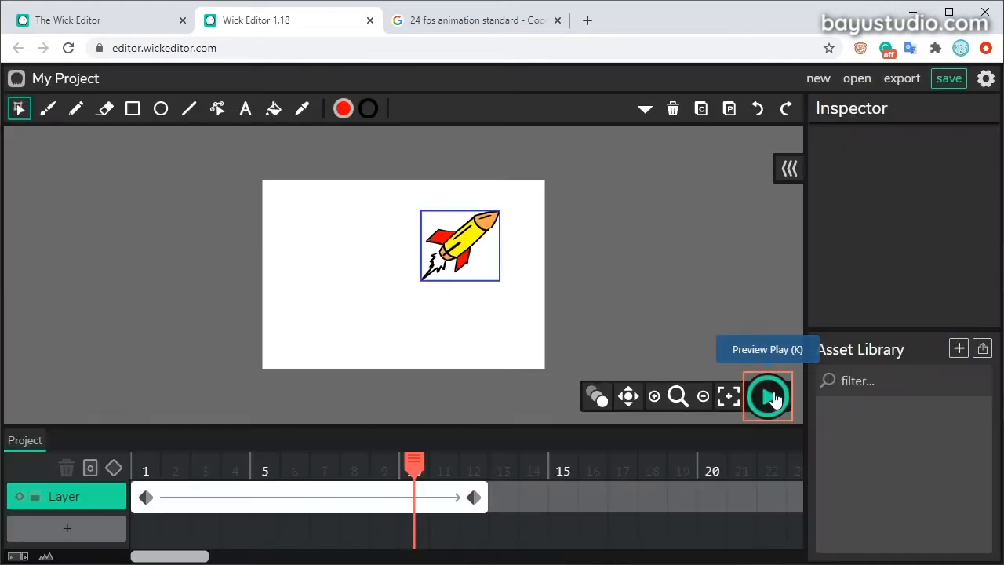
pyautogui.click(770, 397)
# Return to frame 1, open the rocket clip for editing and cut the flame outline from its layer
pyautogui.moveTo(417, 464); pyautogui.dragTo(146, 464)
pyautogui.doubleClick(325, 329)
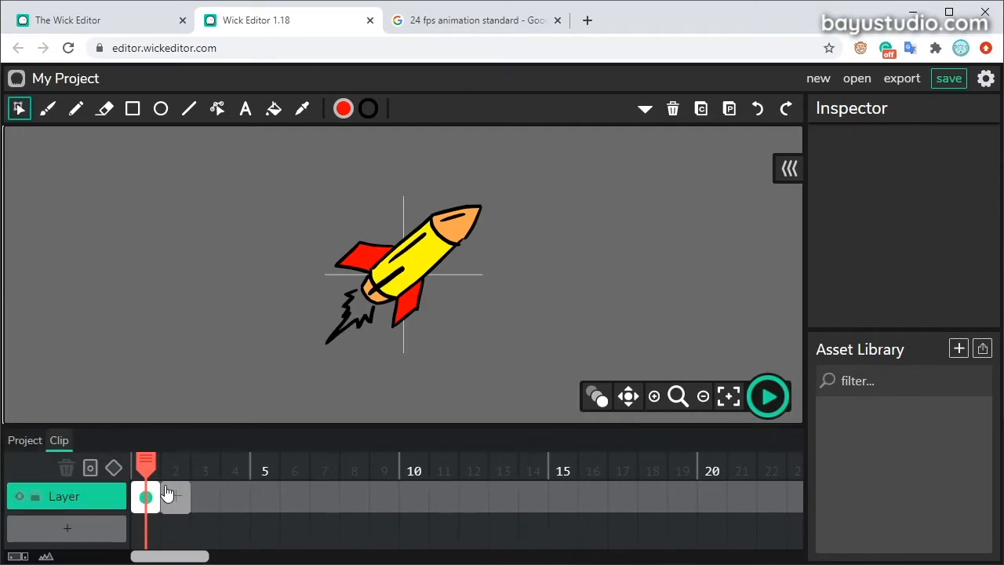
pyautogui.moveTo(312, 199); pyautogui.dragTo(529, 377)
pyautogui.click(568, 256)
pyautogui.scroll(5, 455, 248)
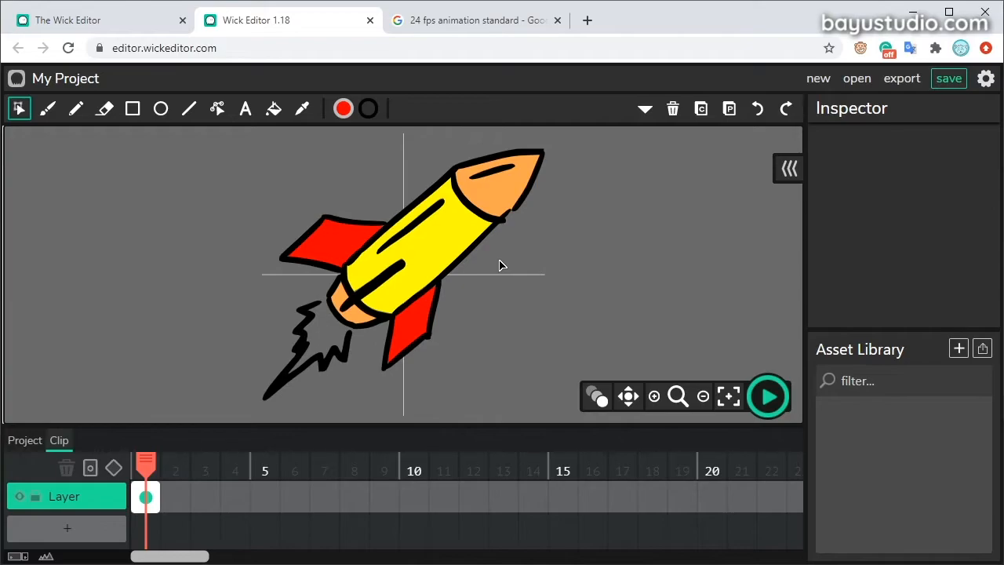
pyautogui.click(306, 337)
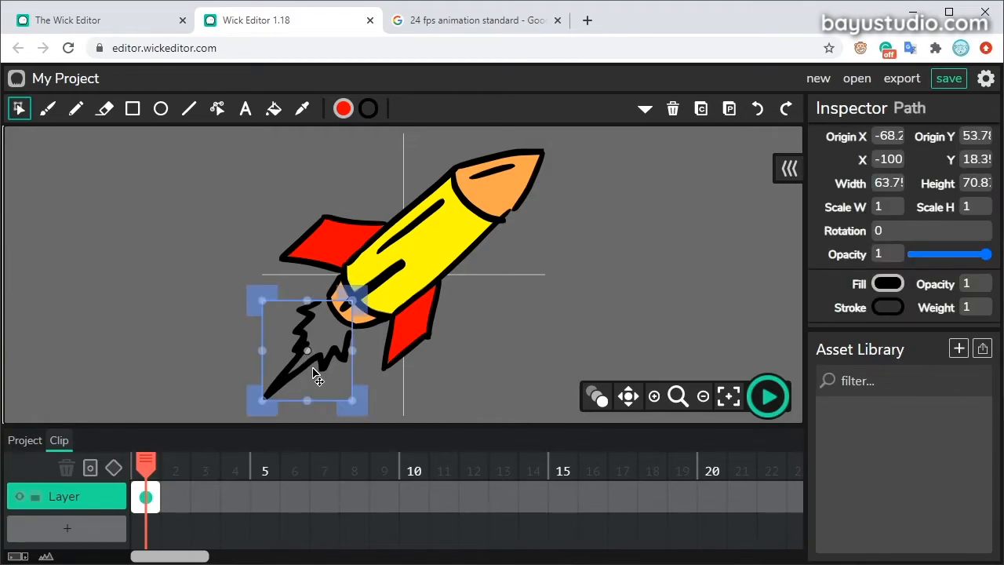
pyautogui.press('Delete')
# Paste the flame outline into frame 1 of a new layer and extend the rocket layer's frame to a length of 5
pyautogui.click(71, 530)
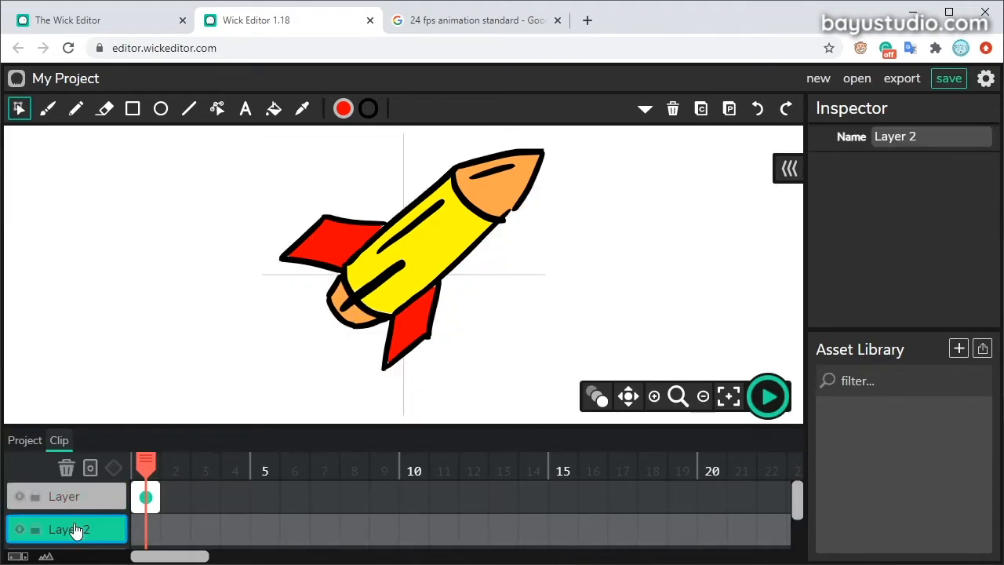
pyautogui.click(145, 532)
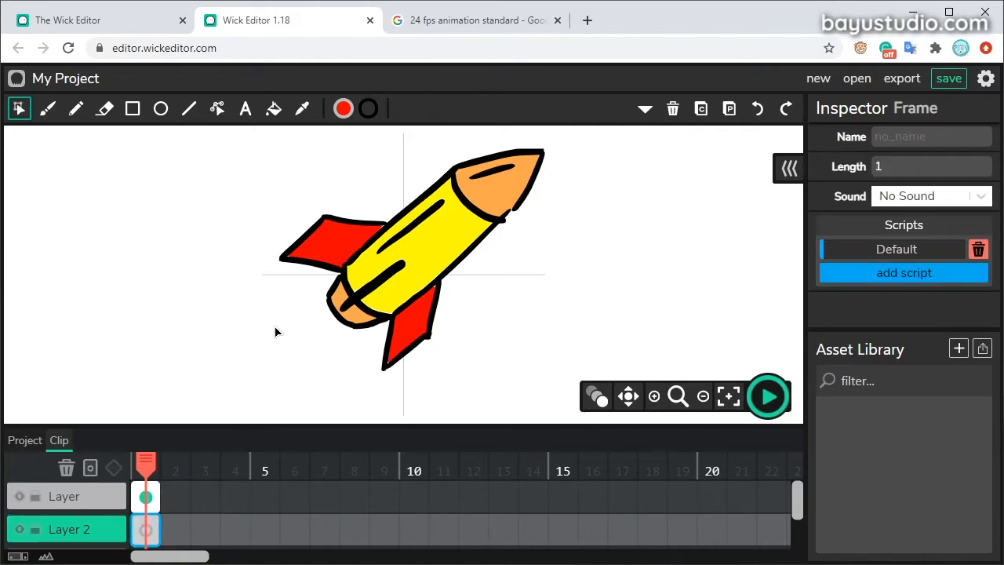
pyautogui.hotkey('ctrl', 'v')
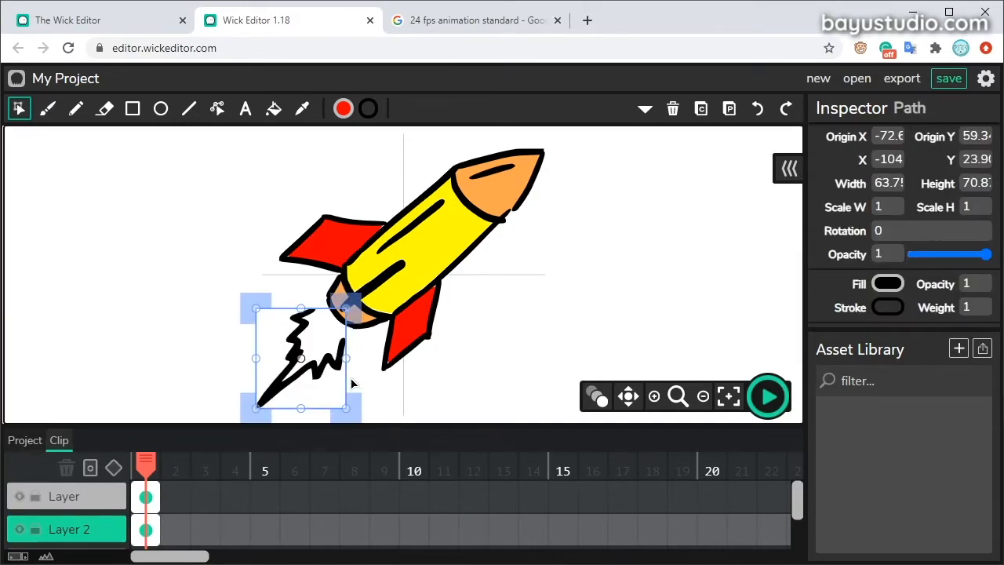
pyautogui.moveTo(157, 496); pyautogui.dragTo(276, 496)
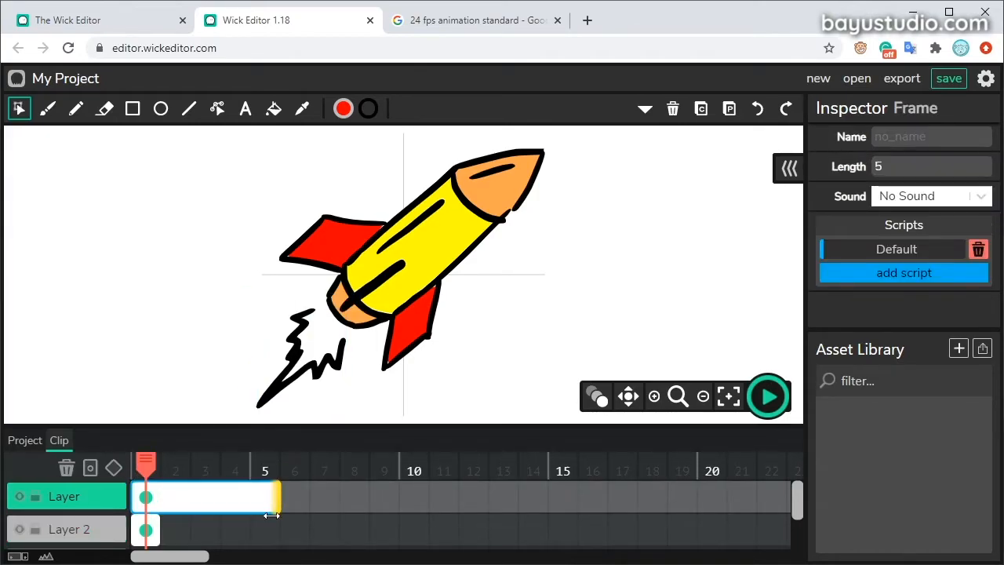
# Change the fill of the flame outline in frame 1 of Layer 2 from the colour presets to orange
pyautogui.click(143, 531)
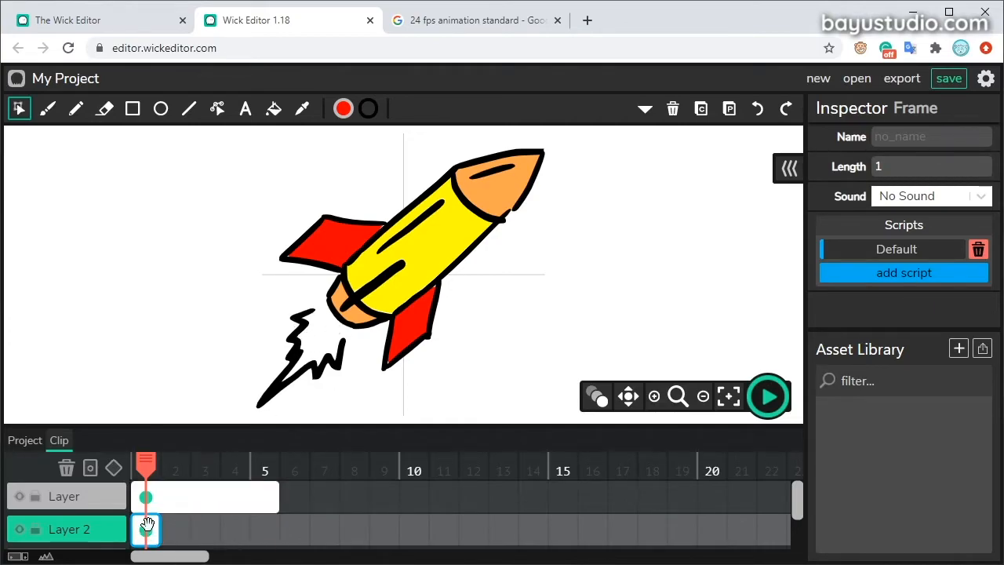
pyautogui.press('f')
pyautogui.click(19, 109)
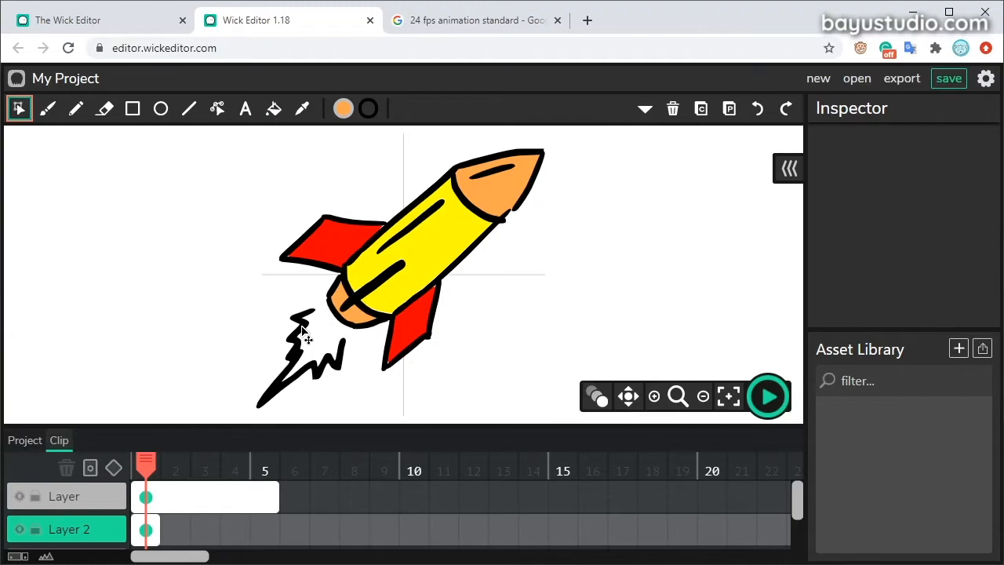
pyautogui.click(302, 330)
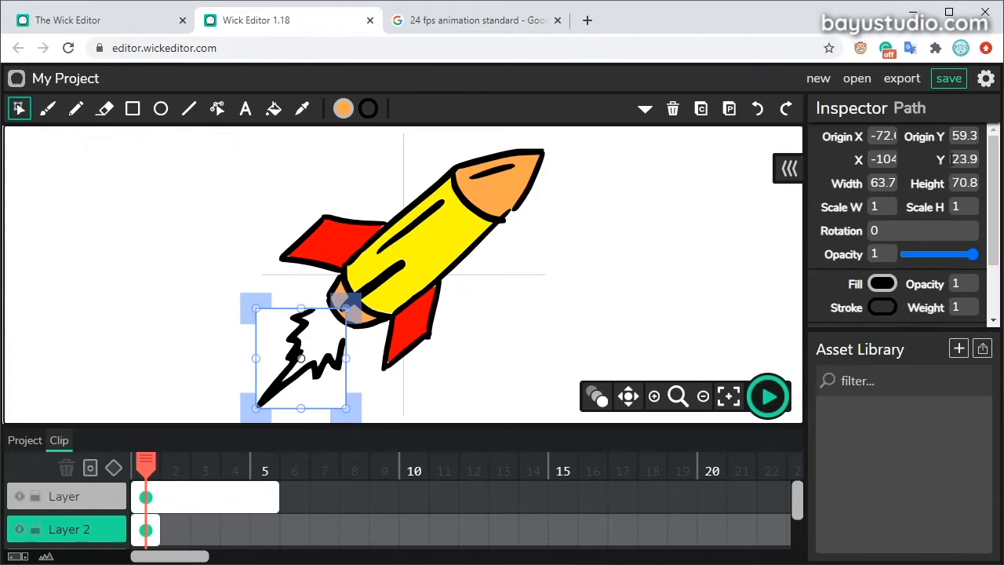
pyautogui.scroll(-1, 990, 229)
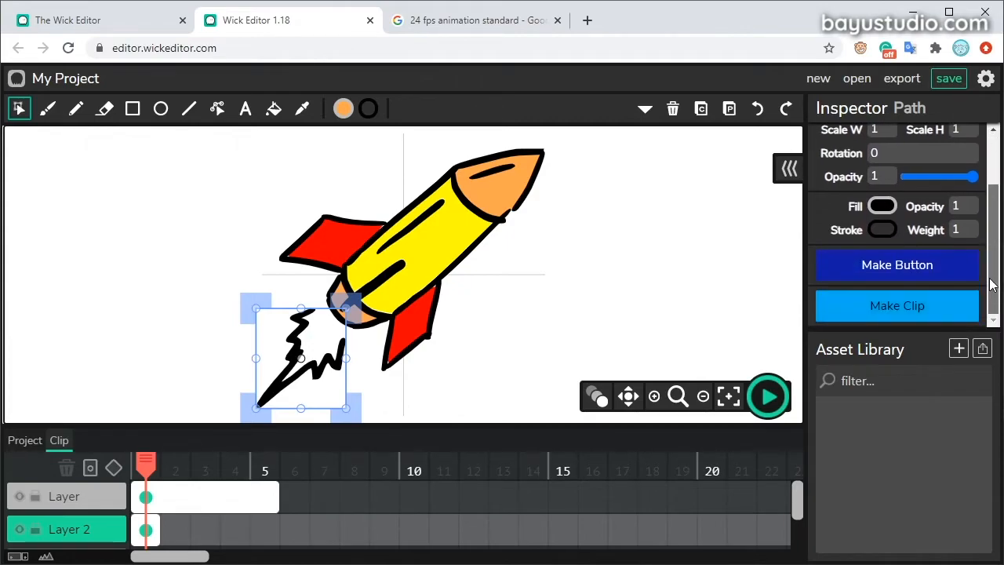
pyautogui.click(872, 207)
pyautogui.click(734, 133)
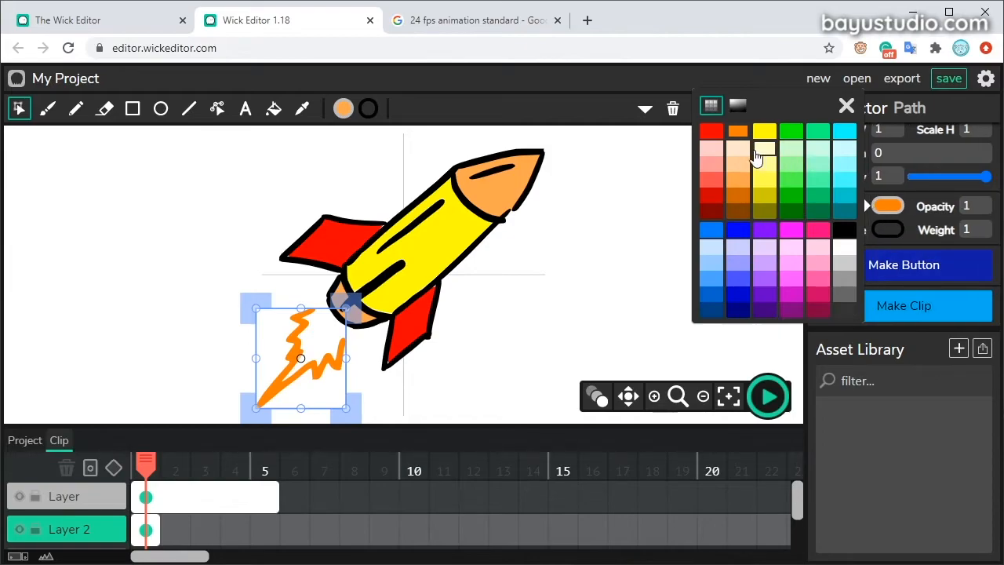
# Try a darker custom orange, CE7419, as the flame outline's fill and undo the change
pyautogui.click(738, 107)
pyautogui.moveTo(755, 161)
pyautogui.mouseDown()
pyautogui.moveTo(811, 161)
pyautogui.moveTo(788, 170)
pyautogui.moveTo(837, 146)
pyautogui.moveTo(837, 136)
pyautogui.mouseUp()
pyautogui.moveTo(812, 231); pyautogui.dragTo(737, 237)
pyautogui.moveTo(823, 230); pyautogui.dragTo(842, 233)
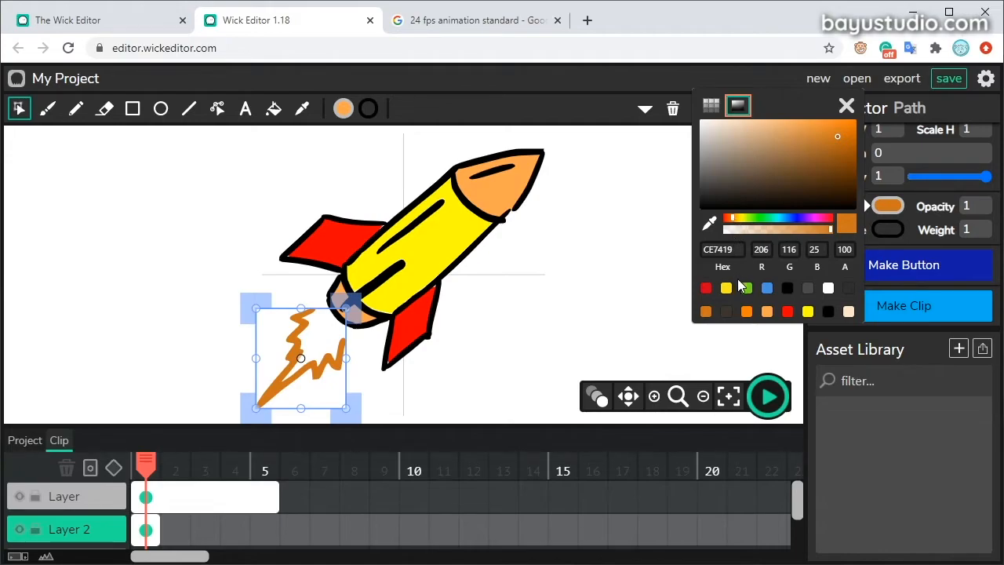
pyautogui.hotkey('ctrl', 'z')
pyautogui.click(847, 107)
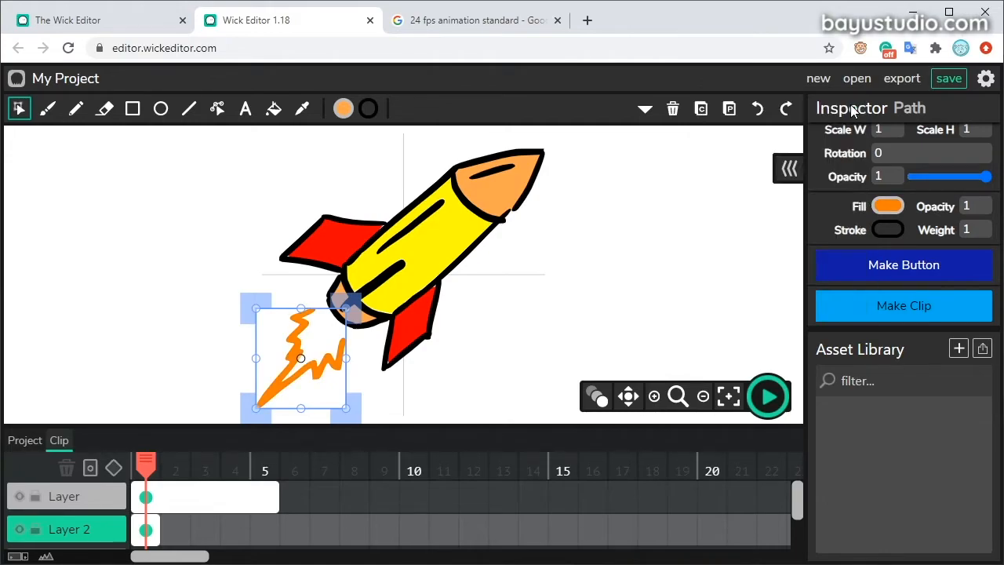
# Add frame 2 to Layer 2, turn on onion skinning and paint a varied light orange flame outline with the Brush
pyautogui.click(426, 333)
pyautogui.click(58, 116)
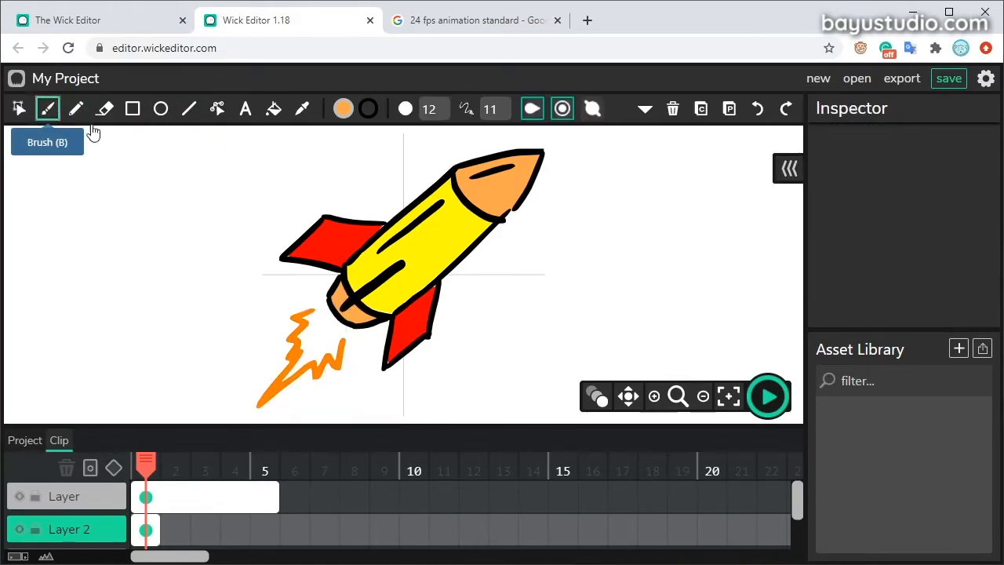
pyautogui.click(175, 530)
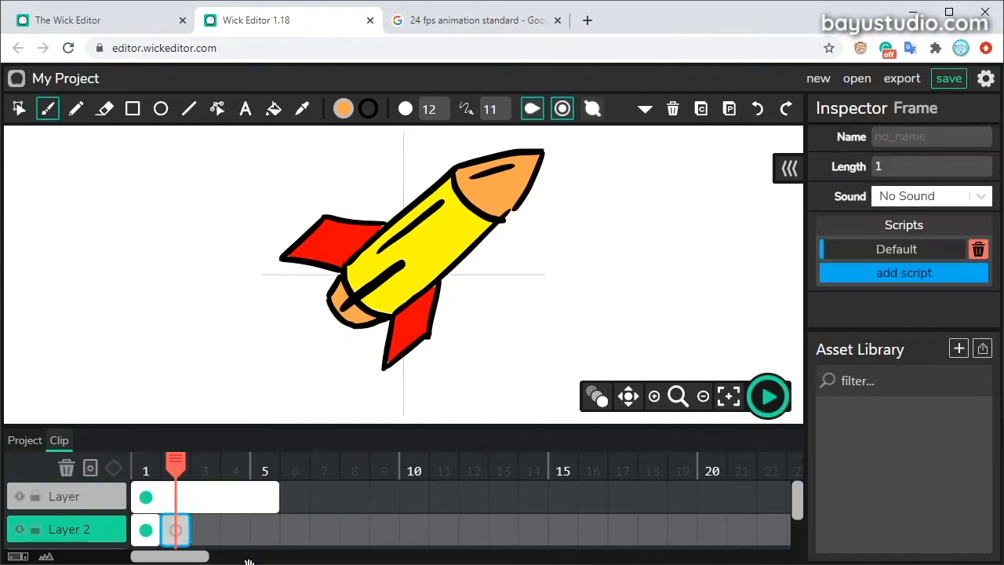
pyautogui.click(597, 396)
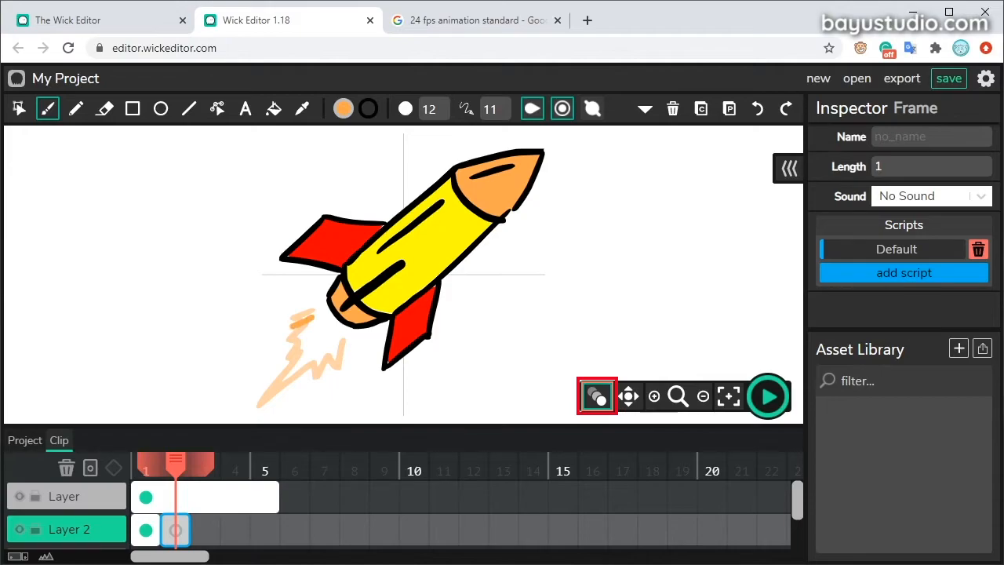
pyautogui.moveTo(287, 372); pyautogui.dragTo(241, 422)
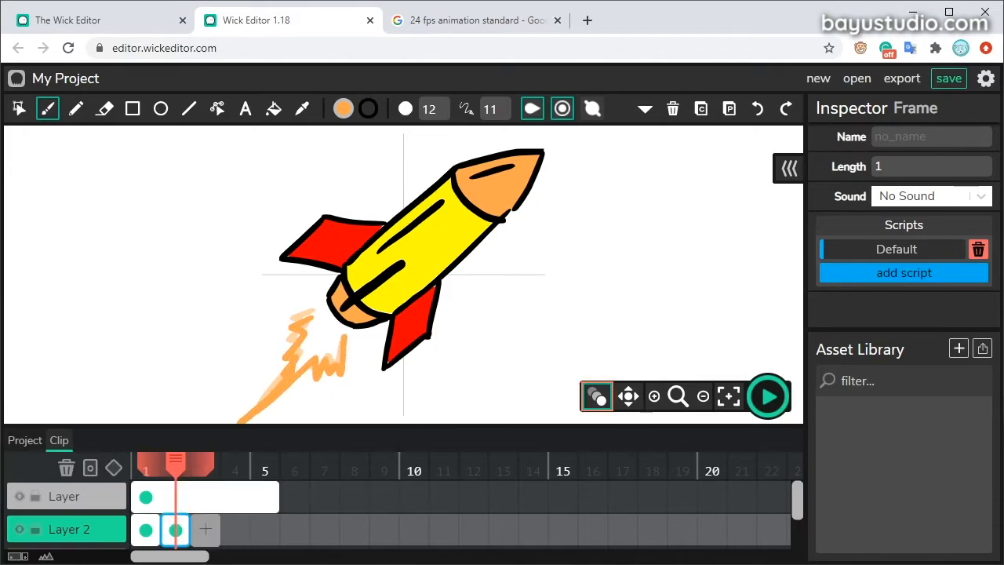
# Add frames 3, 4 and 5 to Layer 2 and brush a slightly different light orange flame outline in each
pyautogui.click(205, 530)
pyautogui.moveTo(304, 363); pyautogui.dragTo(243, 424)
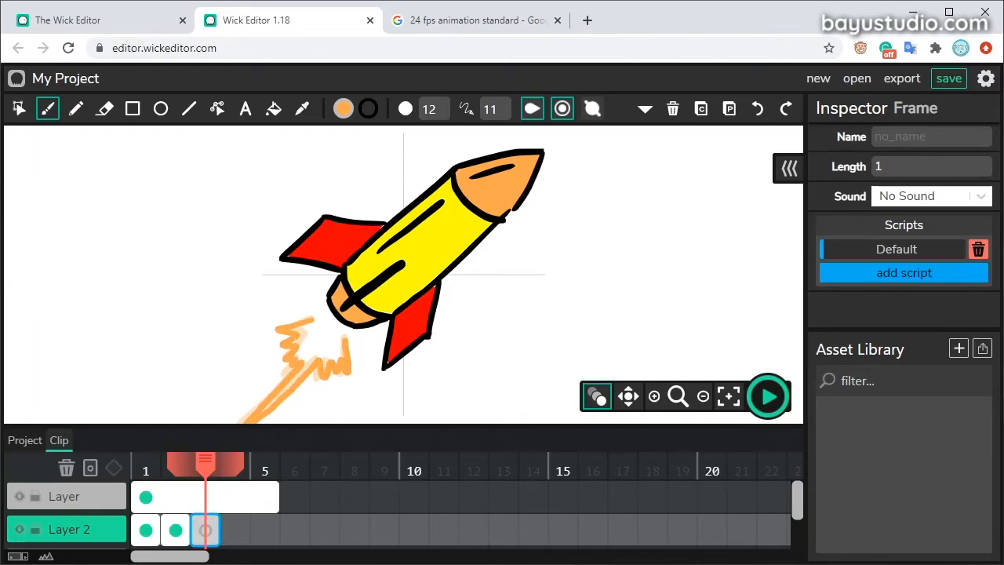
pyautogui.click(235, 530)
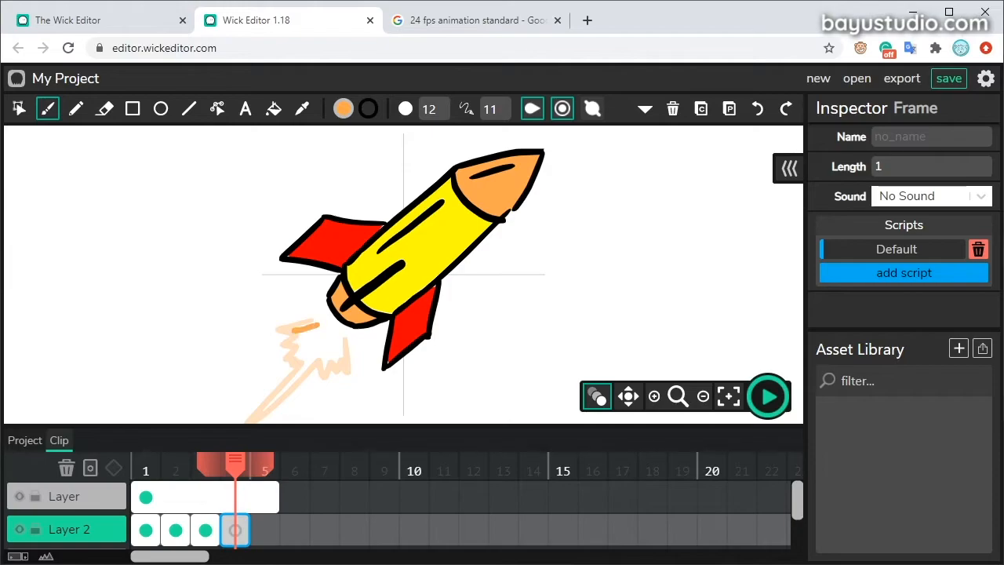
pyautogui.moveTo(320, 358); pyautogui.dragTo(268, 412)
pyautogui.moveTo(340, 367)
pyautogui.mouseDown()
pyautogui.moveTo(345, 339)
pyautogui.moveTo(240, 422)
pyautogui.mouseUp()
pyautogui.click(265, 530)
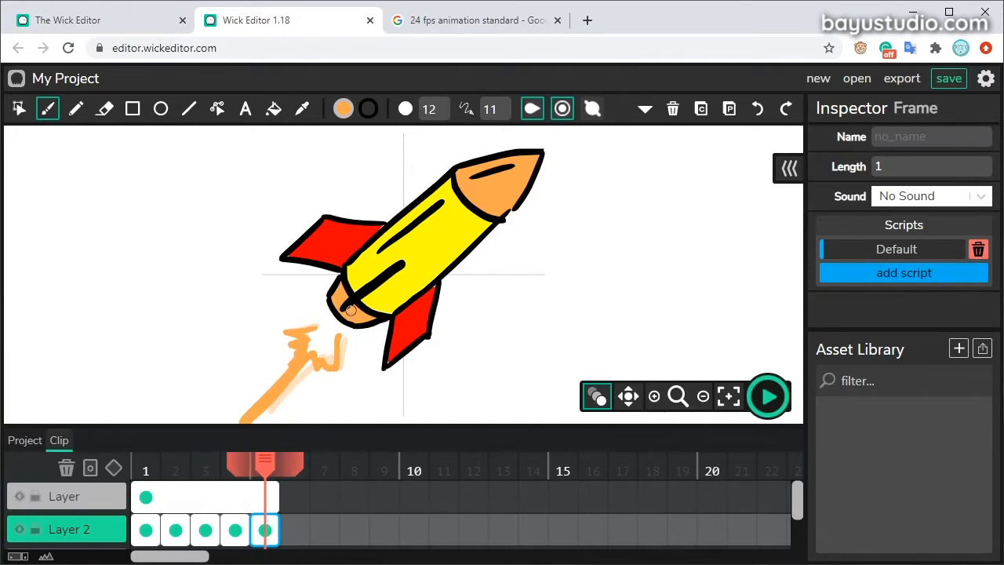
# Preview the flame animation inside the rocket clip and stop playback
pyautogui.scroll(-2, 351, 311)
pyautogui.click(766, 397)
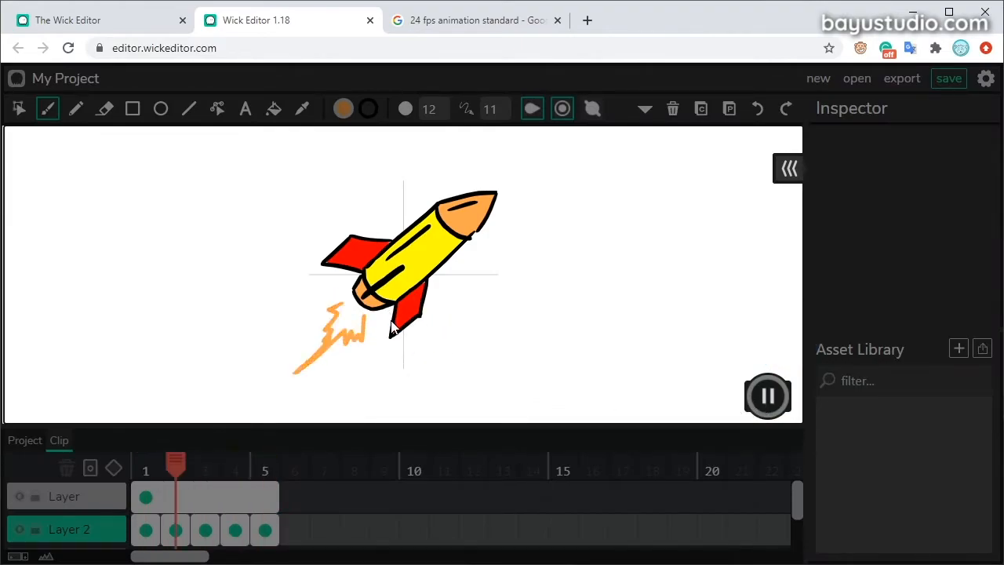
pyautogui.click(768, 398)
# Set the Brush fill to yellow and paint a small flame core inside the outline on Layer 2's frame 1
pyautogui.click(144, 532)
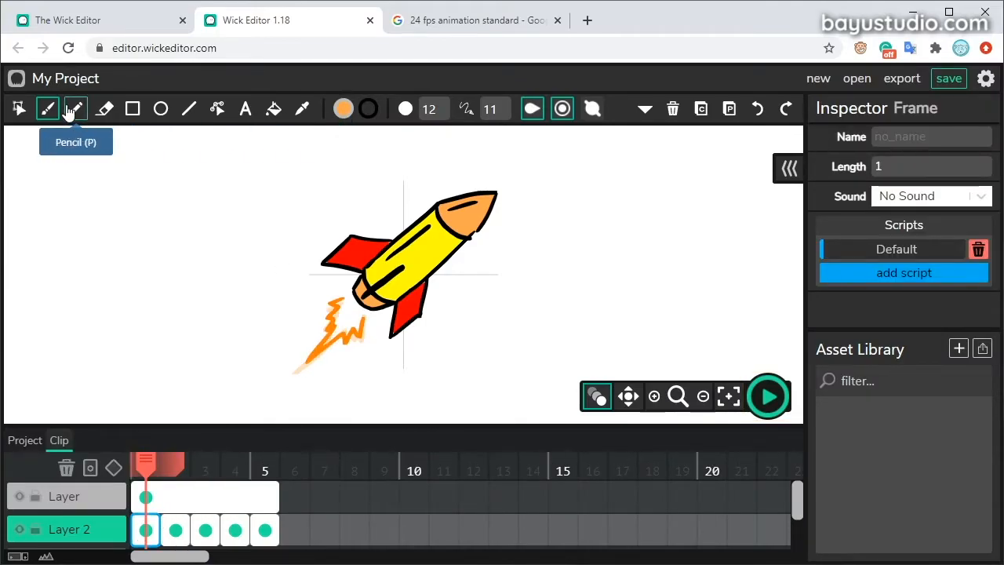
pyautogui.click(343, 108)
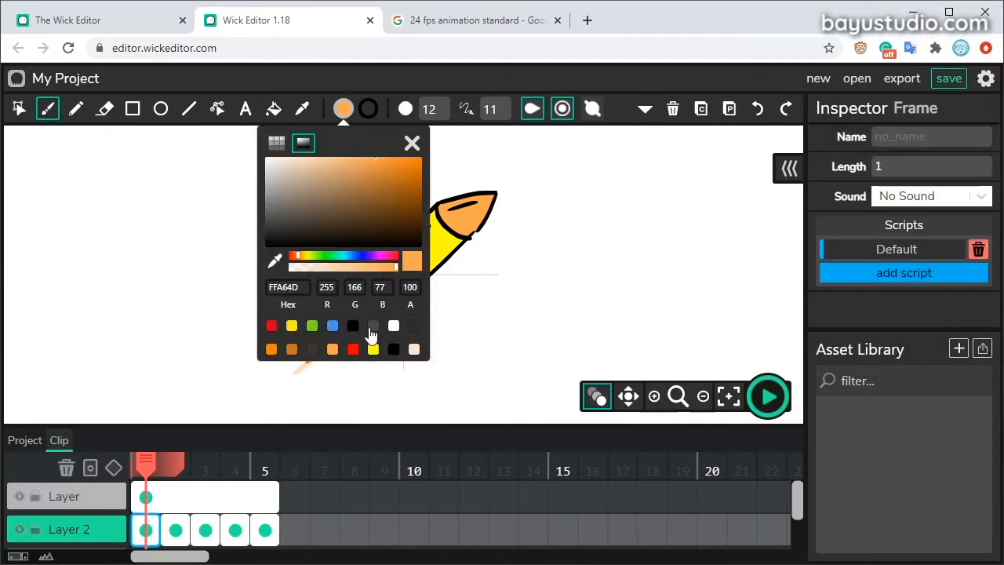
pyautogui.click(276, 142)
pyautogui.click(330, 174)
pyautogui.click(345, 88)
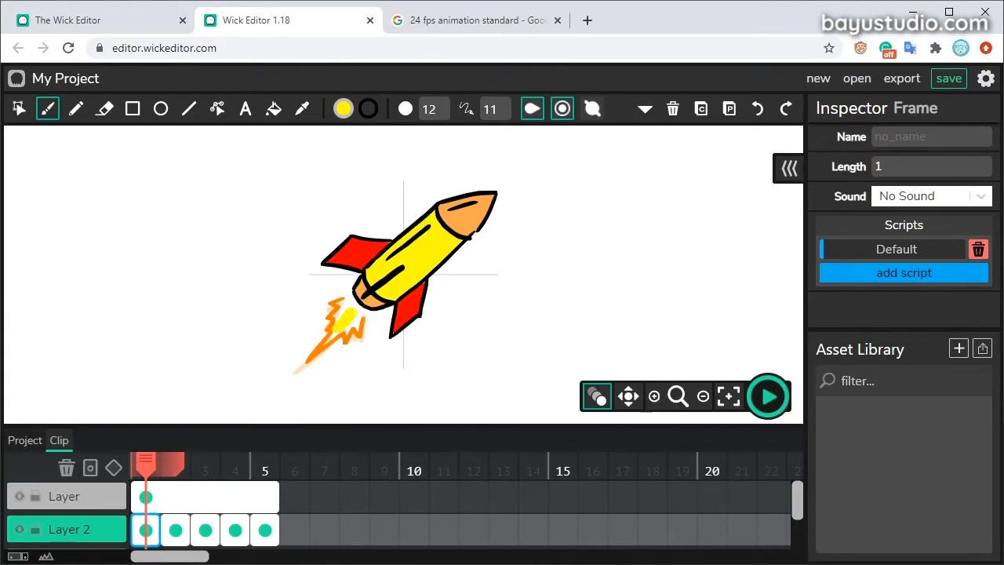
# Brush a slightly different yellow flame core inside the outline on frames 2, 3, 4 and 5 of Layer 2
pyautogui.press('.')
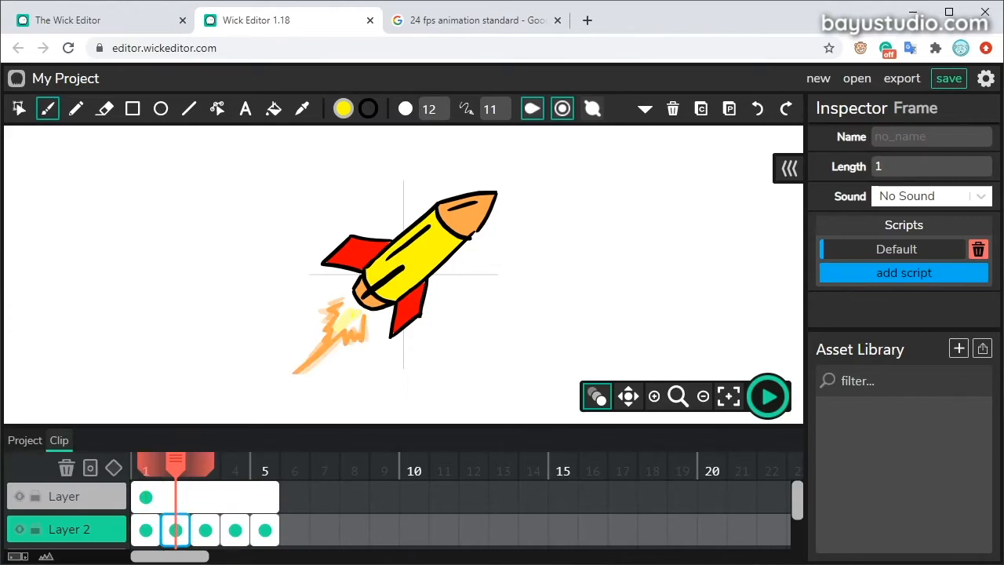
pyautogui.press('.')
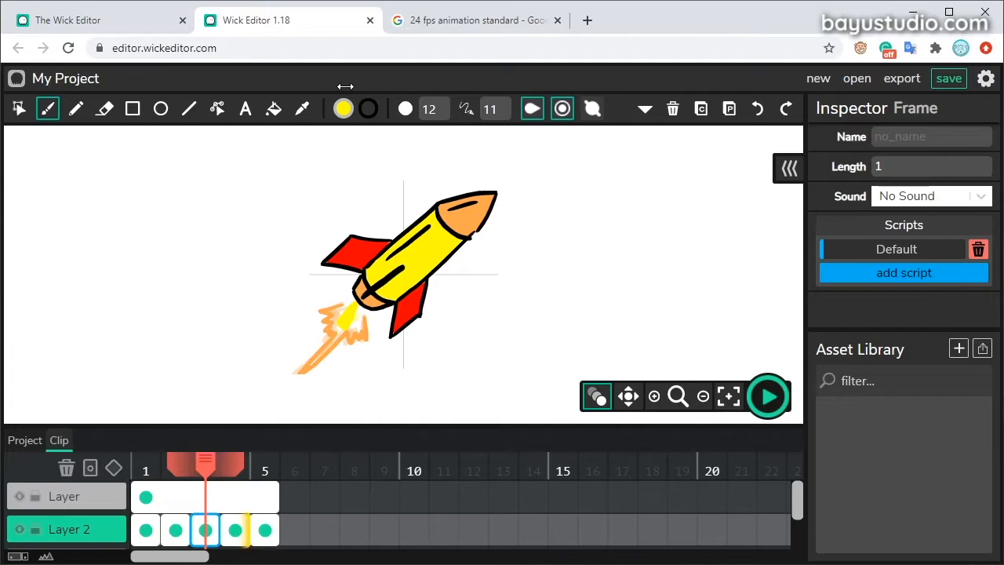
pyautogui.press('.')
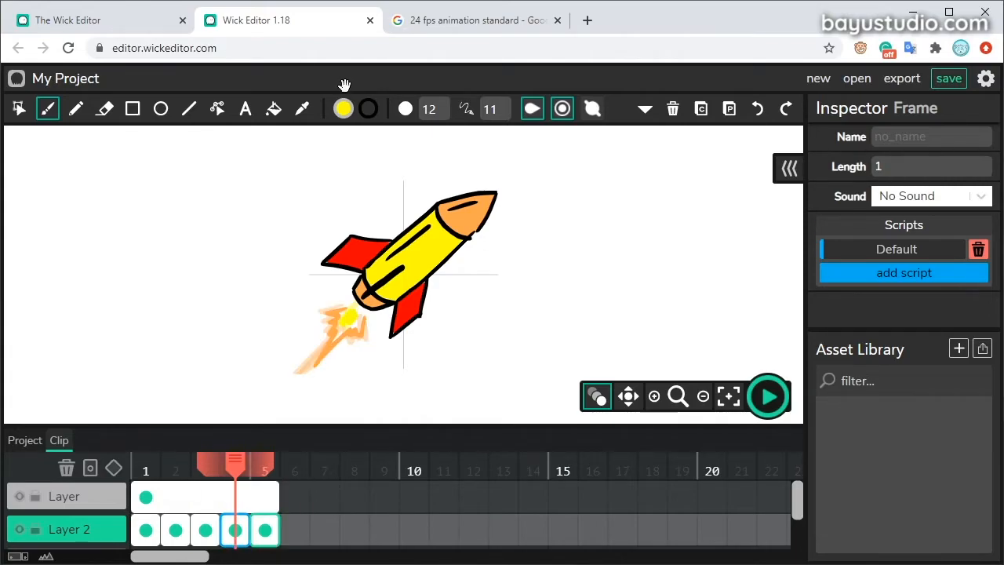
pyautogui.press('.')
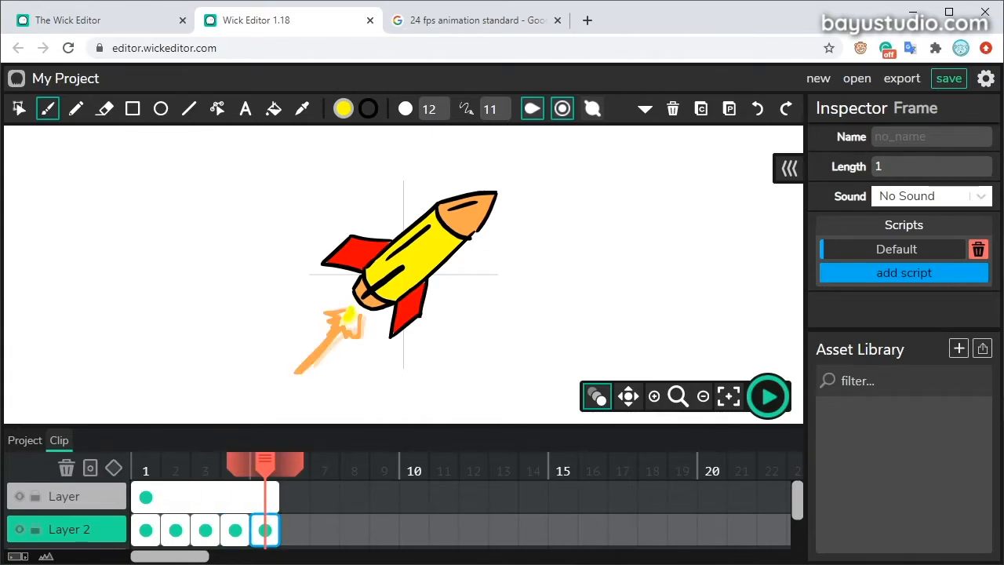
# Preview the two-colour flame inside the rocket clip, stop playback and move the playhead to frame 6
pyautogui.click(769, 397)
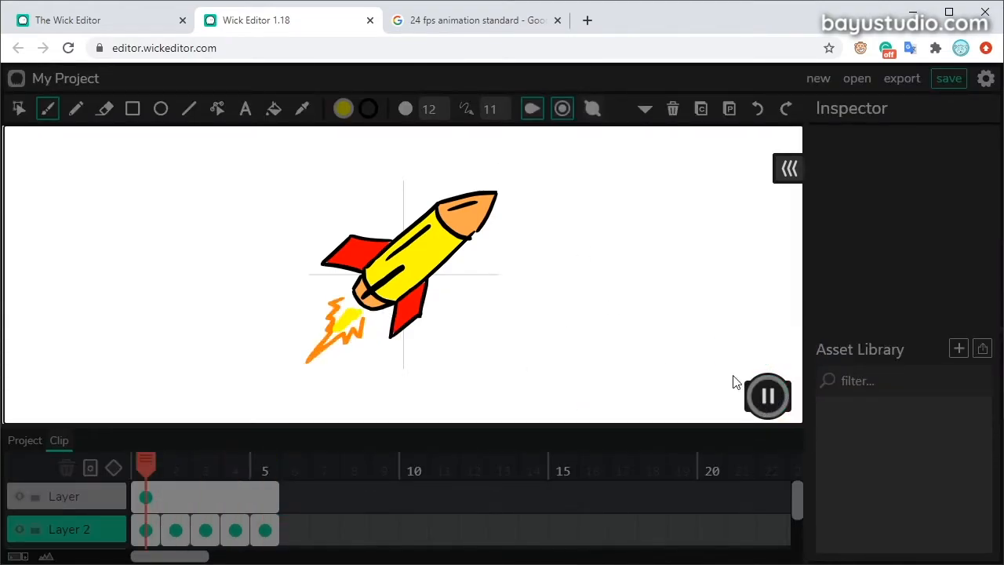
pyautogui.click(764, 396)
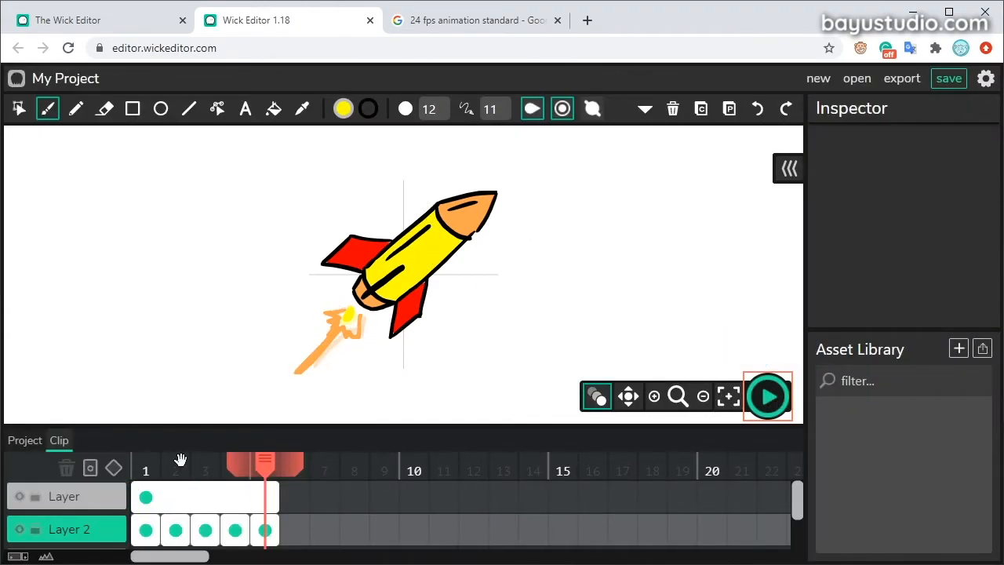
pyautogui.moveTo(258, 466); pyautogui.dragTo(292, 472)
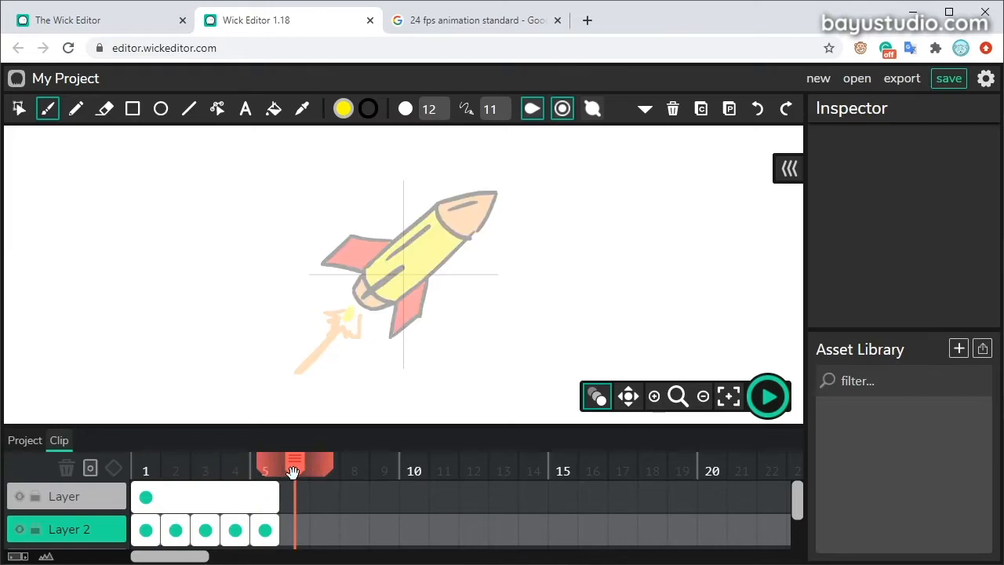
# Return to the main project timeline, preview the rocket's flight with its flame and stop playback
pyautogui.click(25, 440)
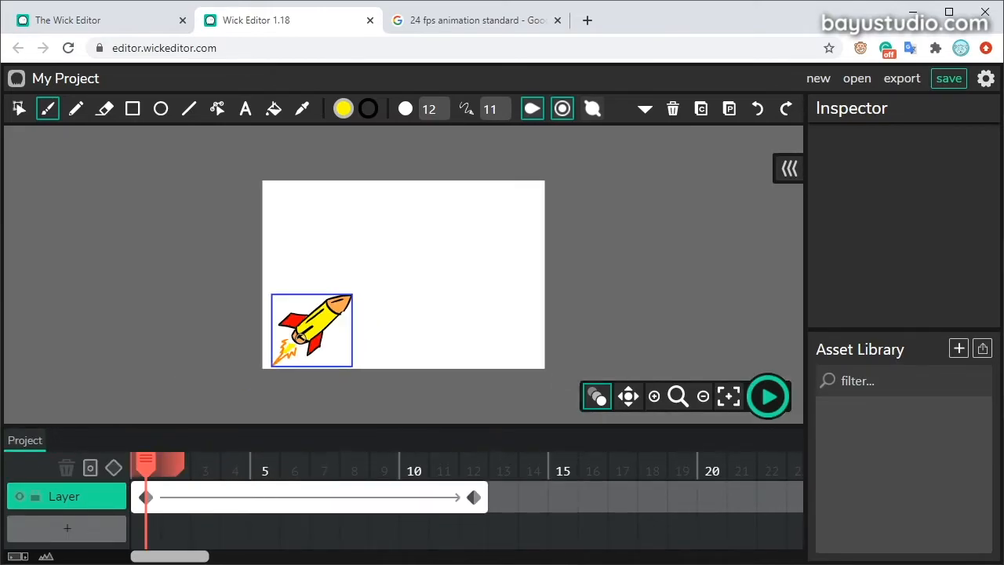
pyautogui.click(156, 463)
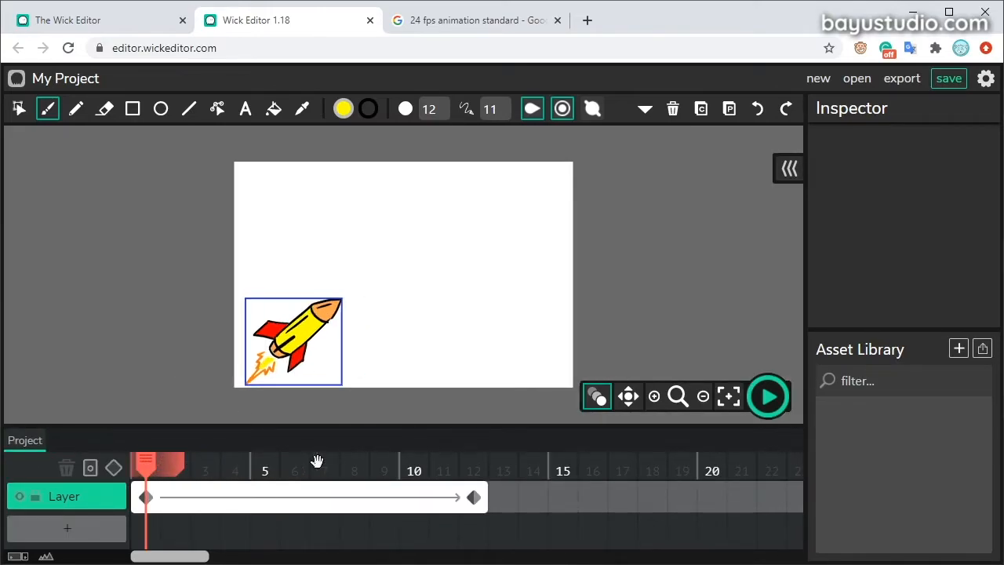
pyautogui.click(767, 399)
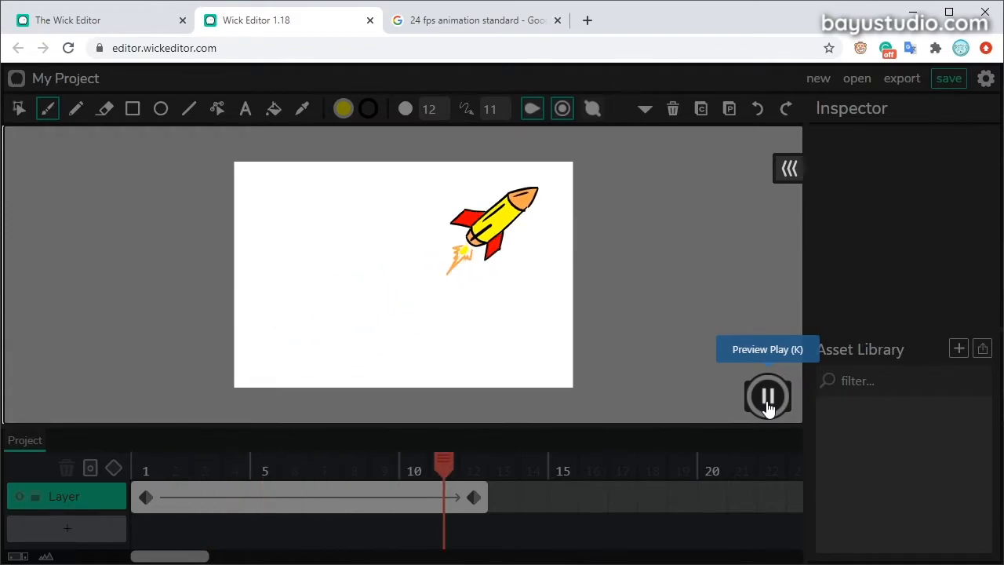
pyautogui.click(768, 400)
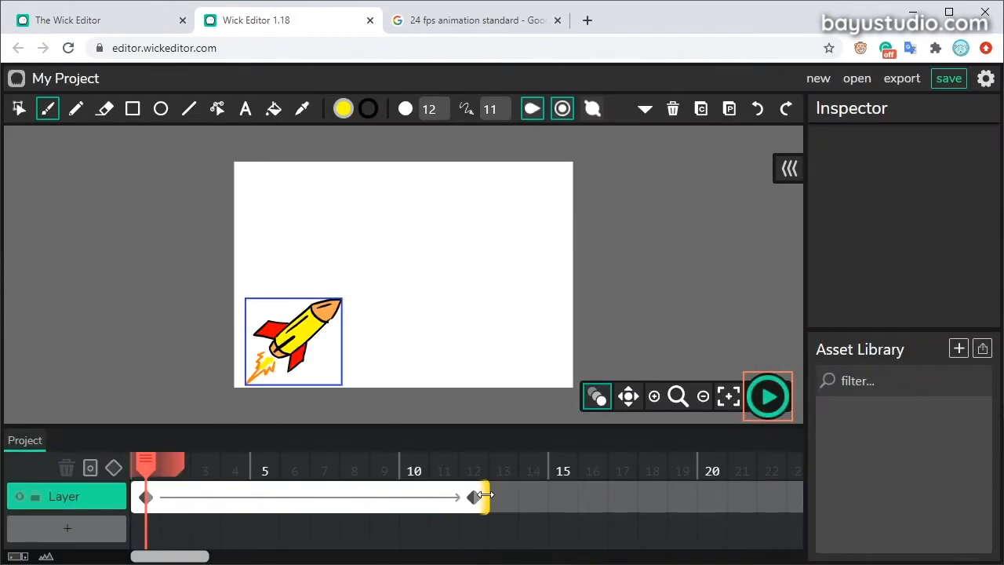
# Extend the rocket's frame to a length of 24 and move its end tween keyframe to frame 24
pyautogui.moveTo(486, 495); pyautogui.dragTo(767, 495)
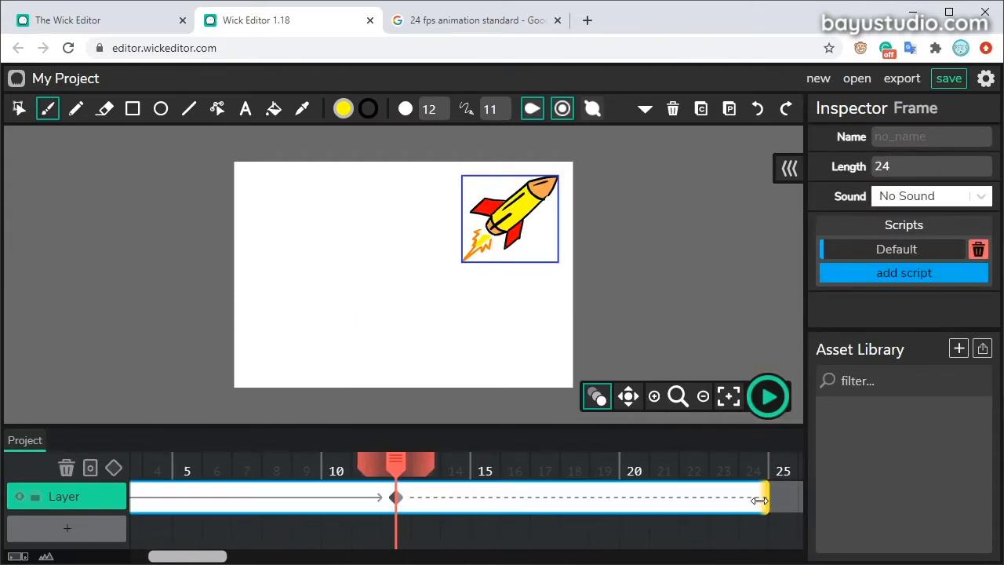
pyautogui.moveTo(396, 497); pyautogui.dragTo(753, 497)
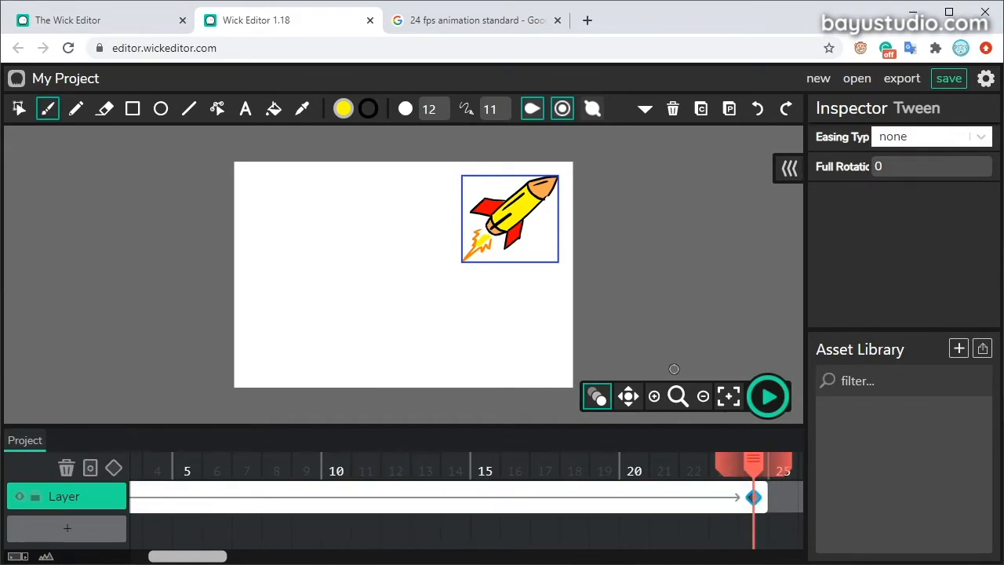
# Preview the 24-frame flight, stop it and scrub the playhead through the early frames
pyautogui.click(768, 396)
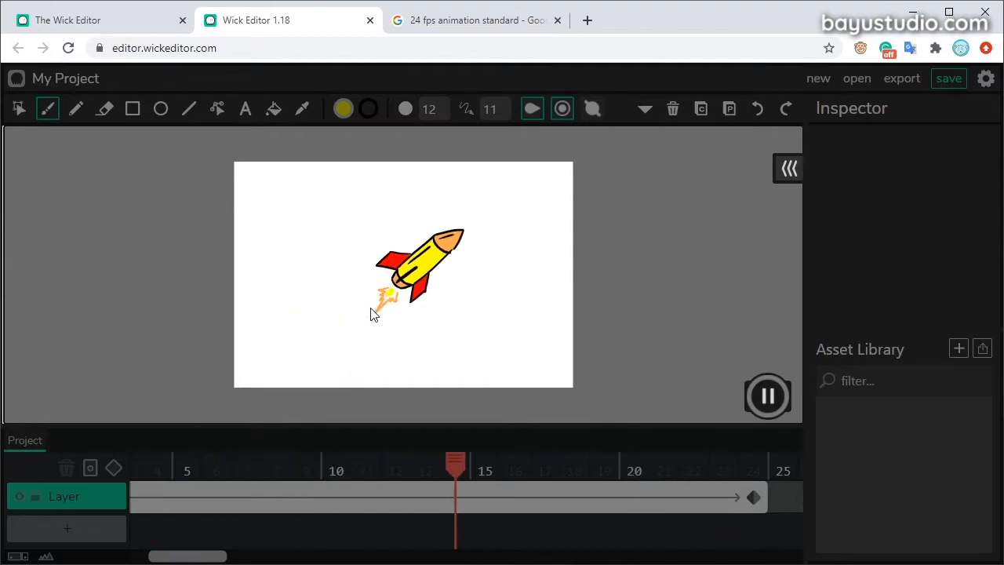
pyautogui.click(767, 396)
pyautogui.click(244, 508)
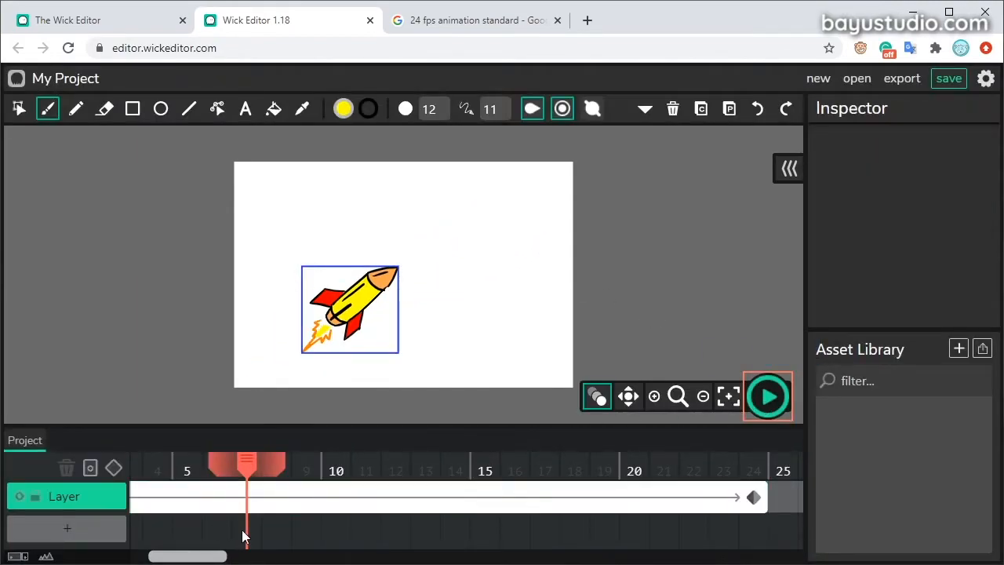
pyautogui.moveTo(153, 557); pyautogui.dragTo(134, 554)
pyautogui.moveTo(323, 465); pyautogui.dragTo(297, 466)
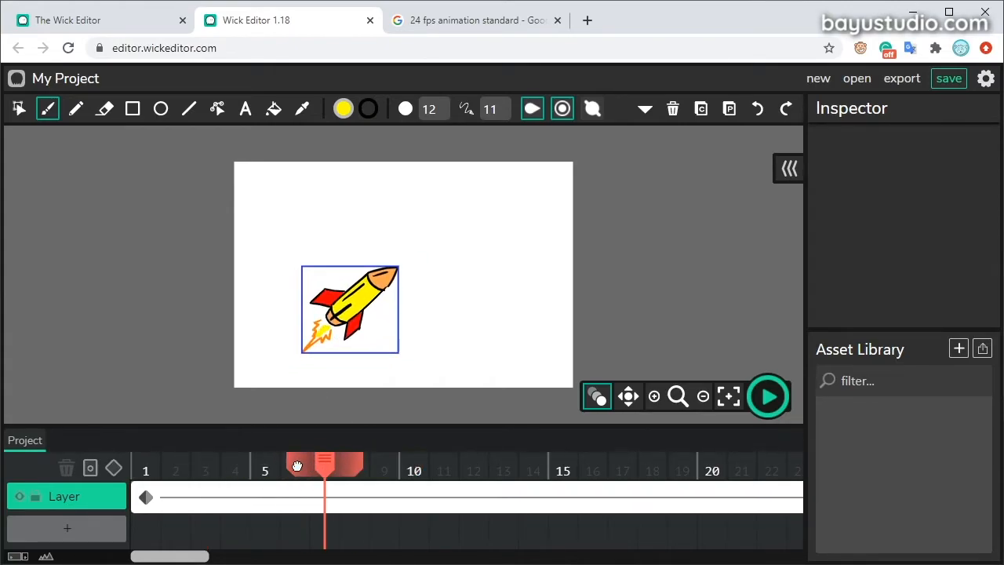
# Select the rocket clip on frame 1, enable its Synced option and scrub the timeline back to frame 1
pyautogui.click(19, 110)
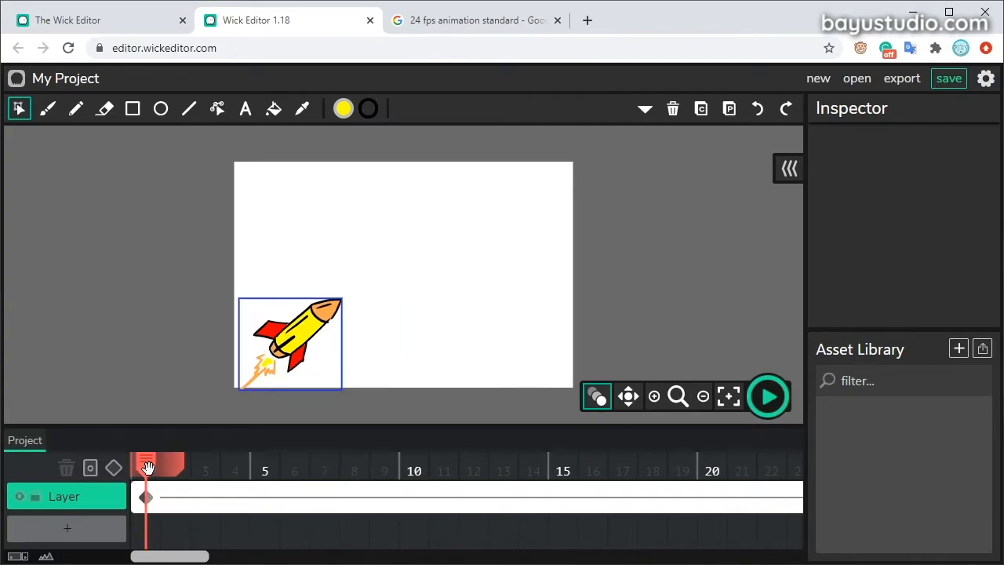
pyautogui.moveTo(148, 468)
pyautogui.mouseDown()
pyautogui.moveTo(172, 468)
pyautogui.moveTo(137, 468)
pyautogui.mouseUp()
pyautogui.click(257, 384)
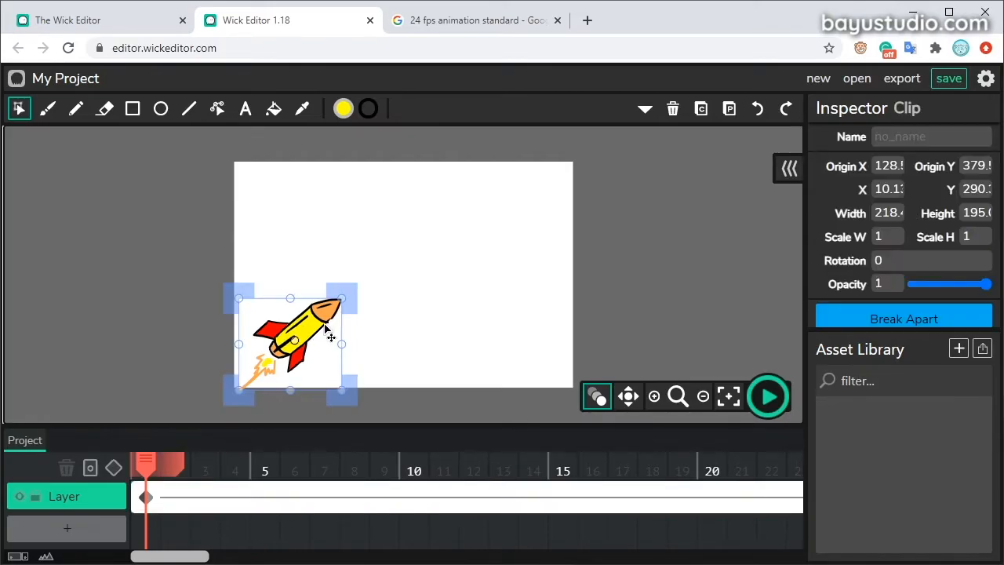
pyautogui.scroll(-5, 990, 278)
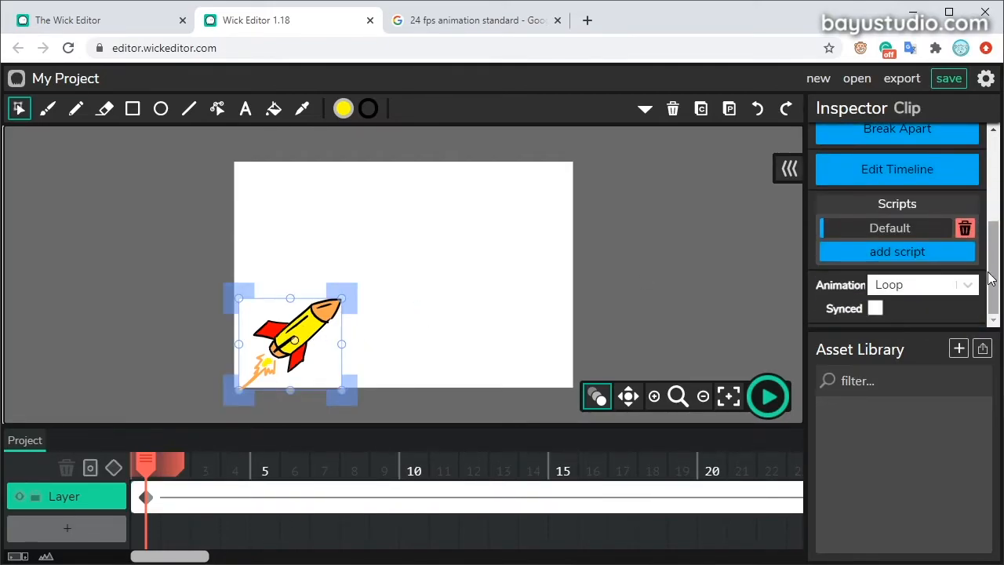
pyautogui.click(875, 310)
pyautogui.moveTo(145, 467)
pyautogui.mouseDown()
pyautogui.moveTo(506, 462)
pyautogui.moveTo(561, 466)
pyautogui.moveTo(325, 466)
pyautogui.moveTo(588, 476)
pyautogui.moveTo(325, 468)
pyautogui.moveTo(644, 463)
pyautogui.moveTo(138, 457)
pyautogui.mouseUp()
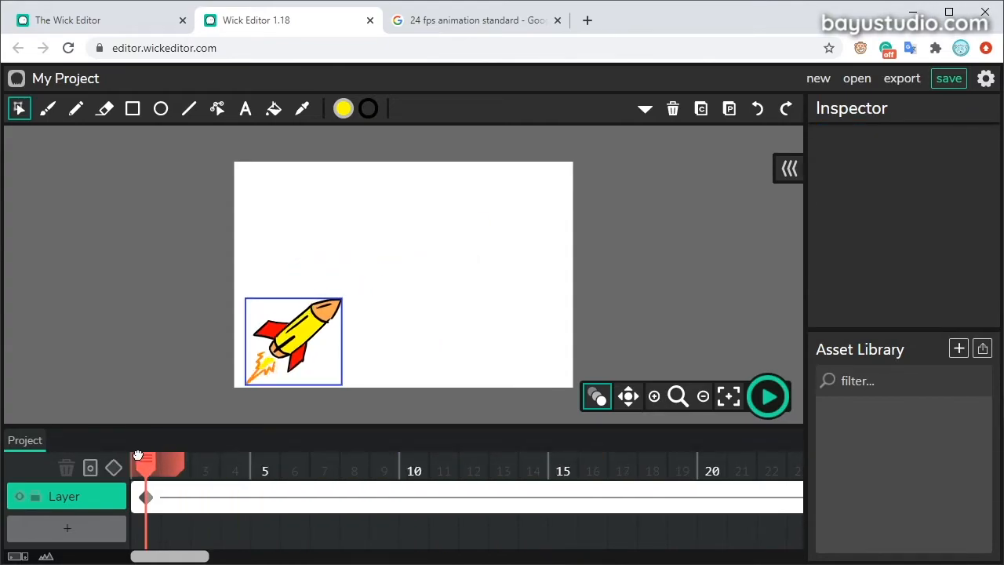
# Inspect the rocket clip's animation settings and the flame frames on its inner timeline
pyautogui.click(312, 338)
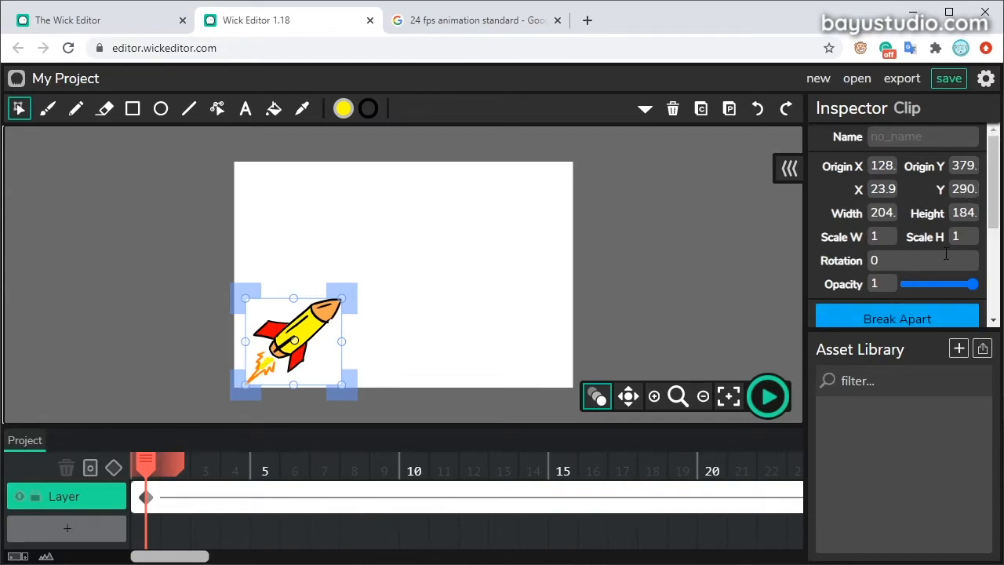
pyautogui.scroll(-3, 923, 286)
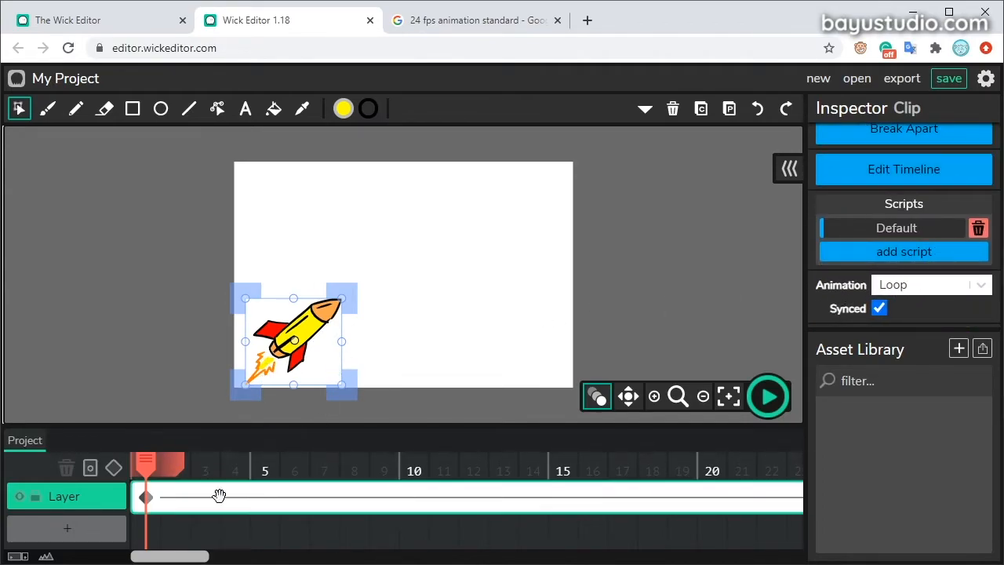
pyautogui.doubleClick(318, 343)
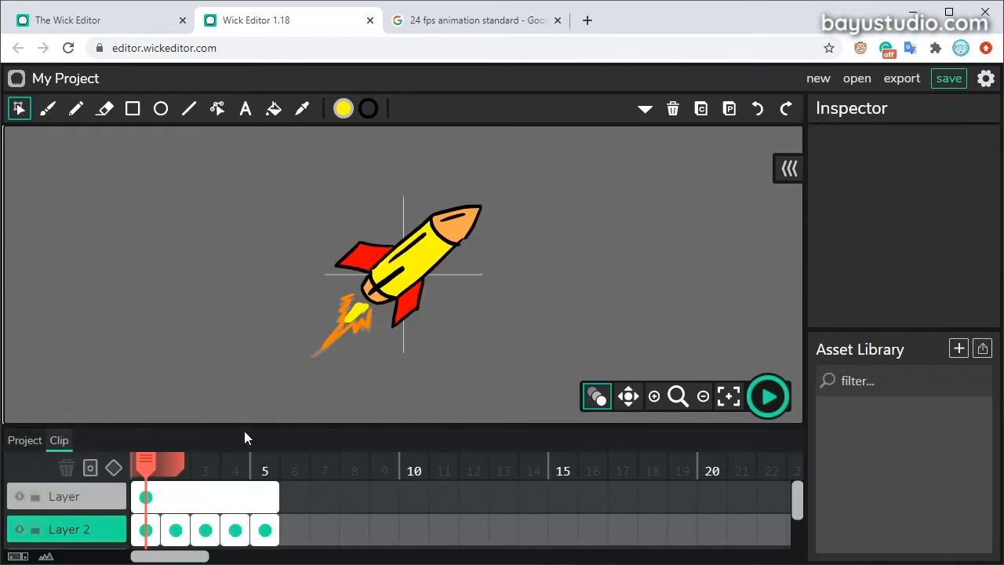
# Return to the project timeline, preview the synced rocket flight and stop playback
pyautogui.click(25, 440)
pyautogui.scroll(-2, 365, 325)
pyautogui.scroll(2, 359, 354)
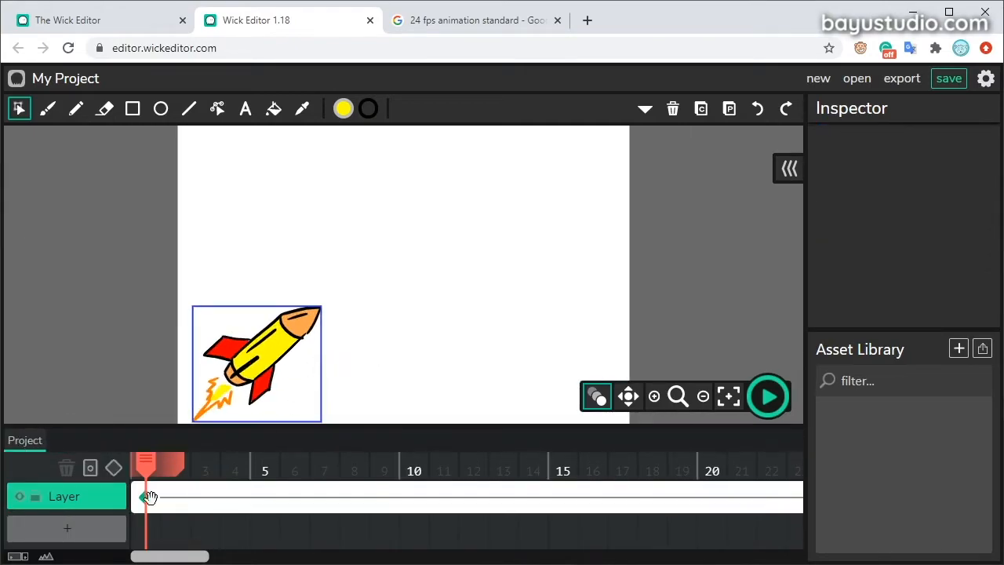
pyautogui.click(768, 396)
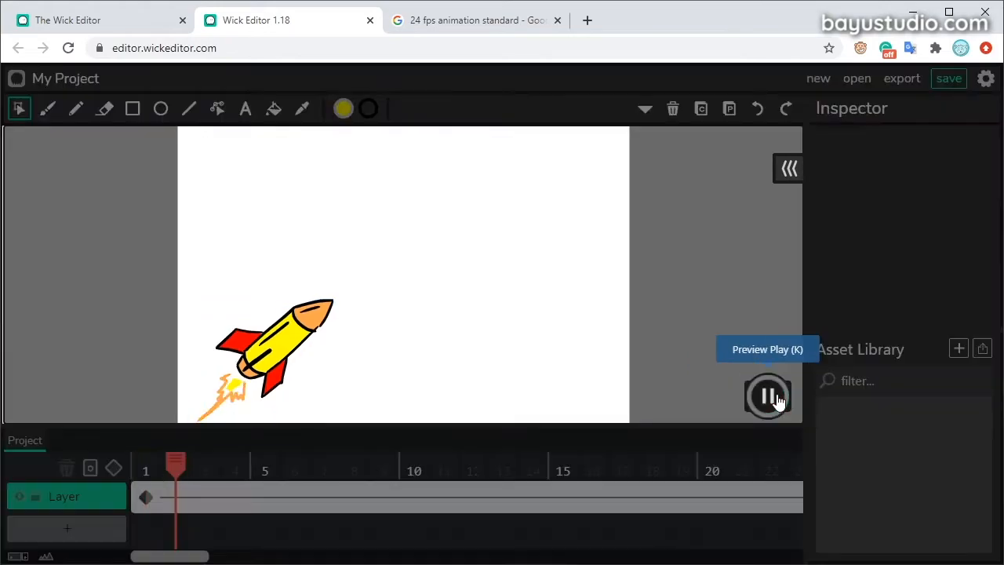
pyautogui.click(768, 396)
# Set the rocket clip's Animation type on frame 1 to Play Once and preview the result
pyautogui.moveTo(680, 464); pyautogui.dragTo(123, 468)
pyautogui.click(276, 349)
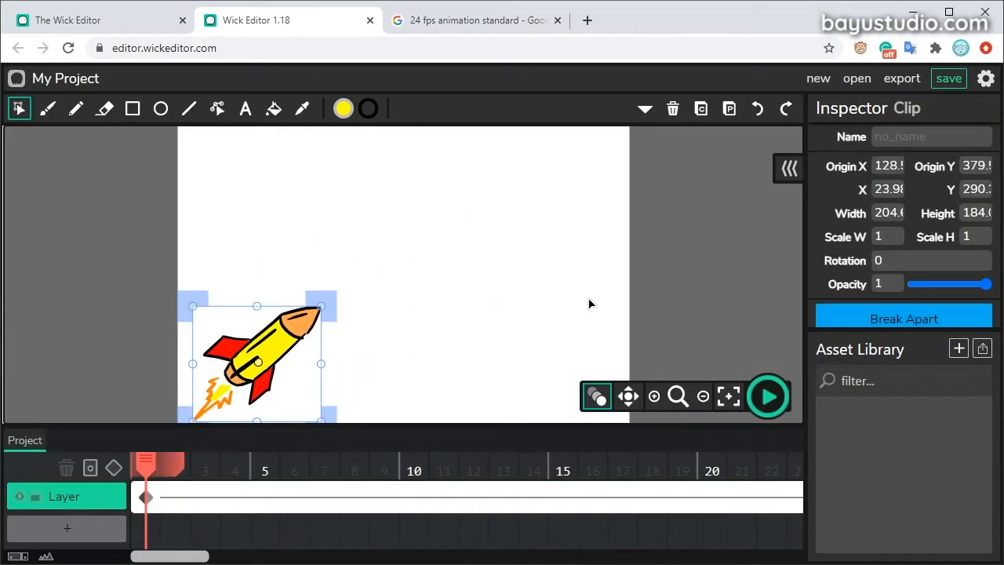
pyautogui.scroll(-5, 915, 230)
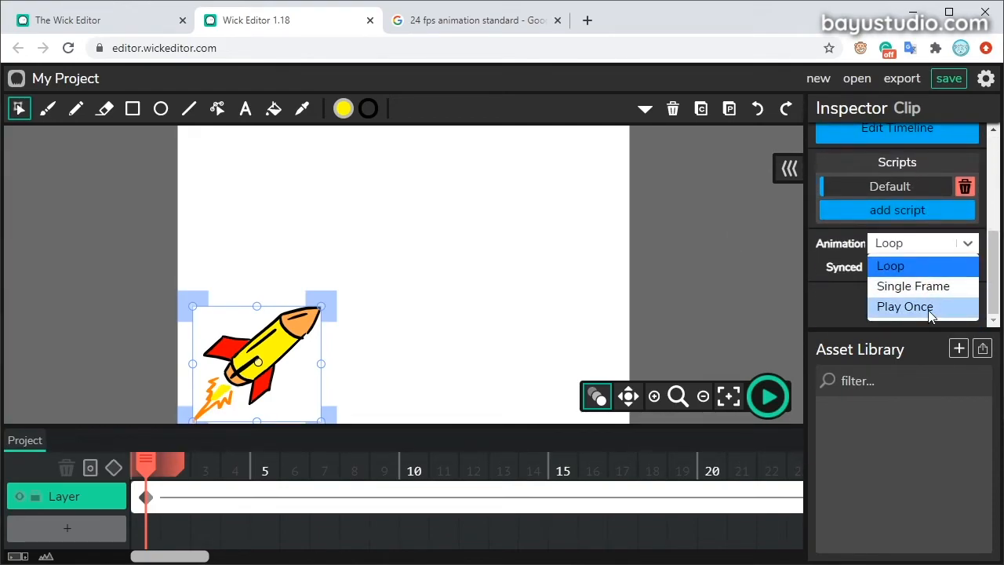
pyautogui.click(928, 310)
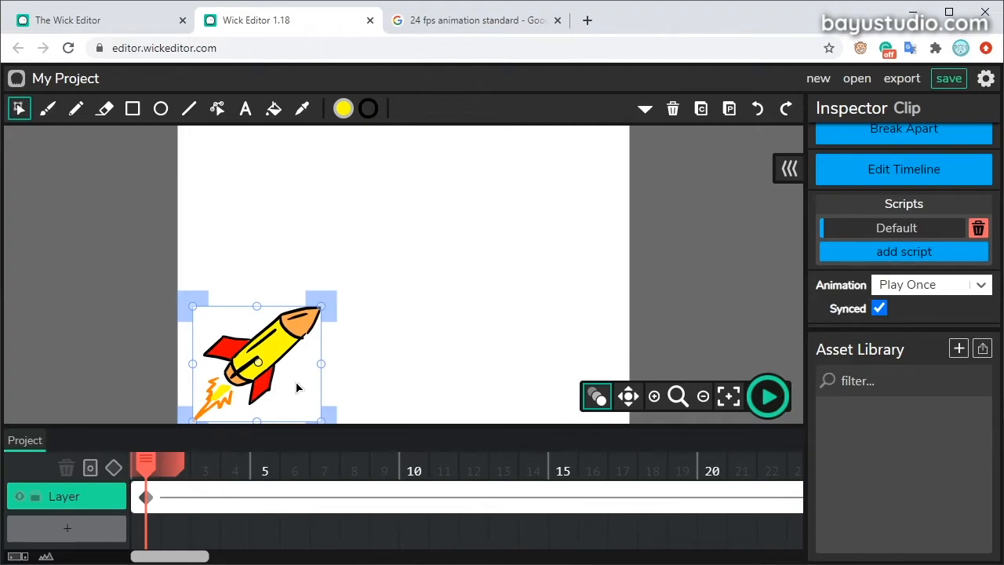
pyautogui.click(767, 398)
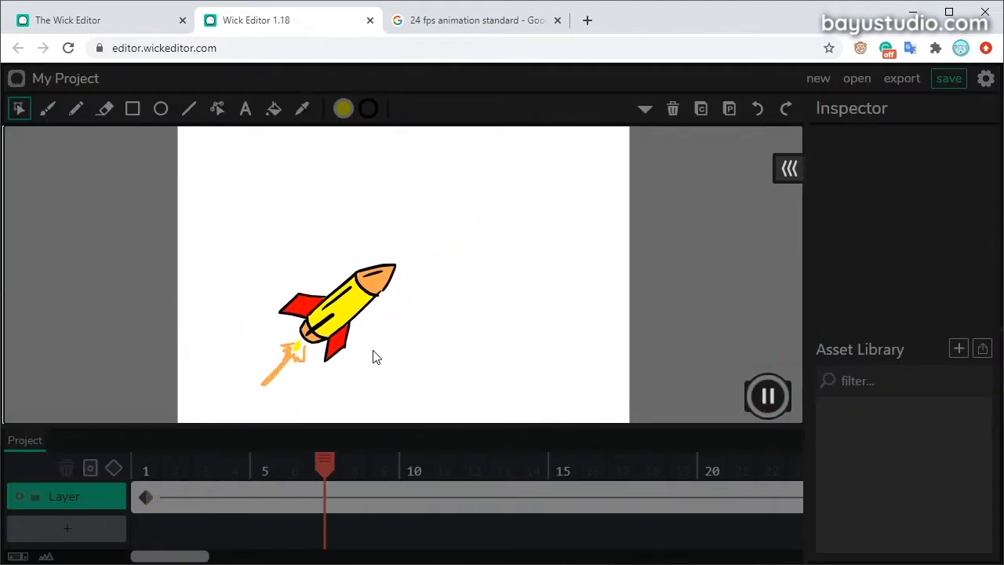
pyautogui.click(767, 396)
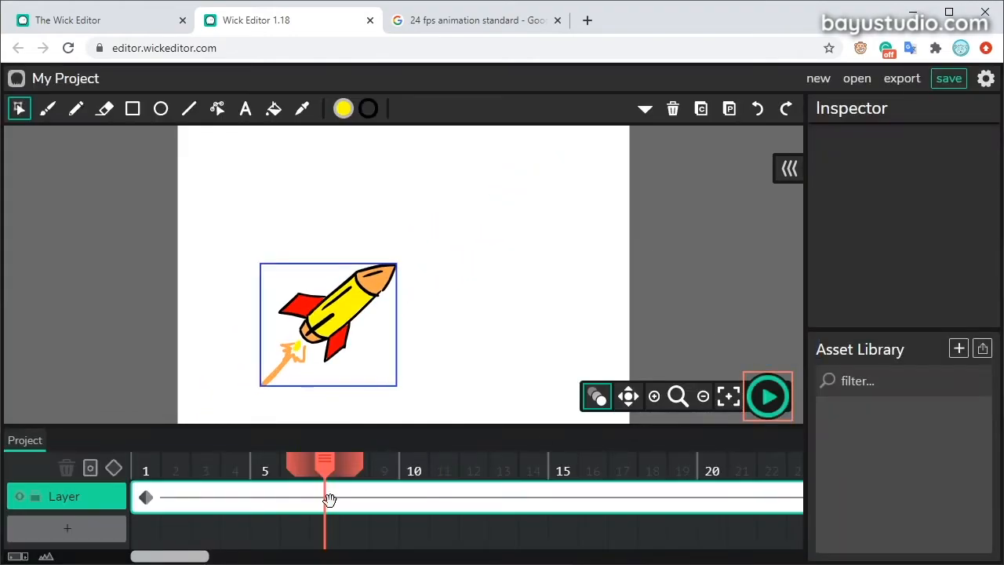
# Set the rocket clip's Animation type on frame 1 to Single Frame with Frame 3, and preview the flight
pyautogui.moveTo(323, 469); pyautogui.dragTo(131, 466)
pyautogui.click(259, 361)
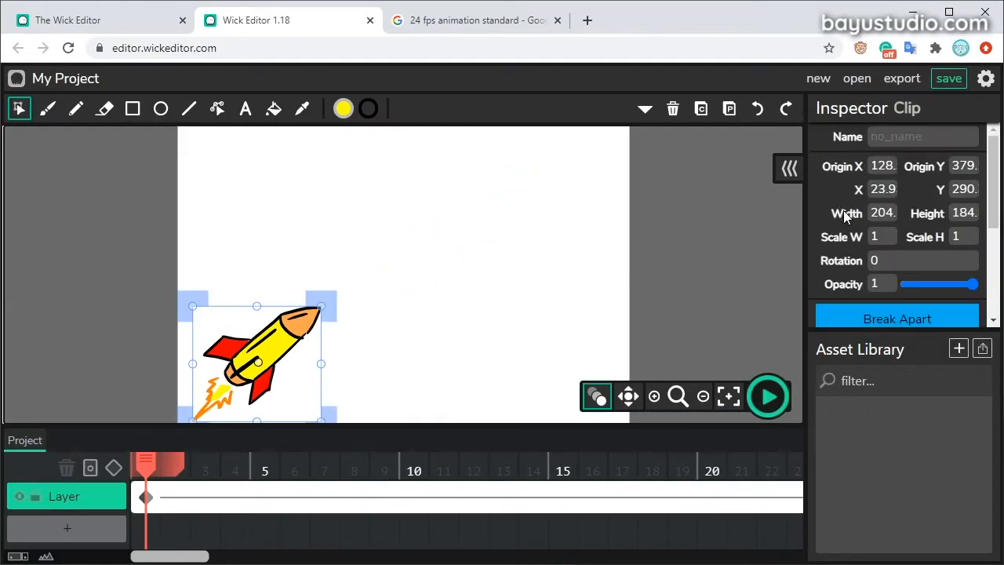
pyautogui.scroll(-5, 920, 309)
pyautogui.click(959, 286)
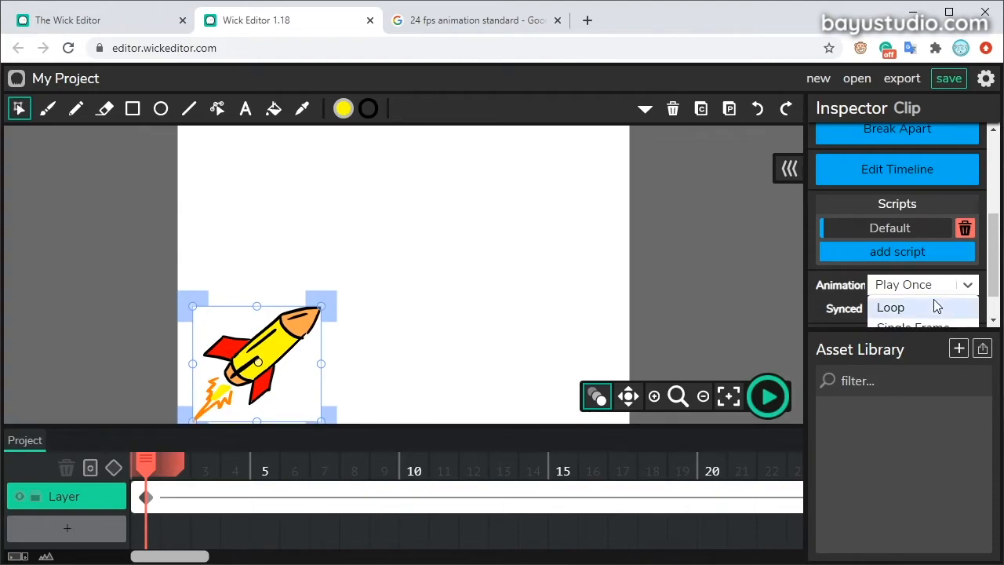
pyautogui.click(936, 289)
pyautogui.click(903, 307)
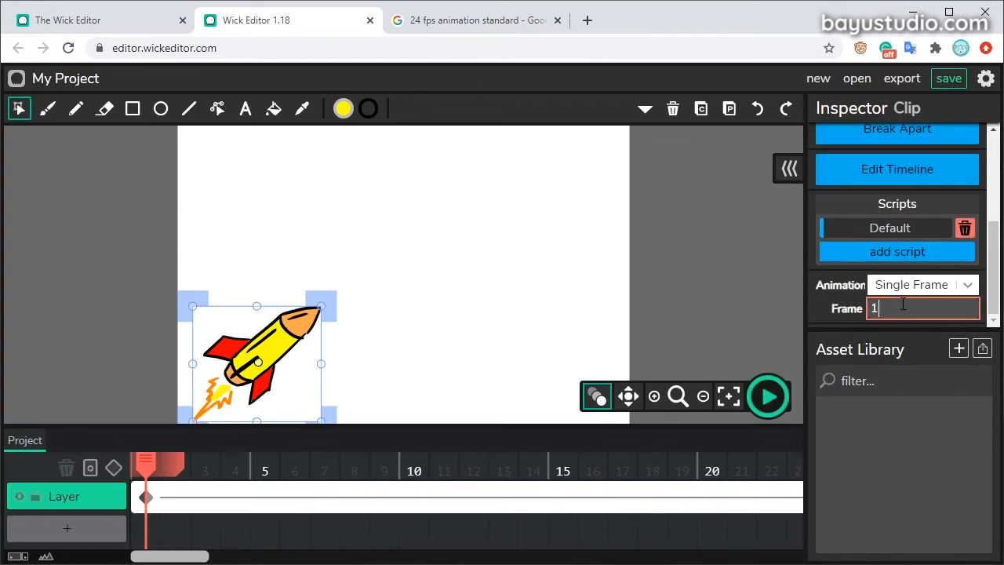
pyautogui.write('3')
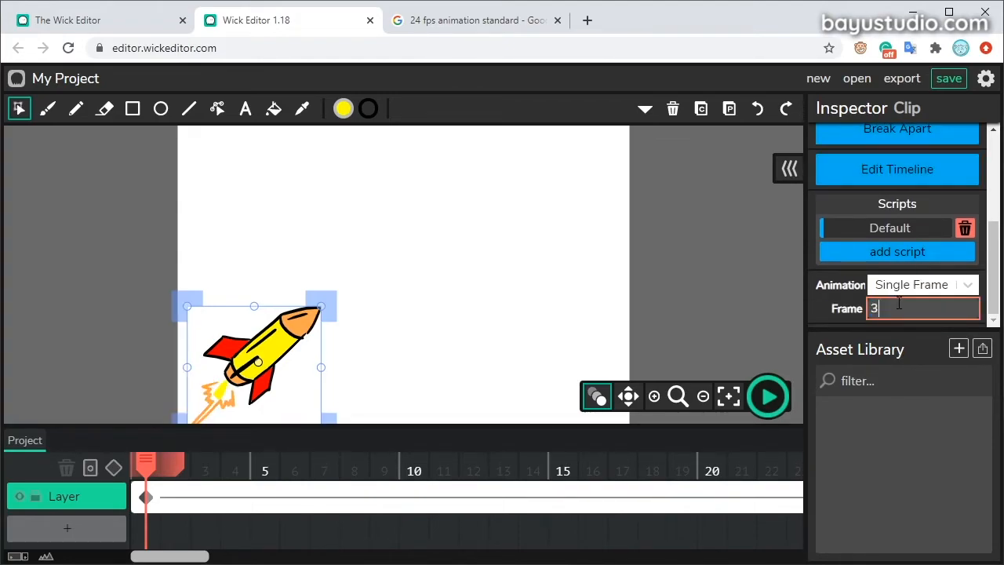
pyautogui.moveTo(148, 464)
pyautogui.mouseDown()
pyautogui.moveTo(466, 470)
pyautogui.moveTo(146, 469)
pyautogui.mouseUp()
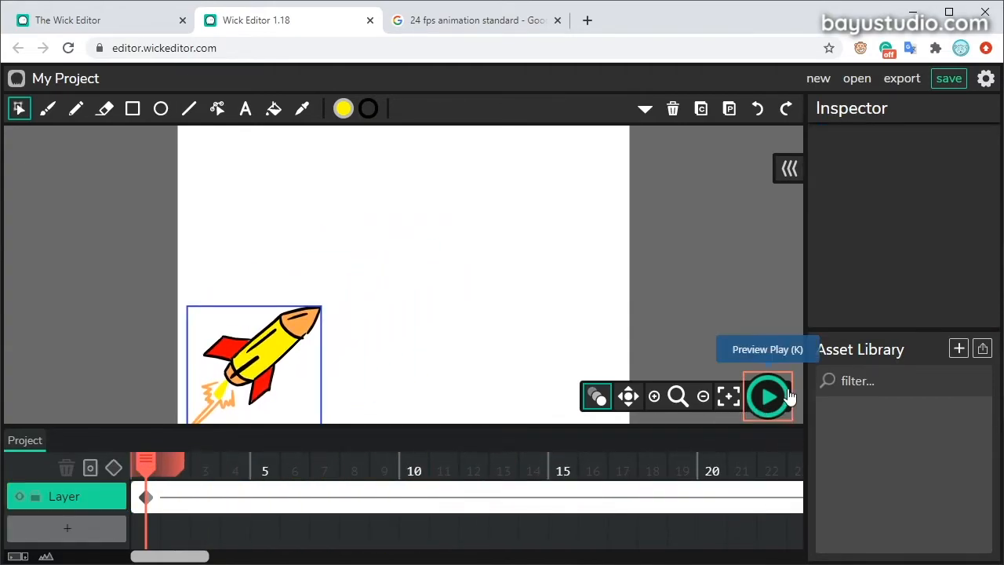
pyautogui.click(767, 397)
pyautogui.click(767, 397)
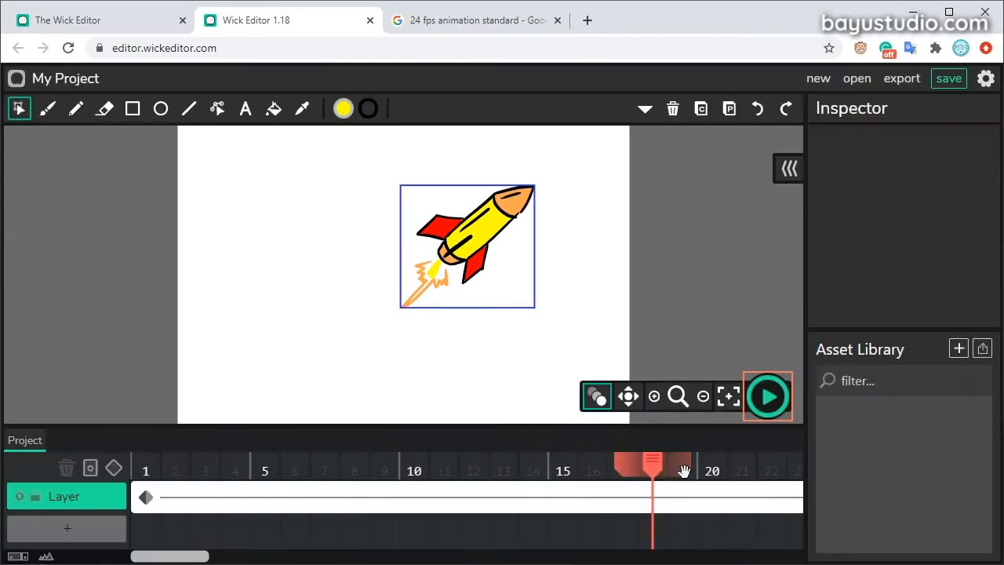
# Set the rocket clip's Animation type on frame 1 to Loop and preview the flight with the flame cycling
pyautogui.moveTo(652, 468); pyautogui.dragTo(146, 469)
pyautogui.click(284, 349)
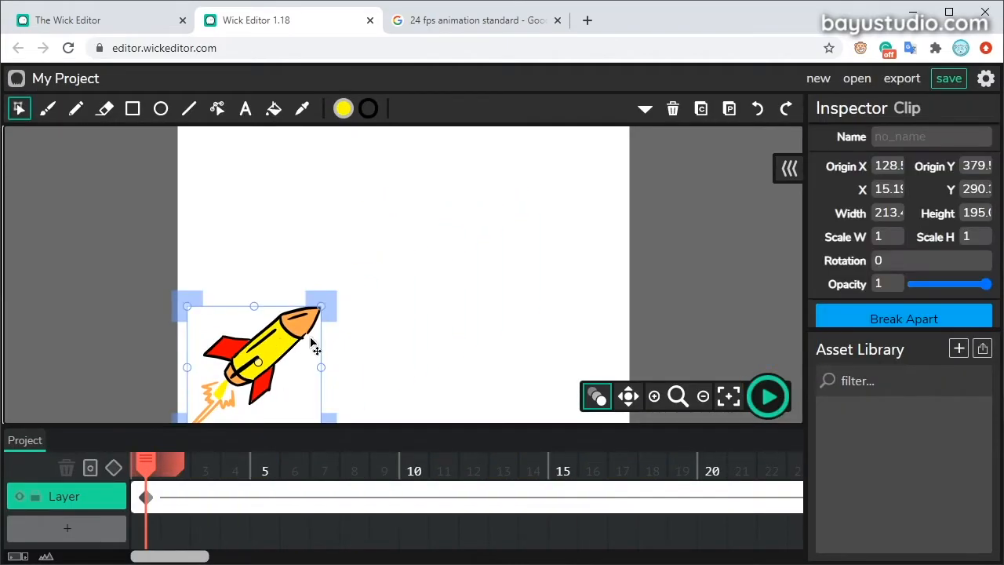
pyautogui.scroll(-2, 912, 254)
pyautogui.click(908, 286)
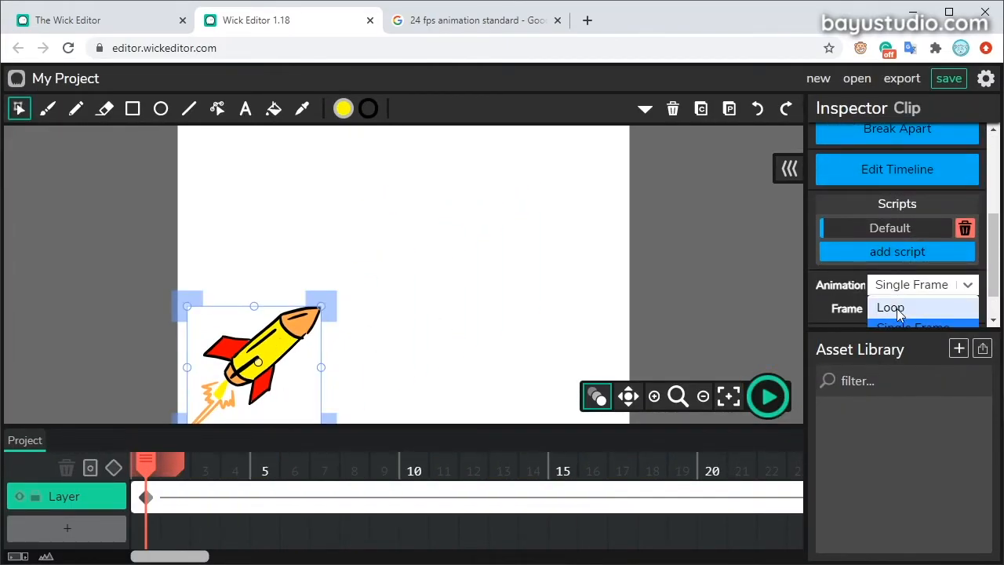
pyautogui.click(889, 307)
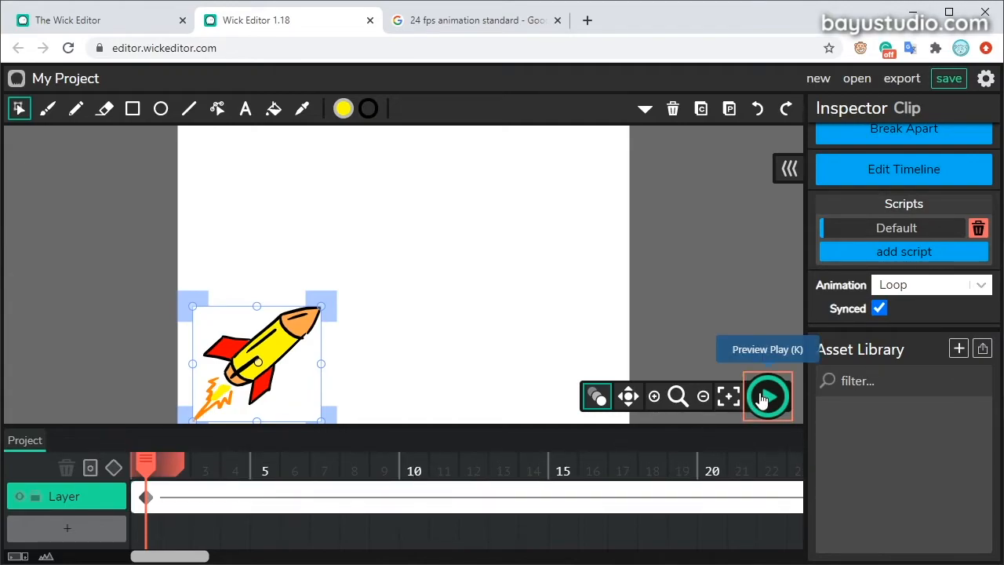
pyautogui.click(765, 397)
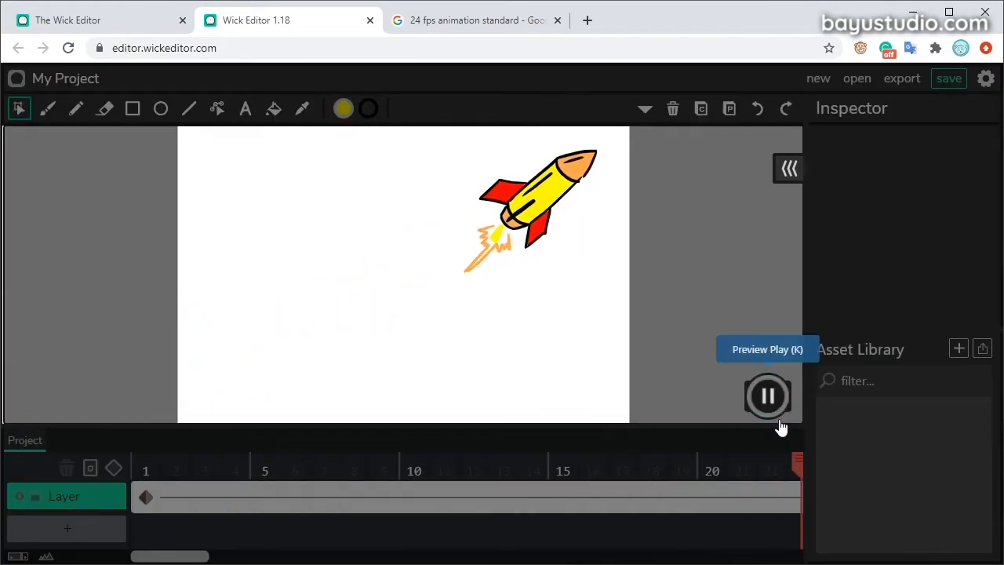
pyautogui.click(769, 398)
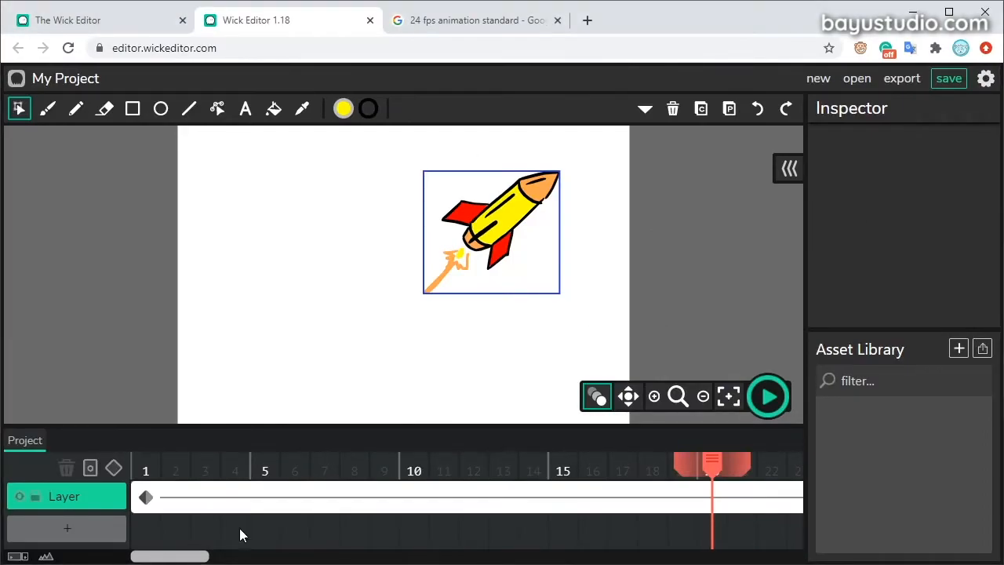
# Rewind to frame 1, examine the flame frames on the rocket clip's inner timeline, and return to the project timeline
pyautogui.moveTo(712, 463); pyautogui.dragTo(145, 469)
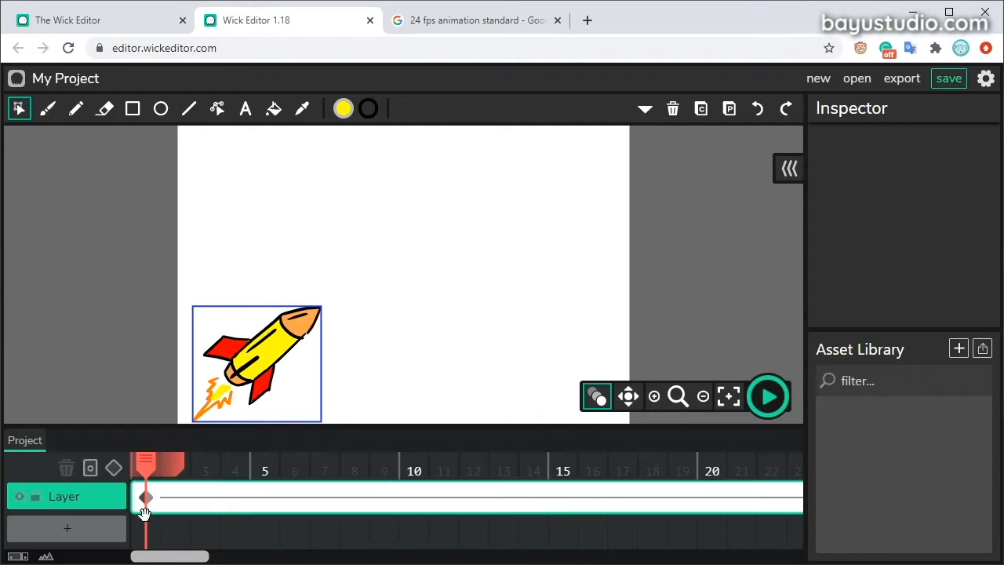
pyautogui.moveTo(199, 556); pyautogui.dragTo(170, 556)
pyautogui.click(324, 484)
pyautogui.click(147, 469)
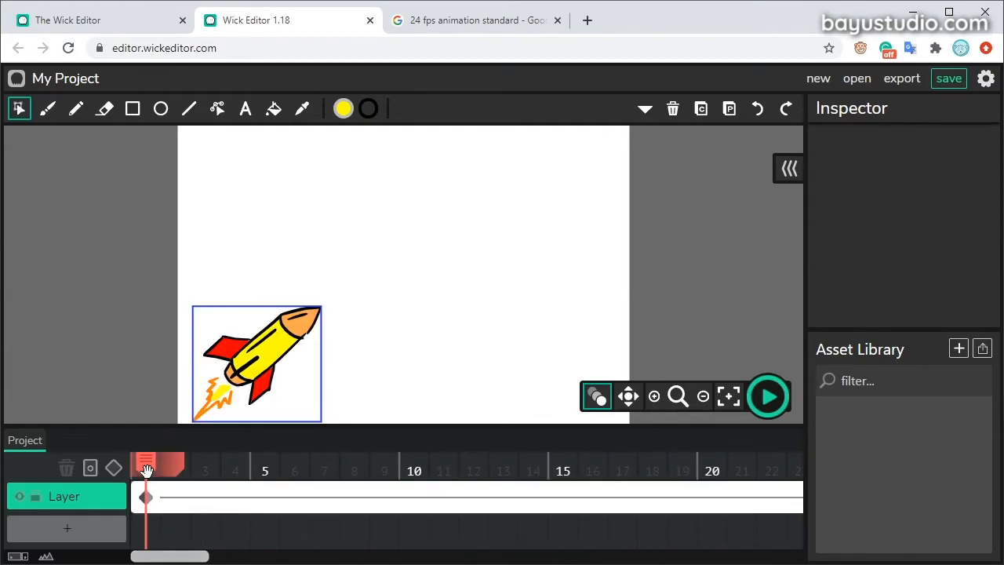
pyautogui.doubleClick(276, 345)
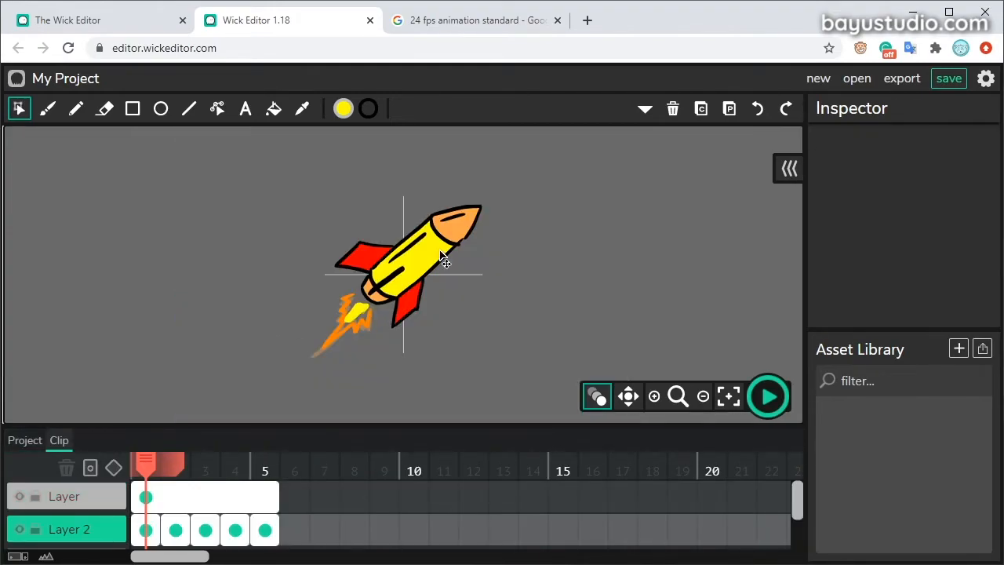
pyautogui.moveTo(147, 469)
pyautogui.mouseDown()
pyautogui.moveTo(290, 470)
pyautogui.moveTo(146, 477)
pyautogui.mouseUp()
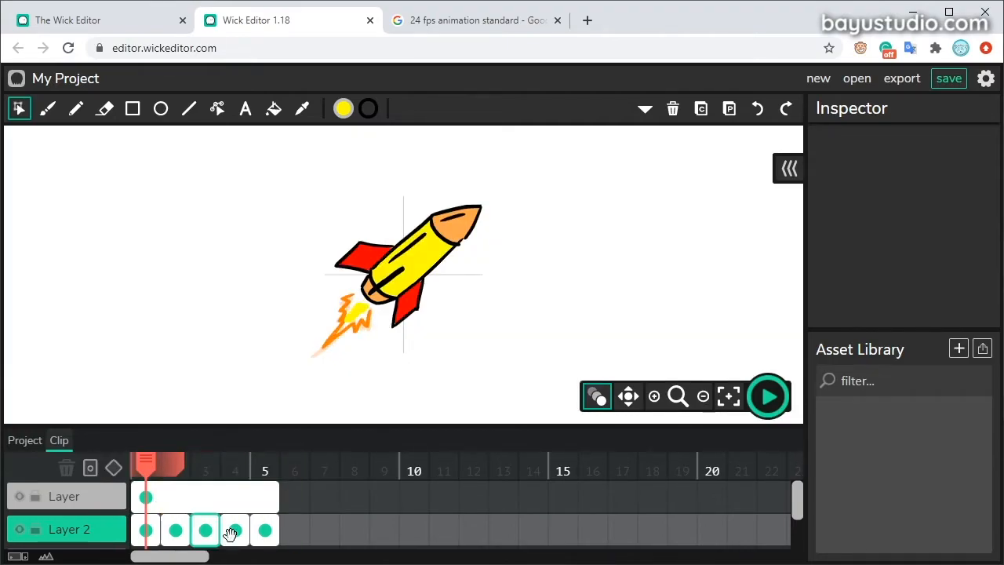
pyautogui.click(35, 445)
# Rotate the rocket clip on the frame 24 keyframe clockwise to about 25 degrees and preview the flight
pyautogui.click(312, 375)
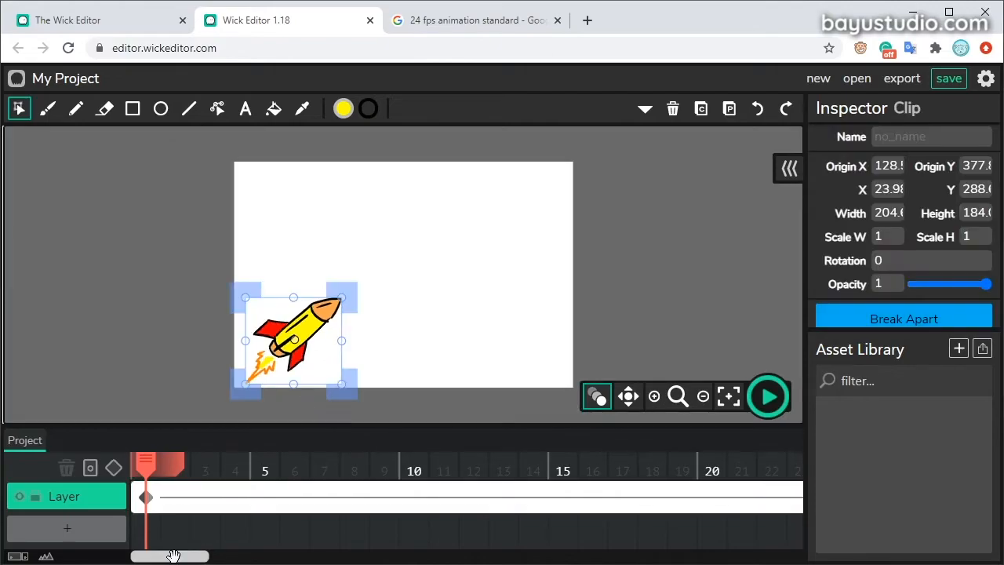
pyautogui.moveTo(175, 551); pyautogui.dragTo(246, 556)
pyautogui.click(526, 496)
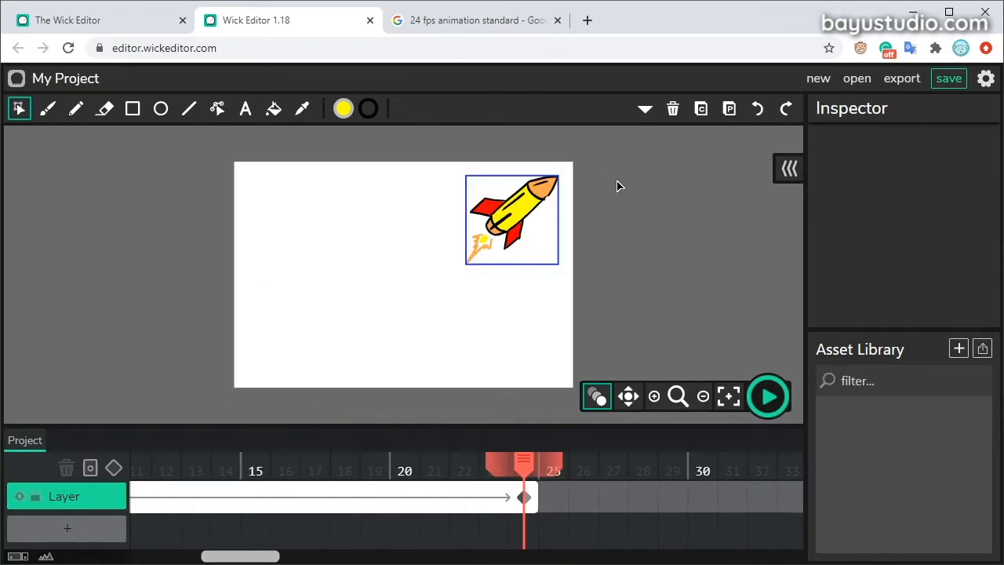
pyautogui.click(546, 207)
pyautogui.moveTo(571, 166); pyautogui.dragTo(588, 203)
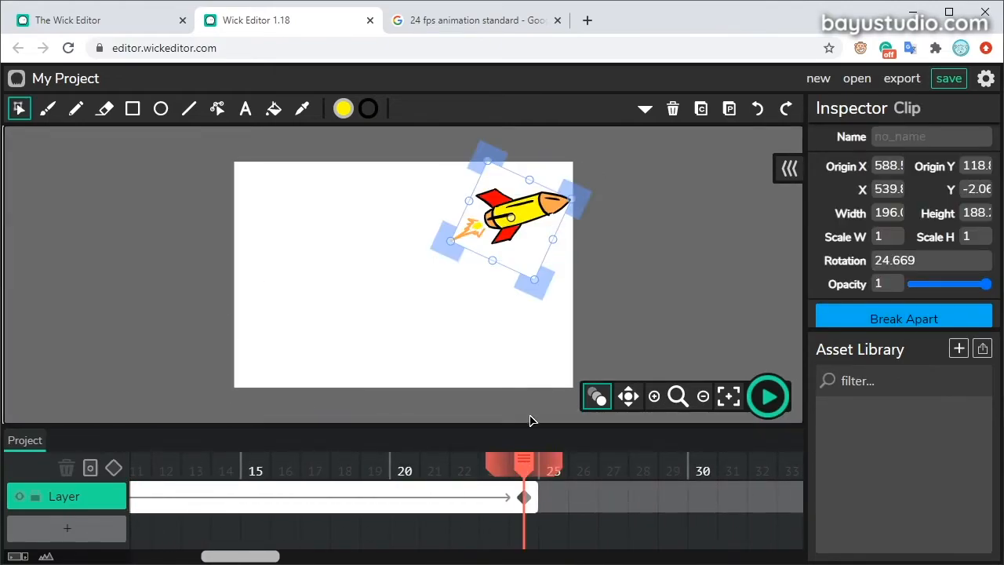
pyautogui.click(769, 397)
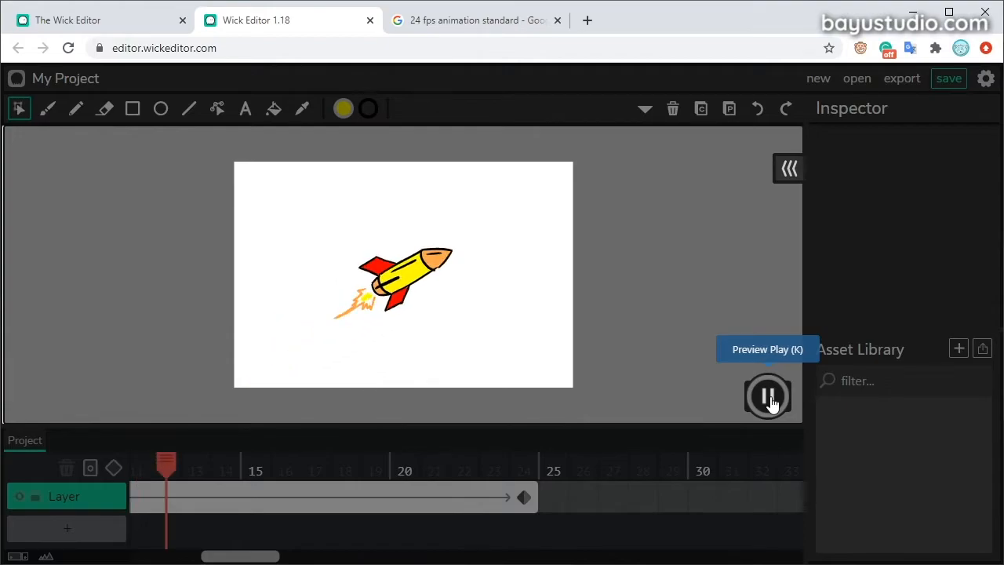
pyautogui.click(769, 397)
# Rotate the rocket on the frame 24 keyframe partway back counter-clockwise, and scrub the timeline back to frame 1
pyautogui.moveTo(377, 464); pyautogui.dragTo(524, 466)
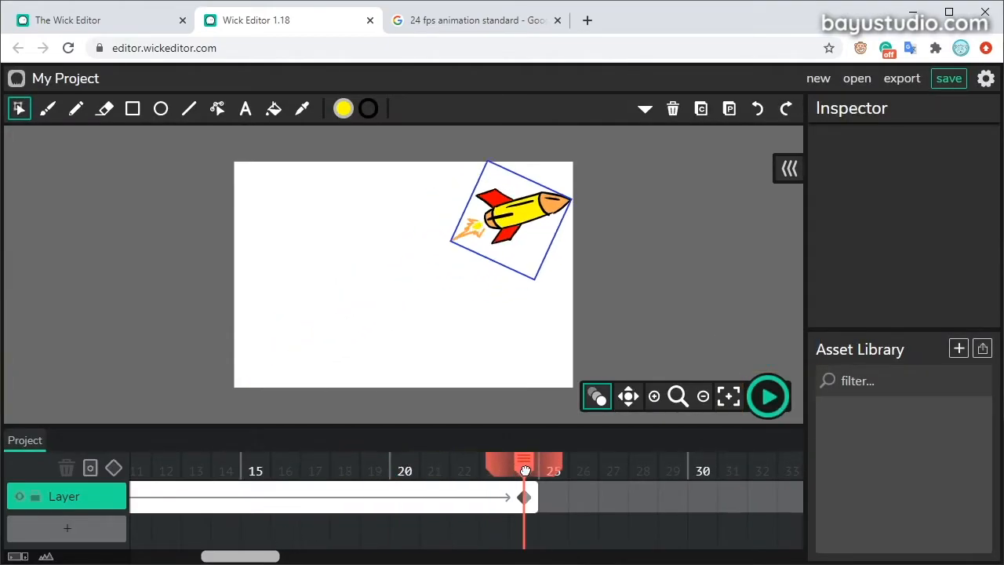
pyautogui.click(519, 188)
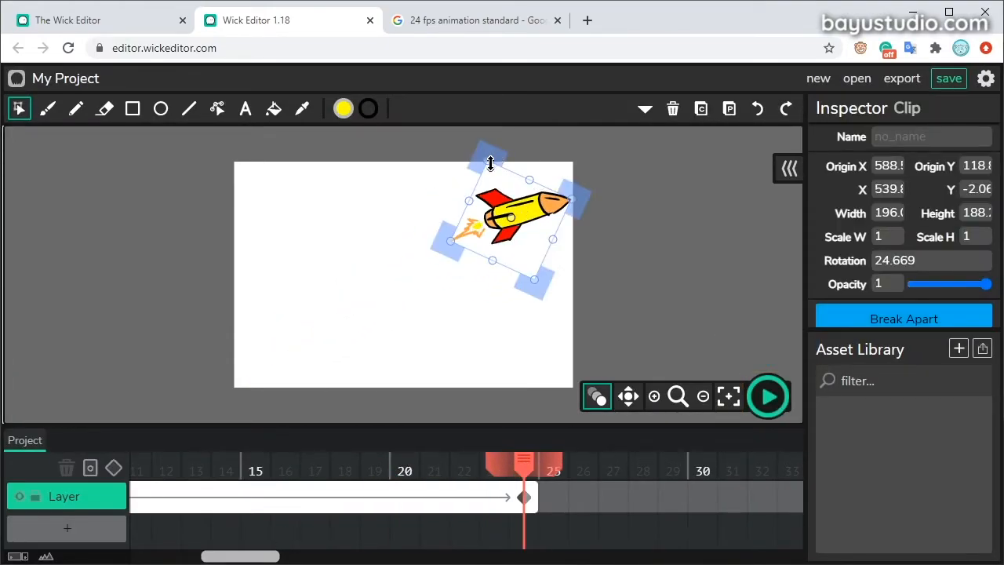
pyautogui.moveTo(451, 243); pyautogui.dragTo(448, 266)
pyautogui.moveTo(523, 467); pyautogui.dragTo(83, 471)
pyautogui.moveTo(226, 557); pyautogui.dragTo(144, 559)
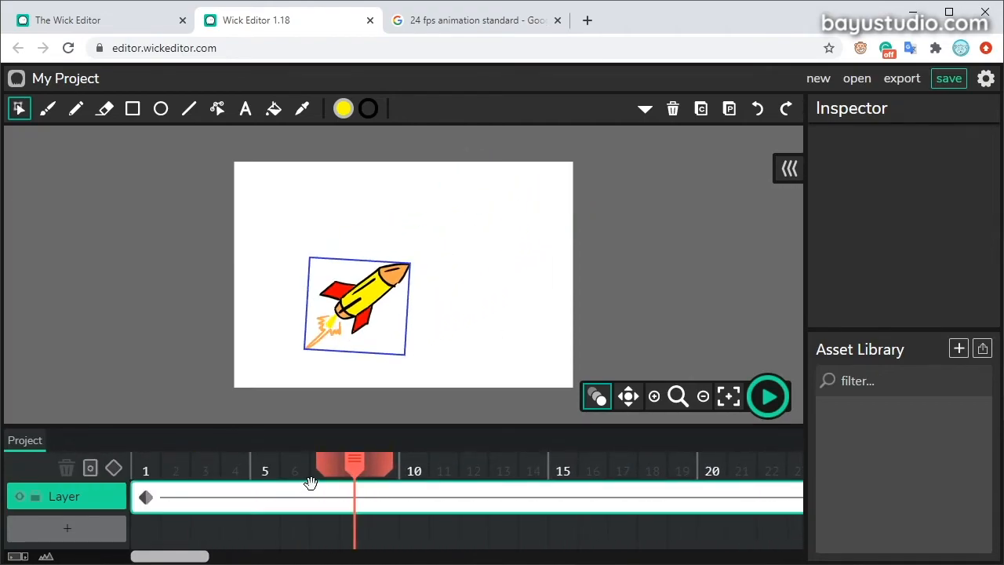
pyautogui.moveTo(349, 464); pyautogui.dragTo(135, 467)
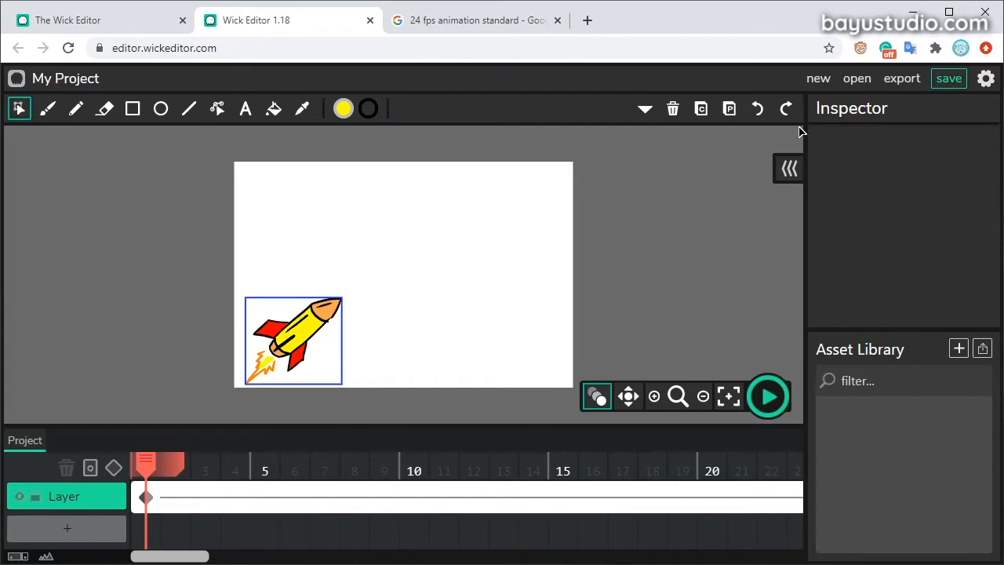
# Save the project and reopen My Project10-29-2020_7-07-17PM.wick from G:\bayustudio\youtube video\wick-editor
pyautogui.click(949, 80)
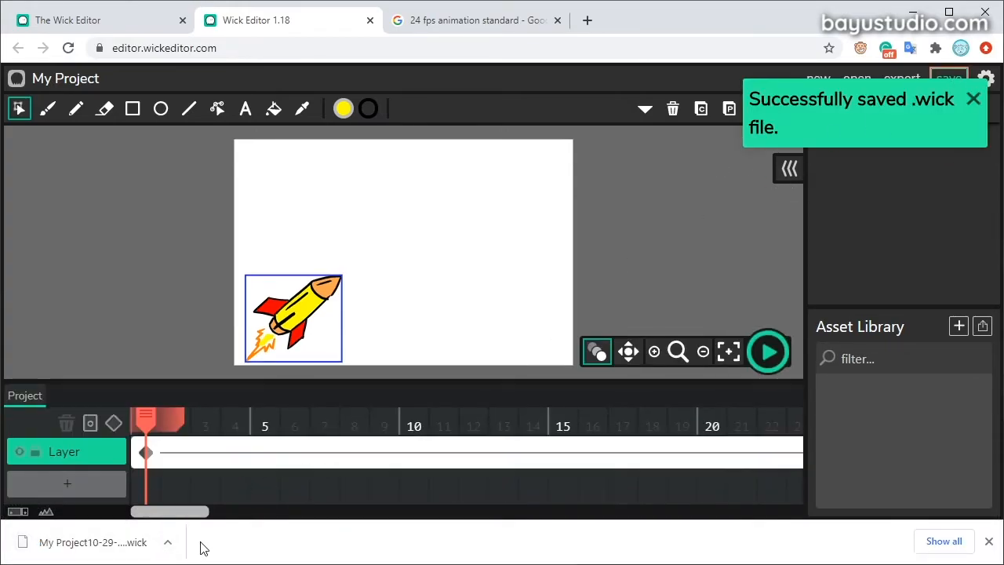
pyautogui.click(972, 101)
pyautogui.click(859, 79)
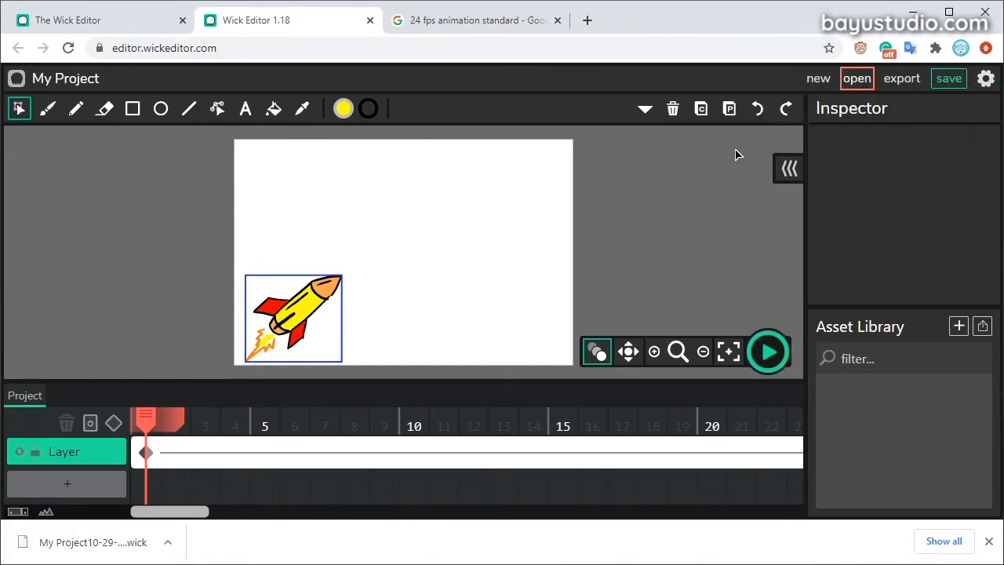
pyautogui.click(863, 81)
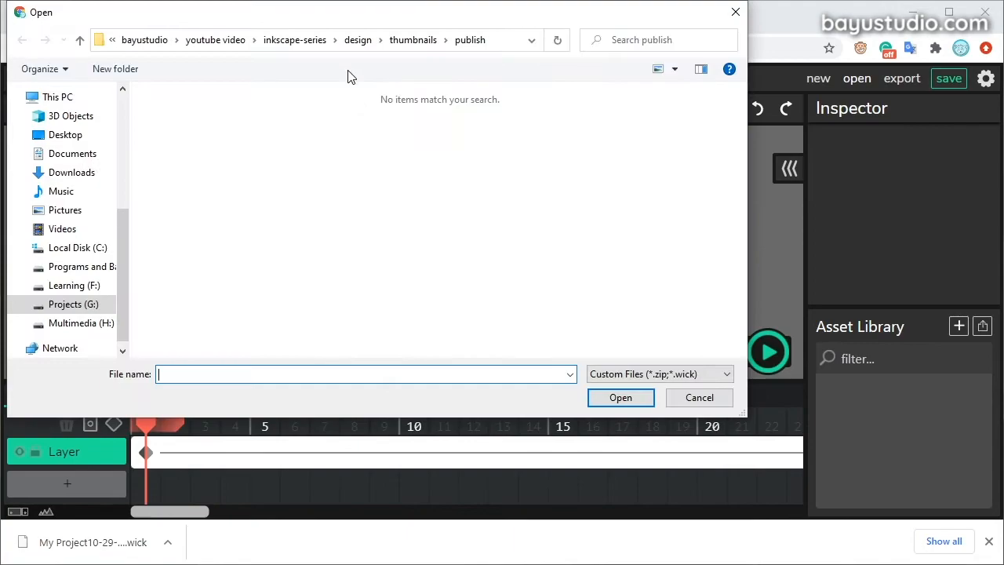
pyautogui.click(502, 39)
pyautogui.write('G:\\bayustudio\\youtube video\\wick-editor')
pyautogui.press('Return')
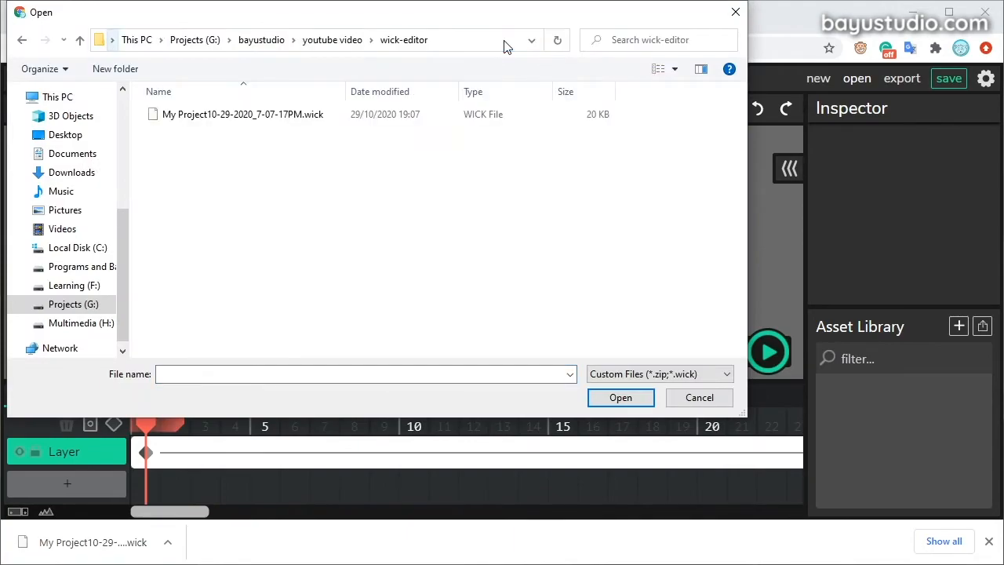
pyautogui.doubleClick(211, 118)
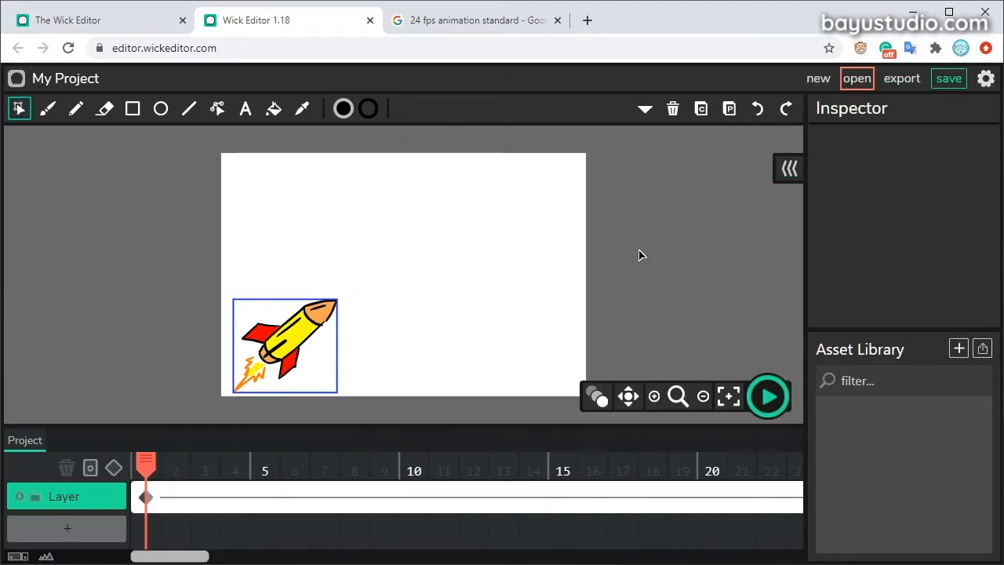
# Export My Project as an animated GIF, view the exported file, and close both the viewer and the export progress
pyautogui.click(904, 79)
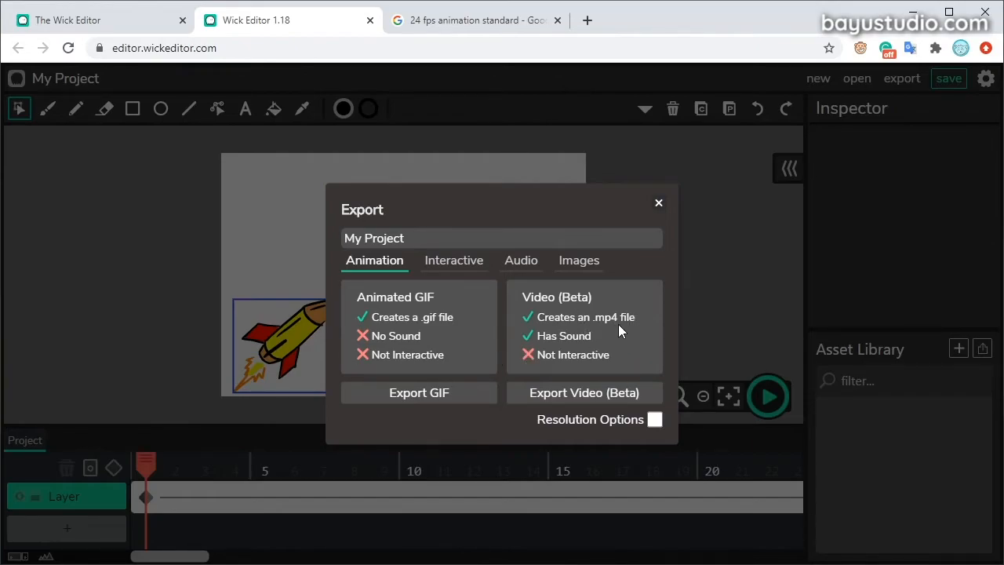
pyautogui.click(454, 394)
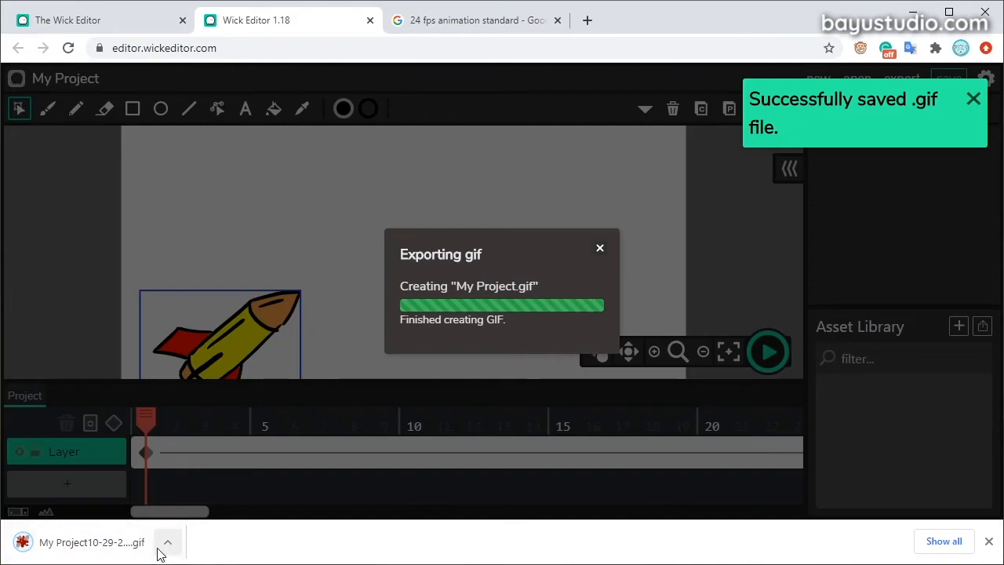
pyautogui.click(114, 553)
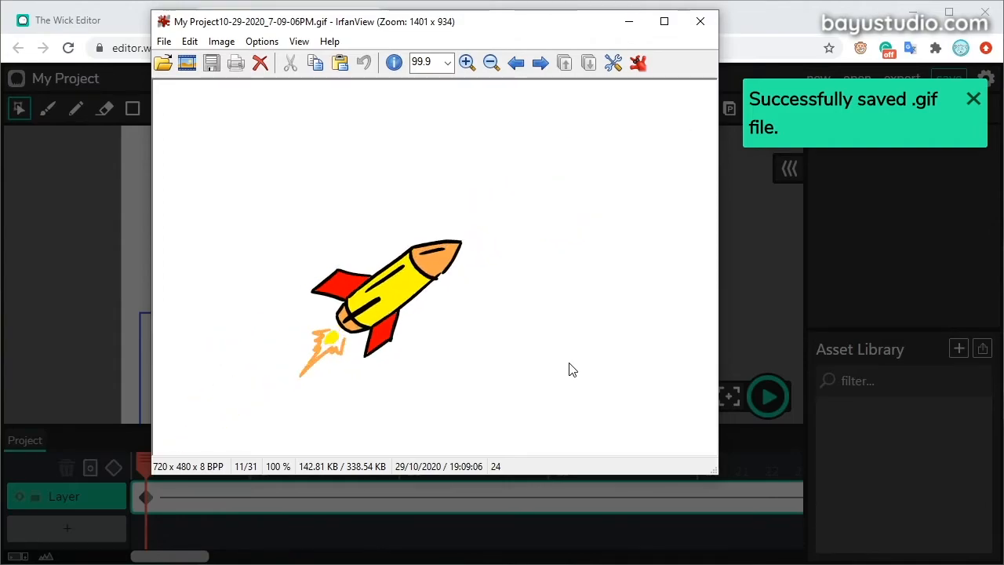
pyautogui.click(704, 19)
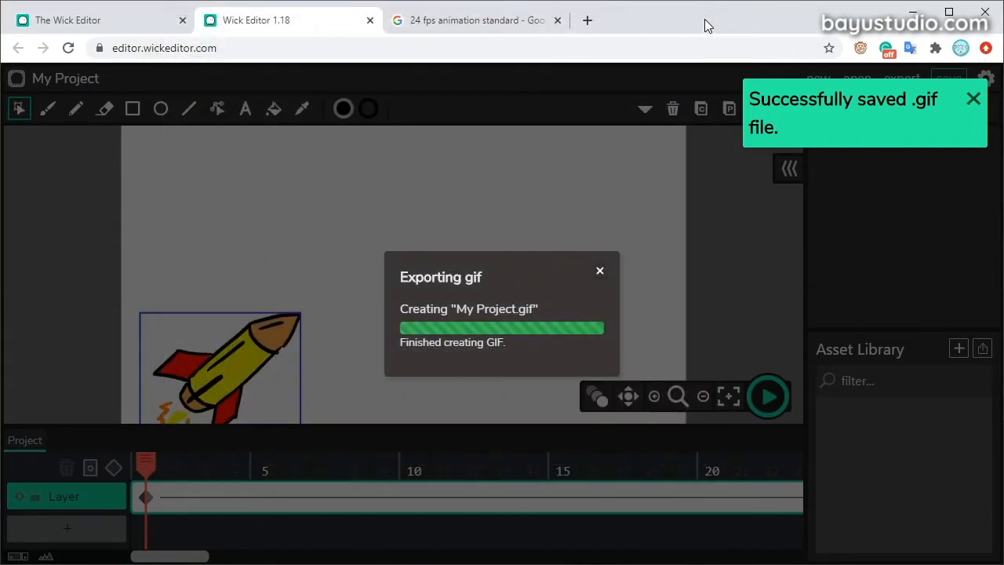
pyautogui.click(600, 273)
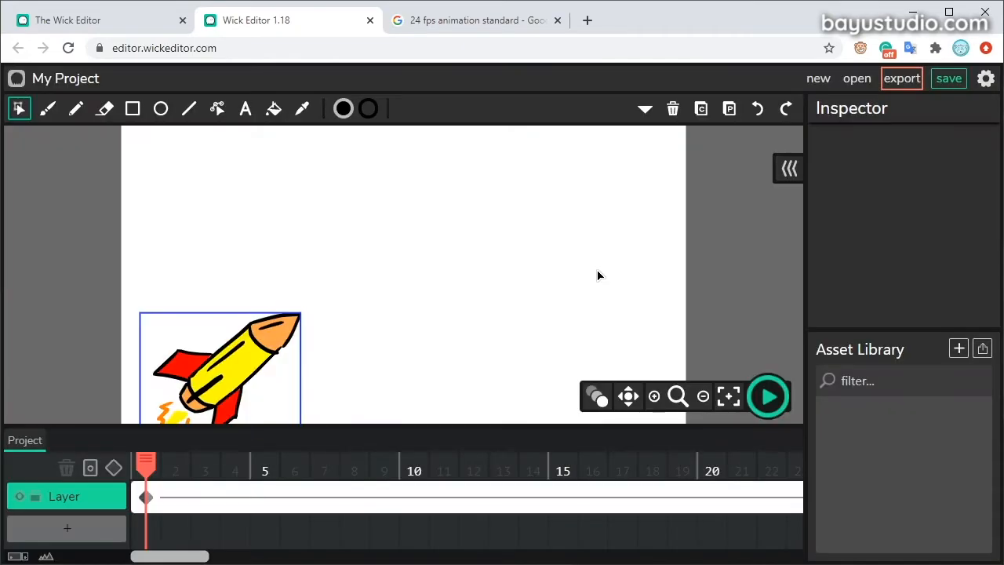
# Examine the Interactive, Audio and Animation export options for the project
pyautogui.click(903, 79)
pyautogui.click(460, 263)
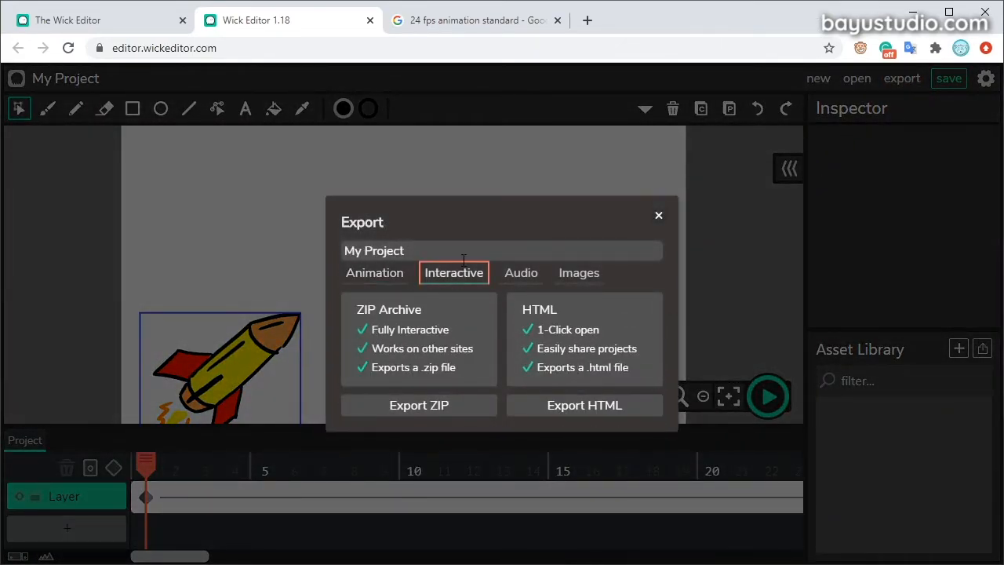
pyautogui.click(524, 275)
pyautogui.click(455, 272)
pyautogui.click(388, 276)
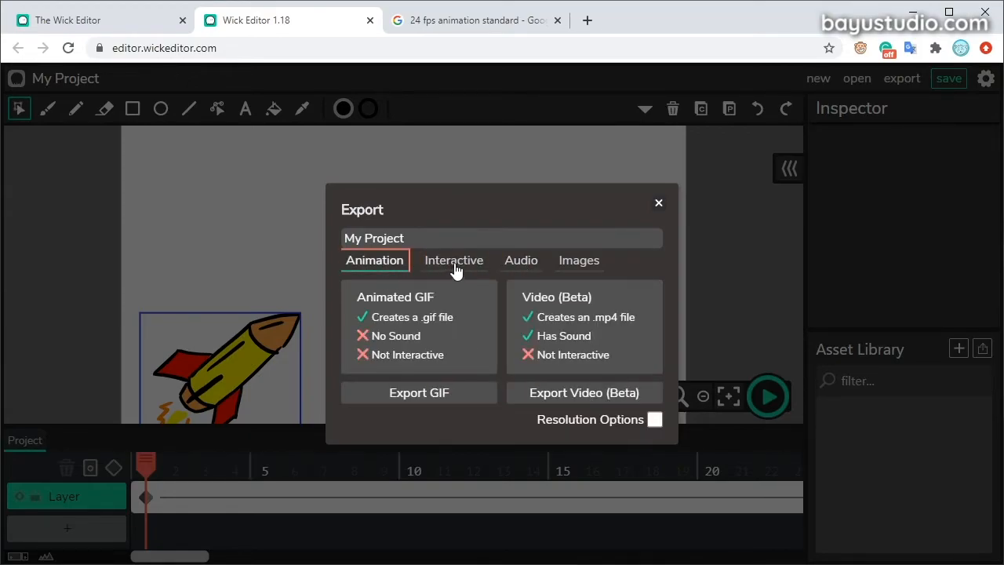
# Compare the Interactive, Audio and Images export options with the Animation ones
pyautogui.click(453, 269)
pyautogui.click(511, 279)
pyautogui.click(463, 276)
pyautogui.click(371, 278)
pyautogui.click(457, 270)
pyautogui.click(523, 279)
pyautogui.click(571, 278)
pyautogui.click(526, 266)
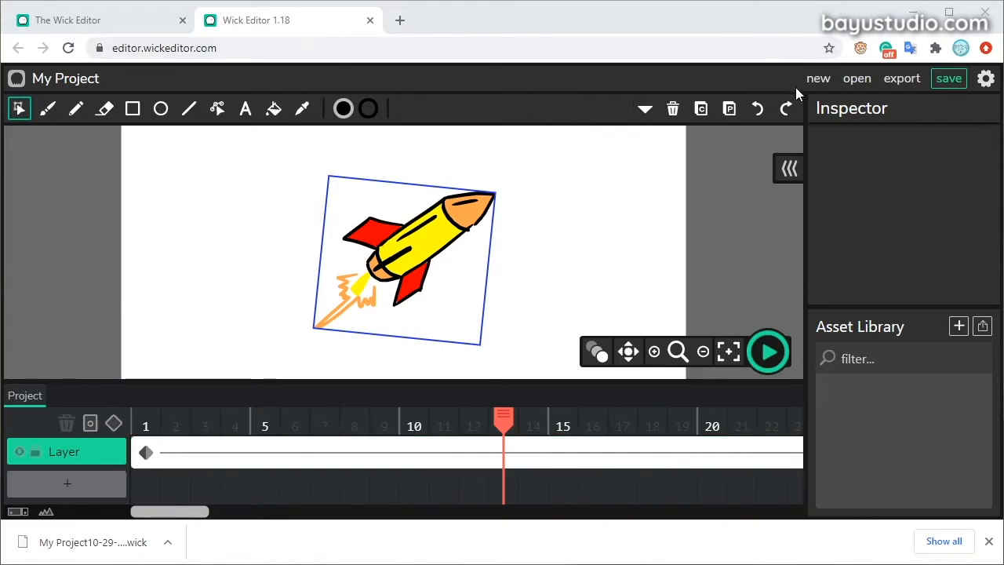
# Create a new project, discarding the current one, and name it Subscribe Animation in the project settings
pyautogui.click(828, 81)
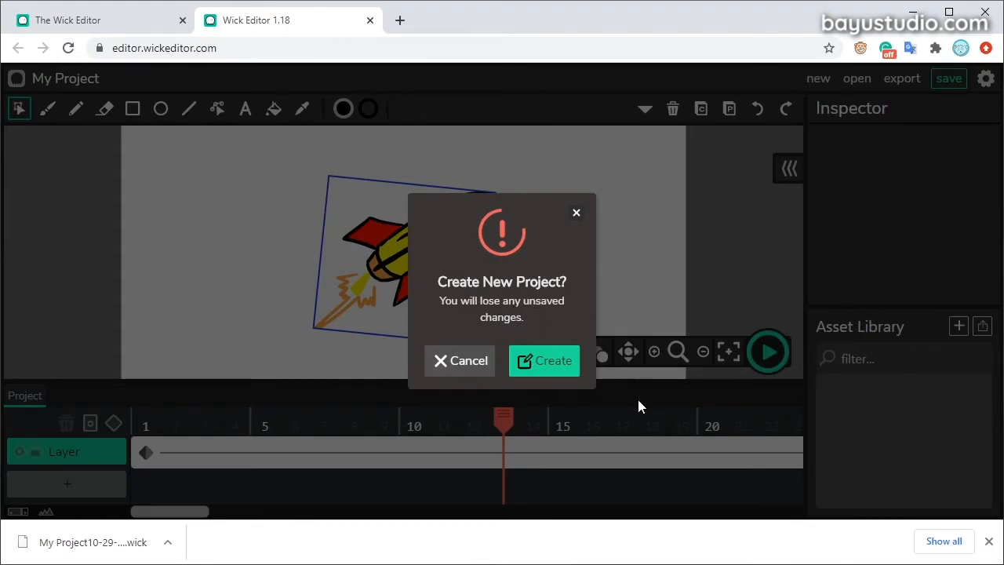
pyautogui.click(554, 364)
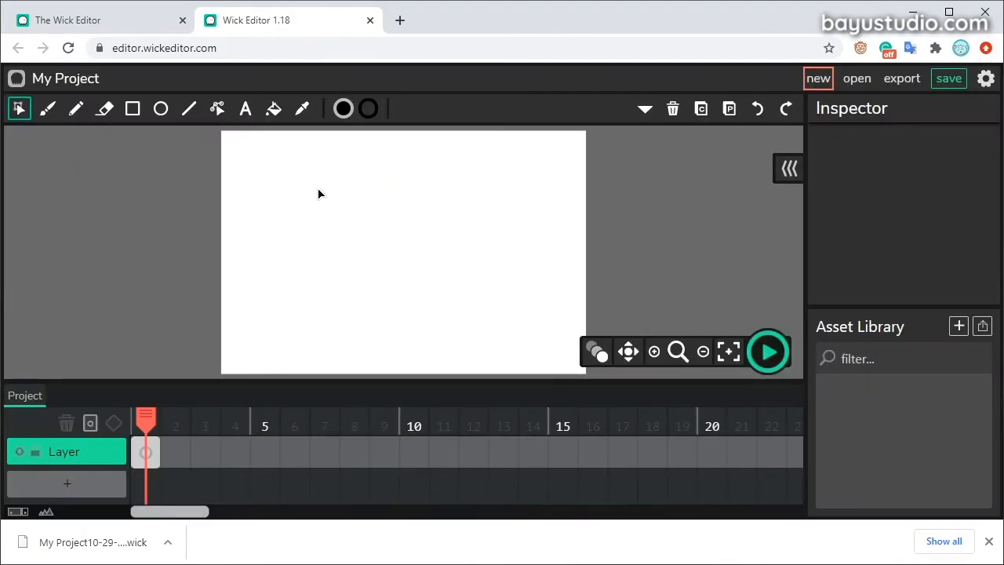
pyautogui.click(79, 76)
pyautogui.click(514, 250)
pyautogui.hotkey('ctrl', 'shift', 'Left')
pyautogui.hotkey('ctrl', 'shift', 'Left')
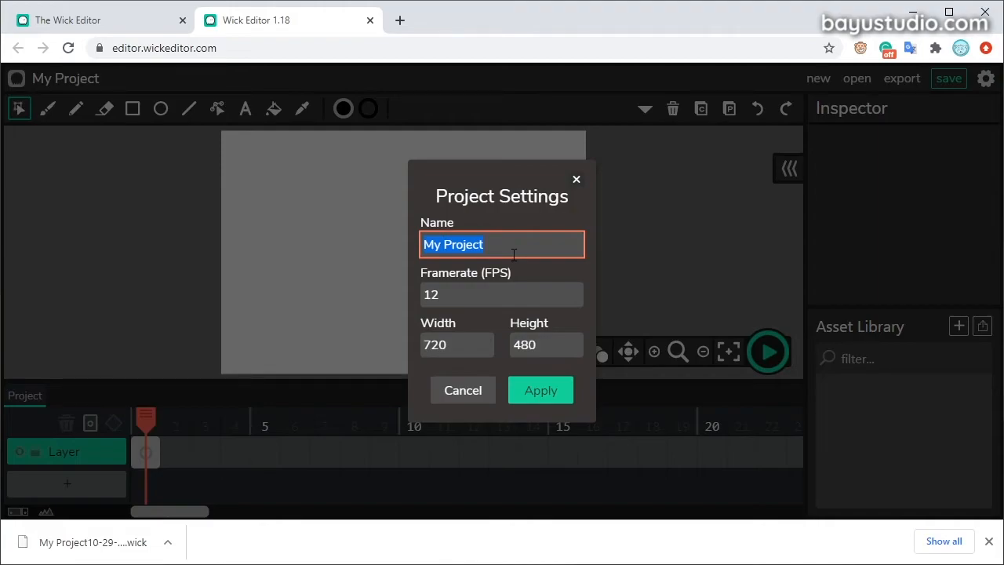
pyautogui.write('Subscribe Animation')
pyautogui.press('Tab')
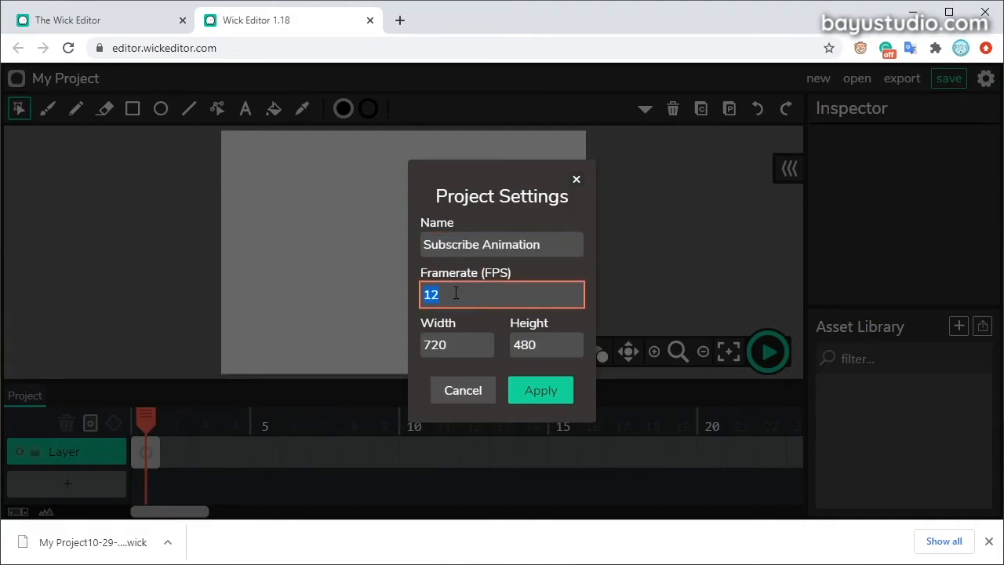
# Set the project's framerate to 24 FPS and its size to 1280 by 720, and apply the settings
pyautogui.write('24')
pyautogui.press('Tab')
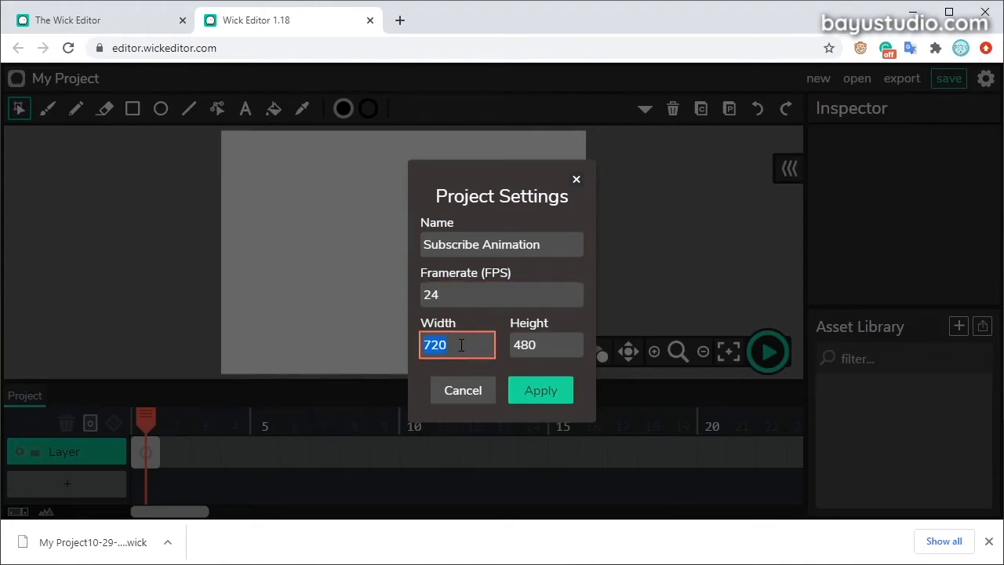
pyautogui.write('128')
pyautogui.press('Tab')
pyautogui.write('7')
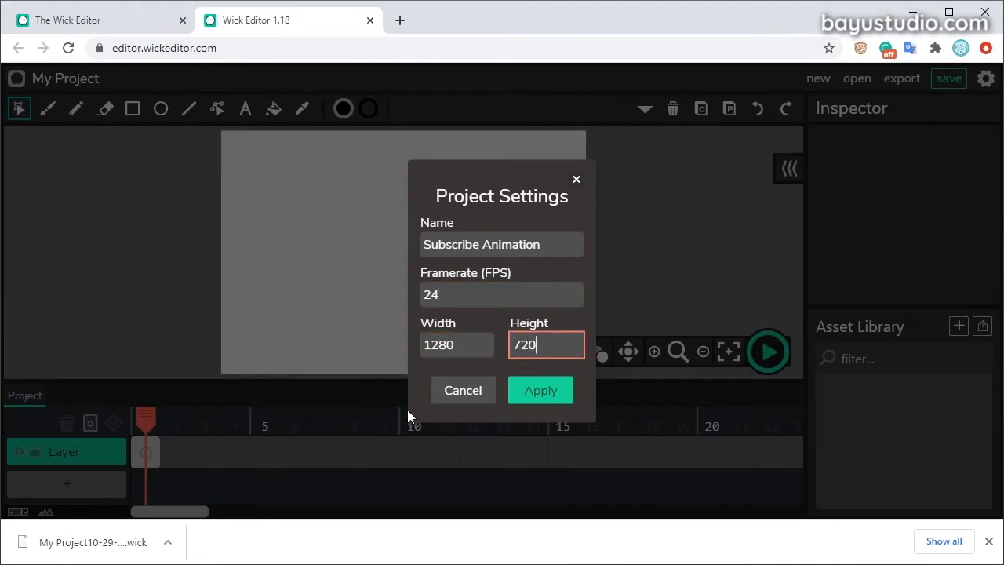
pyautogui.click(530, 390)
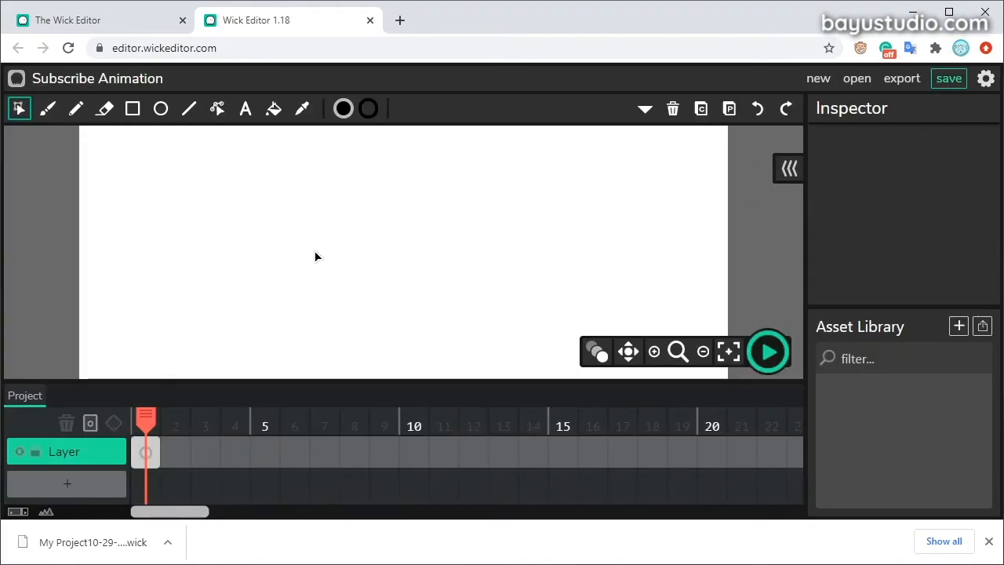
# Close the browser's downloads bar and reduce the page zoom by two levels
pyautogui.click(989, 541)
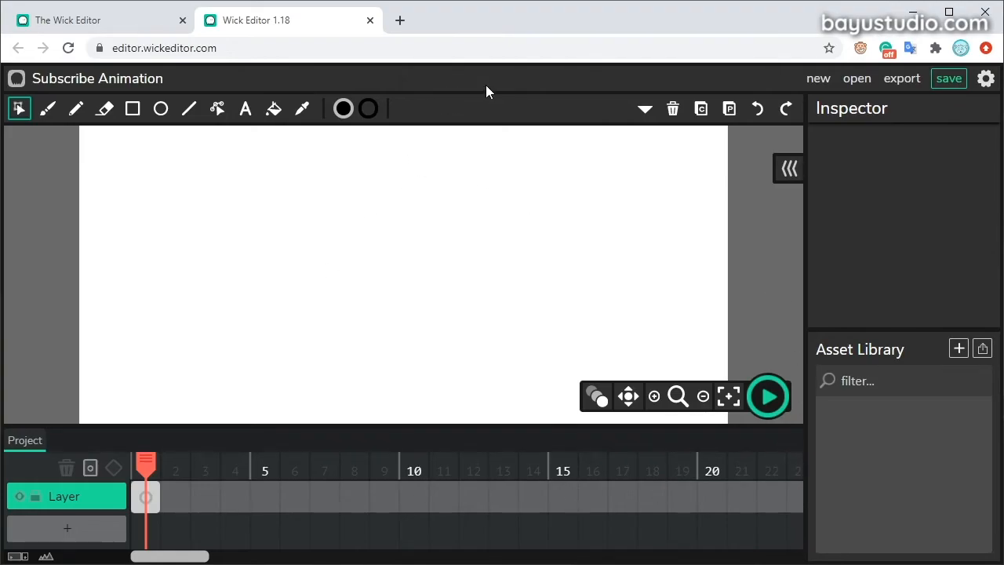
pyautogui.click(987, 48)
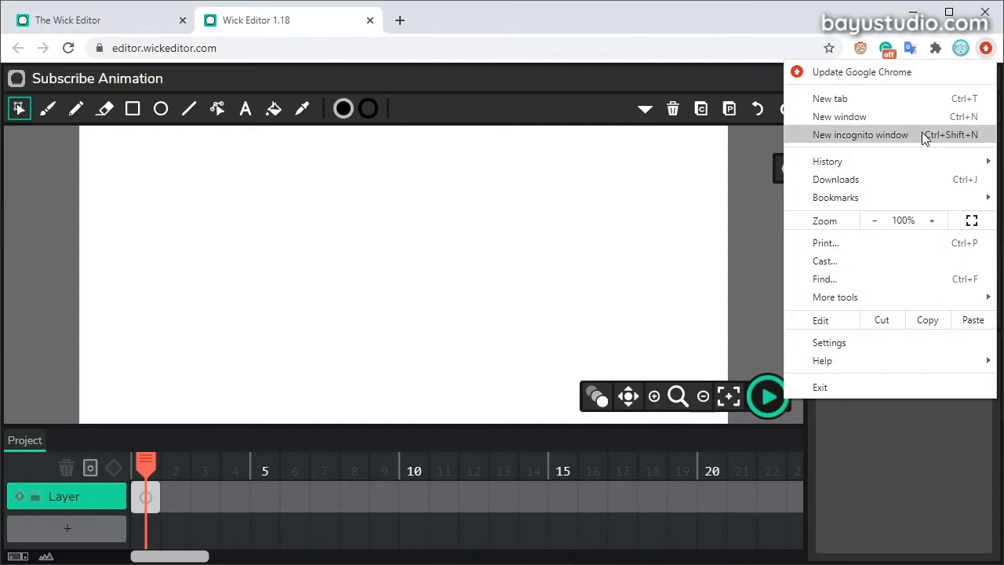
pyautogui.click(875, 222)
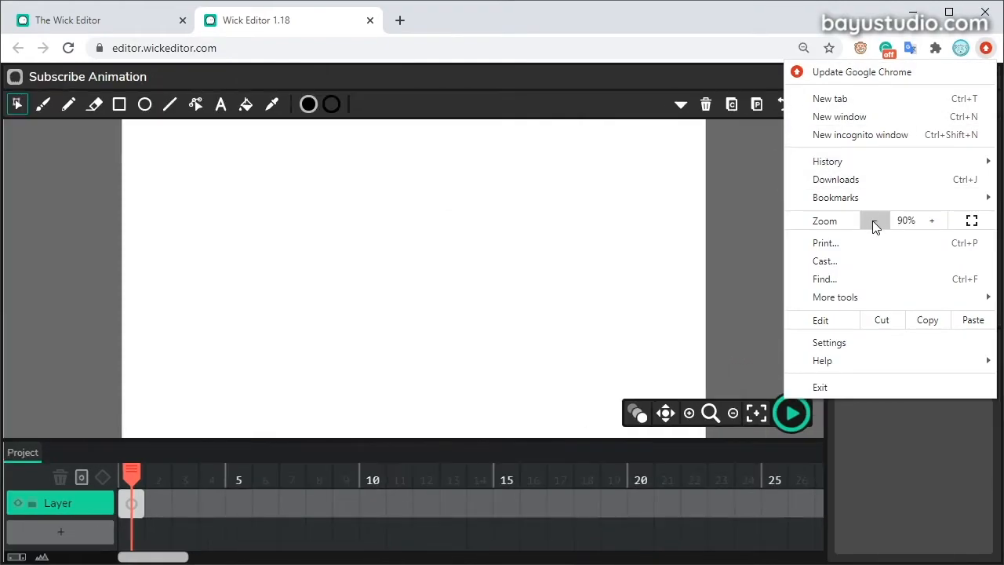
pyautogui.click(874, 222)
pyautogui.click(720, 126)
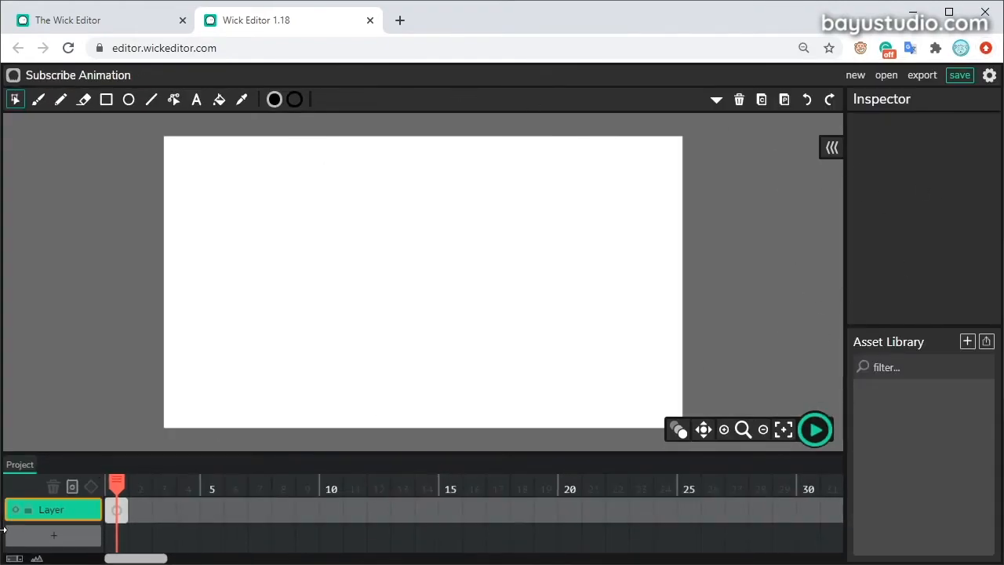
# Try a smaller frame size in the timeline and restore the normal size
pyautogui.click(39, 560)
pyautogui.click(29, 541)
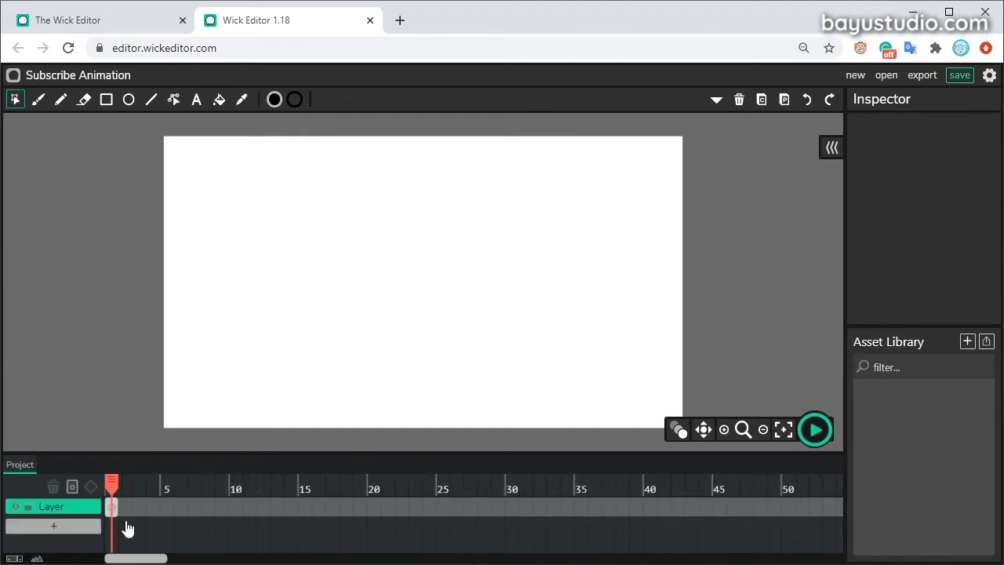
pyautogui.click(38, 560)
pyautogui.click(51, 540)
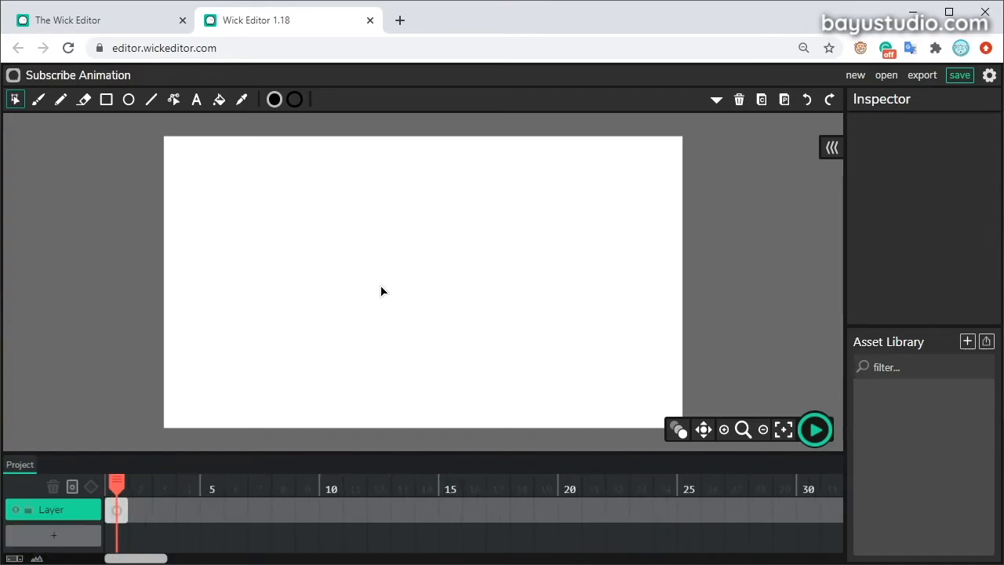
# Make the timeline area taller and rename the existing layer to Mouse
pyautogui.moveTo(449, 455); pyautogui.dragTo(450, 430)
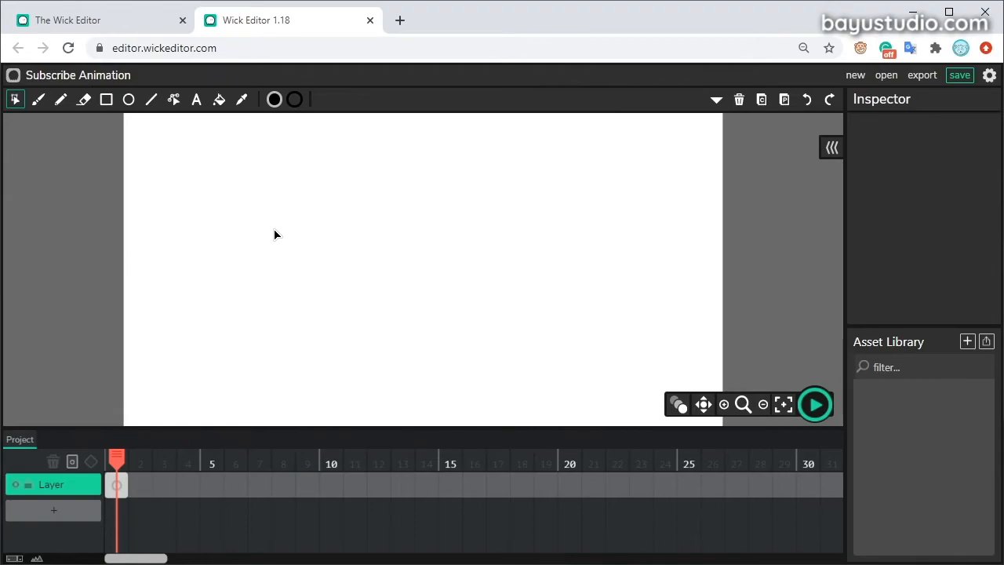
pyautogui.click(60, 496)
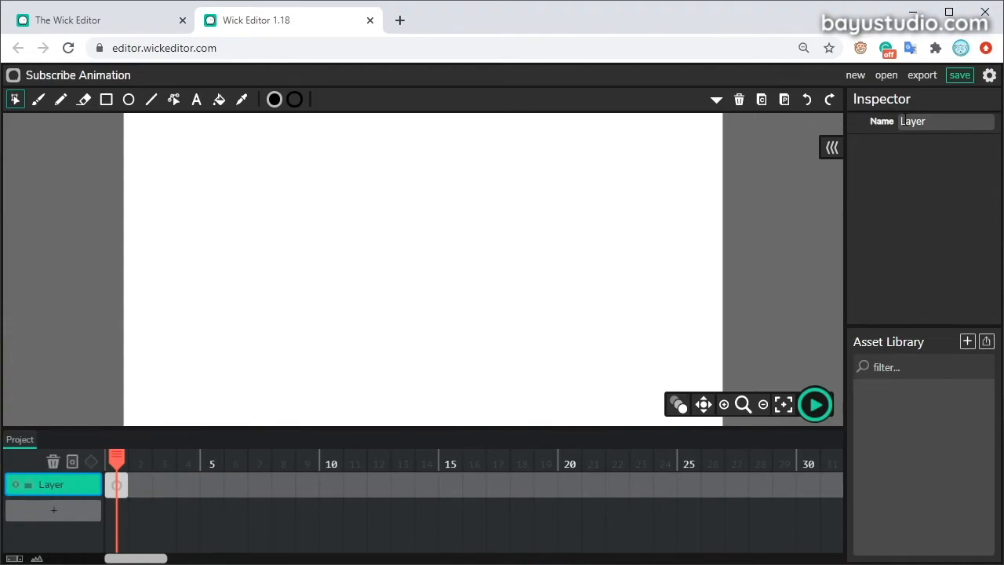
pyautogui.doubleClick(919, 123)
pyautogui.write('Mouse')
# Draw a standing mouse character with face, body and tail on frame 1 of the Mouse layer using the black size 10 brush
pyautogui.click(116, 484)
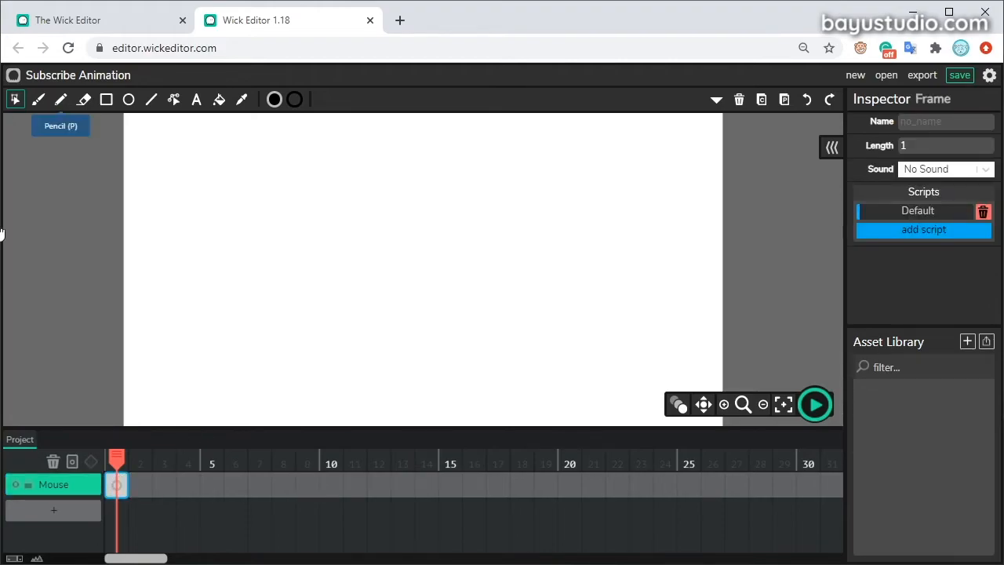
pyautogui.press('b')
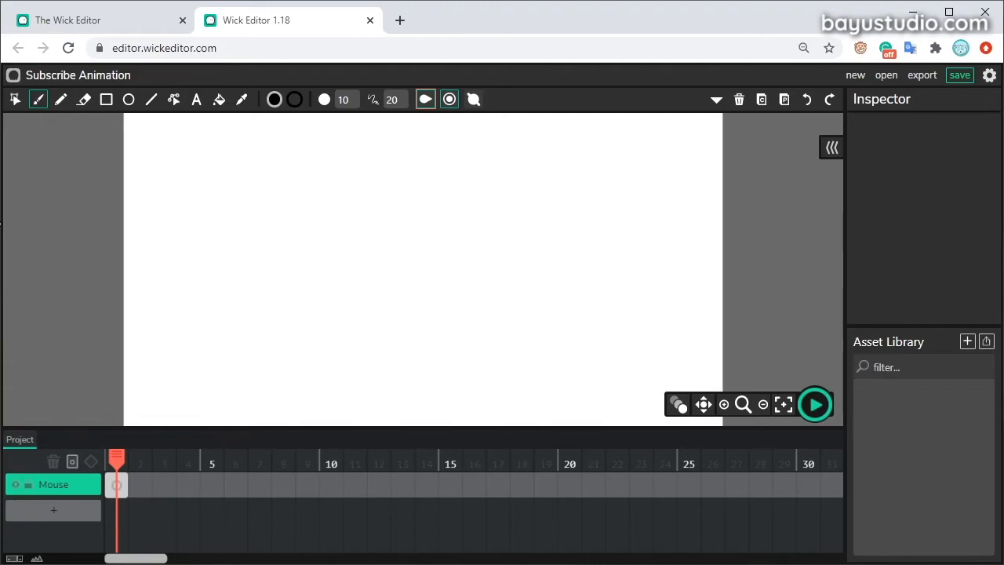
pyautogui.moveTo(211, 316)
pyautogui.mouseDown()
pyautogui.moveTo(220, 282)
pyautogui.moveTo(258, 296)
pyautogui.mouseUp()
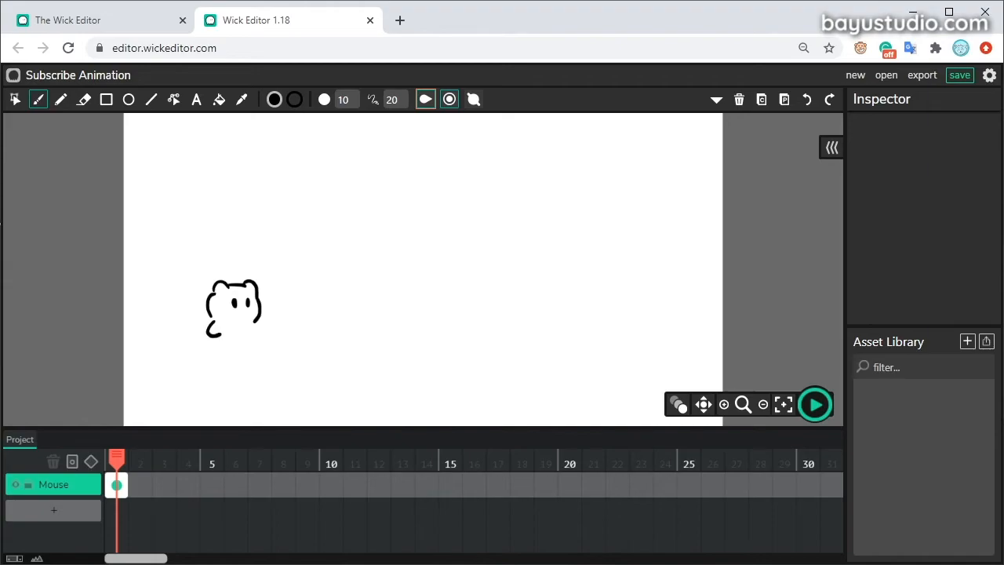
pyautogui.moveTo(256, 346); pyautogui.dragTo(252, 351)
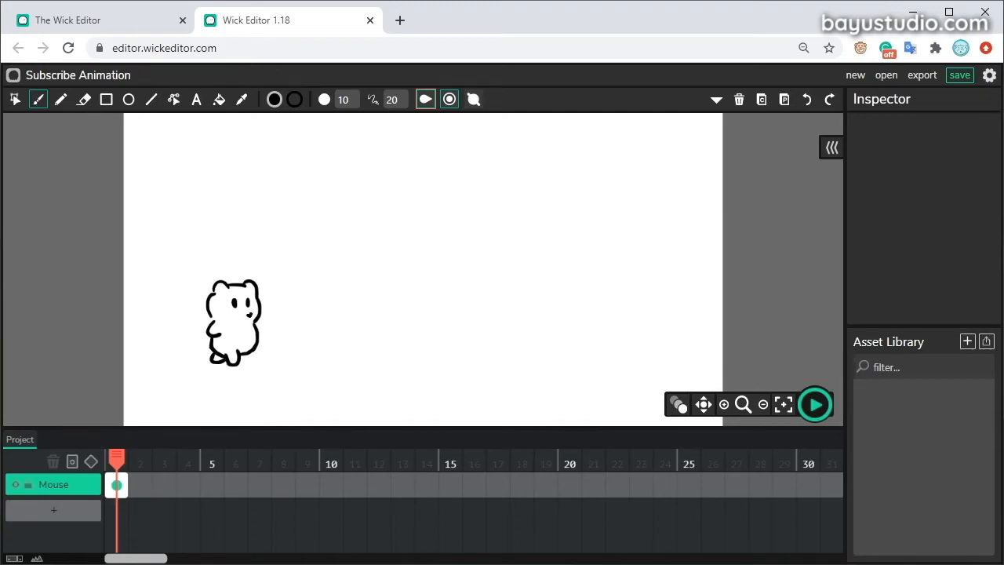
pyautogui.moveTo(210, 343); pyautogui.dragTo(175, 350)
pyautogui.hotkey('ctrl', 'z')
# Erase part of the mouse's left ear and redraw the ear and the back of the head with the brush
pyautogui.press('e')
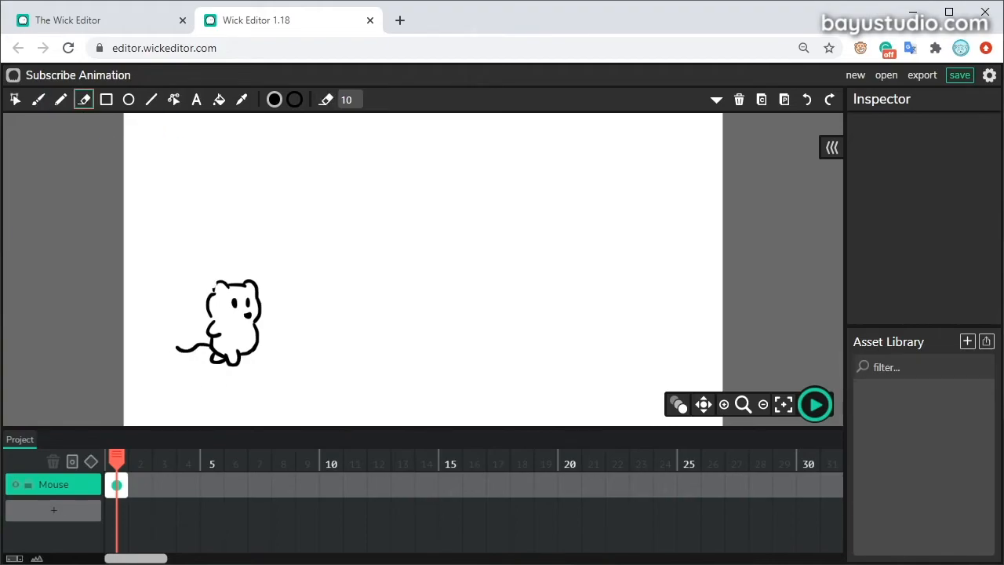
pyautogui.press('b')
pyautogui.moveTo(223, 289); pyautogui.dragTo(232, 282)
pyautogui.moveTo(206, 320); pyautogui.dragTo(211, 281)
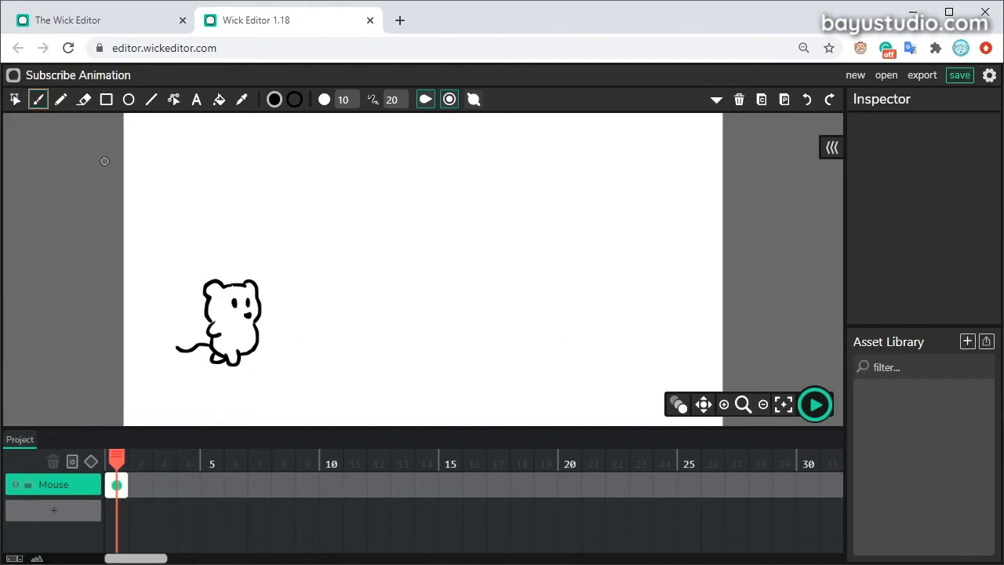
# Add a second layer below Mouse and name it button
pyautogui.click(52, 512)
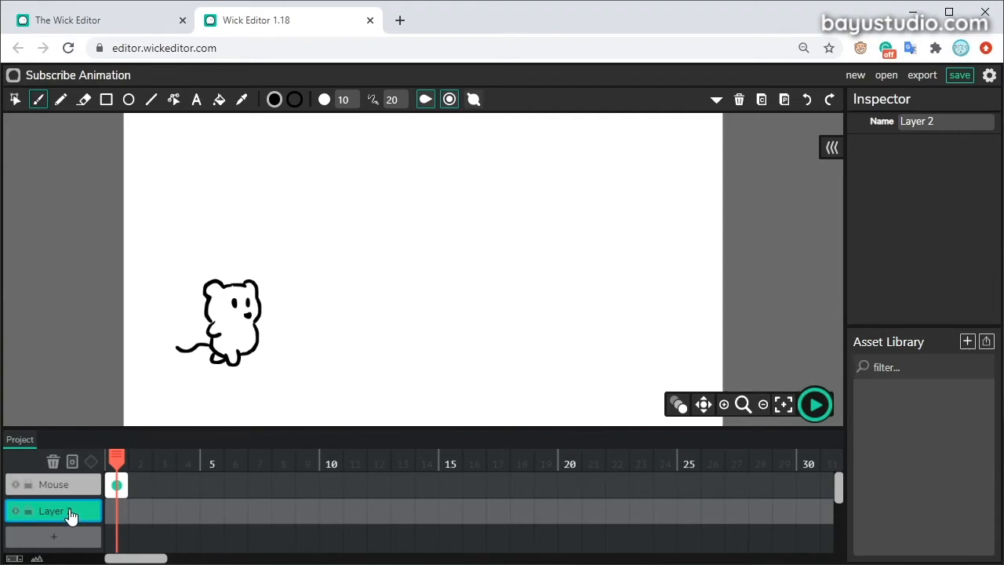
pyautogui.click(931, 123)
pyautogui.hotkey('ctrl', 'a')
pyautogui.write('bu')
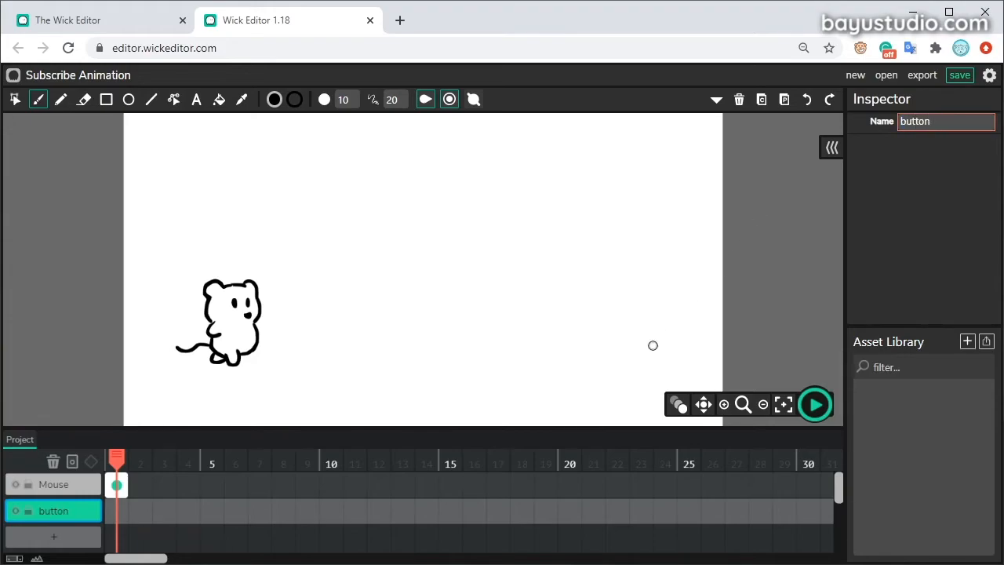
# Add a frame at frame 1 of the button layer and draw a rectangle about 265 by 72 with corner radius 5 beside the mouse
pyautogui.click(118, 514)
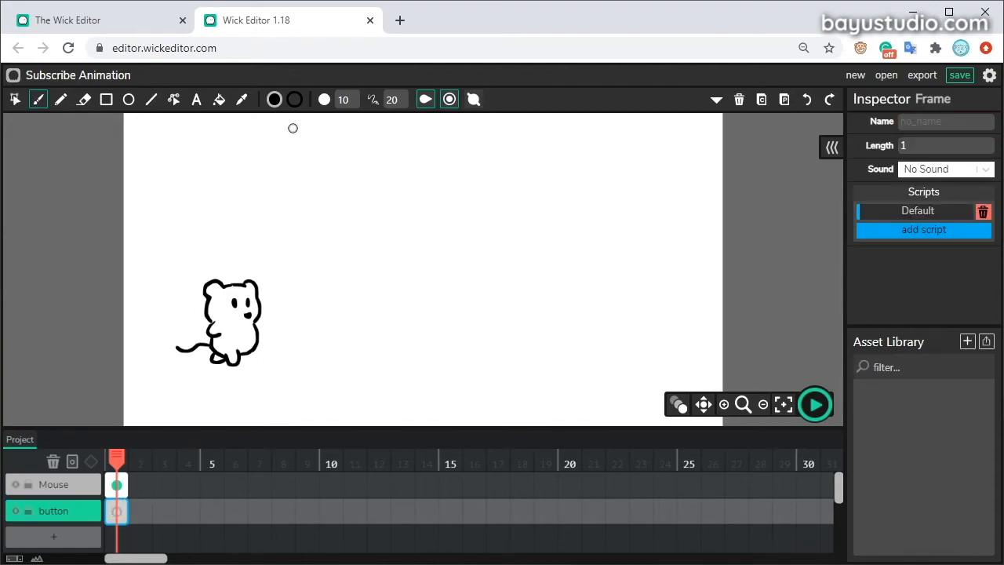
pyautogui.click(110, 110)
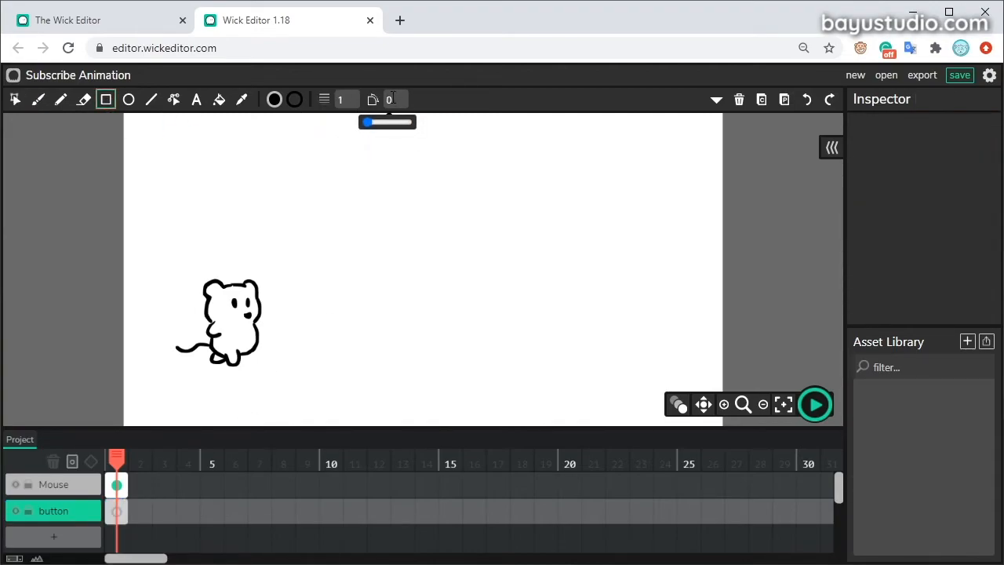
pyautogui.click(389, 99)
pyautogui.moveTo(389, 98); pyautogui.dragTo(376, 105)
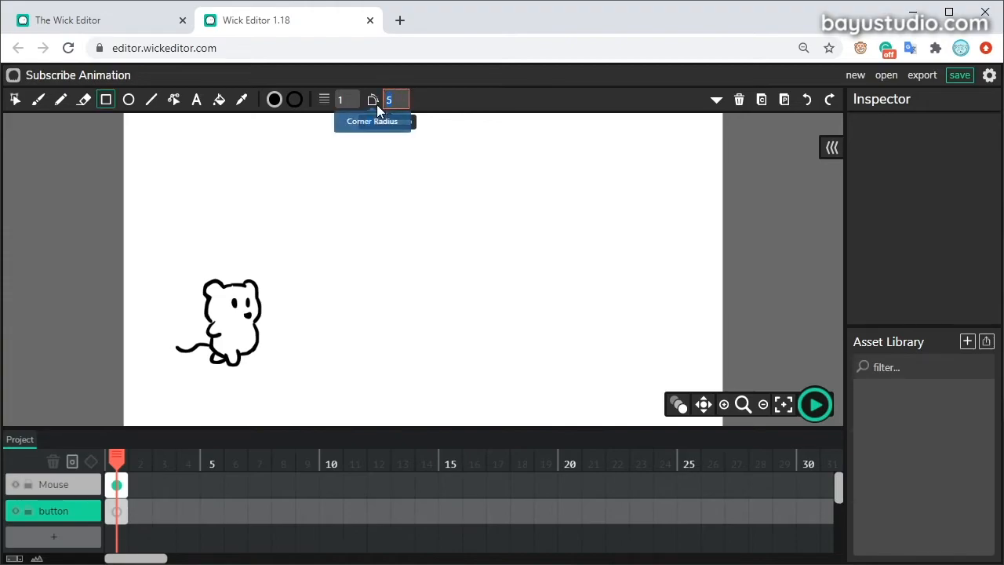
pyautogui.moveTo(357, 289); pyautogui.dragTo(482, 254)
# Fill the rounded rectangle with bright red and make its stroke fully transparent
pyautogui.click(15, 100)
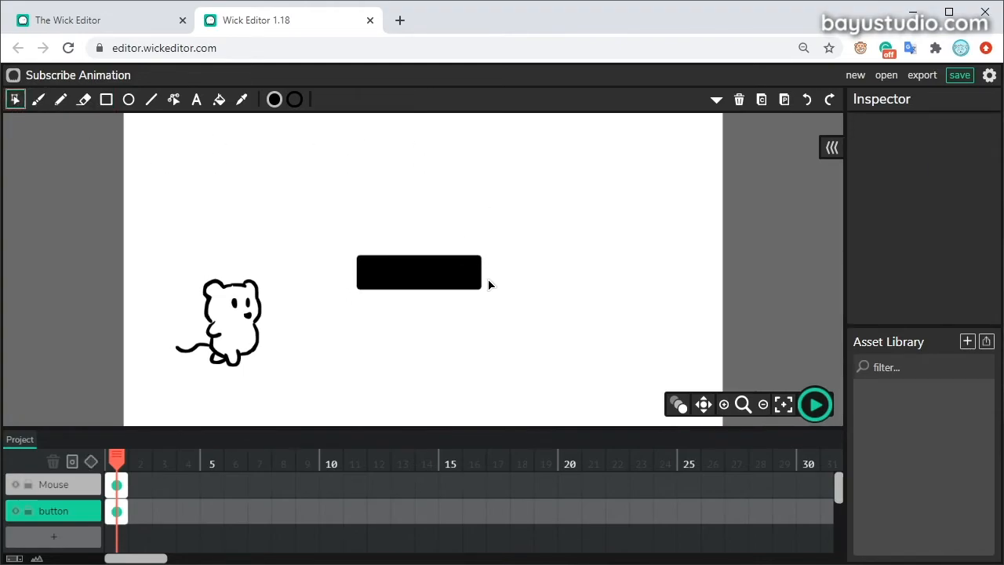
pyautogui.click(419, 281)
pyautogui.click(910, 239)
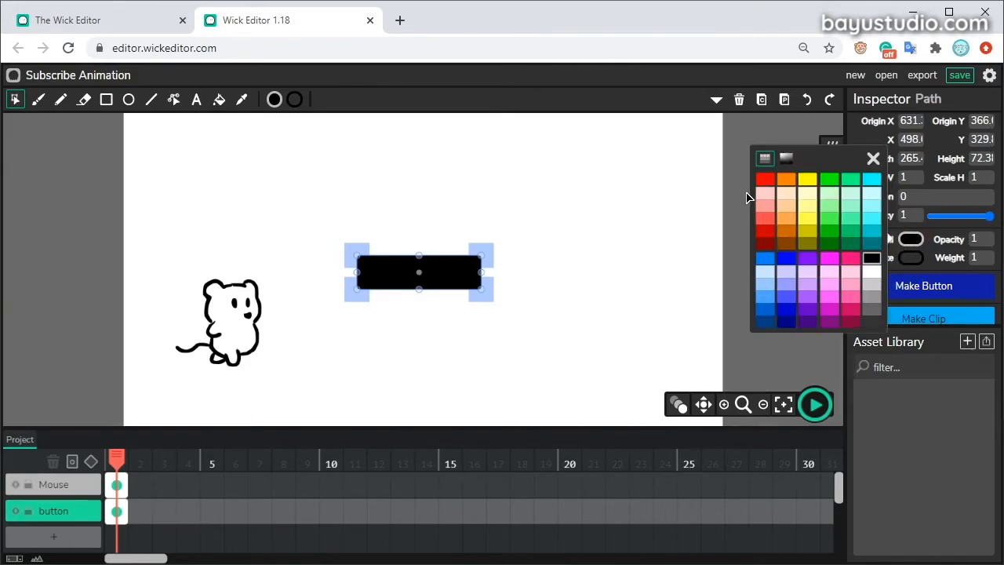
pyautogui.click(765, 180)
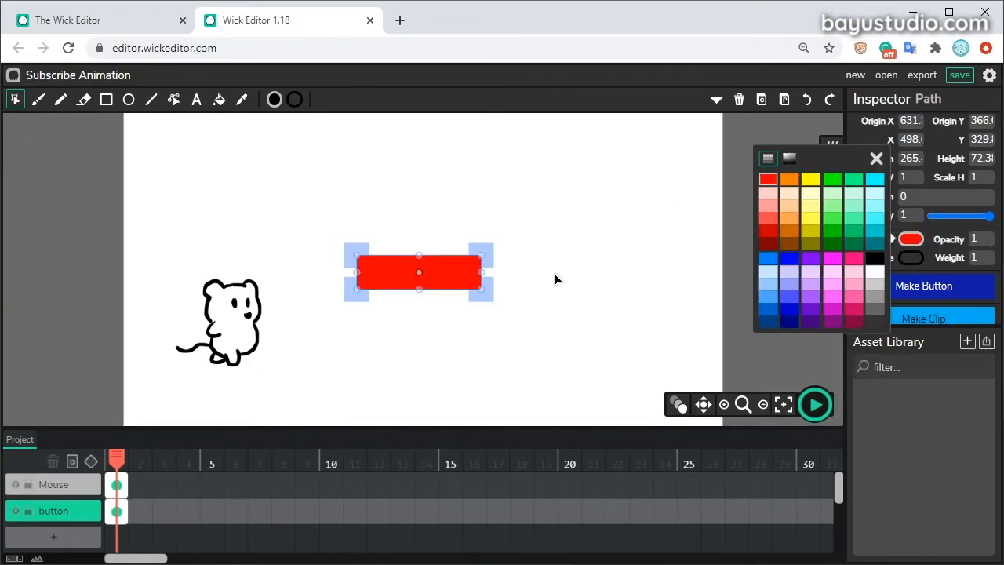
pyautogui.click(574, 290)
pyautogui.click(408, 270)
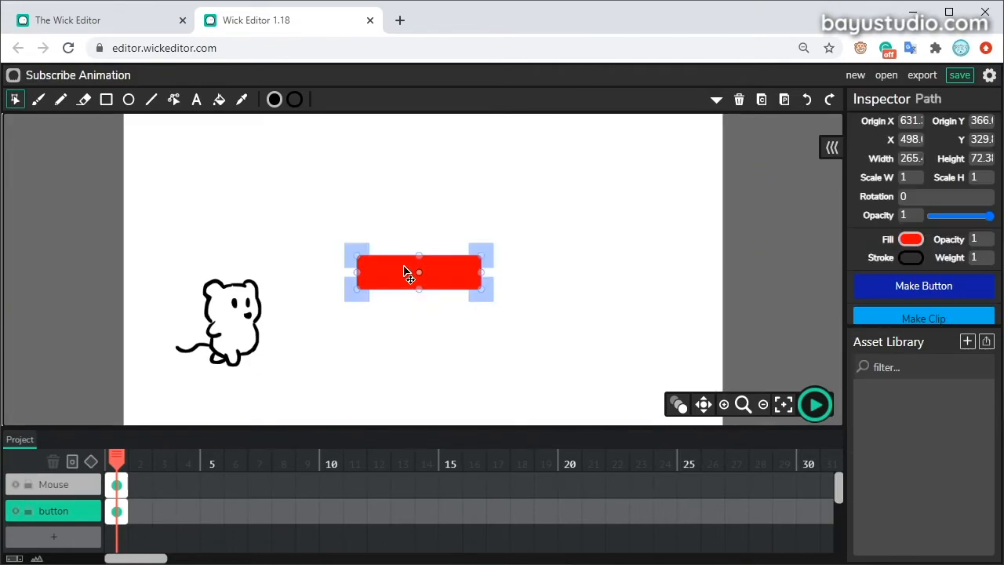
pyautogui.click(907, 259)
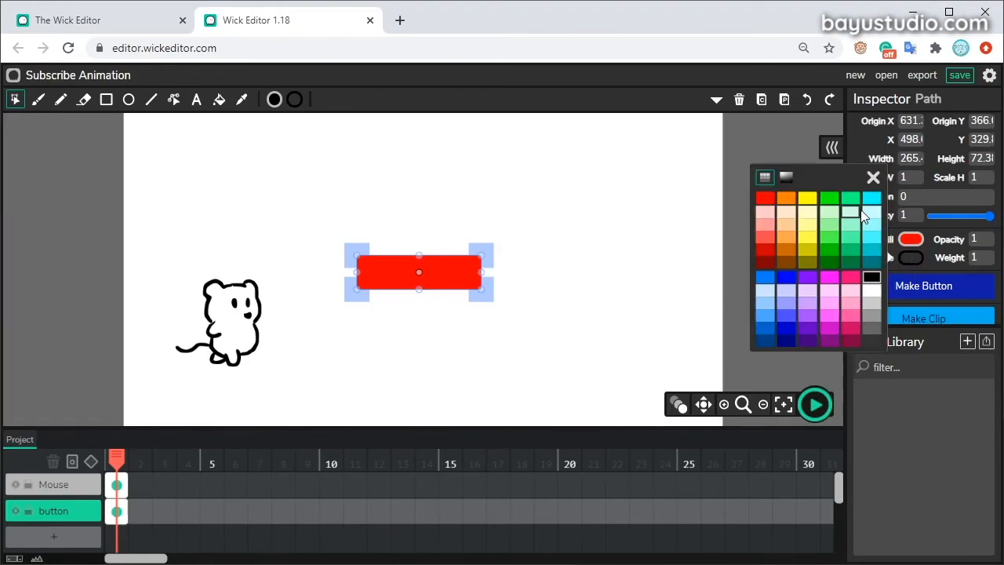
pyautogui.click(787, 176)
pyautogui.click(728, 283)
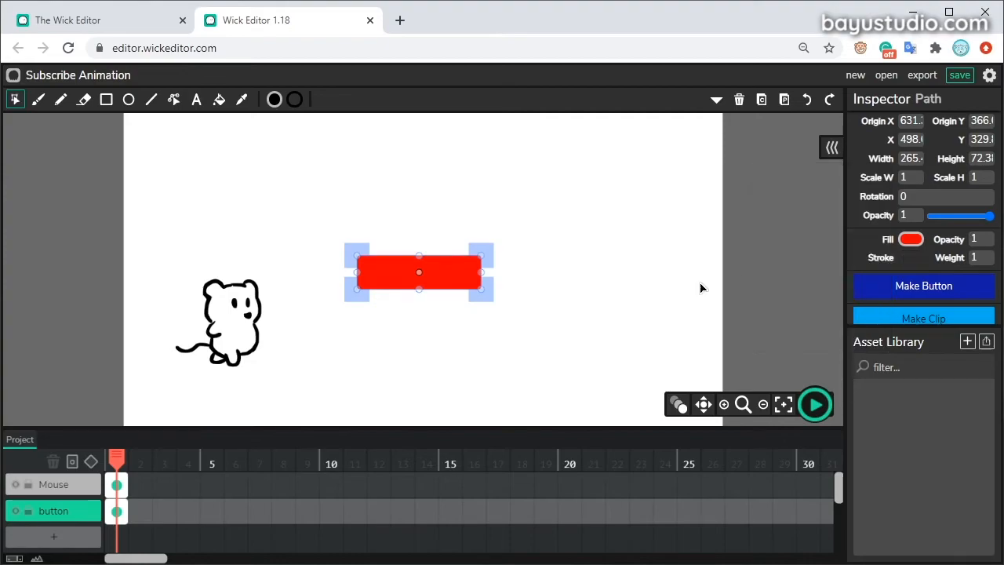
# Move the red rectangle slightly lower and add the text SUBSCRIBE on top of it
pyautogui.click(376, 278)
pyautogui.moveTo(401, 279); pyautogui.dragTo(399, 306)
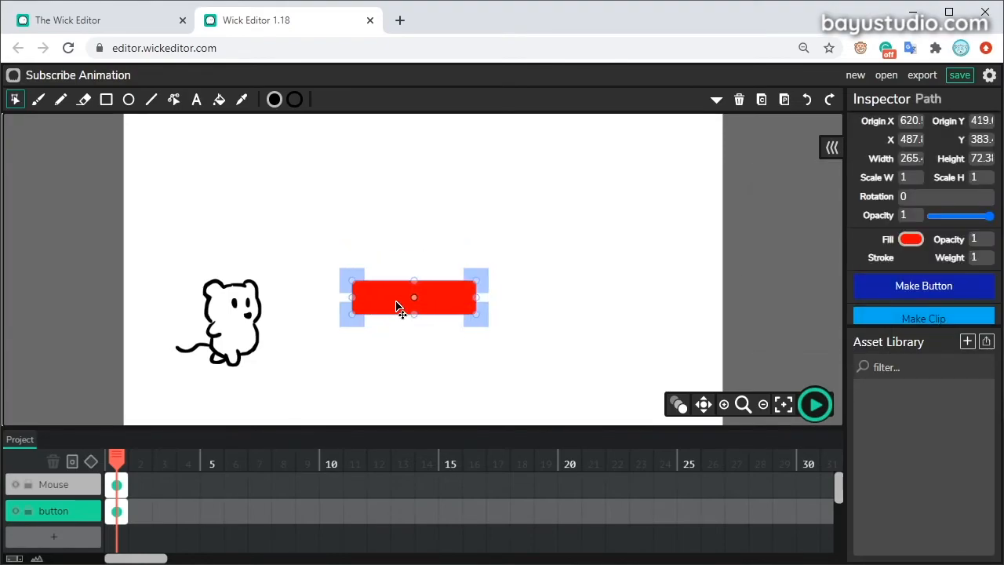
pyautogui.click(196, 99)
pyautogui.click(379, 296)
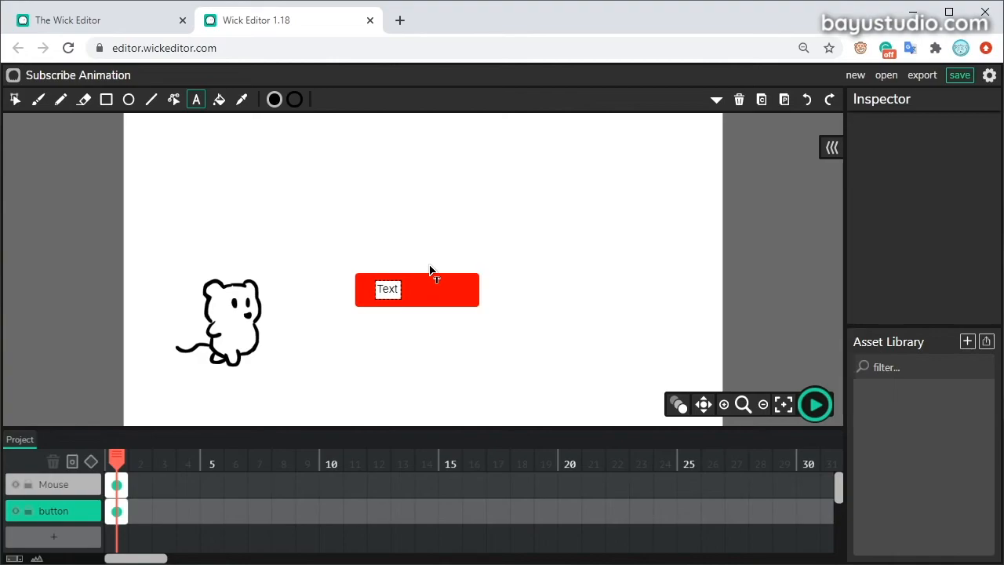
pyautogui.doubleClick(388, 292)
pyautogui.write('SUBSCRIBE')
pyautogui.click(11, 100)
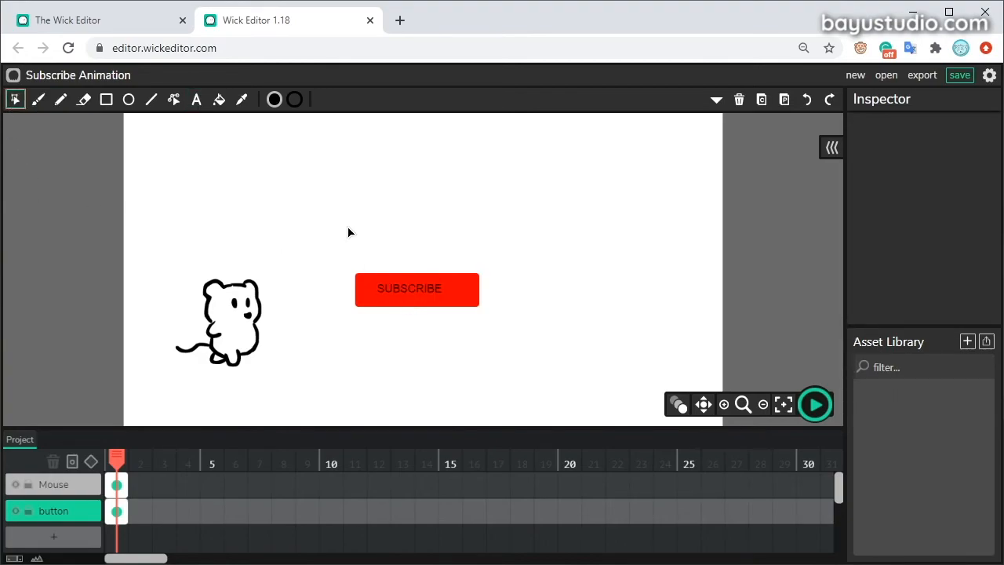
# Centre the SUBSCRIBE text horizontally on the rectangle and set its font weight to bold
pyautogui.click(415, 291)
pyautogui.scroll(-2, 962, 305)
pyautogui.click(972, 208)
pyautogui.click(970, 225)
pyautogui.click(970, 227)
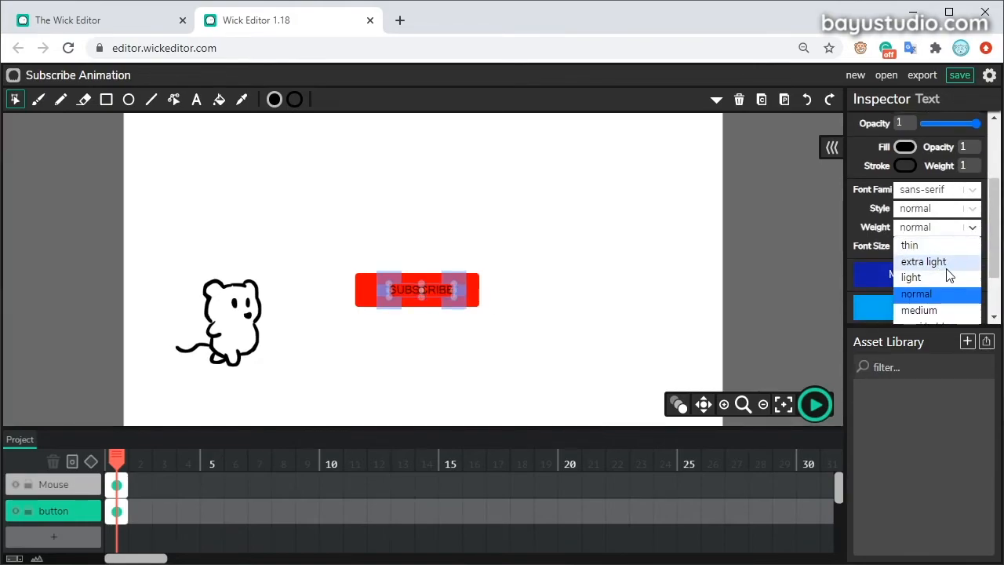
pyautogui.scroll(-1, 949, 275)
pyautogui.click(950, 276)
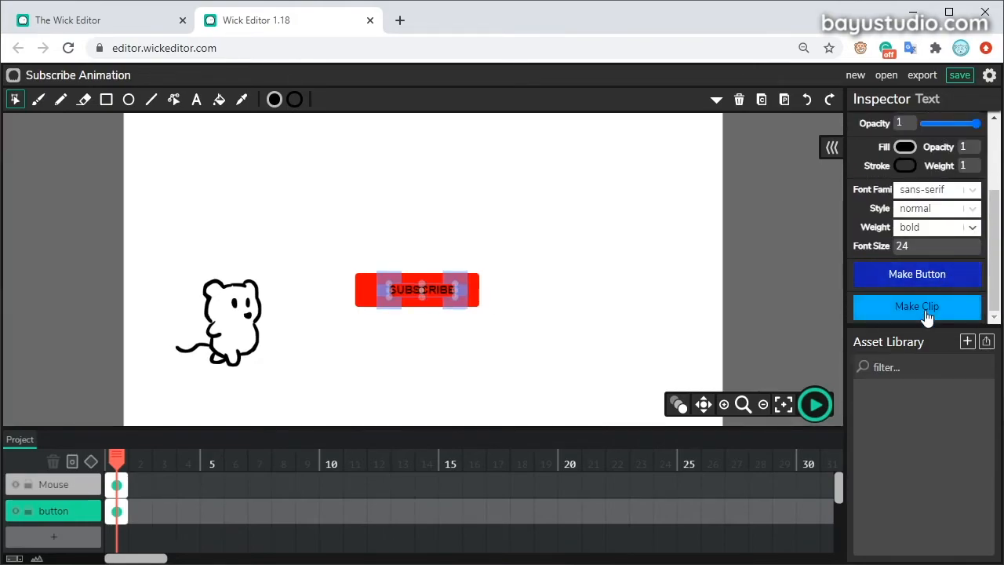
# Fill the SUBSCRIBE text with white and centre the text and red rectangle together on the canvas
pyautogui.scroll(2, 947, 227)
pyautogui.click(906, 225)
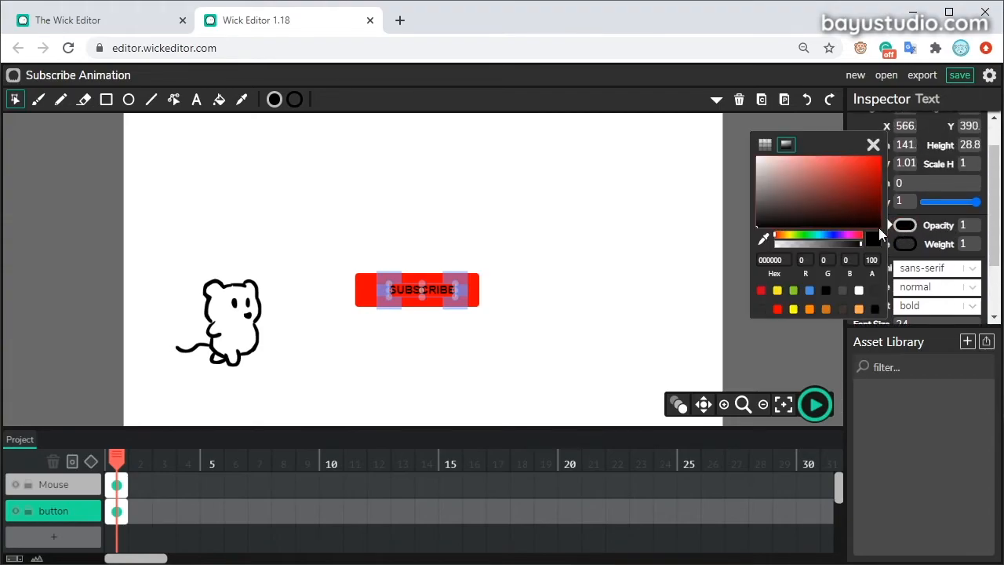
pyautogui.click(775, 176)
pyautogui.click(734, 140)
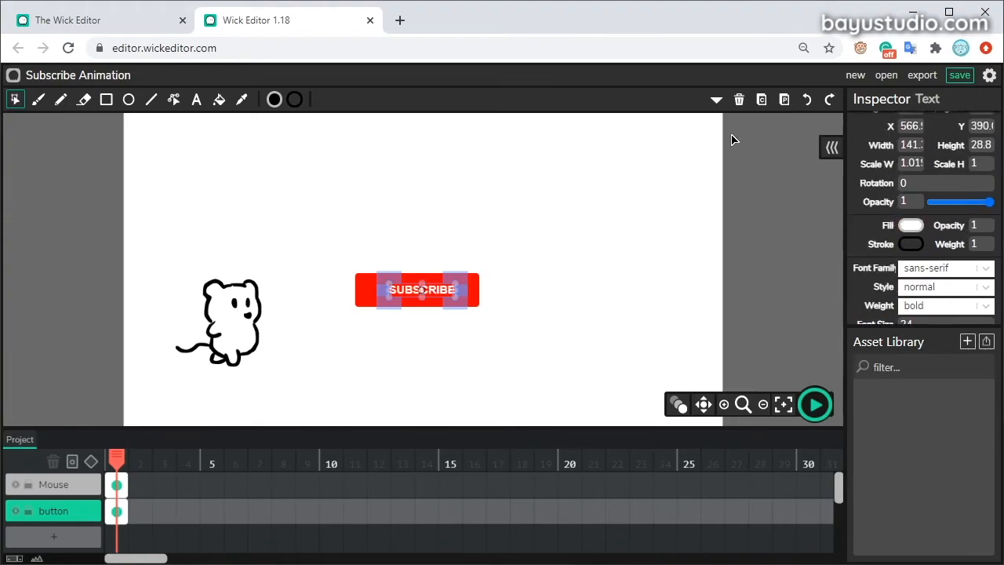
pyautogui.click(65, 487)
pyautogui.click(64, 517)
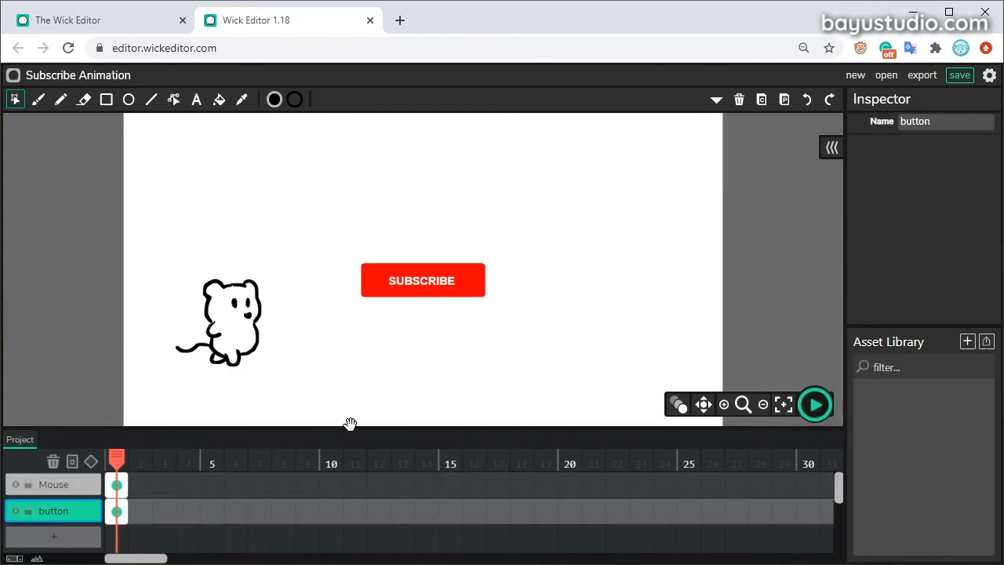
# On the Mouse layer, move the whole mouse drawing further from the button, close to the canvas's left edge
pyautogui.click(74, 488)
pyautogui.moveTo(149, 391)
pyautogui.mouseDown()
pyautogui.moveTo(190, 331)
pyautogui.moveTo(284, 254)
pyautogui.mouseUp()
pyautogui.moveTo(262, 321); pyautogui.dragTo(227, 319)
pyautogui.click(284, 351)
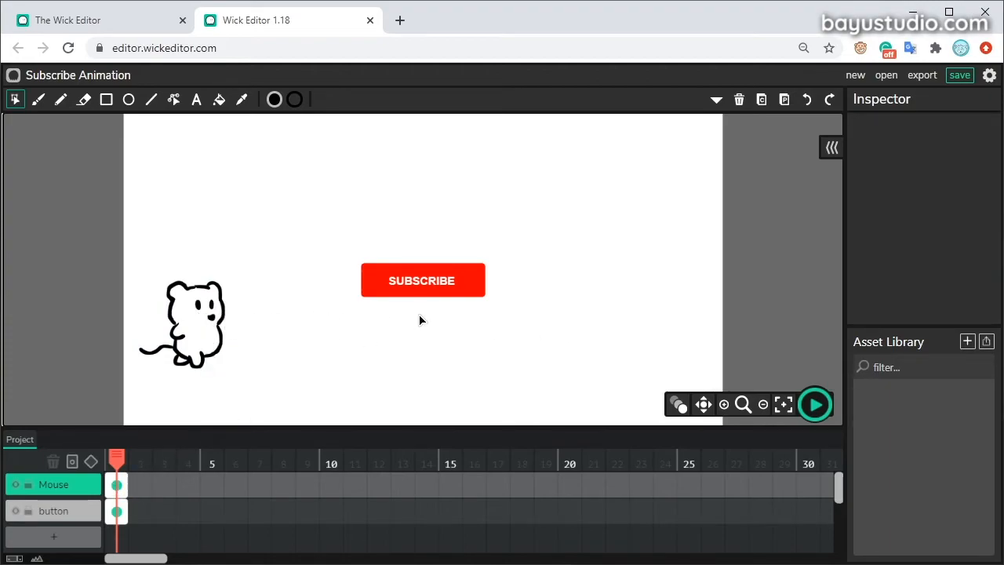
pyautogui.moveTo(130, 381); pyautogui.dragTo(252, 263)
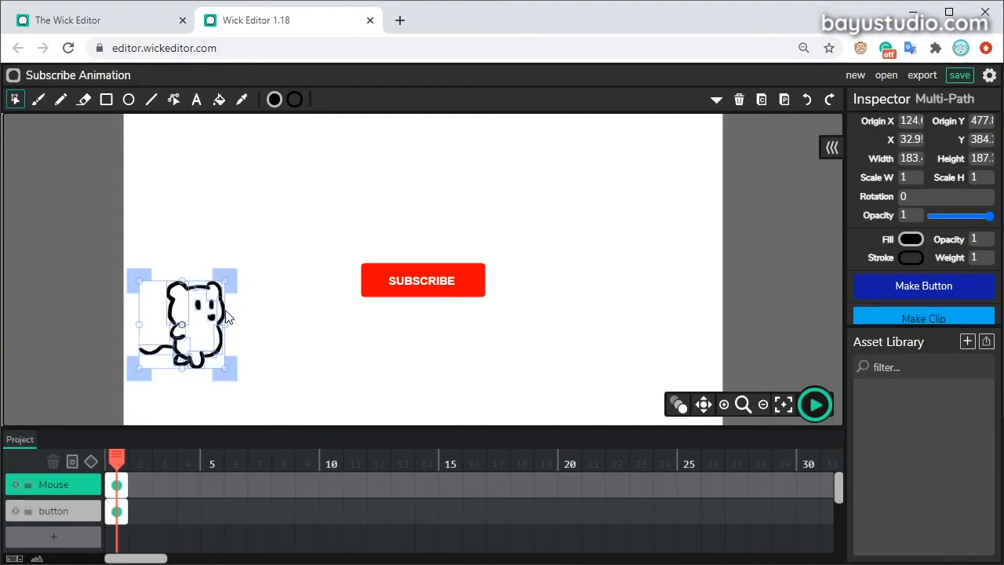
pyautogui.click(94, 379)
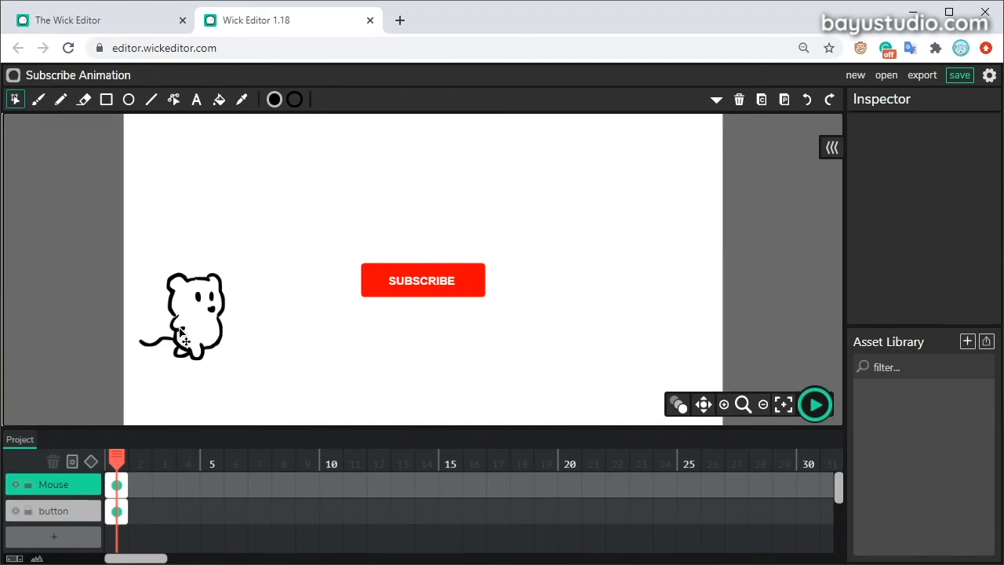
# Extend the Mouse layer's frame to a length of 9 and add a tween at frame 1
pyautogui.click(125, 486)
pyautogui.moveTo(131, 486); pyautogui.dragTo(317, 484)
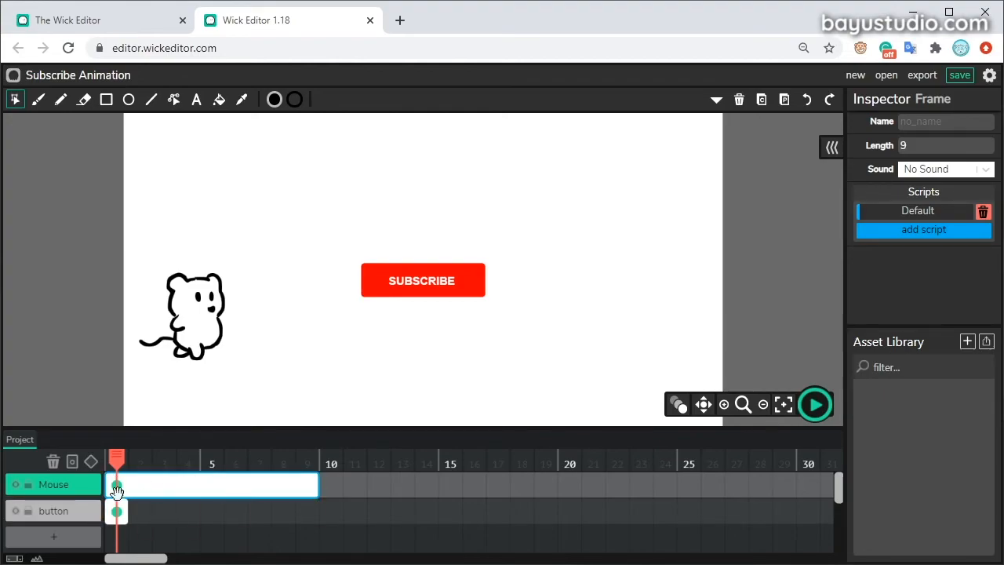
pyautogui.click(91, 466)
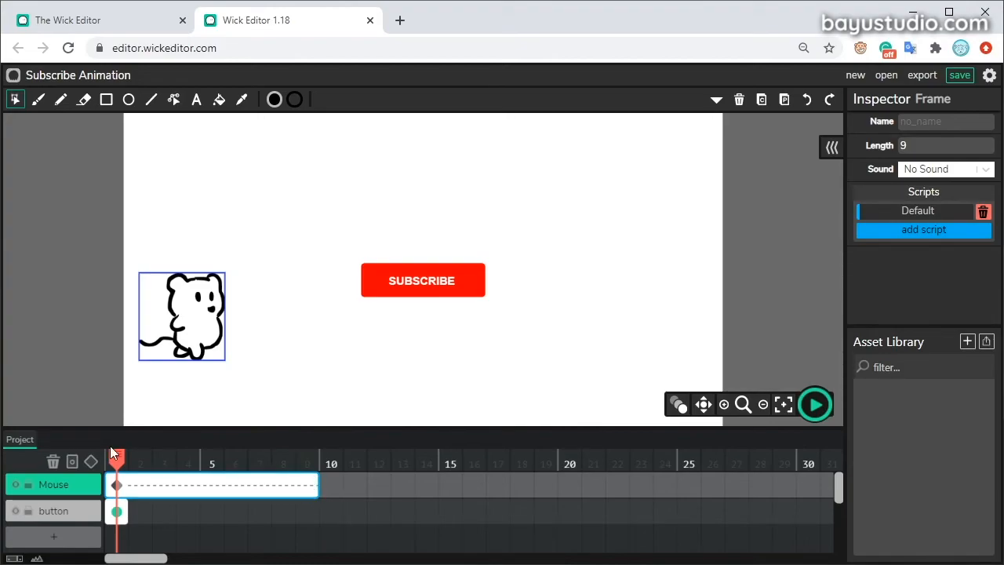
# Add a tween at frame 9 of the Mouse layer and move the mouse clip right, up to the button
pyautogui.moveTo(141, 463); pyautogui.dragTo(312, 466)
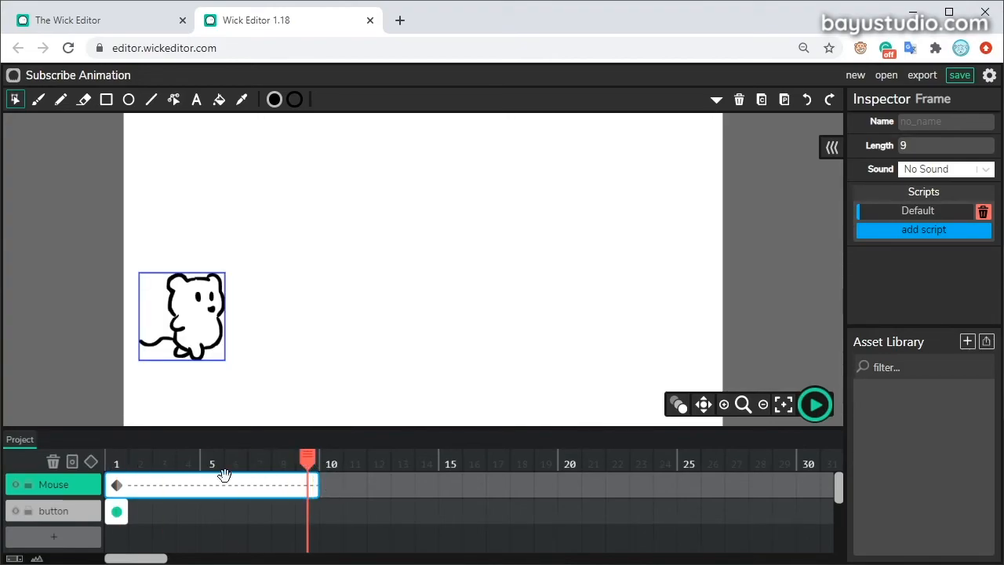
pyautogui.click(91, 462)
pyautogui.moveTo(224, 318); pyautogui.dragTo(354, 318)
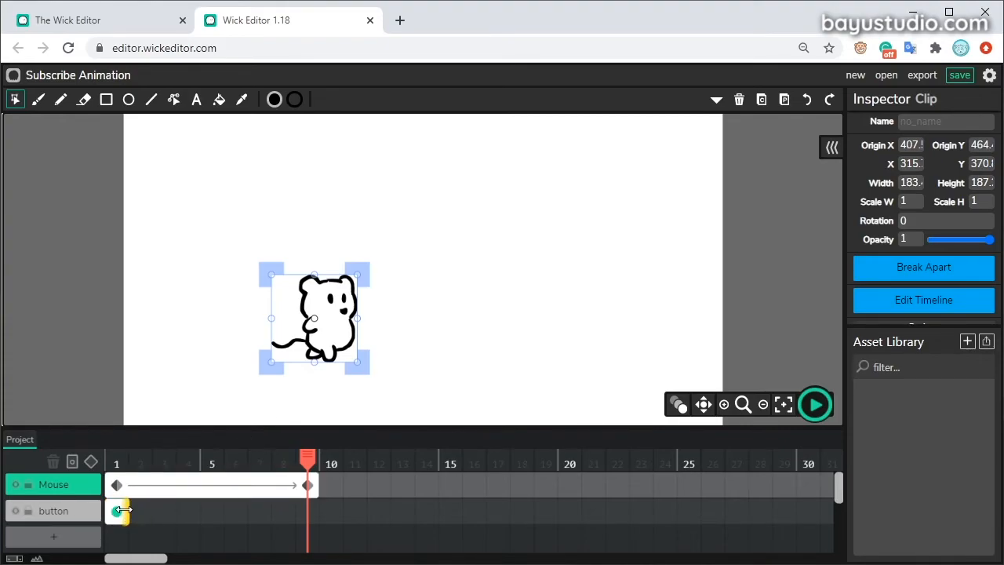
# Extend the button layer's frame to a length of 19 and adjust the mouse's frame 9 position so it stands just before the button
pyautogui.moveTo(123, 511); pyautogui.dragTo(555, 510)
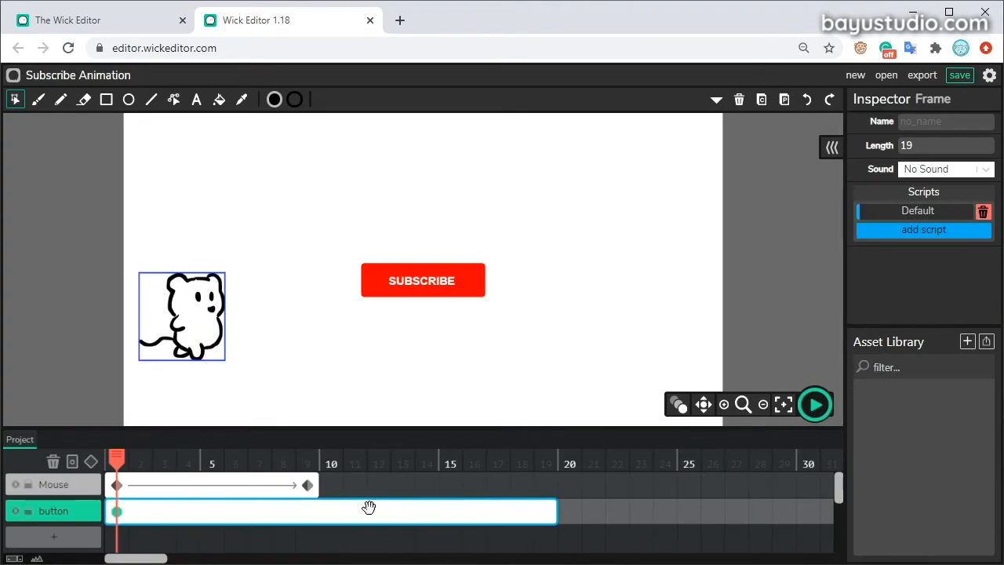
pyautogui.moveTo(116, 459); pyautogui.dragTo(307, 459)
pyautogui.moveTo(353, 310)
pyautogui.mouseDown()
pyautogui.moveTo(341, 310)
pyautogui.moveTo(348, 315)
pyautogui.mouseUp()
# Preview the mouse's movement from frame 1 and stop playback
pyautogui.moveTo(307, 459); pyautogui.dragTo(116, 459)
pyautogui.click(816, 405)
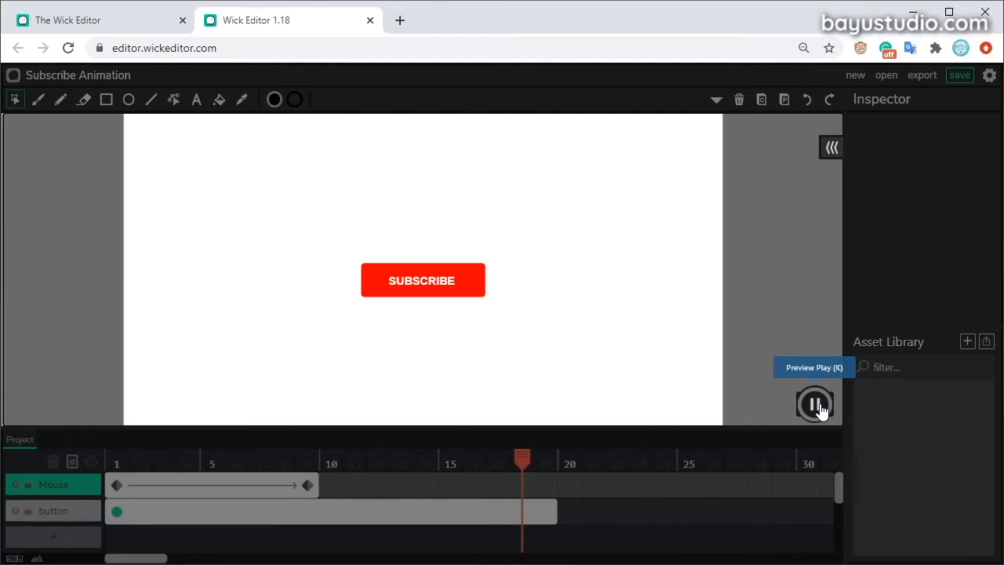
pyautogui.click(816, 405)
# Extend the button frame to frame 30 and the Mouse frame to 25, moving the mouse's end tween to frame 25
pyautogui.moveTo(555, 510); pyautogui.dragTo(820, 513)
pyautogui.moveTo(313, 485); pyautogui.dragTo(699, 484)
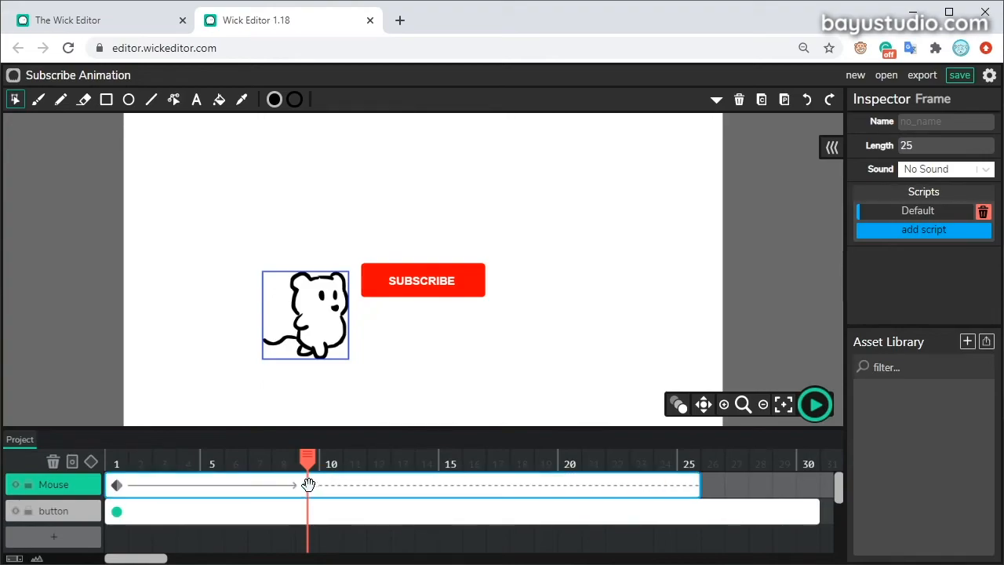
pyautogui.click(308, 484)
pyautogui.click(694, 492)
# Play the slowed-down mouse movement, stop it and return the playhead to frame 1
pyautogui.click(816, 404)
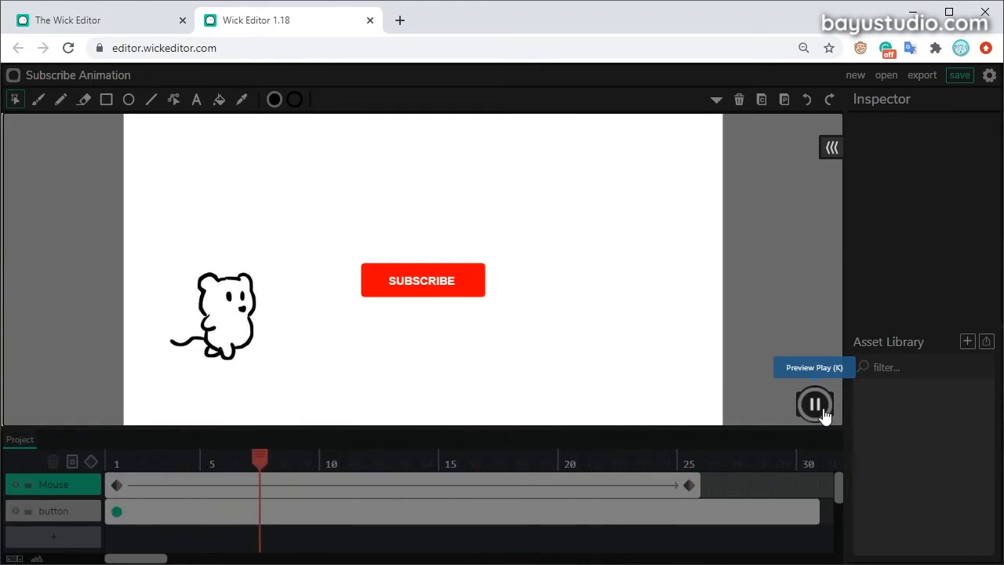
pyautogui.click(823, 411)
pyautogui.moveTo(594, 459); pyautogui.dragTo(112, 459)
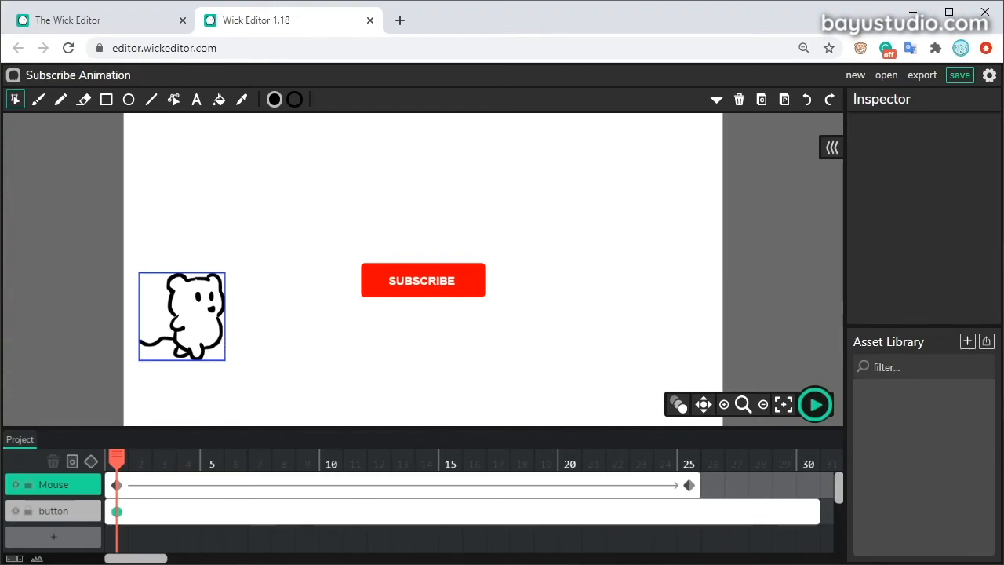
# Open the mouse clip's own timeline for editing
pyautogui.click(222, 330)
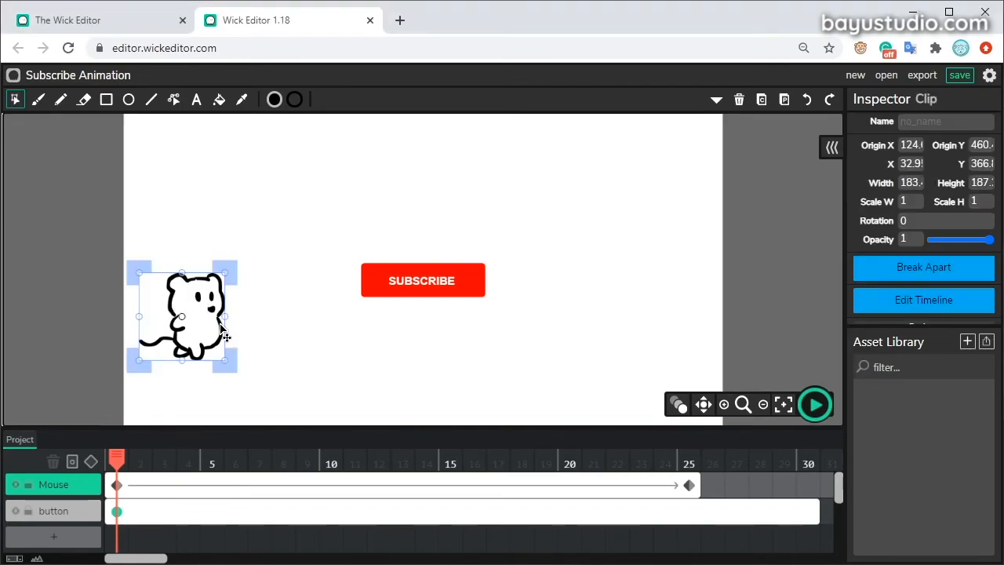
pyautogui.scroll(-3, 947, 189)
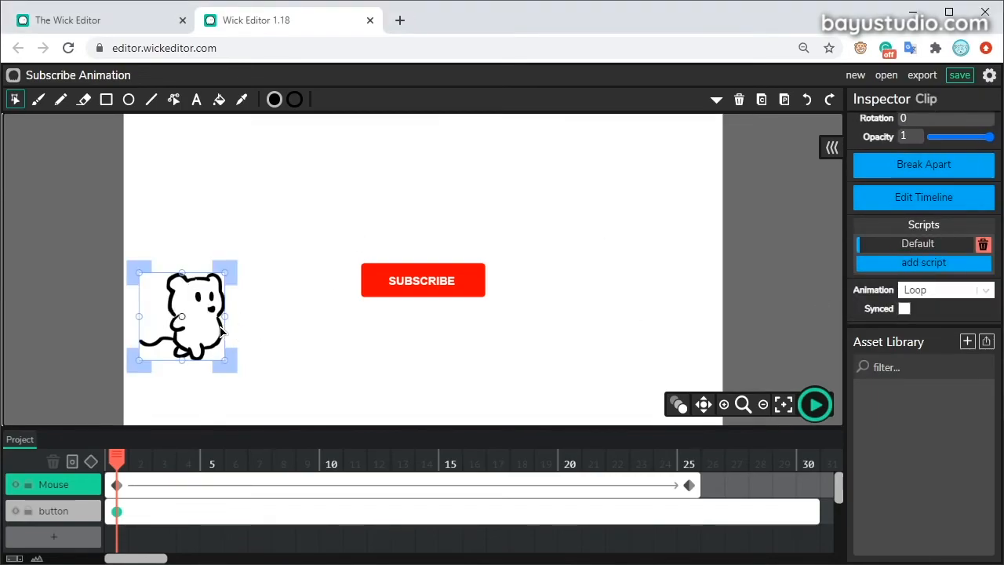
pyautogui.click(922, 198)
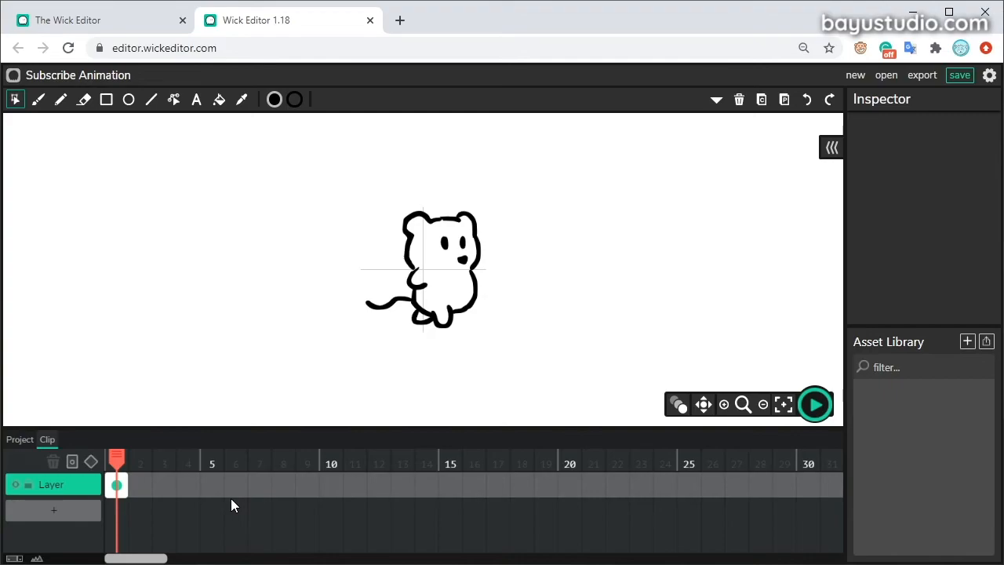
# Add frame 2 to the clip with onion skinning on and brush the mouse's body, arm and leg in a new pose
pyautogui.click(140, 486)
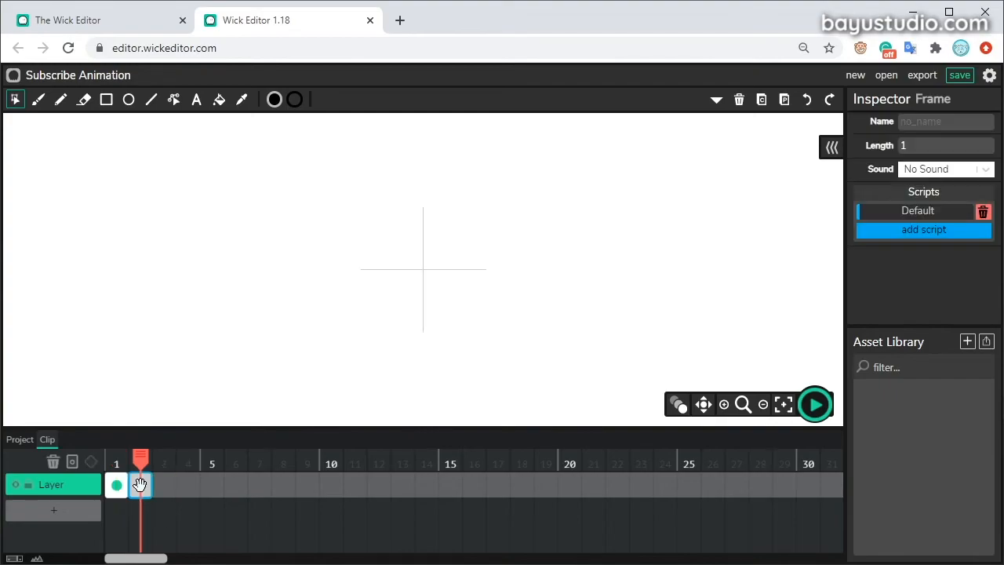
pyautogui.click(678, 405)
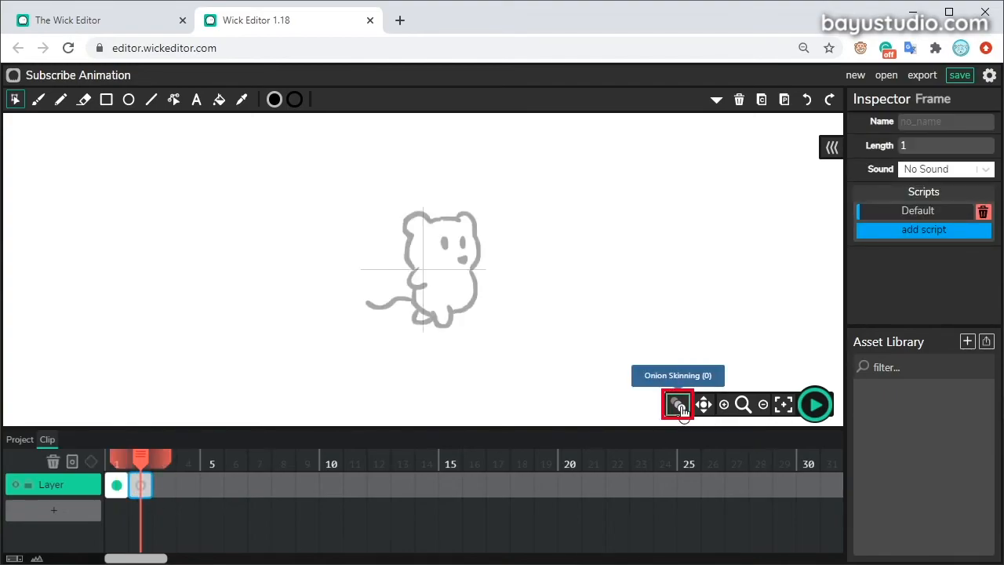
pyautogui.press('b')
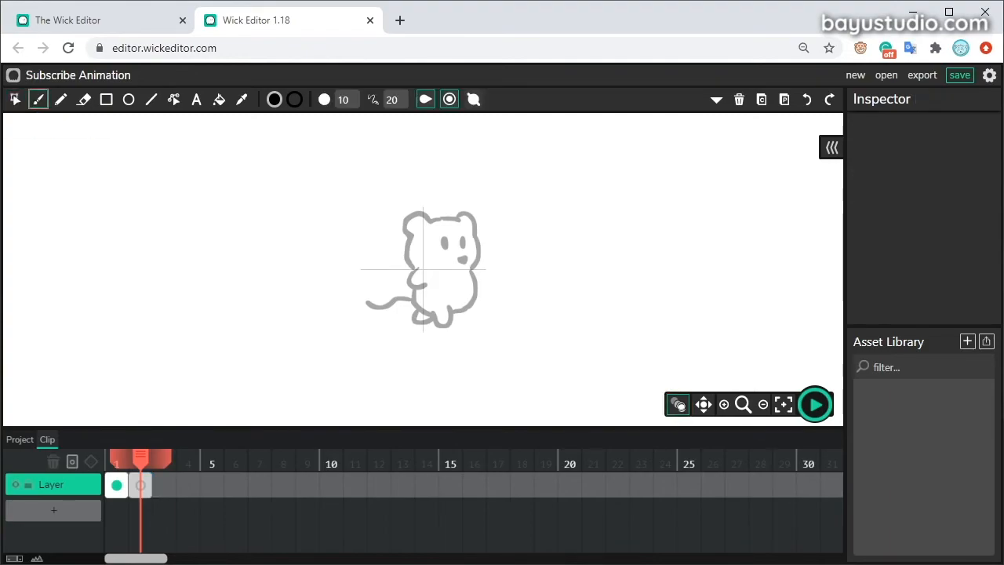
pyautogui.moveTo(416, 267); pyautogui.dragTo(439, 272)
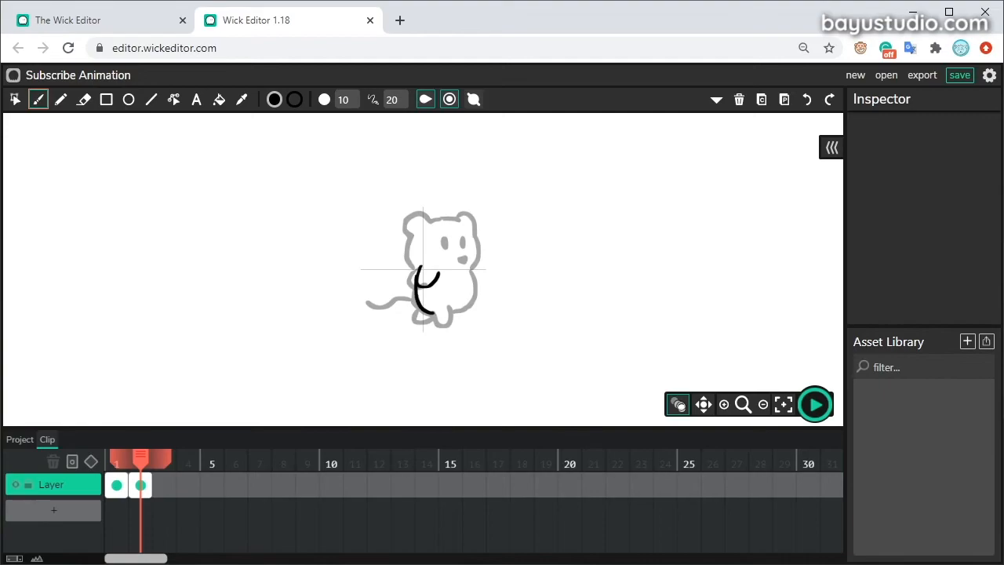
pyautogui.moveTo(461, 317); pyautogui.dragTo(453, 302)
# Complete the frame 2 mouse by brushing its head, ears, face, other foot and a raised tail over the onion skin
pyautogui.moveTo(416, 266)
pyautogui.mouseDown()
pyautogui.moveTo(416, 234)
pyautogui.moveTo(410, 260)
pyautogui.mouseUp()
pyautogui.hotkey('ctrl', 'z')
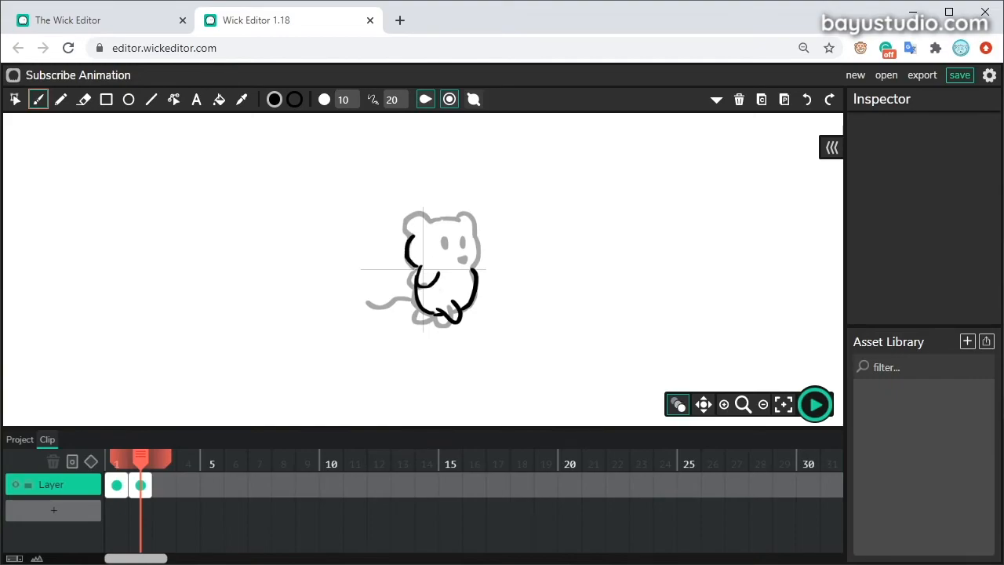
pyautogui.moveTo(428, 221)
pyautogui.mouseDown()
pyautogui.moveTo(457, 219)
pyautogui.moveTo(476, 238)
pyautogui.moveTo(444, 249)
pyautogui.mouseUp()
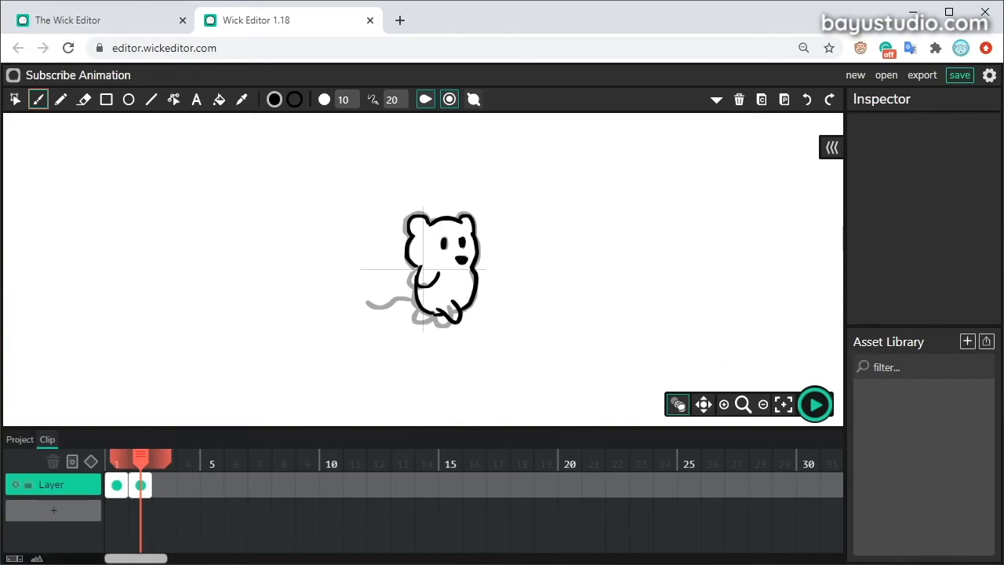
pyautogui.moveTo(414, 314)
pyautogui.mouseDown()
pyautogui.moveTo(436, 320)
pyautogui.moveTo(380, 302)
pyautogui.mouseUp()
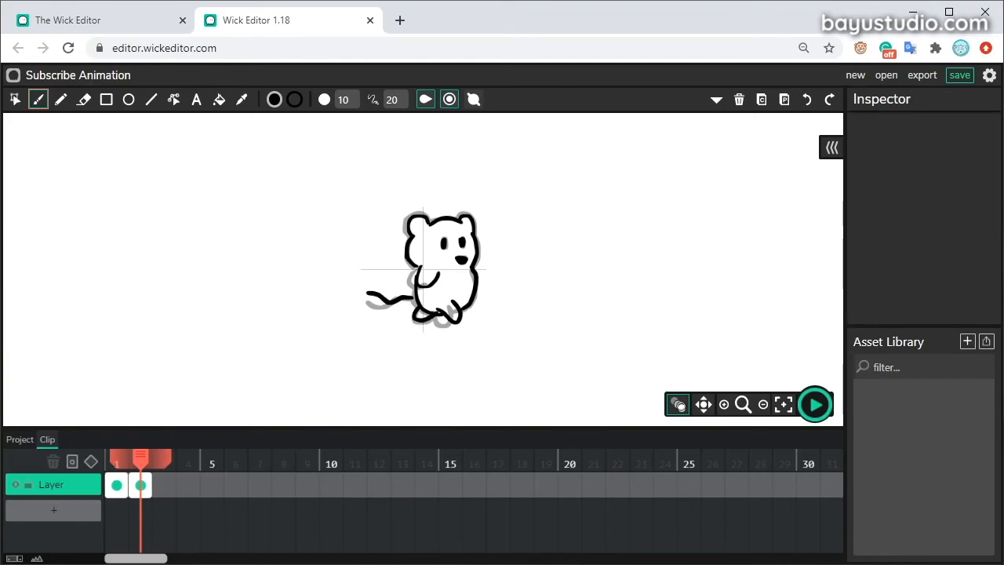
# Add frame 3 to the clip and brush the outline of the mouse's head and ears over the onion skin
pyautogui.hotkey('shift', ']')
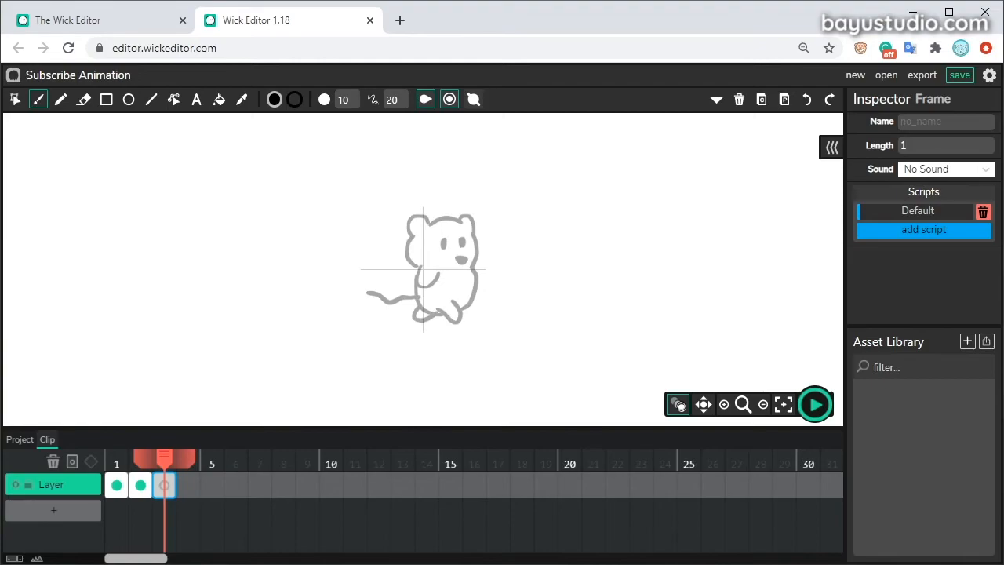
pyautogui.moveTo(411, 259); pyautogui.dragTo(420, 266)
pyautogui.moveTo(410, 234)
pyautogui.mouseDown()
pyautogui.moveTo(419, 267)
pyautogui.moveTo(412, 223)
pyautogui.moveTo(453, 221)
pyautogui.moveTo(473, 227)
pyautogui.moveTo(473, 261)
pyautogui.moveTo(424, 216)
pyautogui.moveTo(474, 239)
pyautogui.moveTo(473, 269)
pyautogui.mouseUp()
pyautogui.hotkey('ctrl', 'z')
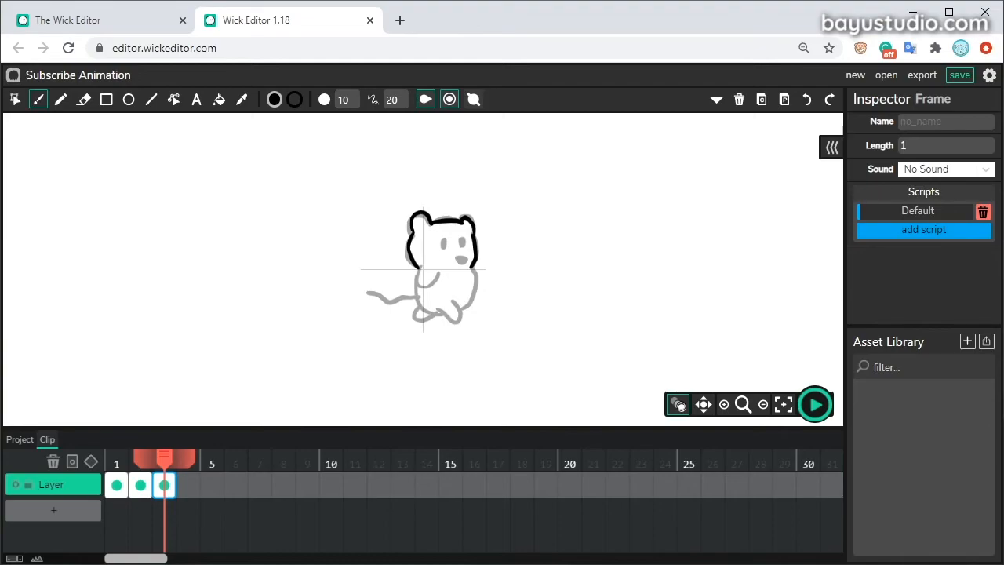
# Step back and forth through the clip's three frames to compare the mouse poses, ending on frame 2
pyautogui.press(',')
pyautogui.press(',')
pyautogui.press('.')
pyautogui.press('.')
pyautogui.press(',')
pyautogui.press(',')
pyautogui.press('.')
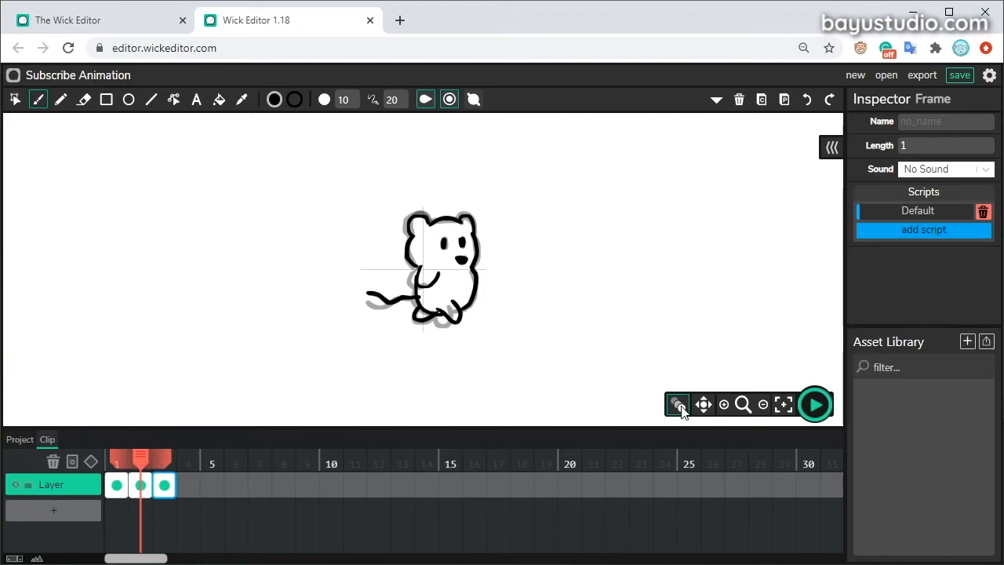
# On frame 2, erase the mouse's arm and redraw it with the brush so it sits further back on the body
pyautogui.press('e')
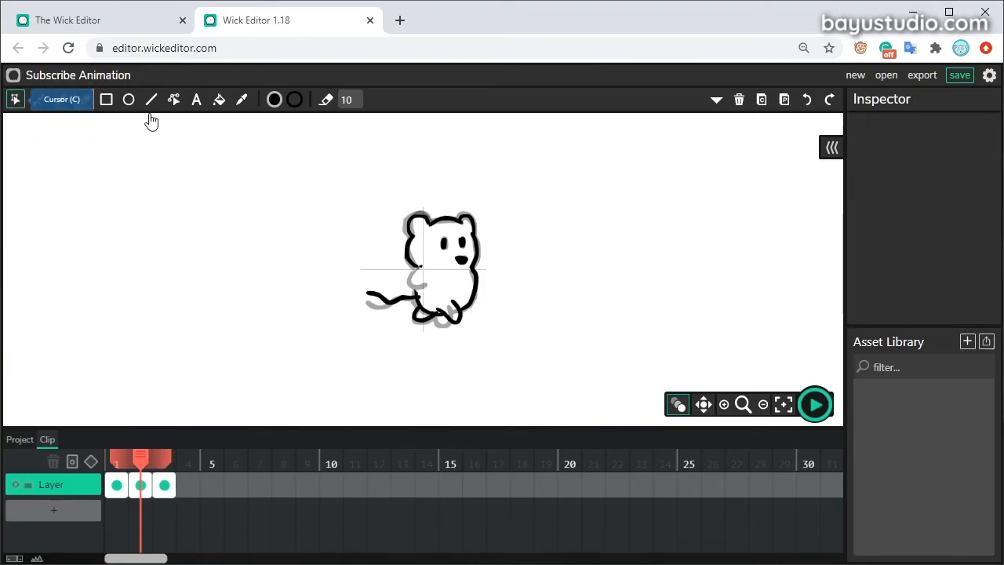
pyautogui.press('b')
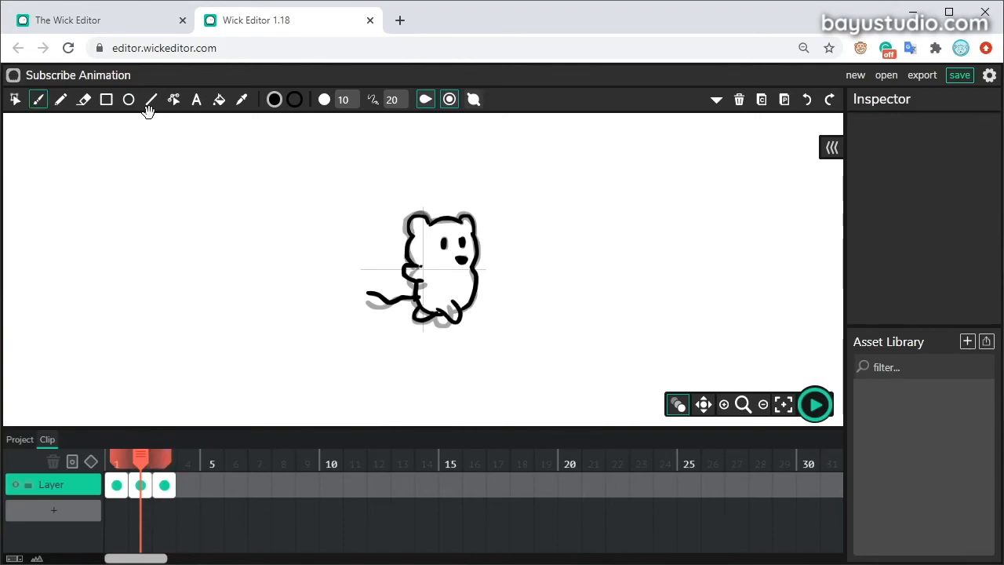
# Complete the frame 3 mouse by brushing its arm, body, feet, face and tail over the onion skin
pyautogui.press('.')
pyautogui.moveTo(419, 266)
pyautogui.mouseDown()
pyautogui.moveTo(419, 306)
pyautogui.moveTo(433, 314)
pyautogui.moveTo(433, 306)
pyautogui.moveTo(435, 320)
pyautogui.moveTo(469, 300)
pyautogui.mouseUp()
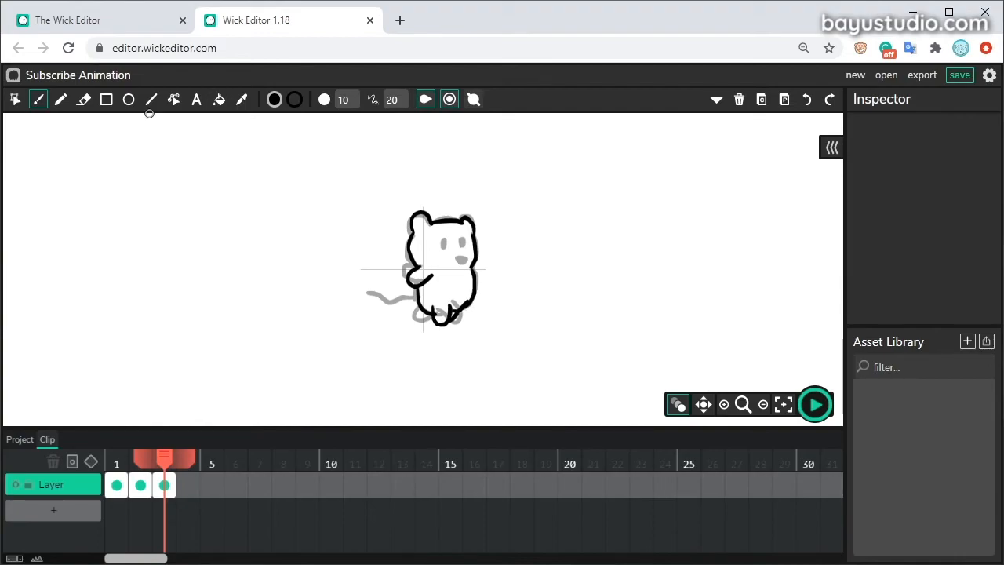
pyautogui.moveTo(457, 254); pyautogui.dragTo(466, 258)
pyautogui.moveTo(415, 297); pyautogui.dragTo(364, 303)
# Add frame 4 to the clip and brush the mouse's head, ears, face, forward-swung arm and back over the onion skin
pyautogui.hotkey('shift', '=')
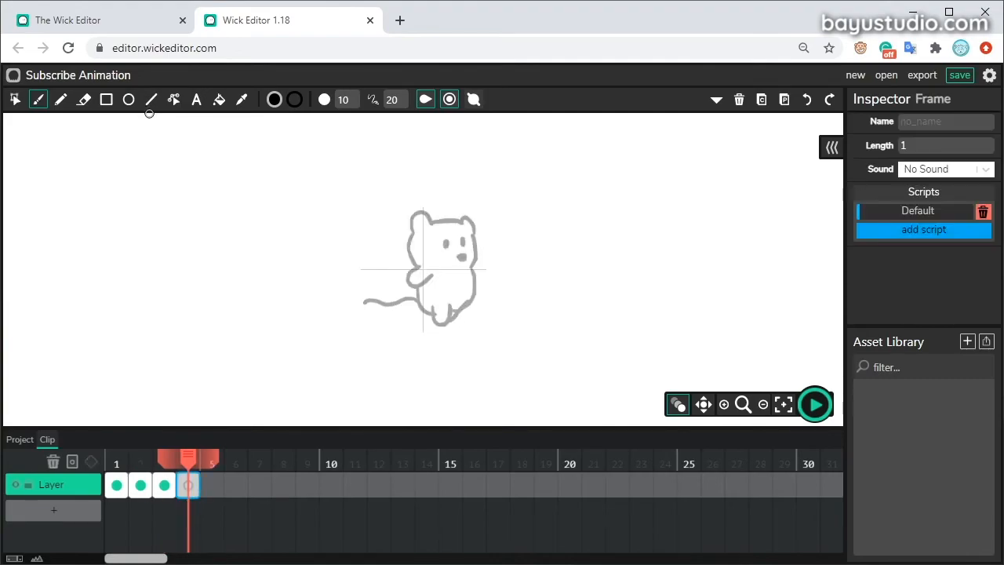
pyautogui.press('.')
pyautogui.press('.')
pyautogui.press('.')
pyautogui.moveTo(414, 240); pyautogui.dragTo(415, 268)
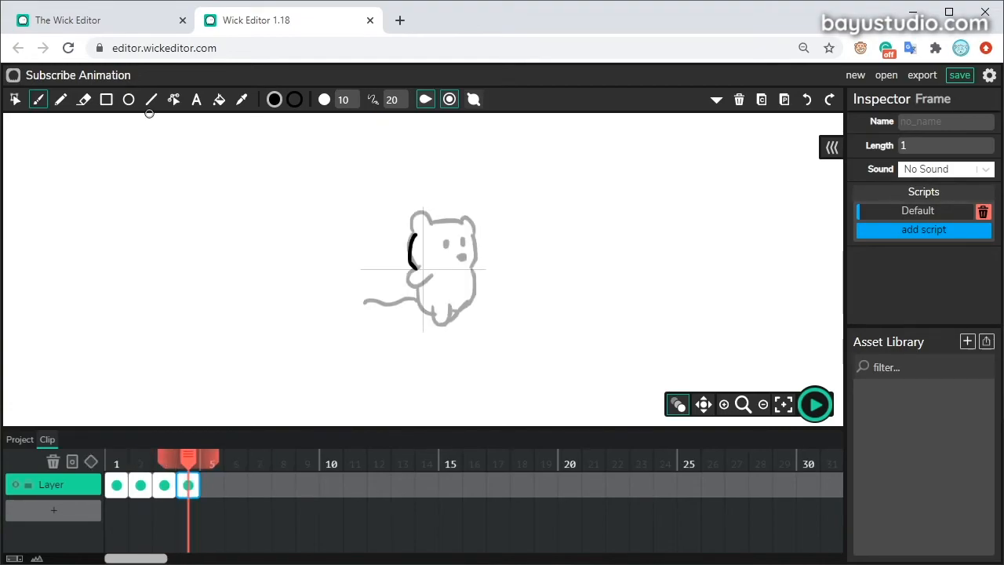
pyautogui.moveTo(414, 232)
pyautogui.mouseDown()
pyautogui.moveTo(474, 228)
pyautogui.moveTo(473, 261)
pyautogui.moveTo(422, 279)
pyautogui.moveTo(444, 270)
pyautogui.mouseUp()
pyautogui.moveTo(419, 268); pyautogui.dragTo(433, 316)
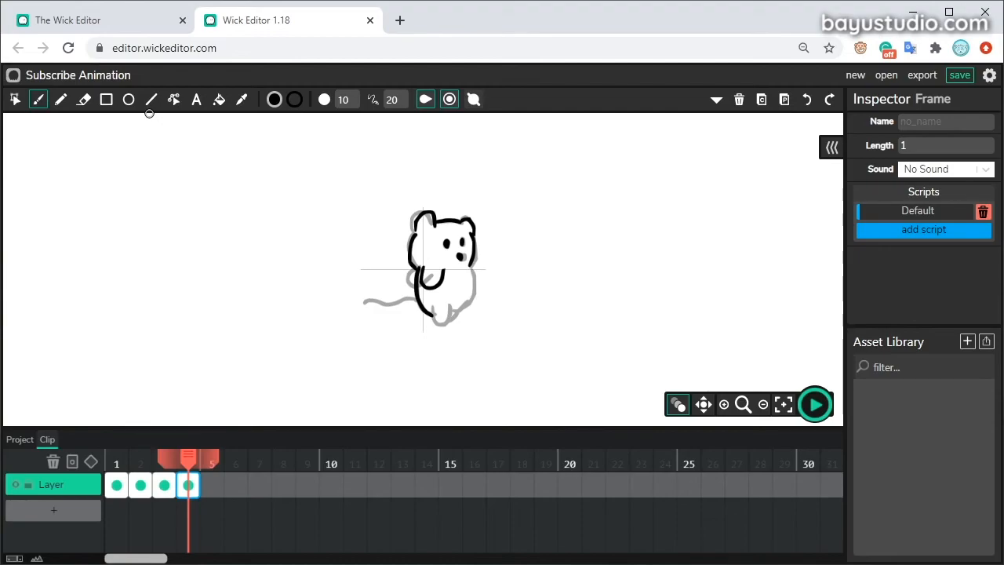
# Step back and forth through the clip's four frames to compare the mouse poses, ending on frame 4
pyautogui.press(',')
pyautogui.press(',')
pyautogui.press(',')
pyautogui.press('.')
pyautogui.press('.')
pyautogui.press(',')
pyautogui.press(',')
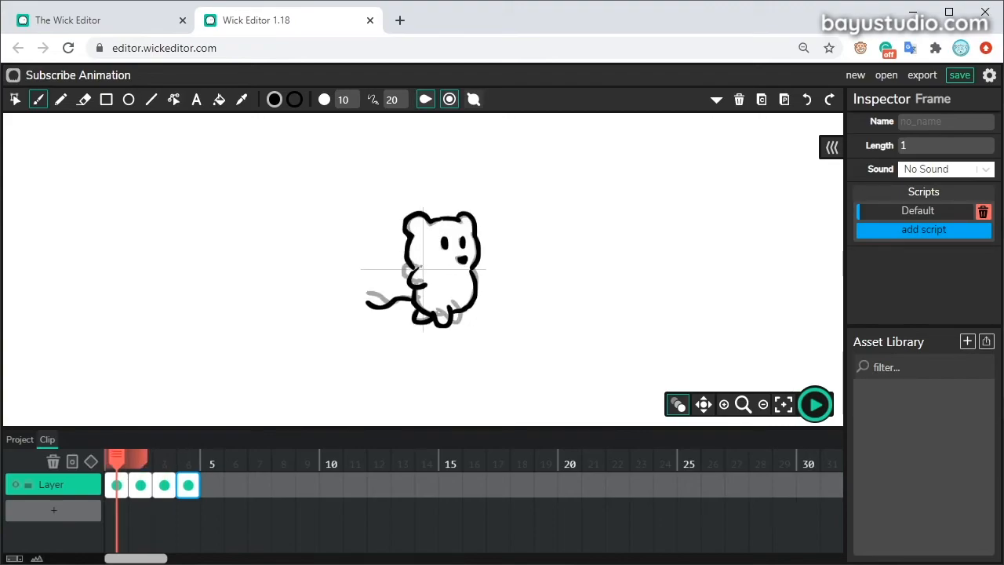
pyautogui.press('.')
pyautogui.press('.')
pyautogui.press('.')
pyautogui.press('.')
pyautogui.press('.')
pyautogui.press(',')
pyautogui.press(',')
pyautogui.press(',')
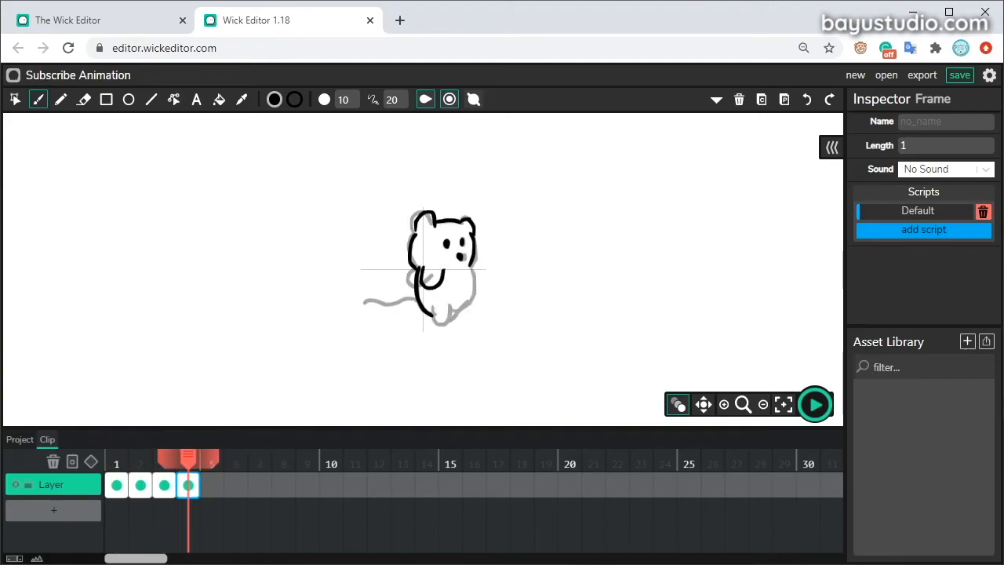
pyautogui.press('.')
# Complete the frame 4 mouse by brushing its belly, both feet and the tail
pyautogui.moveTo(443, 324)
pyautogui.mouseDown()
pyautogui.moveTo(471, 299)
pyautogui.moveTo(471, 265)
pyautogui.mouseUp()
pyautogui.moveTo(416, 298); pyautogui.dragTo(357, 300)
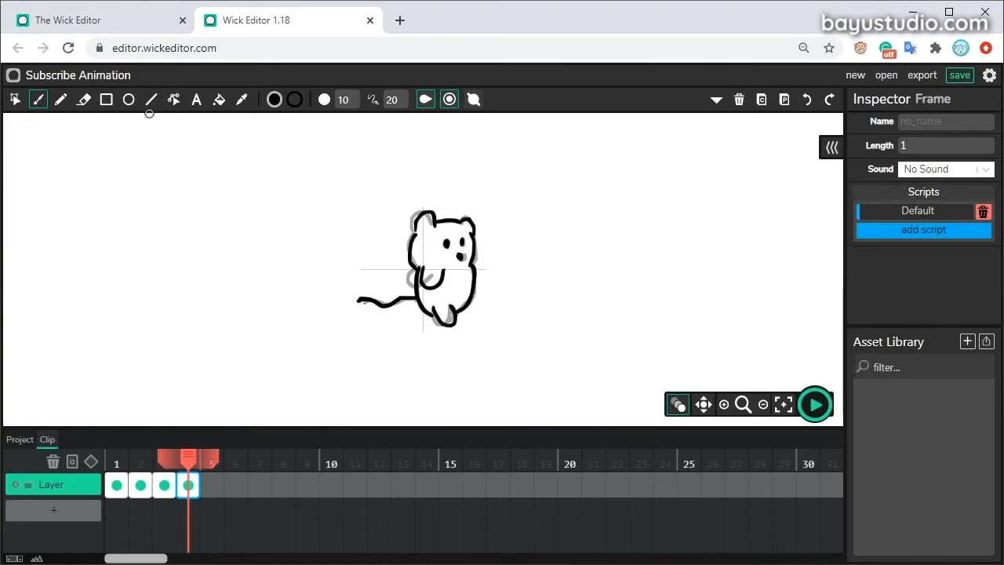
pyautogui.moveTo(429, 324); pyautogui.dragTo(438, 320)
# Add frame 5 to the clip and paste a copy of the whole frame 1 mouse into it
pyautogui.click(212, 485)
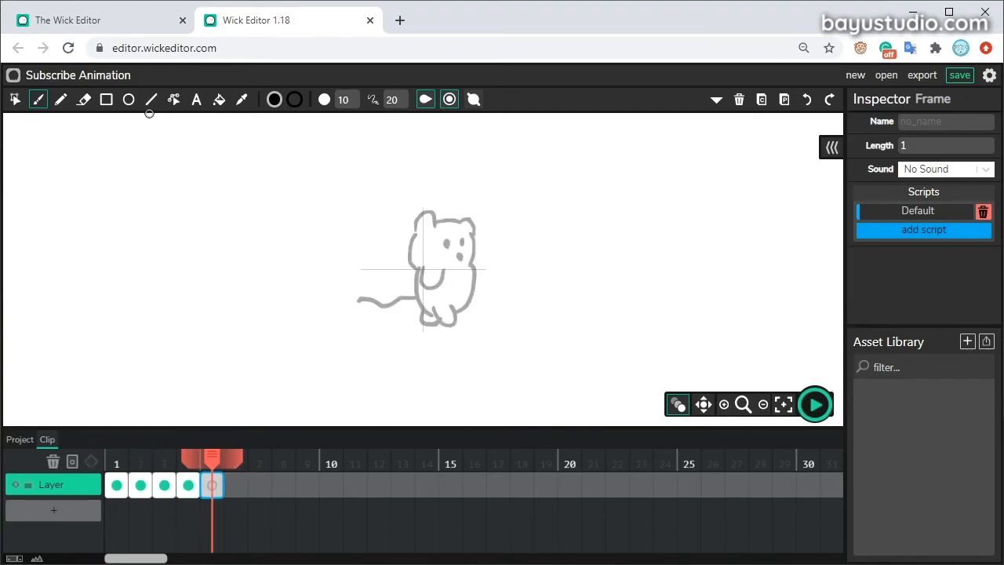
pyautogui.click(116, 483)
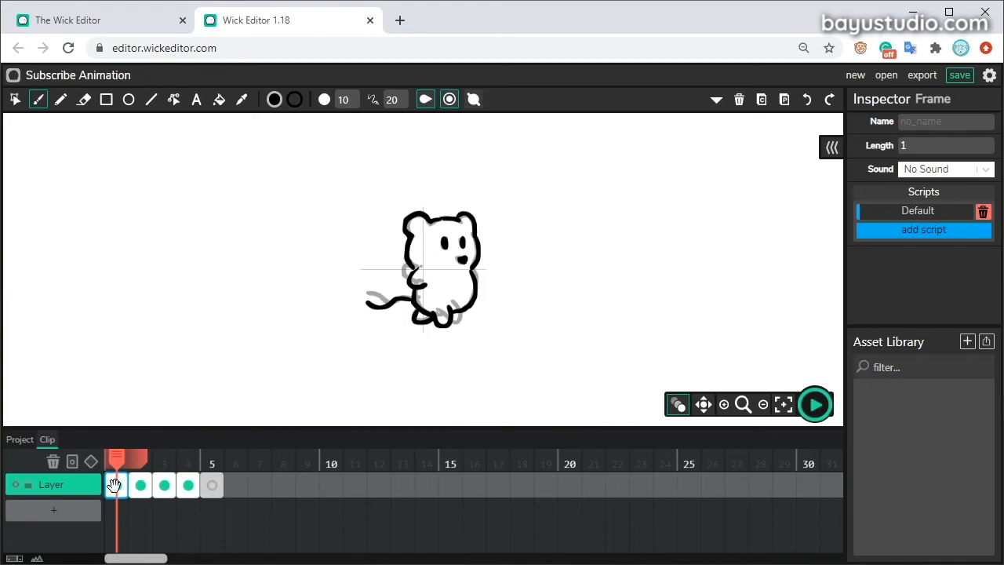
pyautogui.click(15, 100)
pyautogui.moveTo(343, 355); pyautogui.dragTo(570, 195)
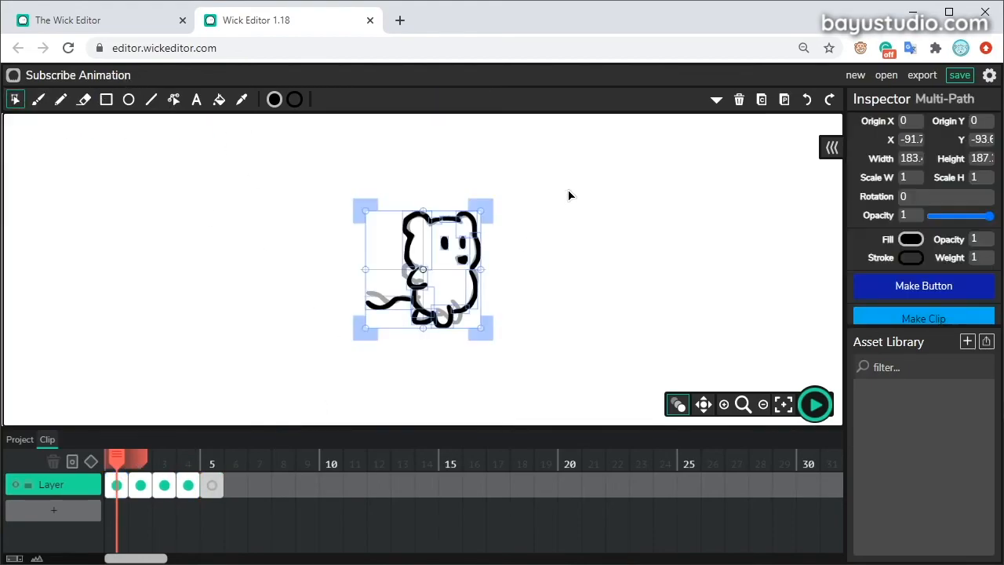
pyautogui.click(210, 486)
pyautogui.hotkey('ctrl', 'v')
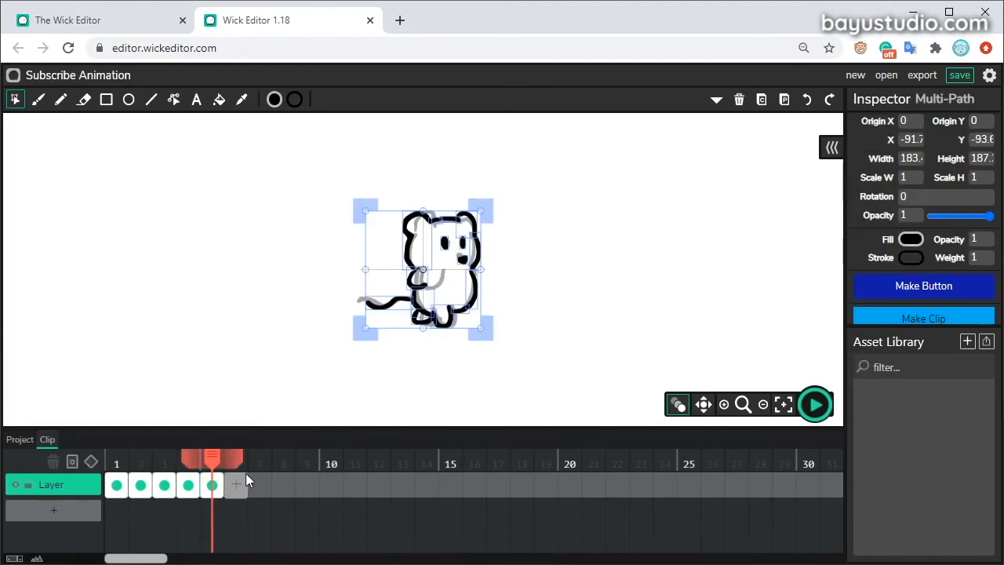
# On frame 5, erase the copied mouse's arm and feet and brush them again in a new walking pose
pyautogui.click(531, 338)
pyautogui.press('e')
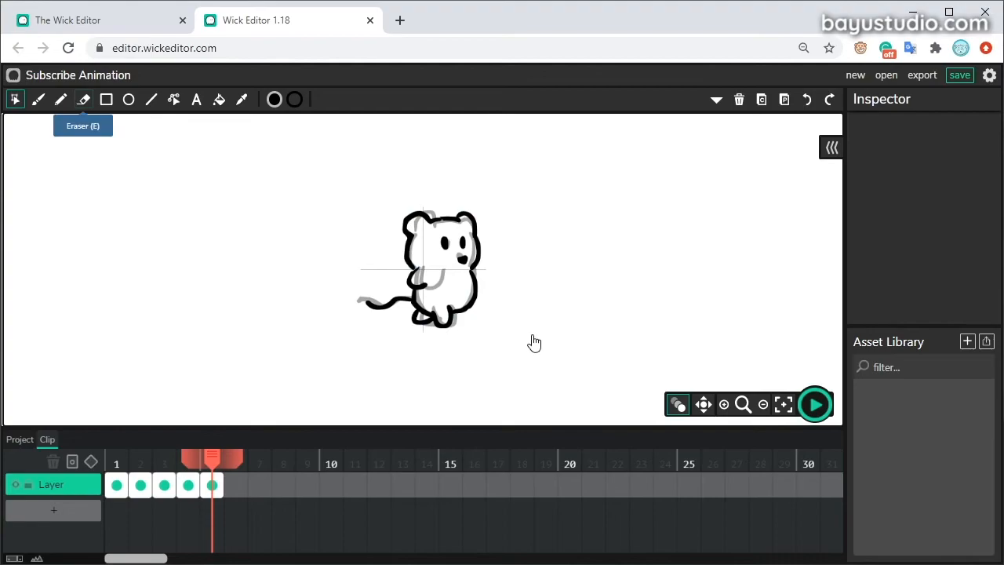
pyautogui.moveTo(416, 320)
pyautogui.mouseDown()
pyautogui.moveTo(438, 325)
pyautogui.moveTo(451, 309)
pyautogui.mouseUp()
pyautogui.moveTo(415, 271); pyautogui.dragTo(424, 286)
pyautogui.moveTo(435, 322); pyautogui.dragTo(419, 314)
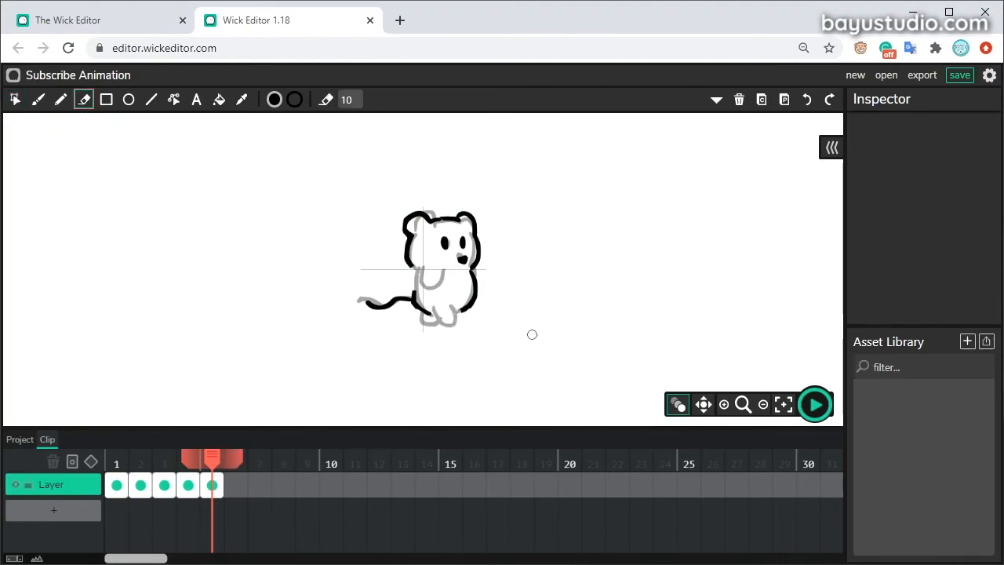
pyautogui.press('b')
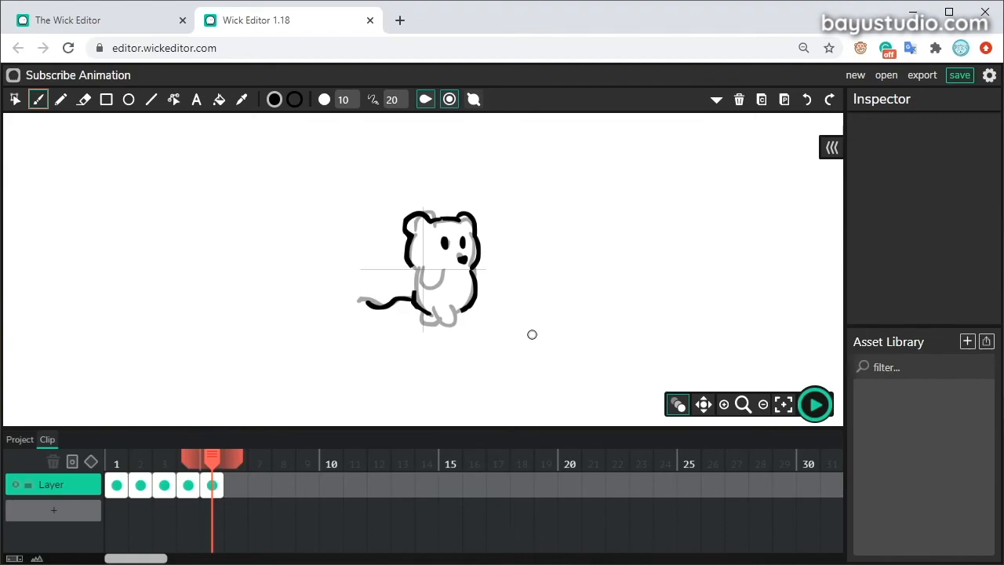
pyautogui.moveTo(470, 307)
pyautogui.mouseDown()
pyautogui.moveTo(455, 321)
pyautogui.moveTo(426, 317)
pyautogui.mouseUp()
pyautogui.moveTo(431, 269); pyautogui.dragTo(414, 295)
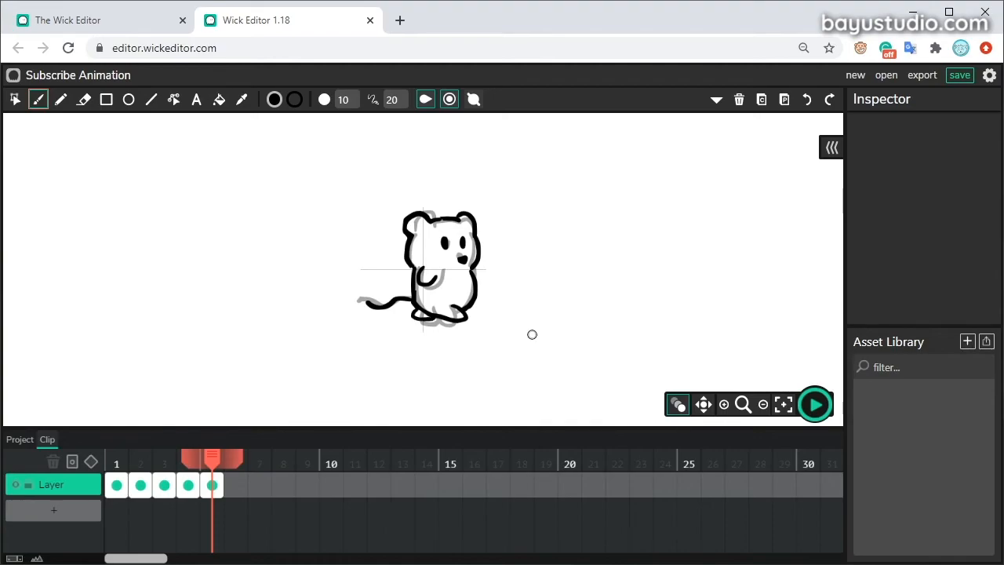
# Add frame 6 to the clip and brush the full mouse with its tail over the onion skin
pyautogui.hotkey('shift', '=')
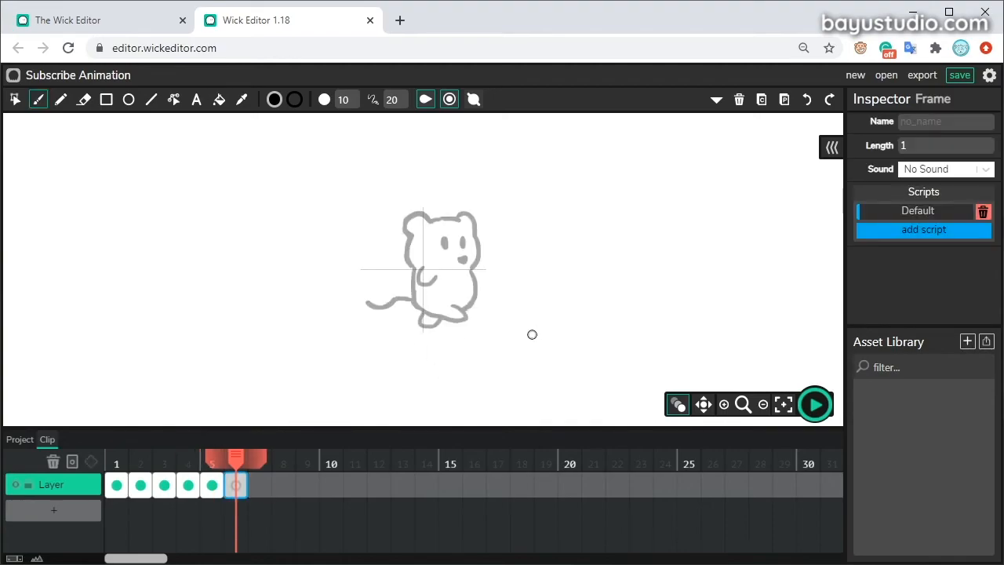
pyautogui.moveTo(411, 287); pyautogui.dragTo(430, 316)
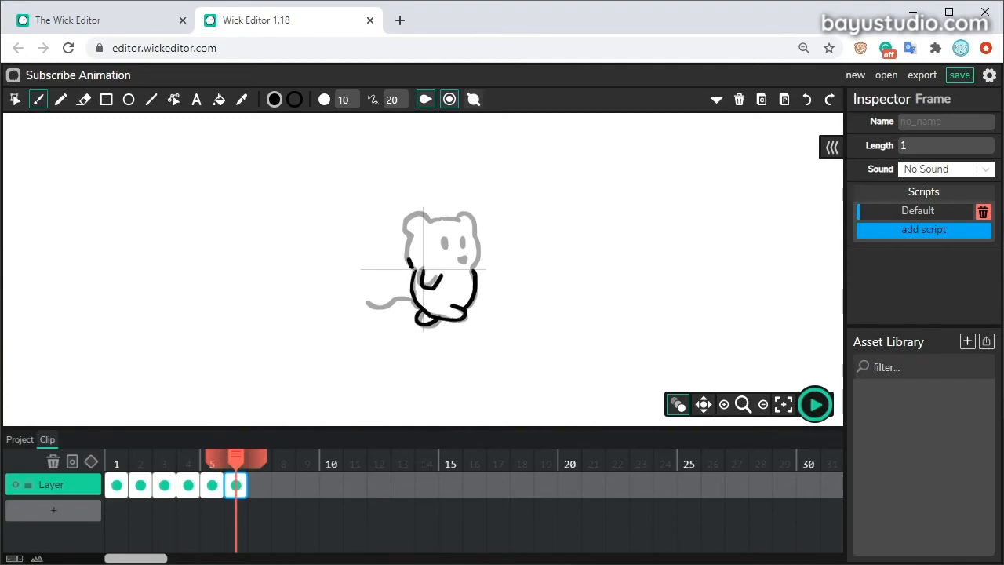
pyautogui.moveTo(366, 302); pyautogui.dragTo(356, 307)
# Add frame 7 to the clip and brush the full mouse with its feet close together over the onion skin
pyautogui.hotkey('shift', '=')
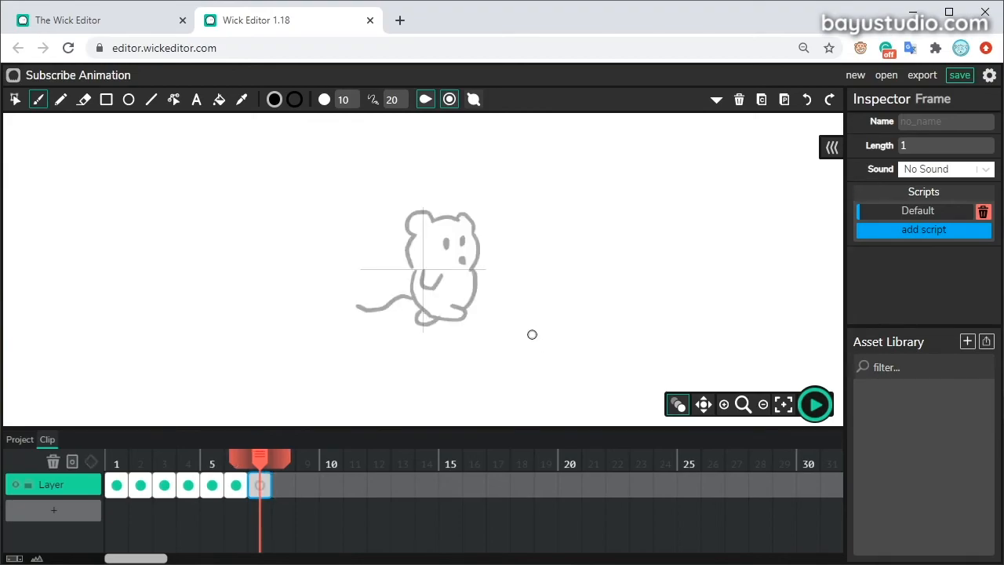
pyautogui.moveTo(416, 237); pyautogui.dragTo(413, 270)
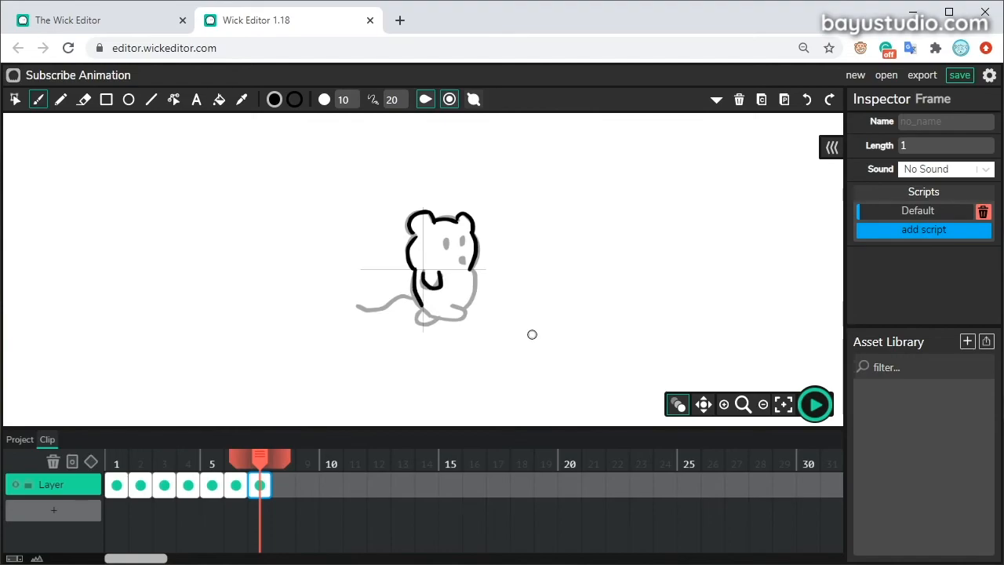
pyautogui.hotkey('ctrl', 'z')
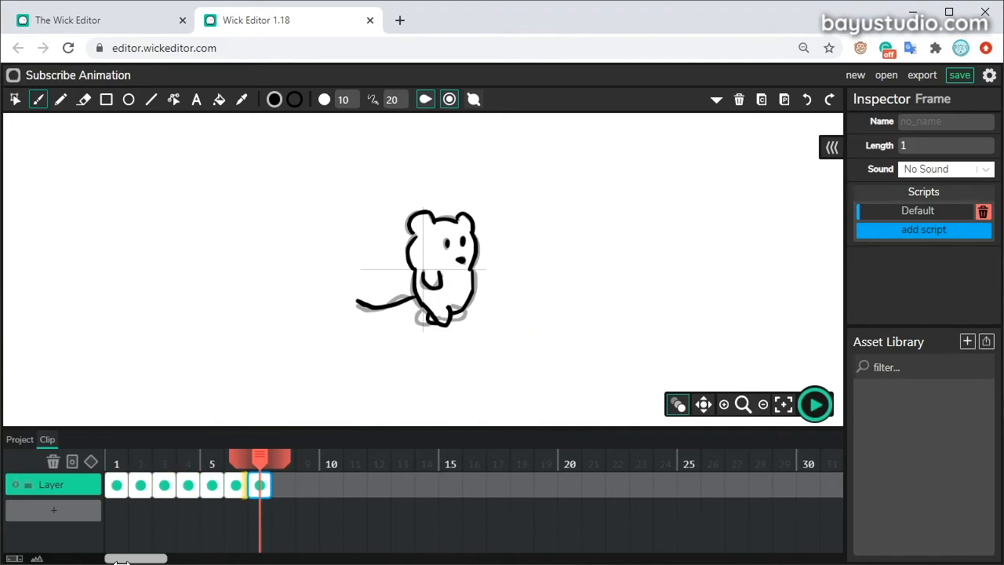
# Add frame 8 to the clip and brush the full mouse with its arm, feet and tail over the onion skin
pyautogui.click(283, 484)
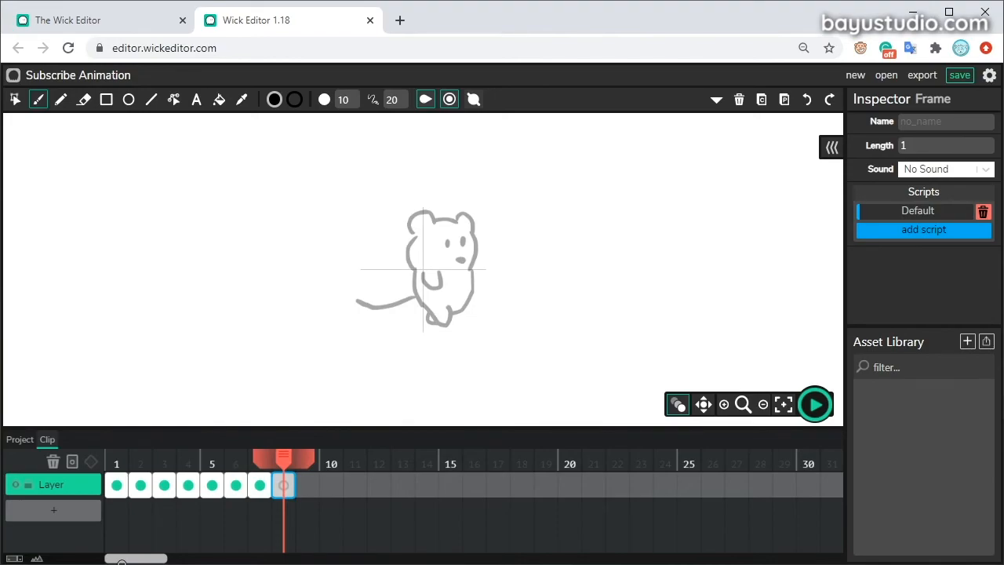
pyautogui.moveTo(415, 271); pyautogui.dragTo(434, 311)
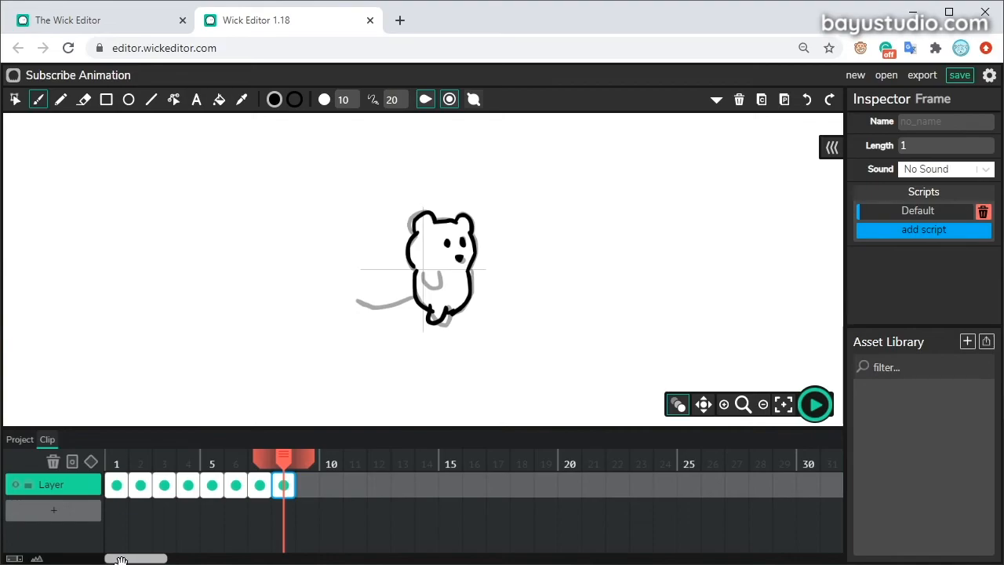
pyautogui.moveTo(283, 461)
pyautogui.mouseDown()
pyautogui.moveTo(91, 463)
pyautogui.moveTo(285, 461)
pyautogui.moveTo(115, 471)
pyautogui.moveTo(284, 474)
pyautogui.mouseUp()
pyautogui.moveTo(284, 472)
pyautogui.mouseDown()
pyautogui.moveTo(116, 472)
pyautogui.moveTo(139, 461)
pyautogui.moveTo(284, 463)
pyautogui.moveTo(262, 459)
pyautogui.moveTo(235, 461)
pyautogui.moveTo(282, 479)
pyautogui.mouseUp()
pyautogui.moveTo(460, 320); pyautogui.dragTo(444, 321)
pyautogui.moveTo(284, 463)
pyautogui.mouseDown()
pyautogui.moveTo(106, 475)
pyautogui.moveTo(281, 472)
pyautogui.mouseUp()
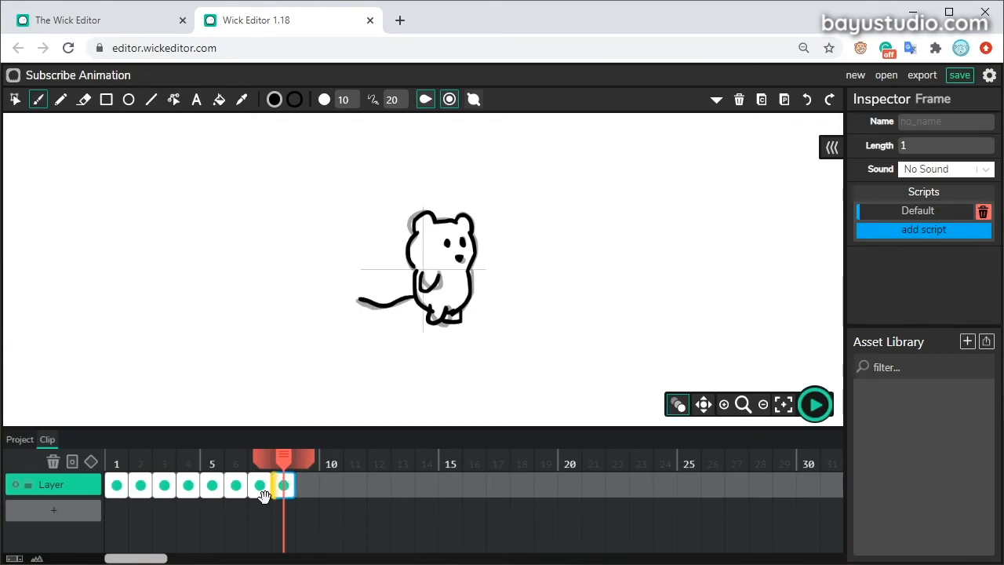
# Copy the whole frame 1 mouse and paste it into a new frame 9
pyautogui.click(116, 484)
pyautogui.click(16, 100)
pyautogui.moveTo(338, 354); pyautogui.dragTo(548, 214)
pyautogui.hotkey('ctrl', 'c')
pyautogui.doubleClick(308, 484)
pyautogui.hotkey('ctrl', 'v')
pyautogui.moveTo(336, 461); pyautogui.dragTo(309, 480)
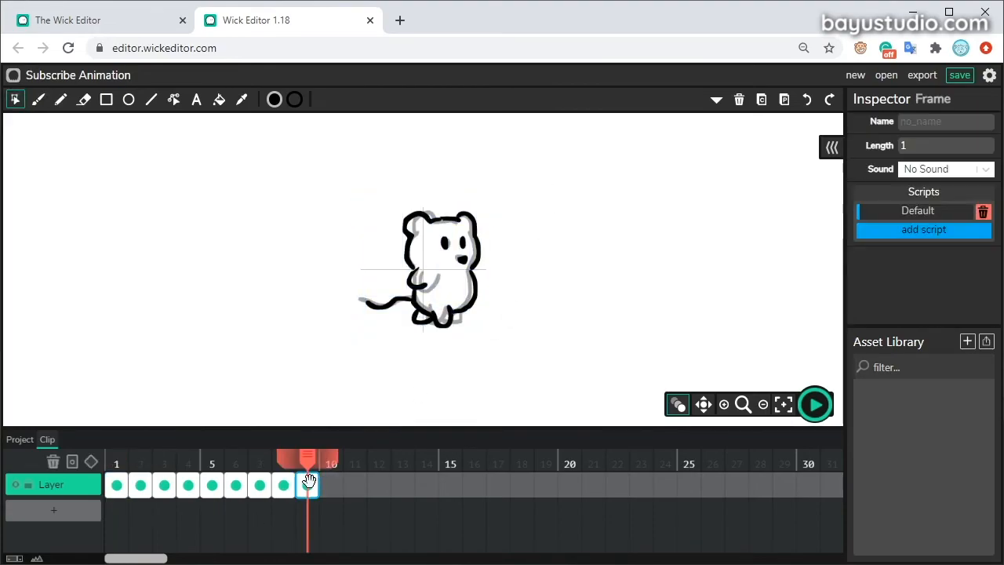
# On frame 9, erase the copied mouse's face, arm and feet and touch up the outline where head meets body
pyautogui.press('e')
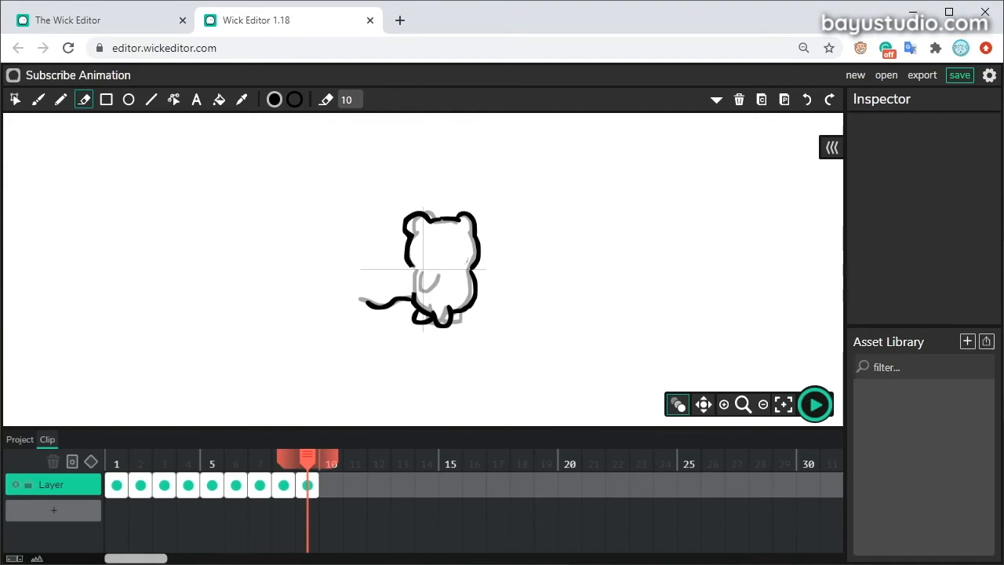
pyautogui.press('b')
pyautogui.moveTo(472, 268); pyautogui.dragTo(472, 276)
pyautogui.press('e')
pyautogui.moveTo(418, 318)
pyautogui.mouseDown()
pyautogui.moveTo(440, 324)
pyautogui.moveTo(451, 310)
pyautogui.mouseUp()
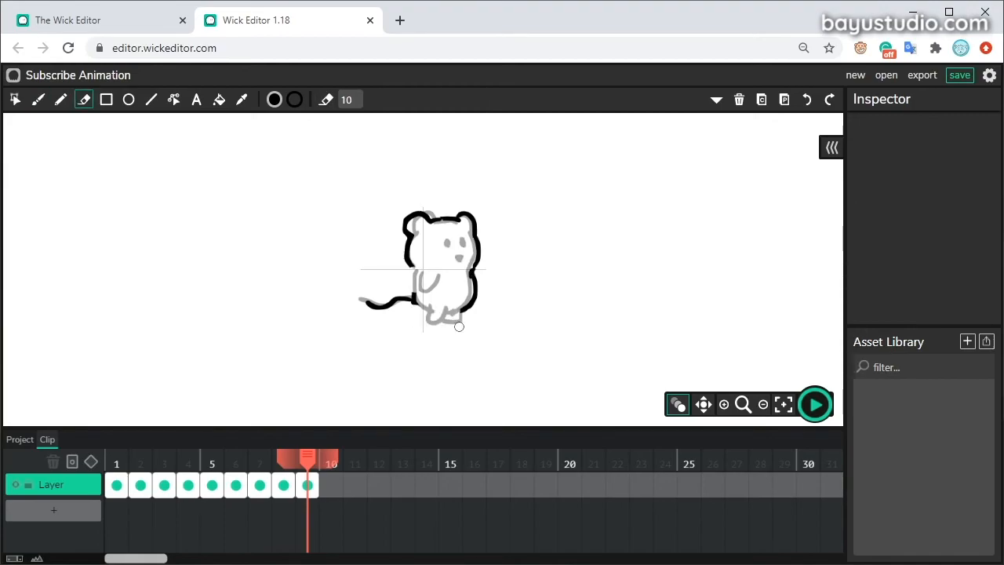
pyautogui.moveTo(307, 460)
pyautogui.mouseDown()
pyautogui.moveTo(260, 459)
pyautogui.moveTo(309, 461)
pyautogui.mouseUp()
pyautogui.click(315, 484)
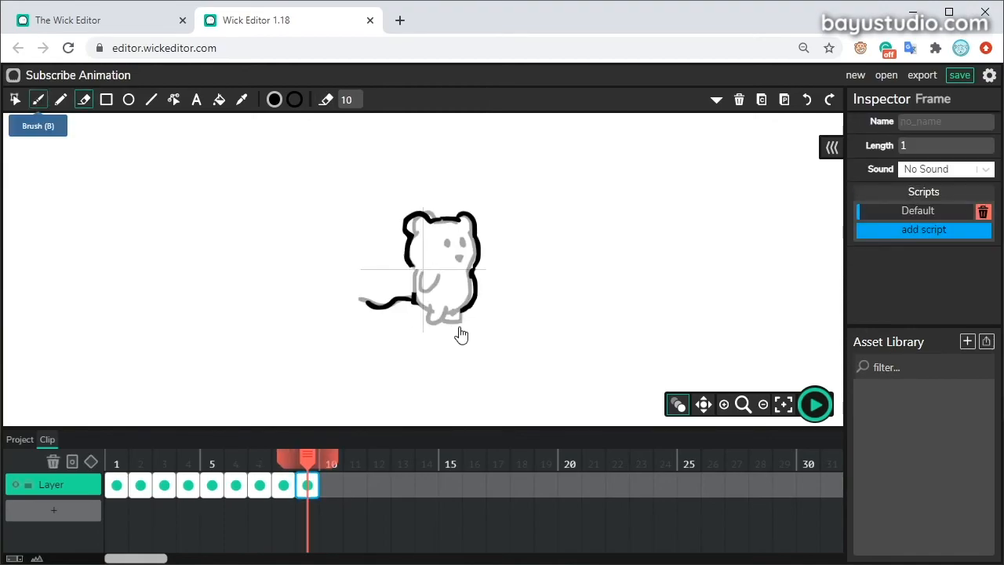
# Brush a new face, arm, back and feet on the frame 9 mouse, checking the pose against the earlier frames
pyautogui.click(38, 100)
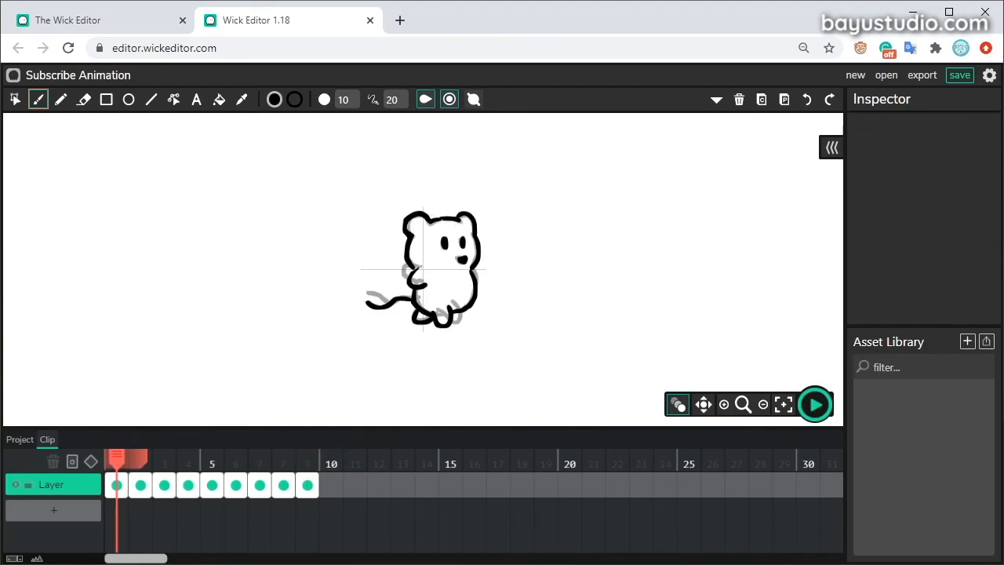
pyautogui.press(',')
pyautogui.press(',')
pyautogui.press(',')
pyautogui.press(',')
pyautogui.press(',')
pyautogui.press(',')
pyautogui.press(',')
pyautogui.press(',')
pyautogui.moveTo(413, 270)
pyautogui.mouseDown()
pyautogui.moveTo(414, 299)
pyautogui.moveTo(437, 279)
pyautogui.mouseUp()
pyautogui.press('.')
pyautogui.press('.')
pyautogui.press('.')
pyautogui.press('.')
pyautogui.press('.')
pyautogui.press('.')
pyautogui.press('.')
pyautogui.press('.')
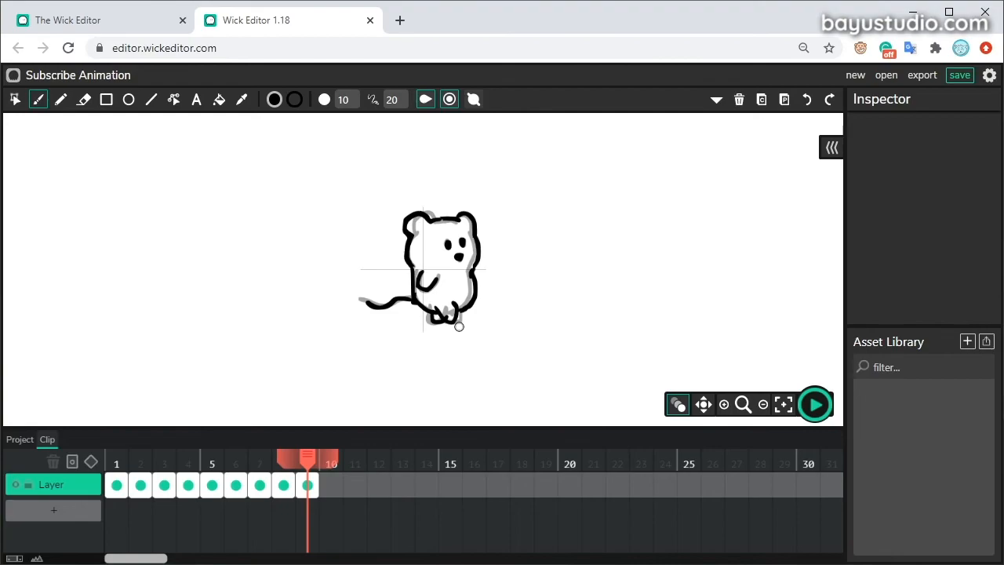
# Play a preview of the nine-frame walk cycle, stop it and go back to frame 9
pyautogui.click(814, 404)
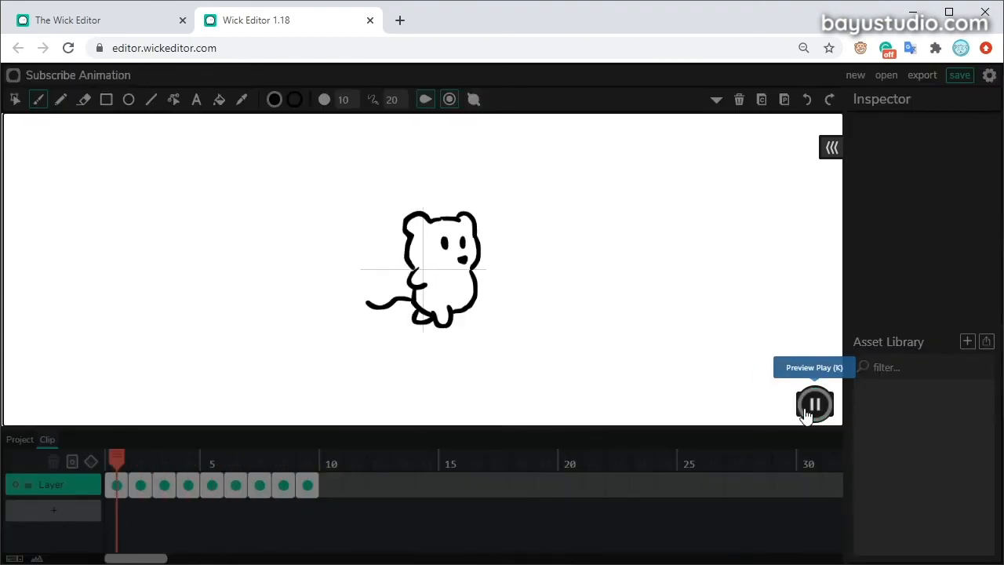
pyautogui.click(815, 404)
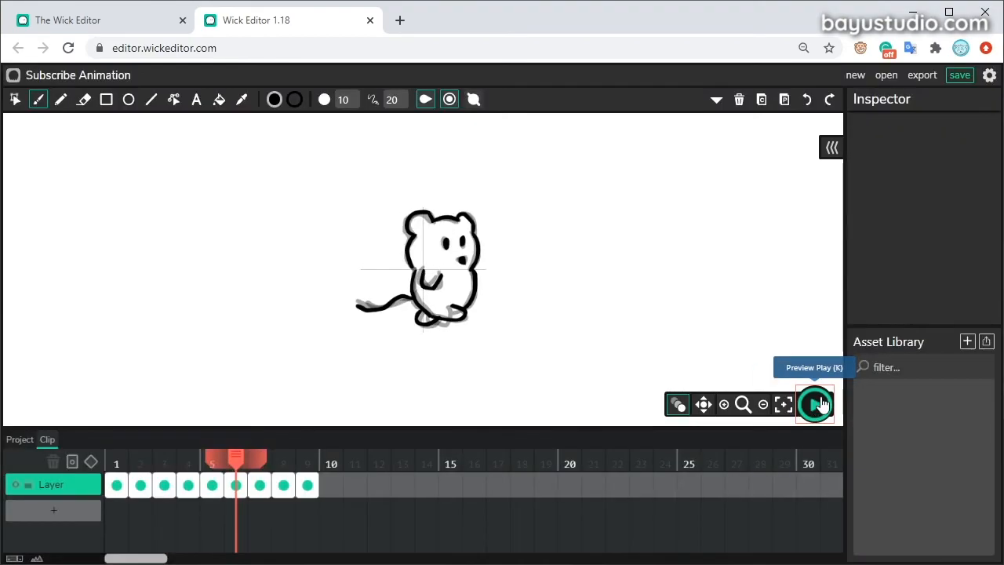
pyautogui.click(306, 487)
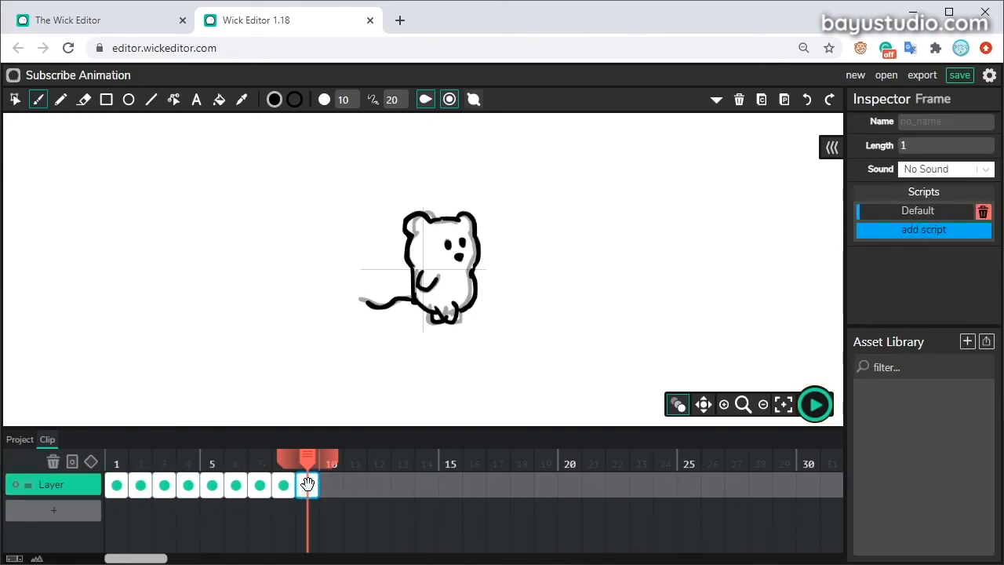
pyautogui.click(378, 507)
pyautogui.click(352, 482)
pyautogui.hotkey('ctrl', 'z')
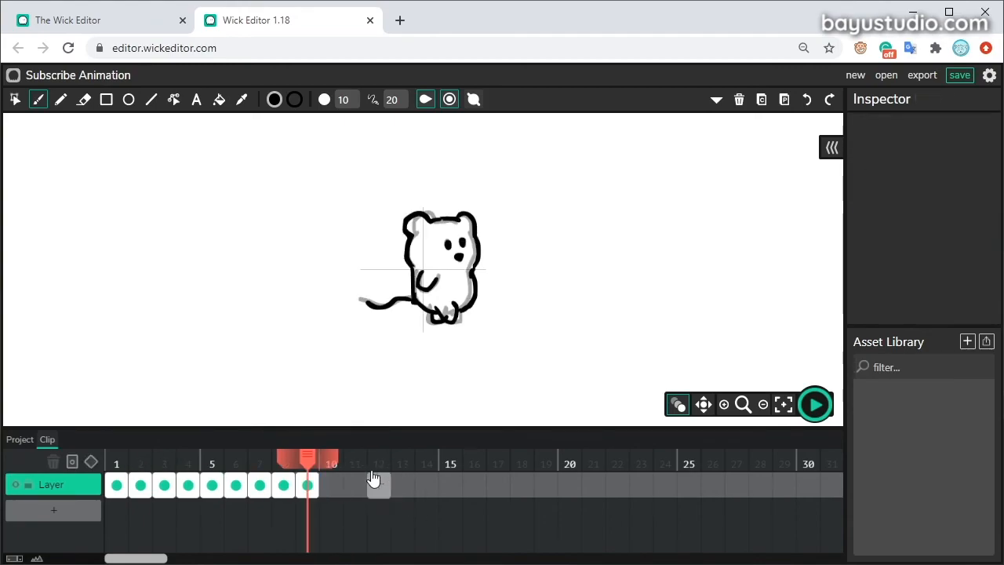
# Extend each of the clip's nine drawings to a length of 2 frames and preview the slowed walk
pyautogui.moveTo(308, 480); pyautogui.dragTo(532, 484)
pyautogui.moveTo(278, 487); pyautogui.dragTo(448, 487)
pyautogui.moveTo(256, 487); pyautogui.dragTo(413, 484)
pyautogui.moveTo(226, 487); pyautogui.dragTo(296, 488)
pyautogui.moveTo(195, 488); pyautogui.dragTo(259, 487)
pyautogui.moveTo(157, 484)
pyautogui.mouseDown()
pyautogui.moveTo(212, 490)
pyautogui.moveTo(152, 484)
pyautogui.mouseUp()
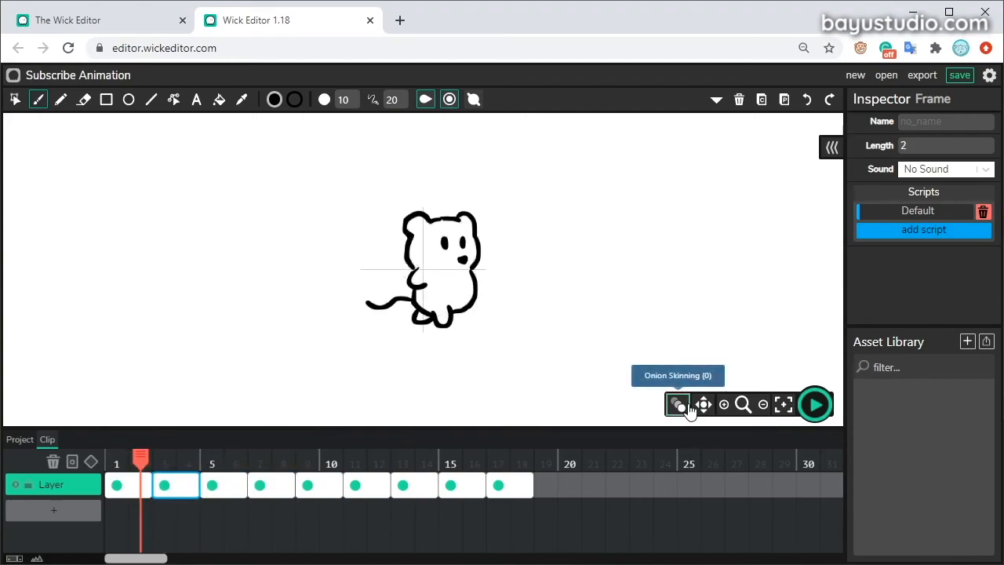
pyautogui.click(816, 404)
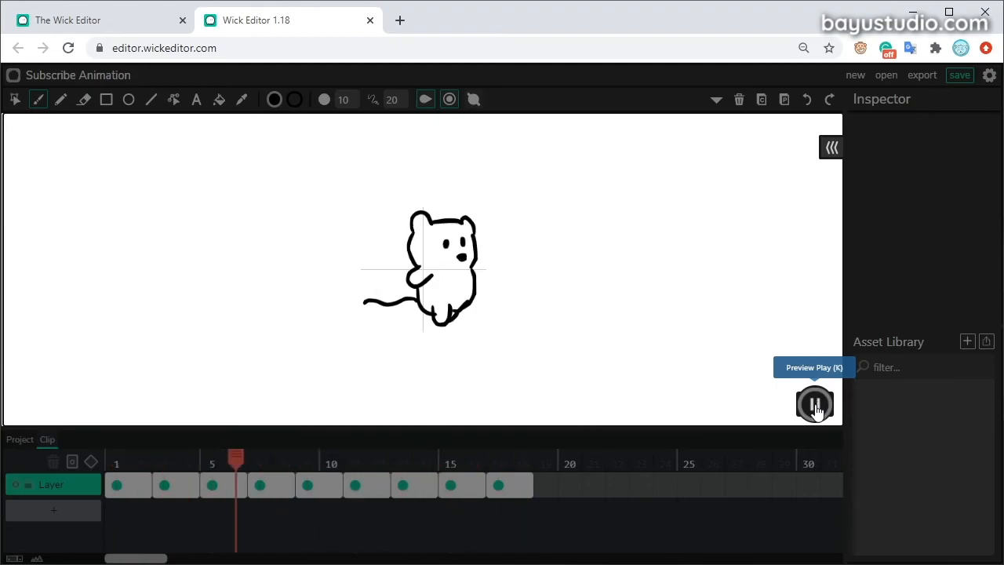
# Stop the walk preview, save the project and dismiss the browser's download notice
pyautogui.click(816, 408)
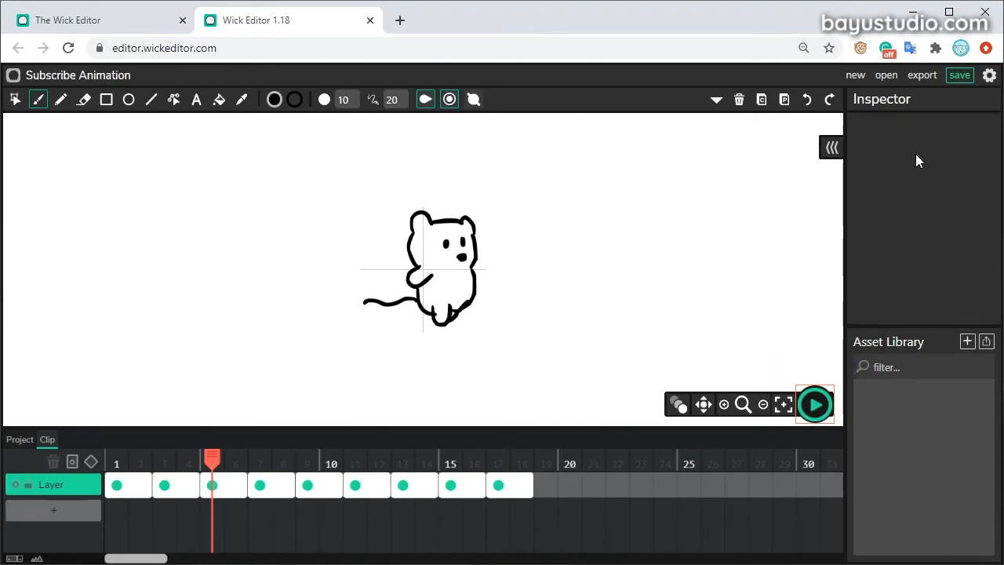
pyautogui.click(959, 76)
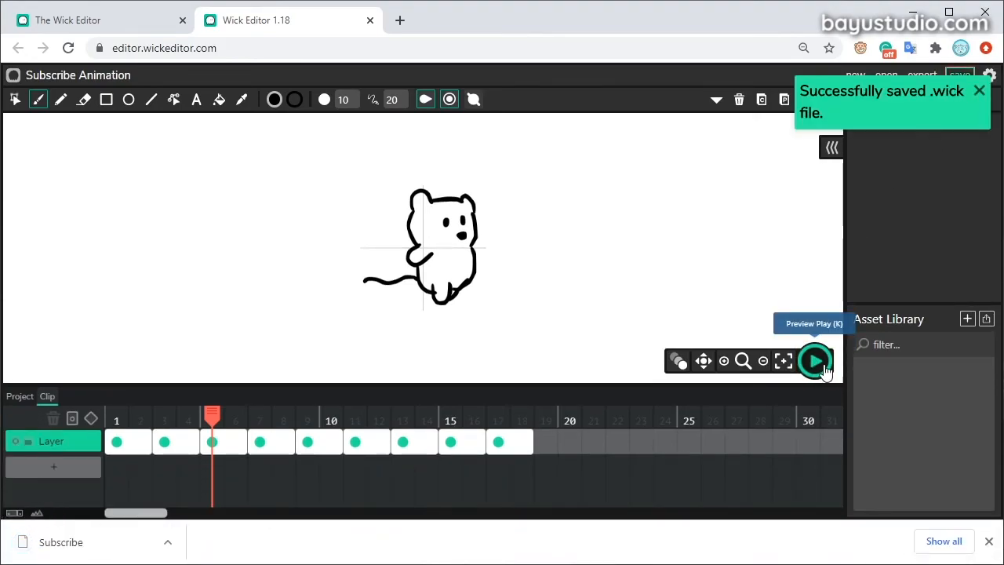
pyautogui.click(988, 541)
# Preview the walk cycle inside the clip, return to the main project timeline and preview the mouse walking there
pyautogui.click(815, 408)
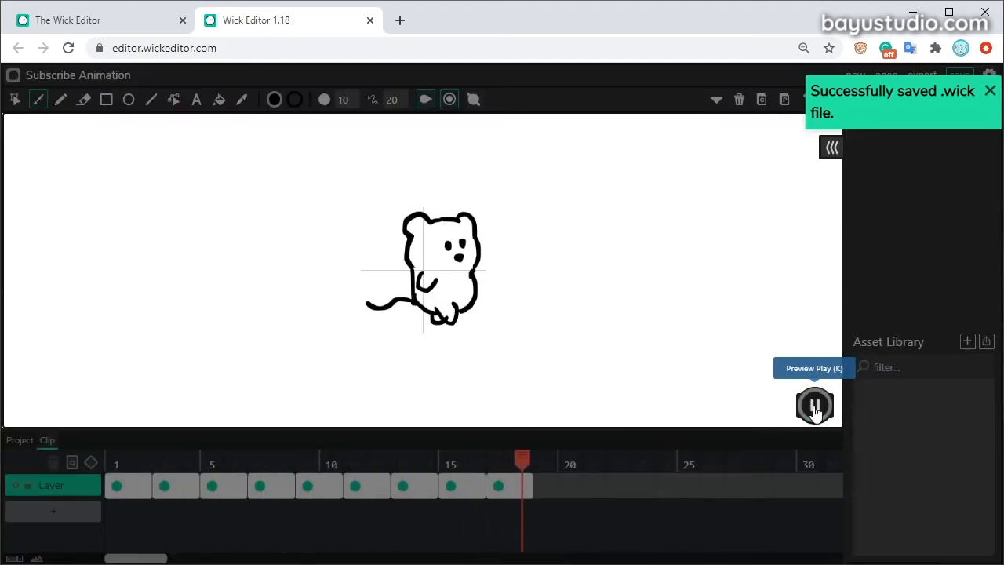
pyautogui.click(815, 407)
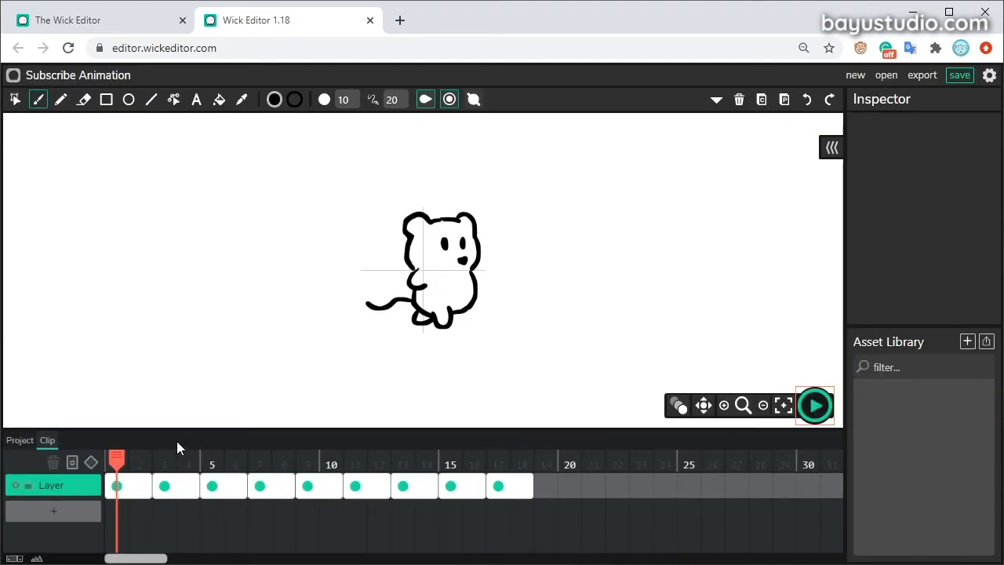
pyautogui.click(20, 440)
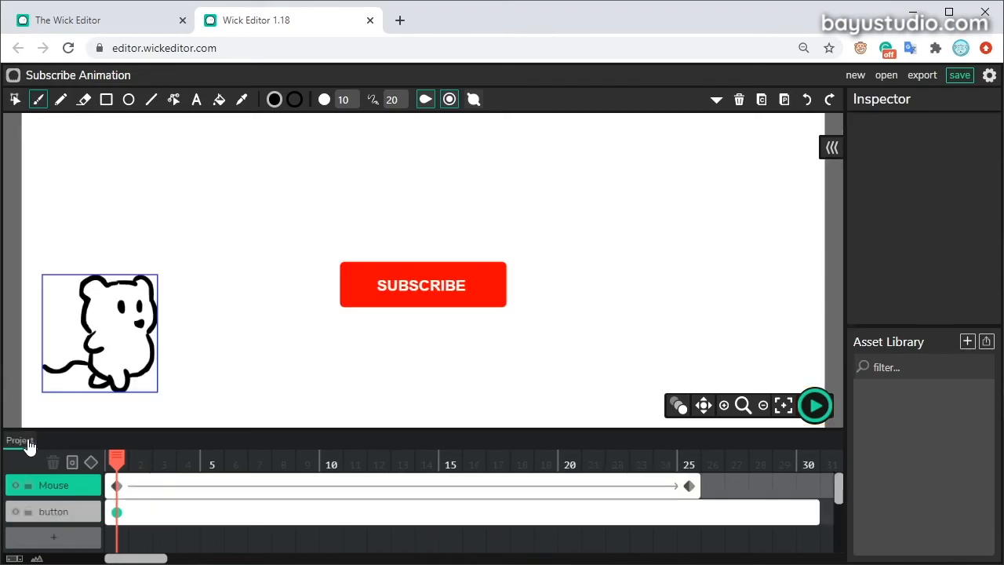
pyautogui.click(815, 406)
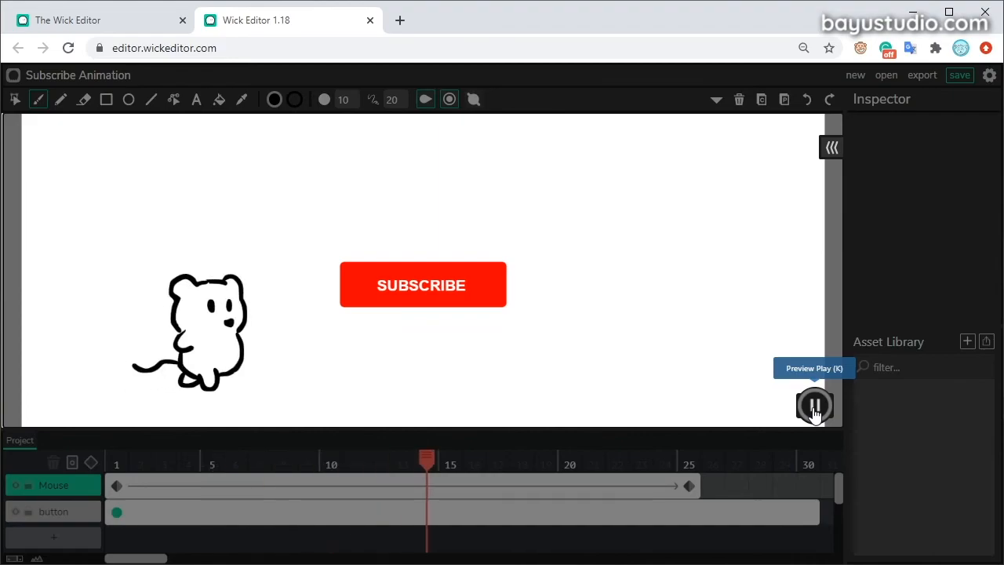
pyautogui.click(814, 408)
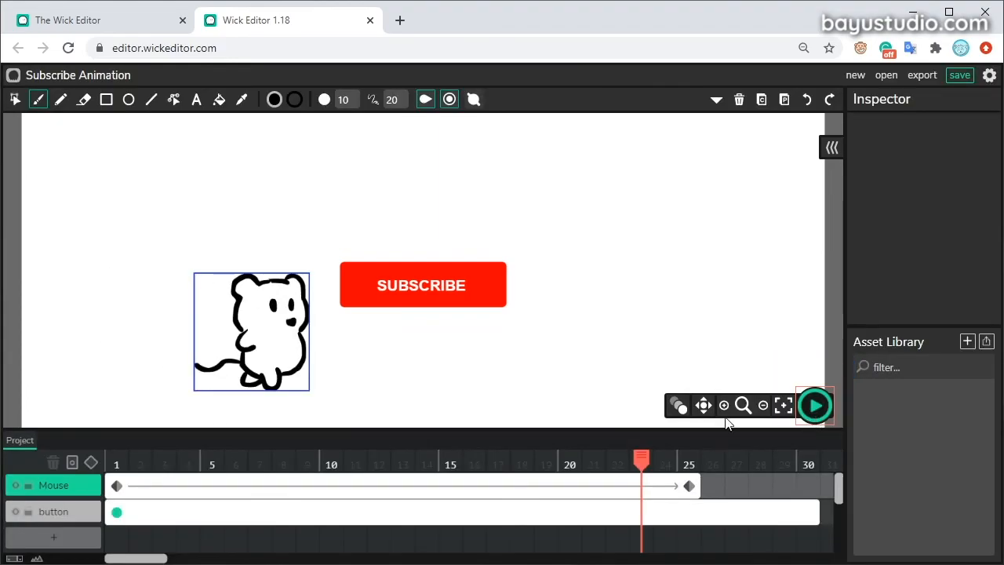
# Shorten the Mouse layer's tween to 23 frames with its end keyframe on frame 23, and preview it
pyautogui.moveTo(645, 461); pyautogui.dragTo(689, 462)
pyautogui.click(688, 485)
pyautogui.moveTo(636, 485)
pyautogui.mouseDown()
pyautogui.moveTo(659, 486)
pyautogui.moveTo(649, 487)
pyautogui.mouseUp()
pyautogui.click(814, 406)
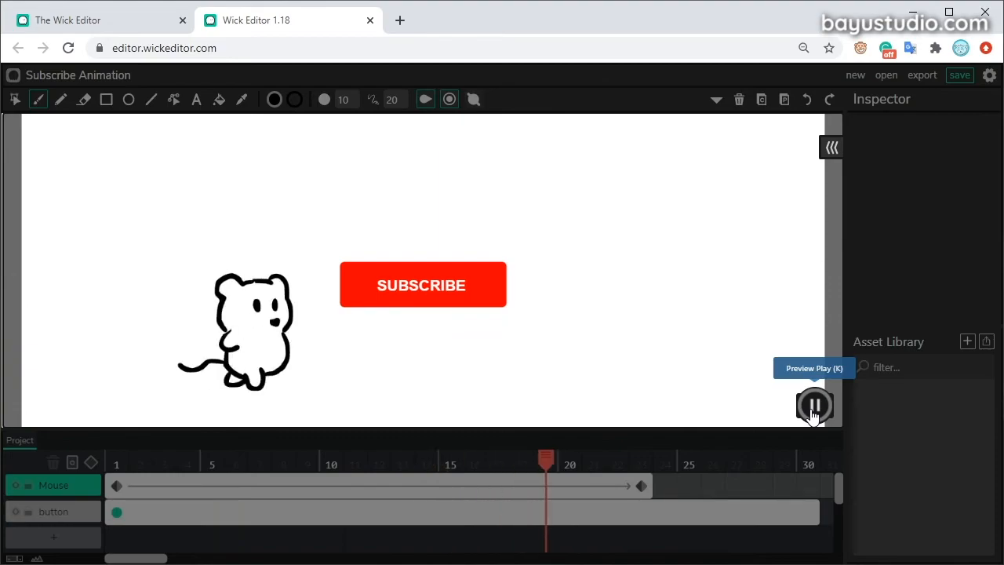
pyautogui.click(814, 405)
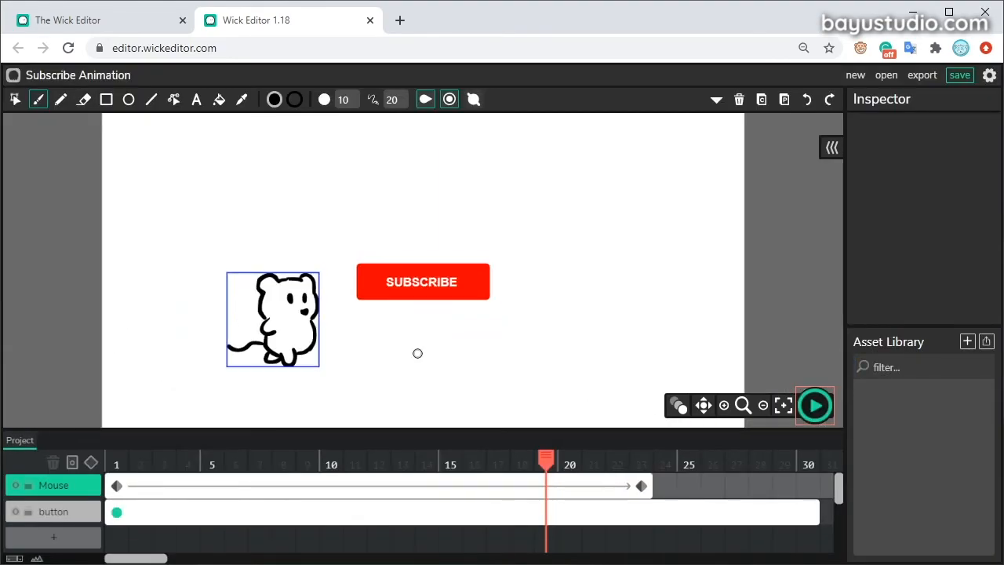
# On frame 1, move the mouse clip off the stage's left edge to about X -261, and preview its entrance
pyautogui.scroll(-2, 397, 360)
pyautogui.click(122, 486)
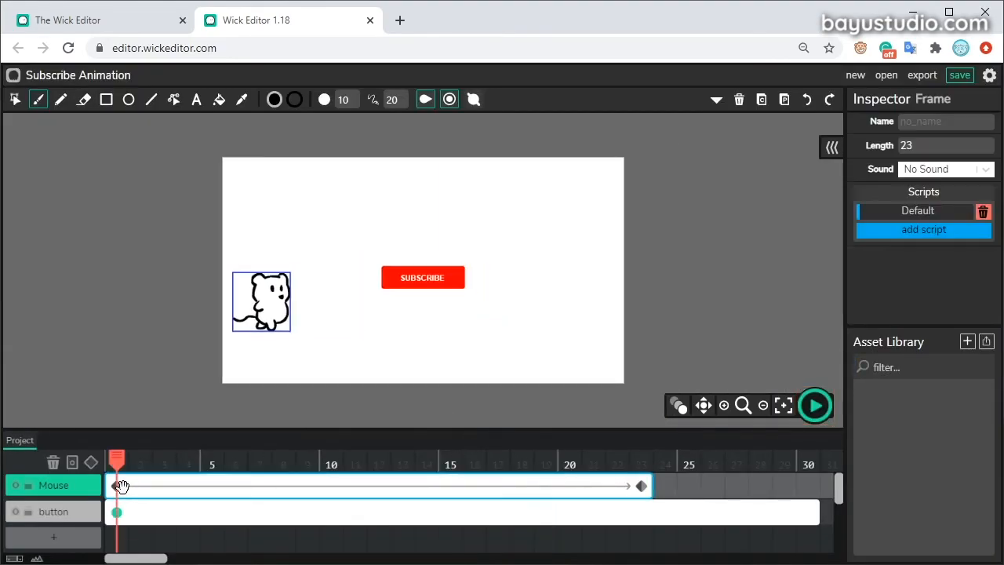
pyautogui.click(13, 100)
pyautogui.moveTo(290, 301); pyautogui.dragTo(198, 297)
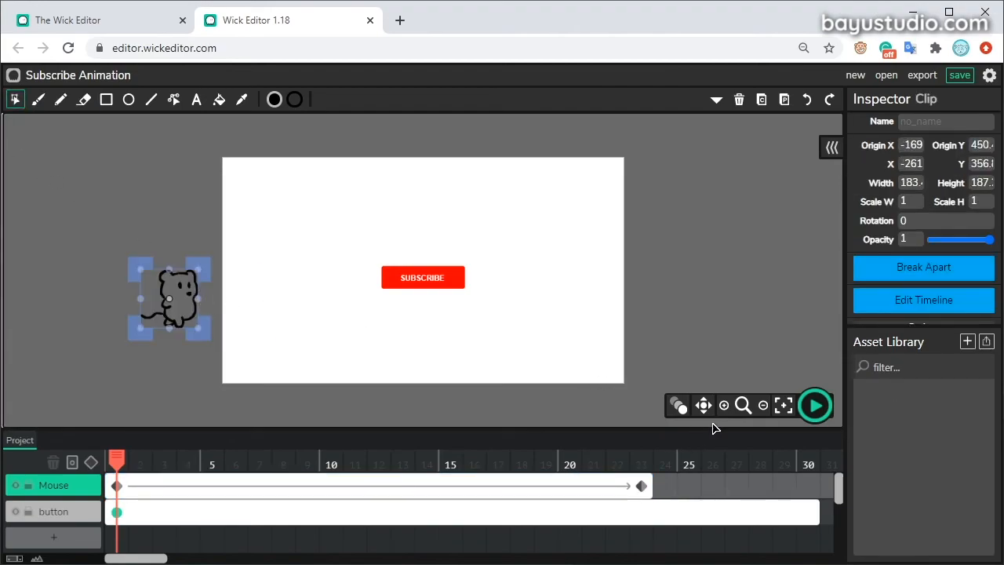
pyautogui.click(815, 406)
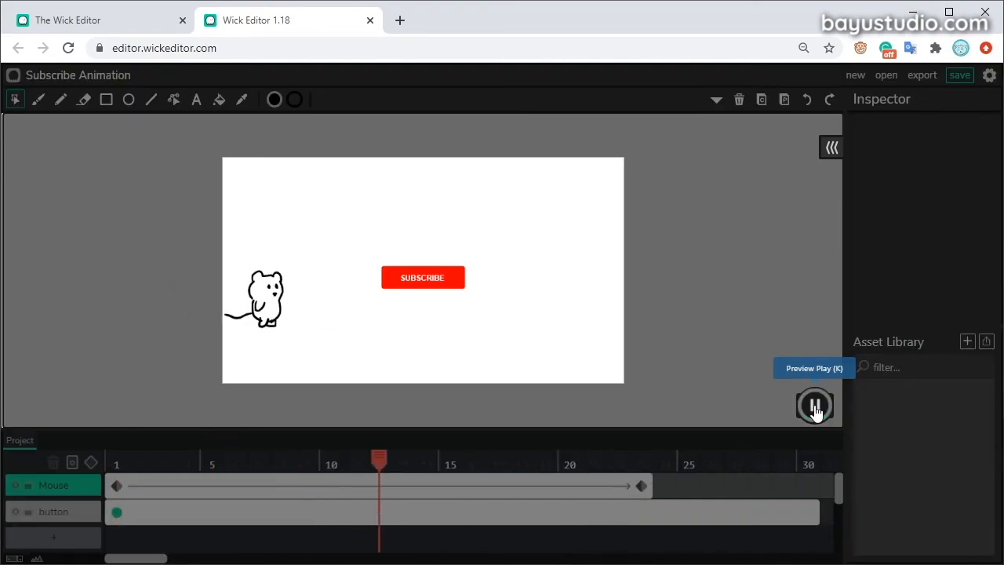
pyautogui.click(815, 406)
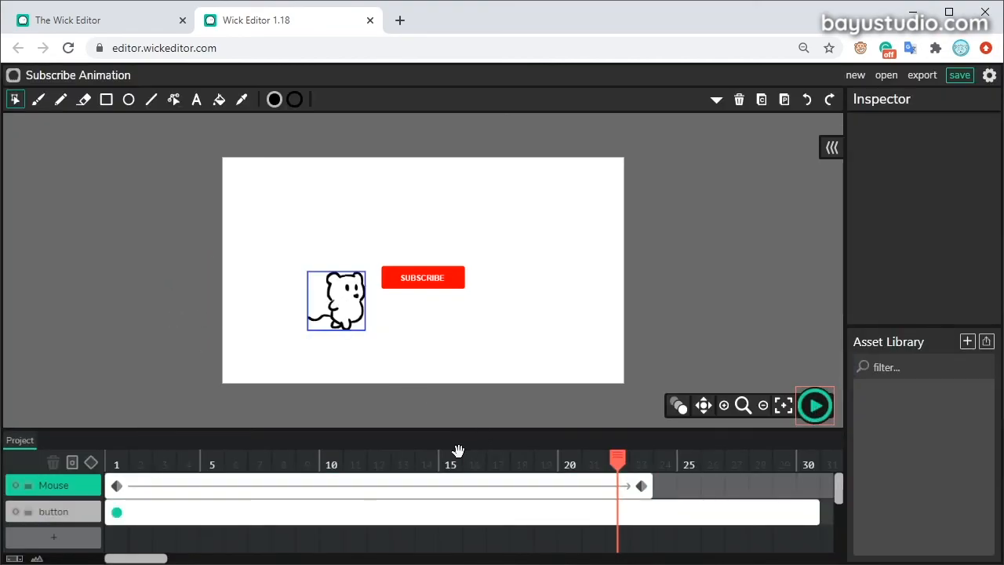
# Extend the Mouse frame to a length of 44 with its end keyframe on frame 44, and lengthen the button frame to frame 46
pyautogui.scroll(-5, 435, 354)
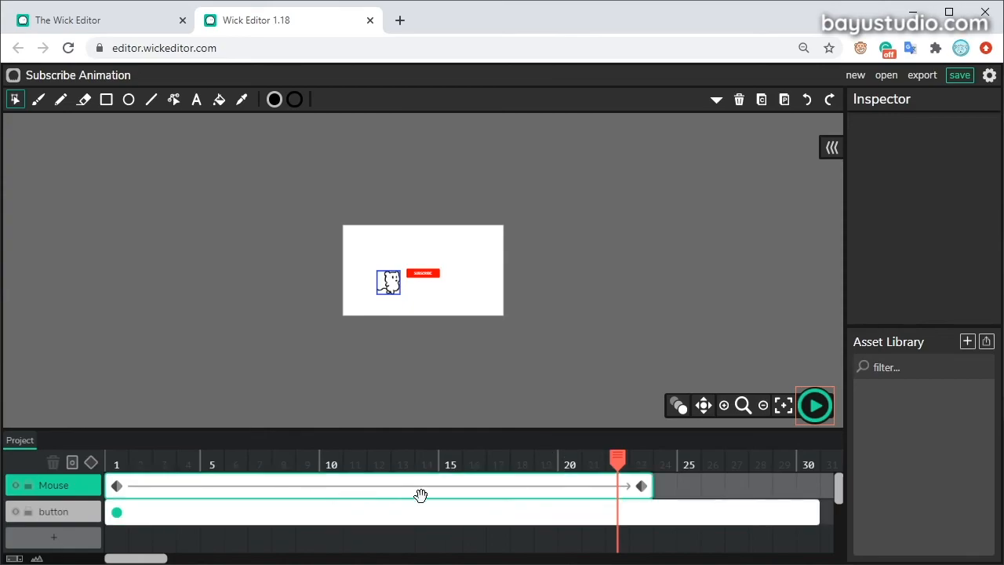
pyautogui.moveTo(150, 559); pyautogui.dragTo(267, 560)
pyautogui.moveTo(216, 485); pyautogui.dragTo(710, 474)
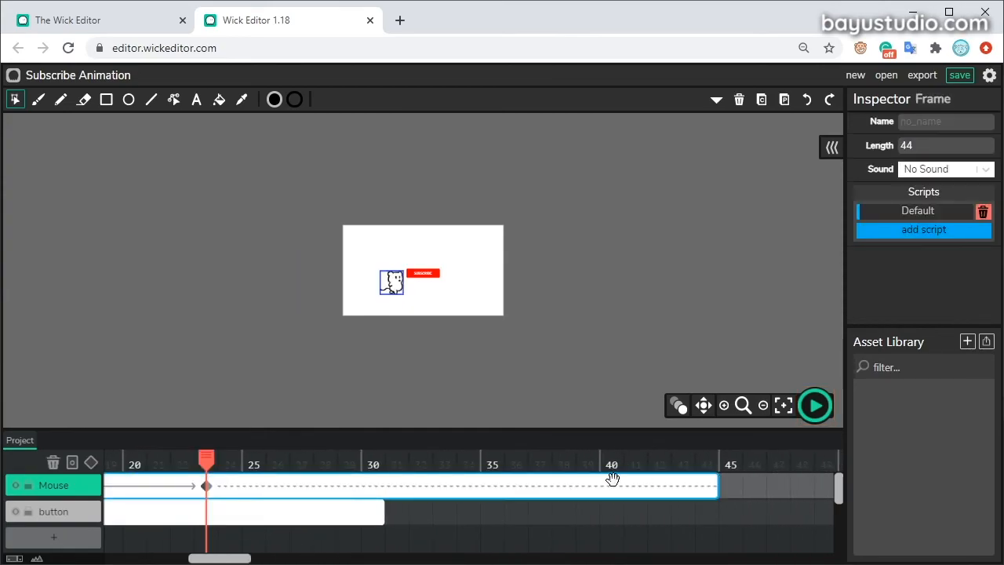
pyautogui.moveTo(205, 485); pyautogui.dragTo(708, 486)
pyautogui.moveTo(386, 516); pyautogui.dragTo(774, 506)
# Preview the lengthened walk toward the SUBSCRIBE button with the stage enlarged
pyautogui.click(636, 463)
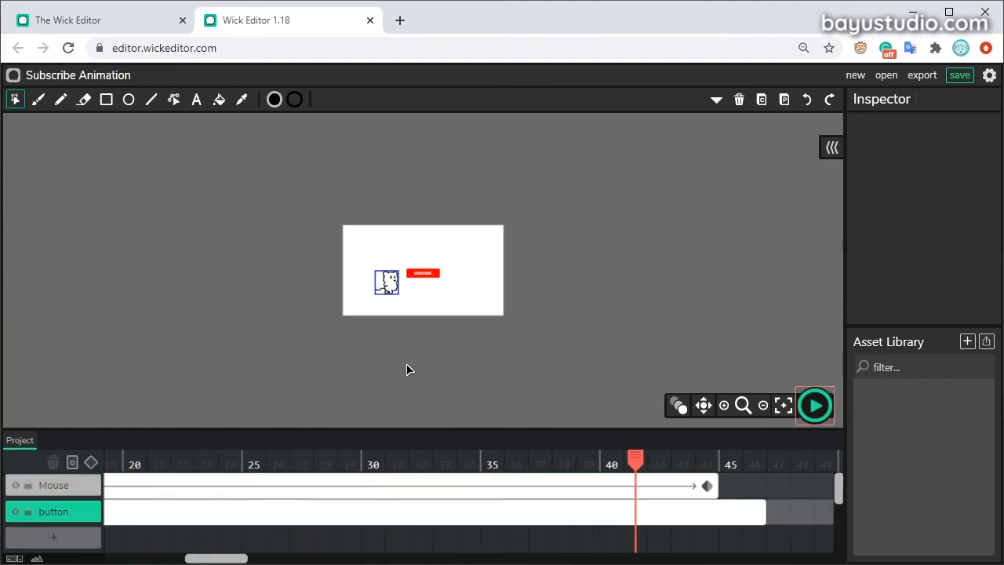
pyautogui.scroll(5, 403, 235)
pyautogui.click(816, 406)
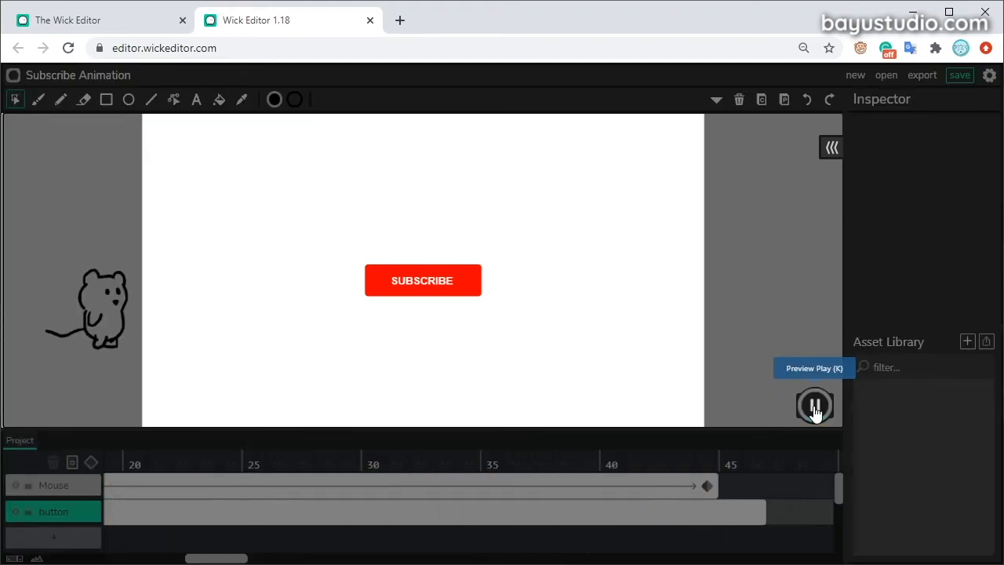
pyautogui.click(816, 405)
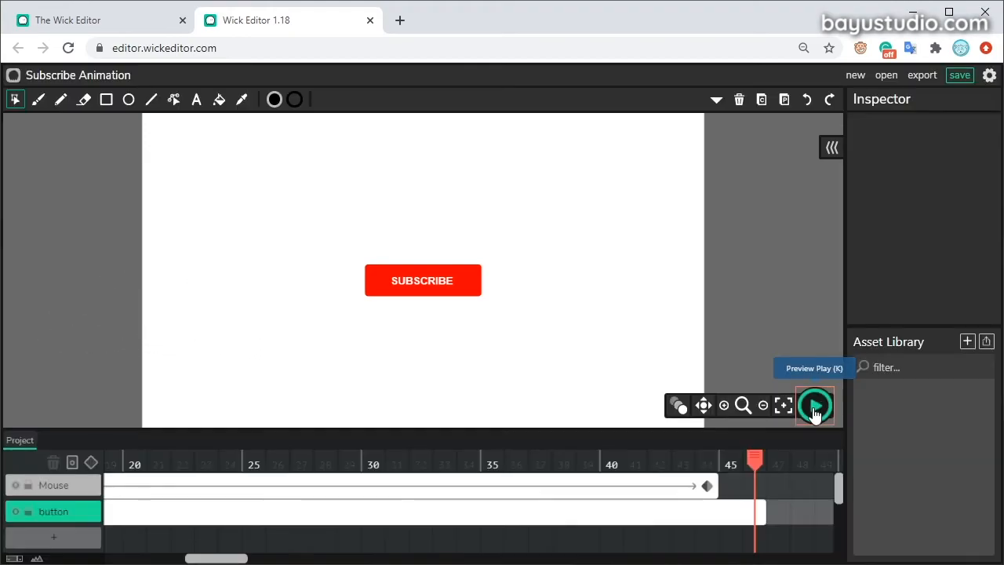
# Add an empty frame at 45 on the Mouse layer, enable onion skinning and choose the Brush tool
pyautogui.moveTo(752, 461); pyautogui.dragTo(705, 461)
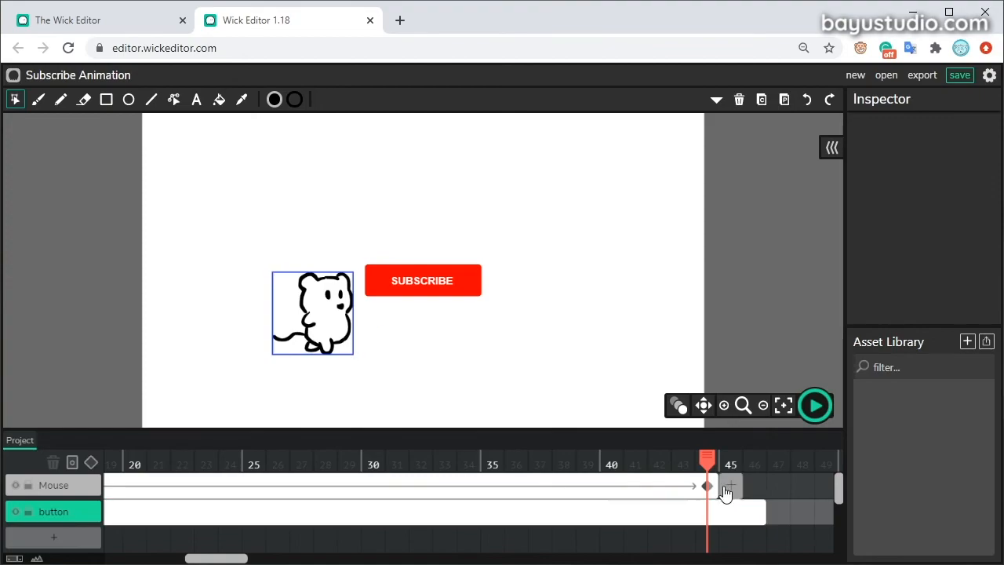
pyautogui.click(731, 488)
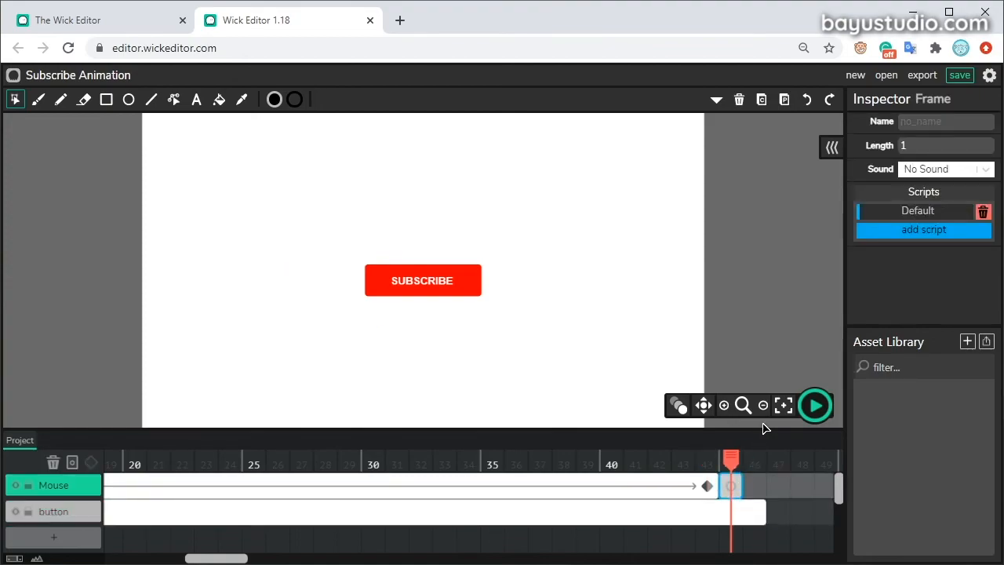
pyautogui.click(677, 405)
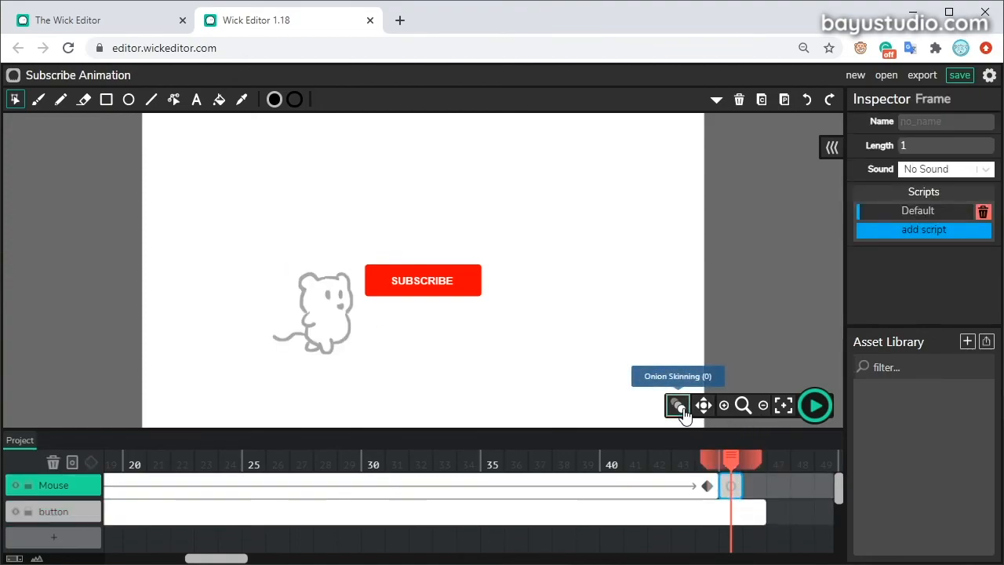
pyautogui.scroll(3, 364, 348)
pyautogui.scroll(-1, 361, 375)
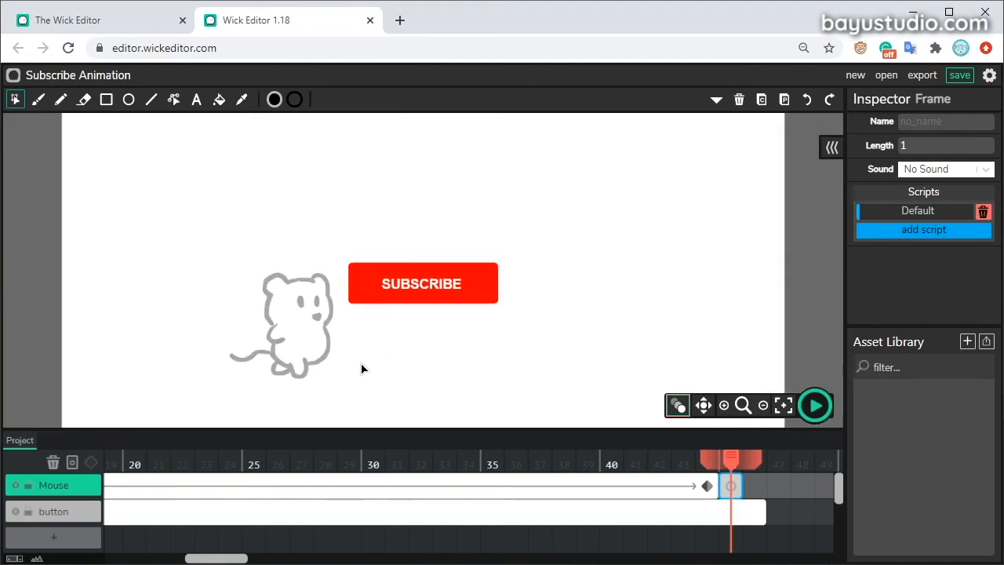
pyautogui.press('b')
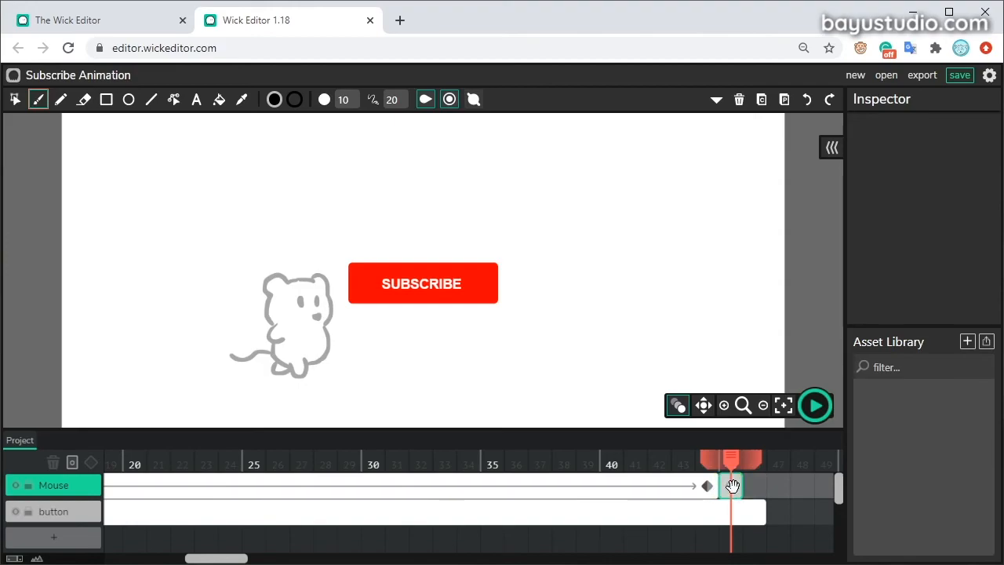
# Check the mouse on frame 44, look inside its clip's timeline and return to the main project timeline
pyautogui.click(715, 460)
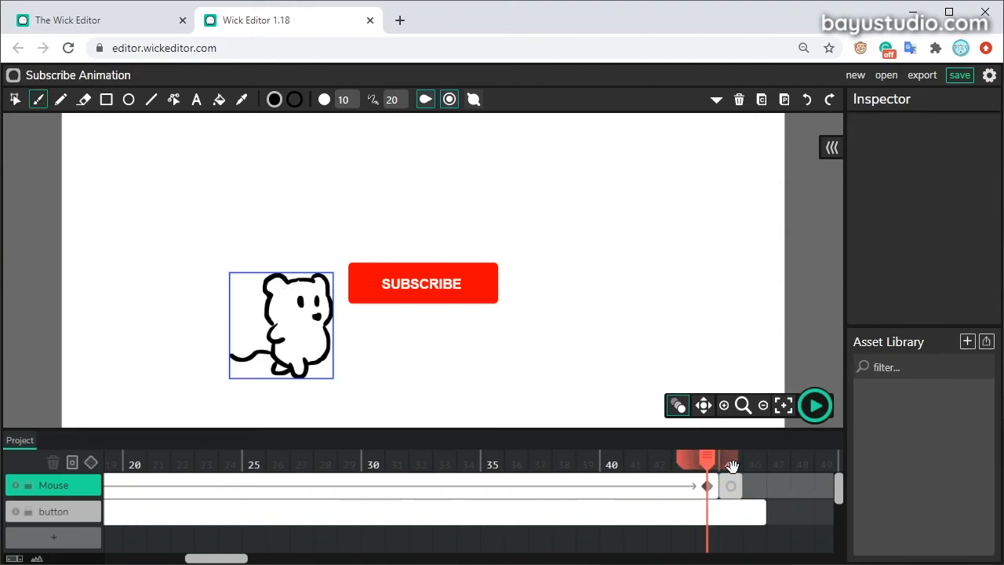
pyautogui.moveTo(731, 463); pyautogui.dragTo(706, 458)
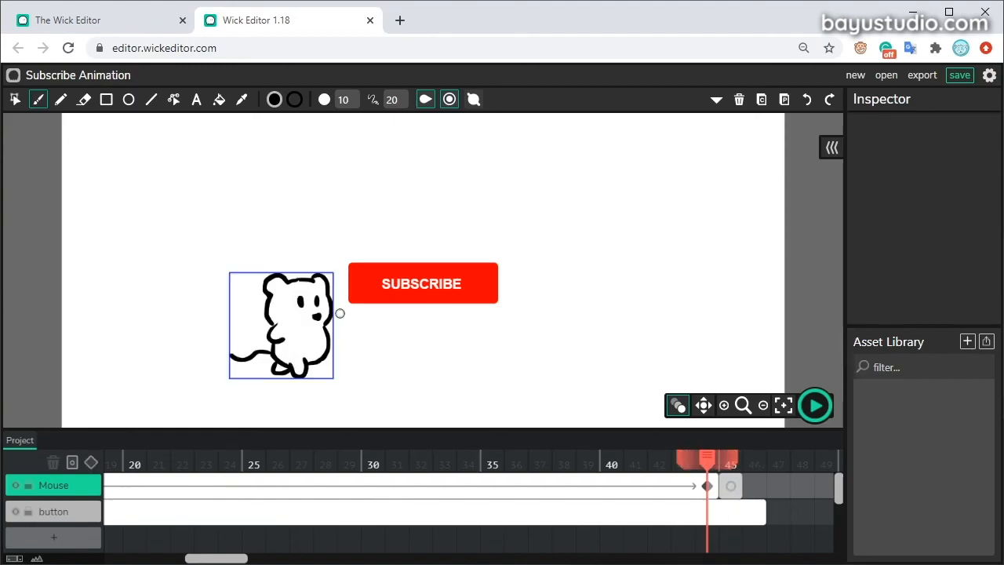
pyautogui.click(15, 99)
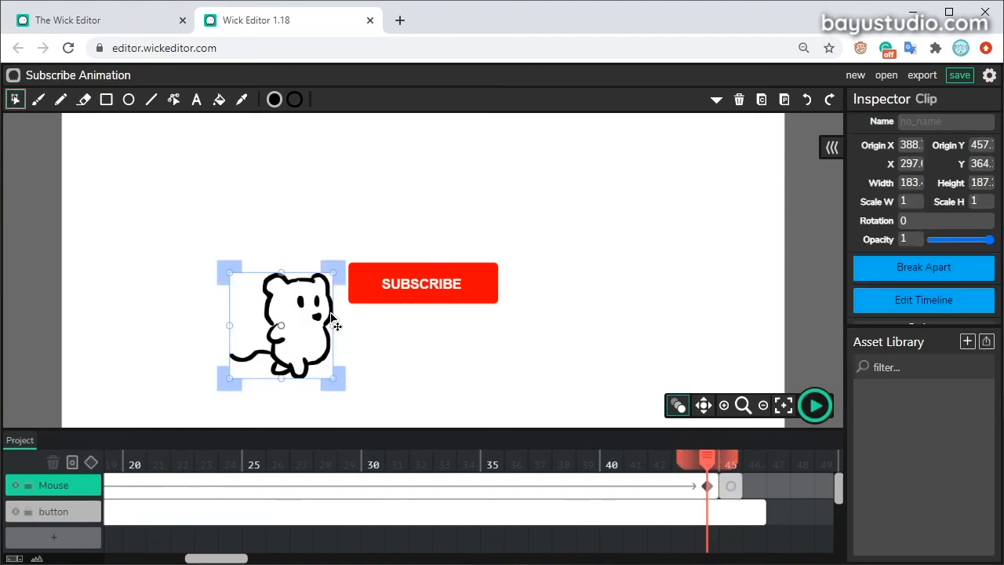
pyautogui.doubleClick(333, 321)
pyautogui.moveTo(317, 557); pyautogui.dragTo(55, 558)
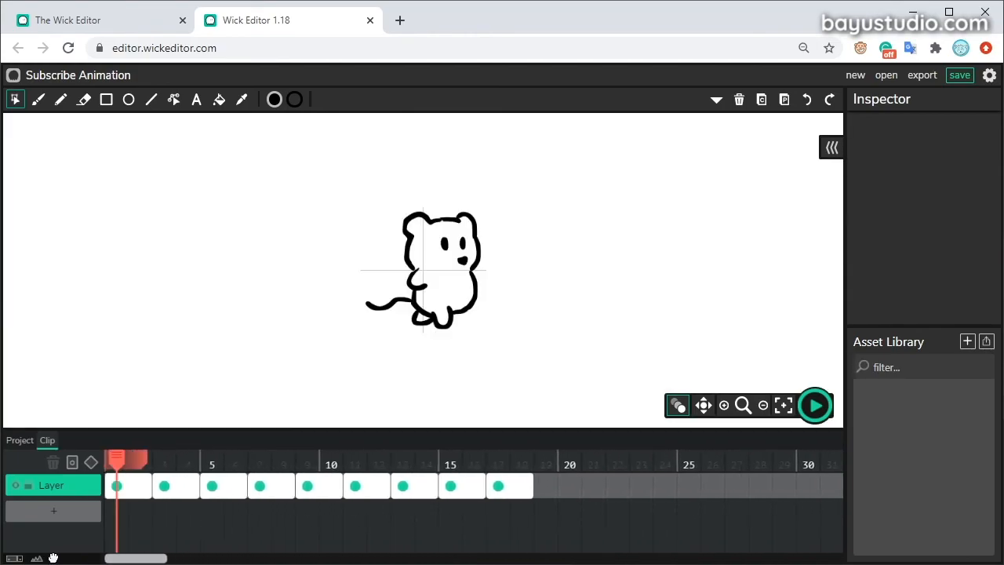
pyautogui.click(20, 441)
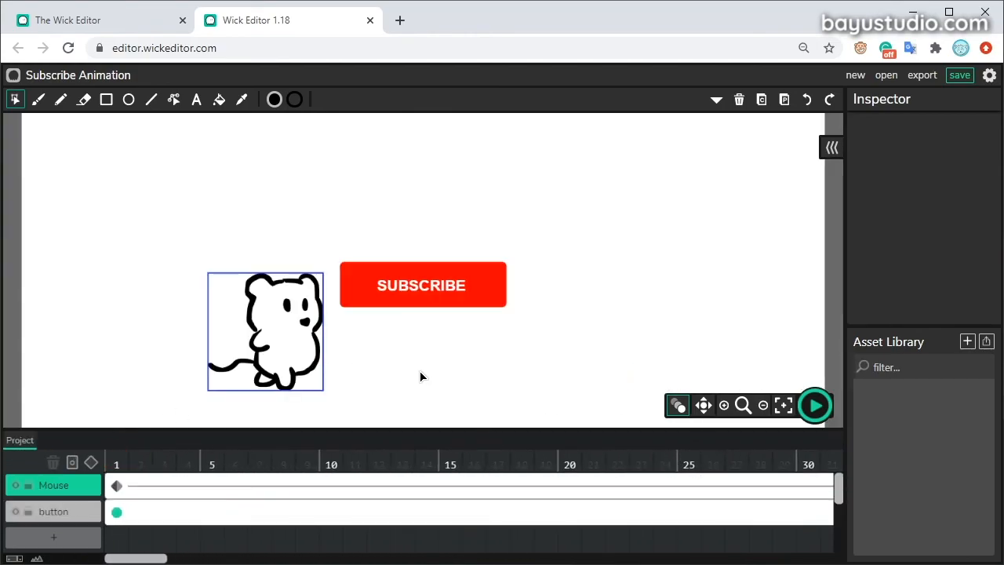
# On the Mouse layer's frame 45, brush a front-facing standing mouse over the onion-skinned one, with outline, arms, face, feet and tail
pyautogui.moveTo(134, 558); pyautogui.dragTo(247, 558)
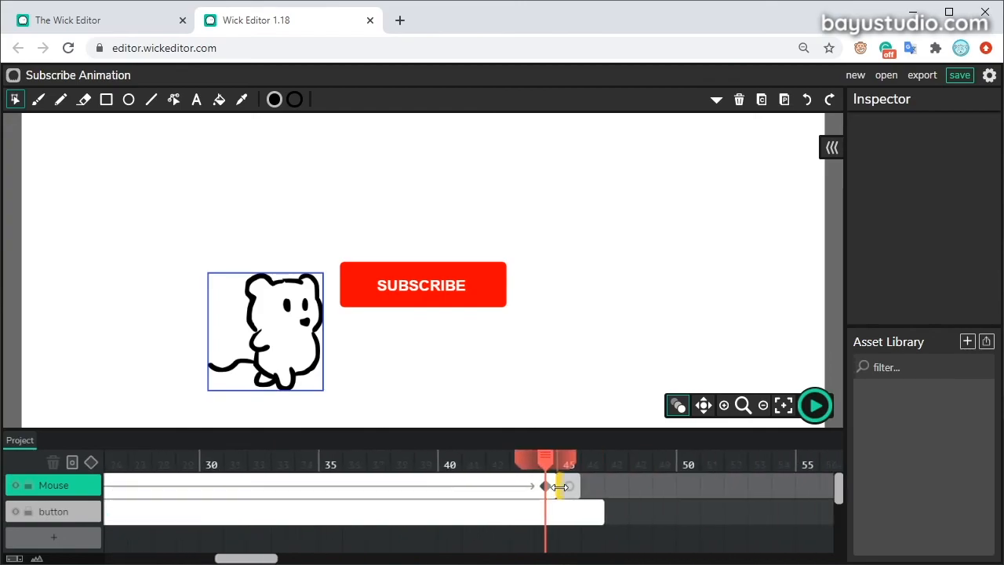
pyautogui.click(571, 486)
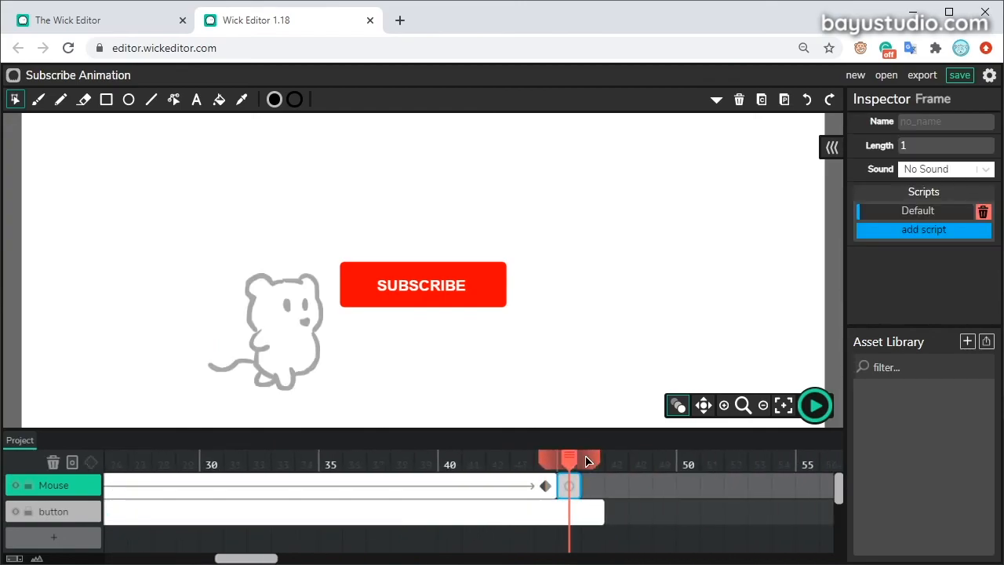
pyautogui.press('p')
pyautogui.press('b')
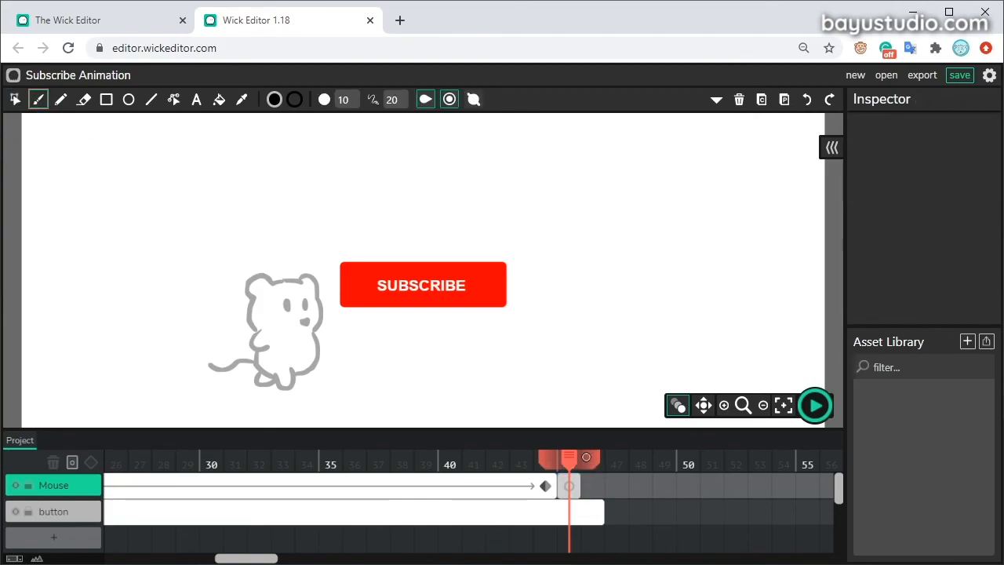
pyautogui.moveTo(264, 278)
pyautogui.mouseDown()
pyautogui.moveTo(314, 274)
pyautogui.moveTo(320, 330)
pyautogui.mouseUp()
pyautogui.hotkey('ctrl', 'z')
pyautogui.moveTo(253, 298); pyautogui.dragTo(267, 346)
pyautogui.moveTo(319, 328)
pyautogui.mouseDown()
pyautogui.moveTo(261, 368)
pyautogui.moveTo(280, 378)
pyautogui.moveTo(322, 347)
pyautogui.mouseUp()
pyautogui.moveTo(277, 300)
pyautogui.mouseDown()
pyautogui.moveTo(277, 313)
pyautogui.moveTo(299, 314)
pyautogui.mouseUp()
pyautogui.moveTo(262, 375); pyautogui.dragTo(316, 373)
pyautogui.moveTo(228, 361)
pyautogui.mouseDown()
pyautogui.moveTo(275, 378)
pyautogui.moveTo(307, 372)
pyautogui.mouseUp()
pyautogui.click(84, 99)
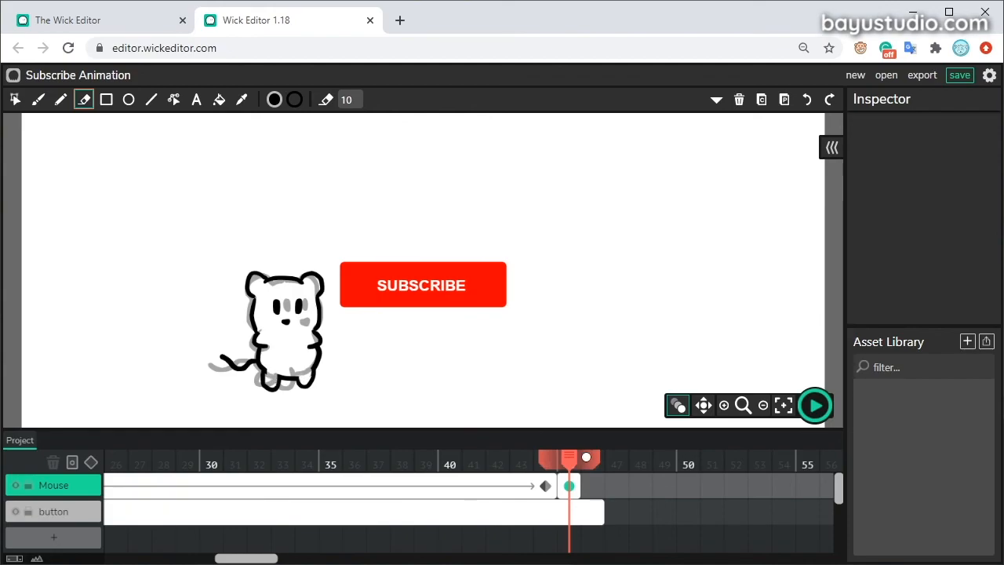